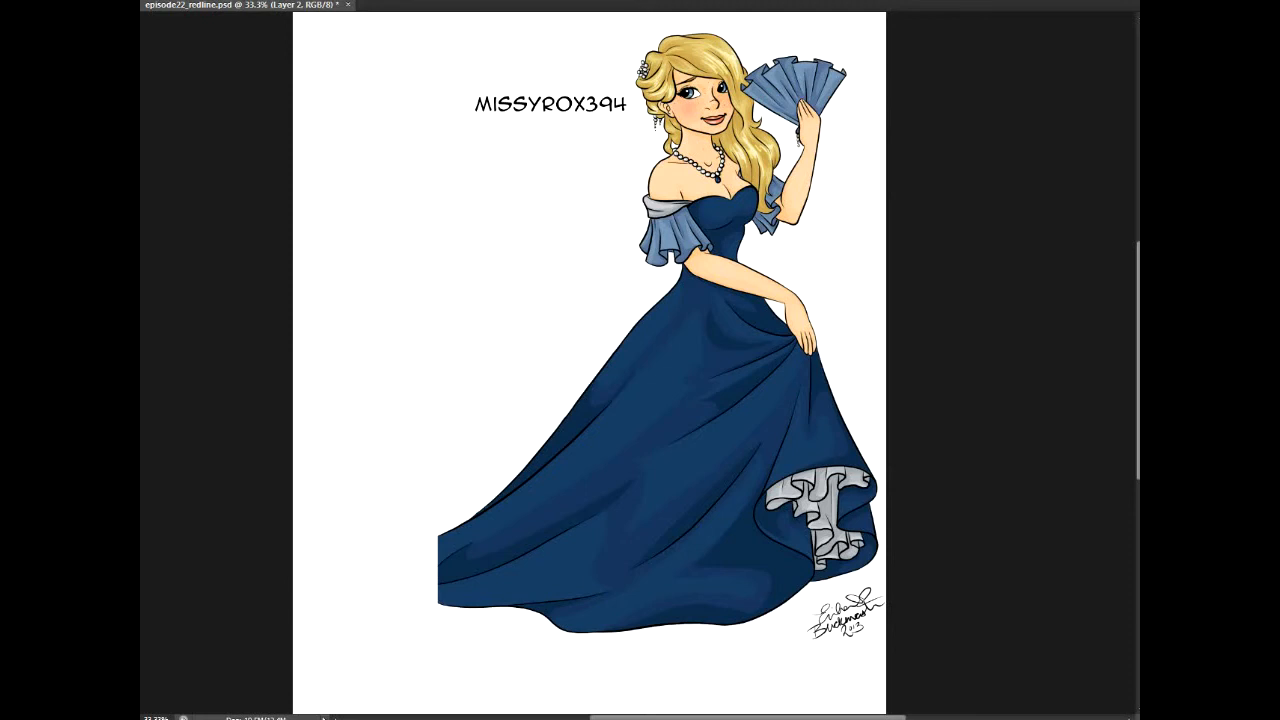
Step: Fade the illustration to a pale underlay using Layer 1, and make Layer 2 the active drawing layer
key(ctrl+plus)
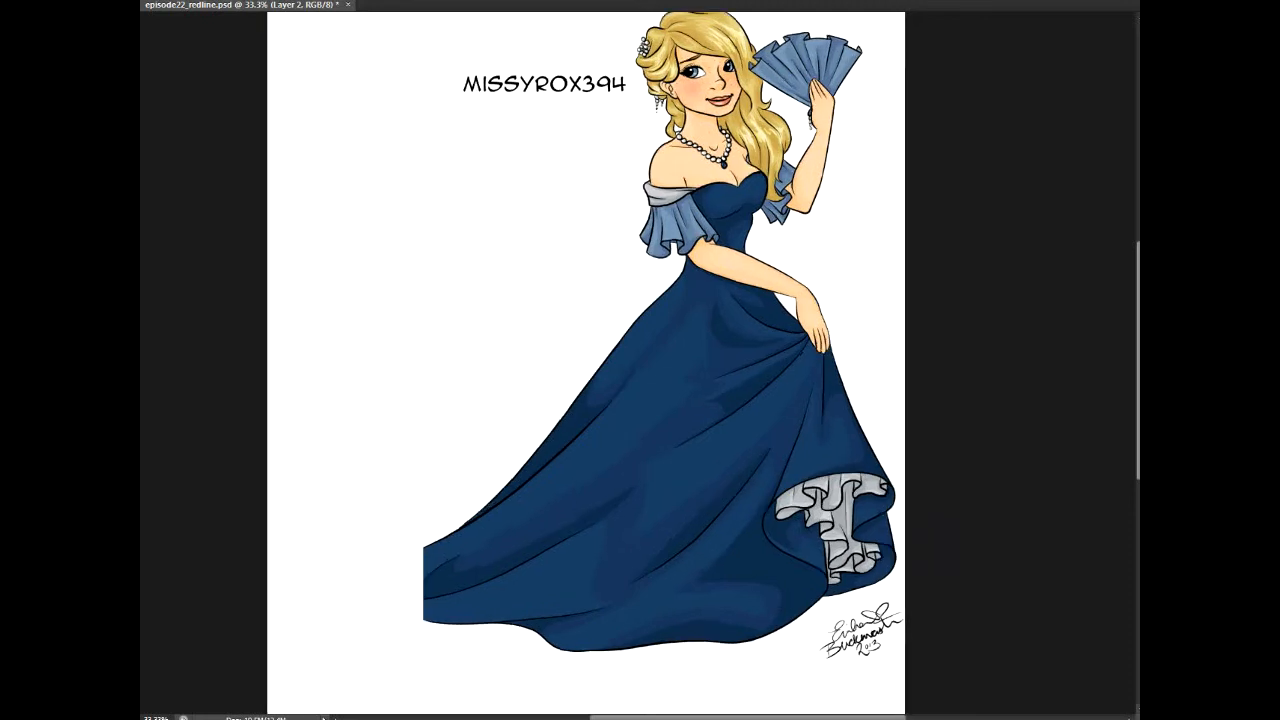
drag(700, 260, 718, 435)
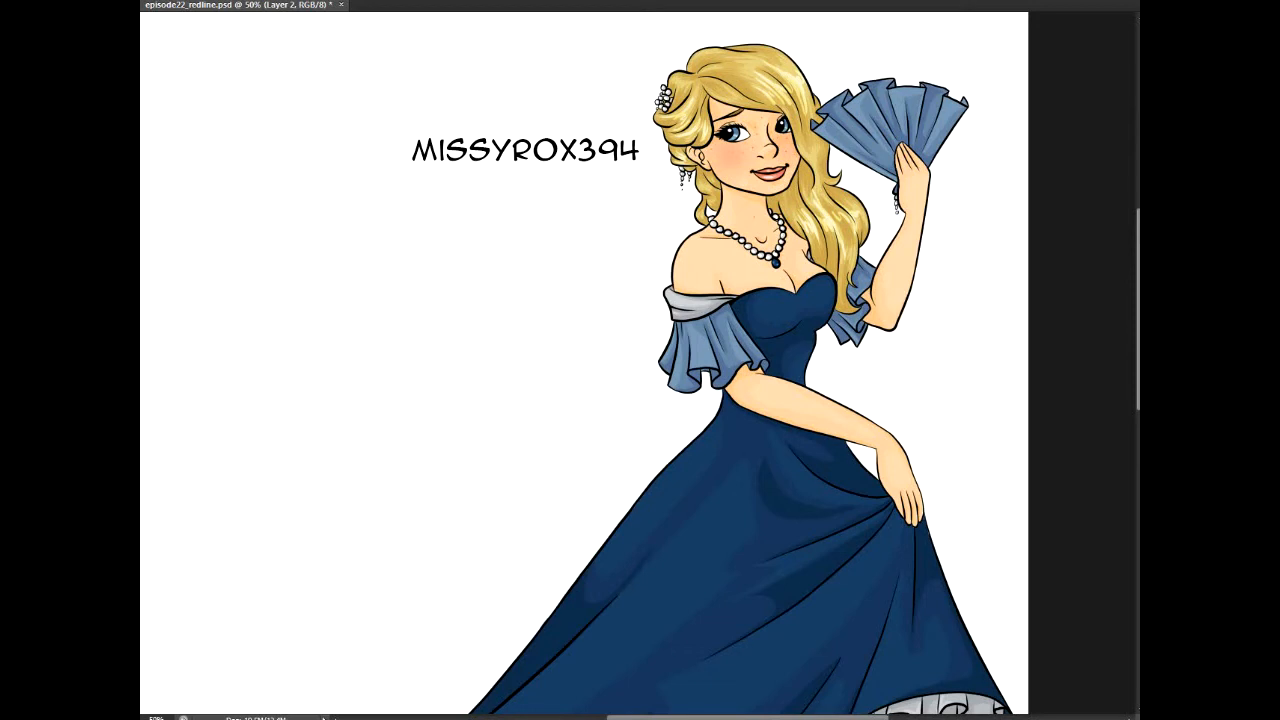
key(alt+BackSpace)
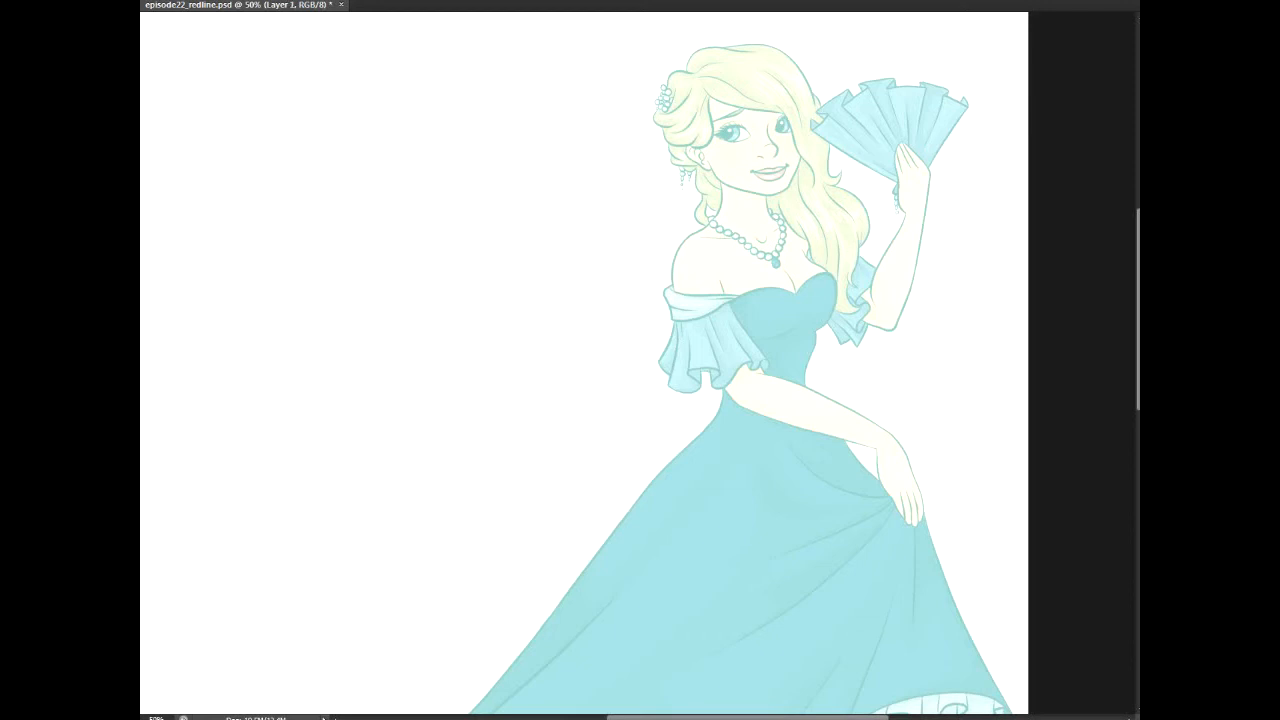
key(5)
key(4)
key(5)
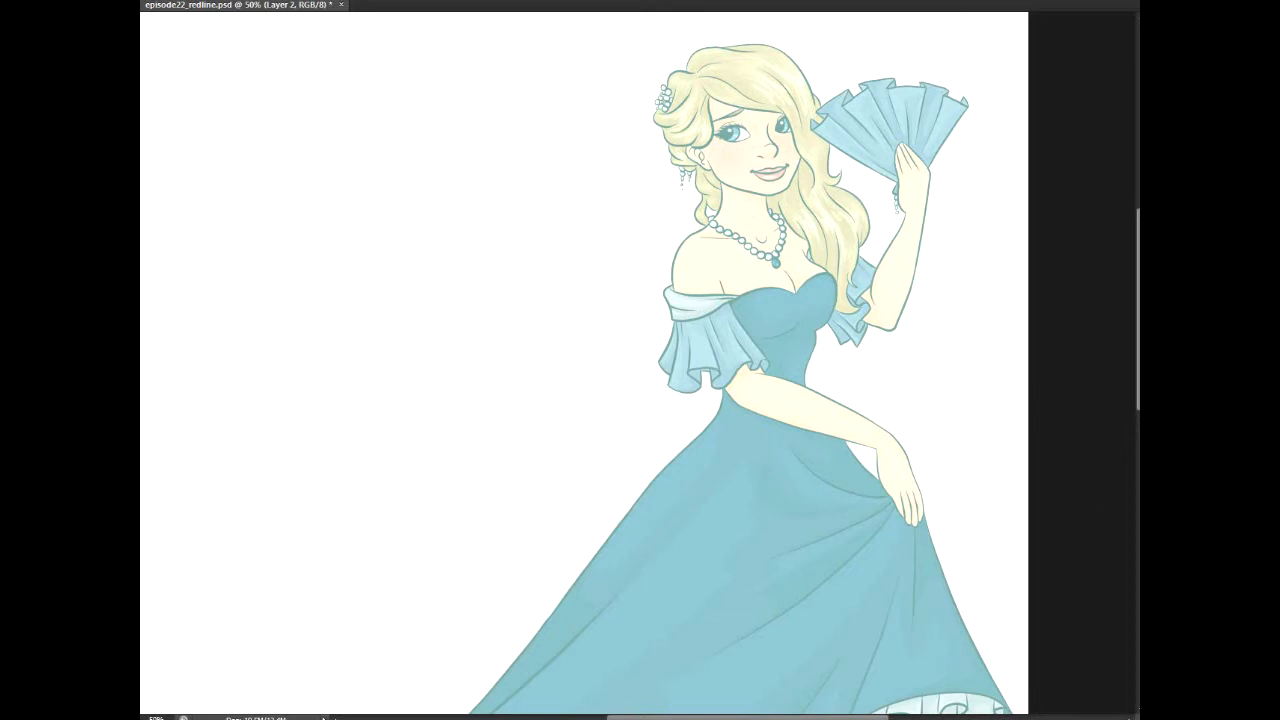
Step: Mark the cropped side and lower boundary of the dress train with straight red lines, and clear the marks
scroll(584, 365, down, 5)
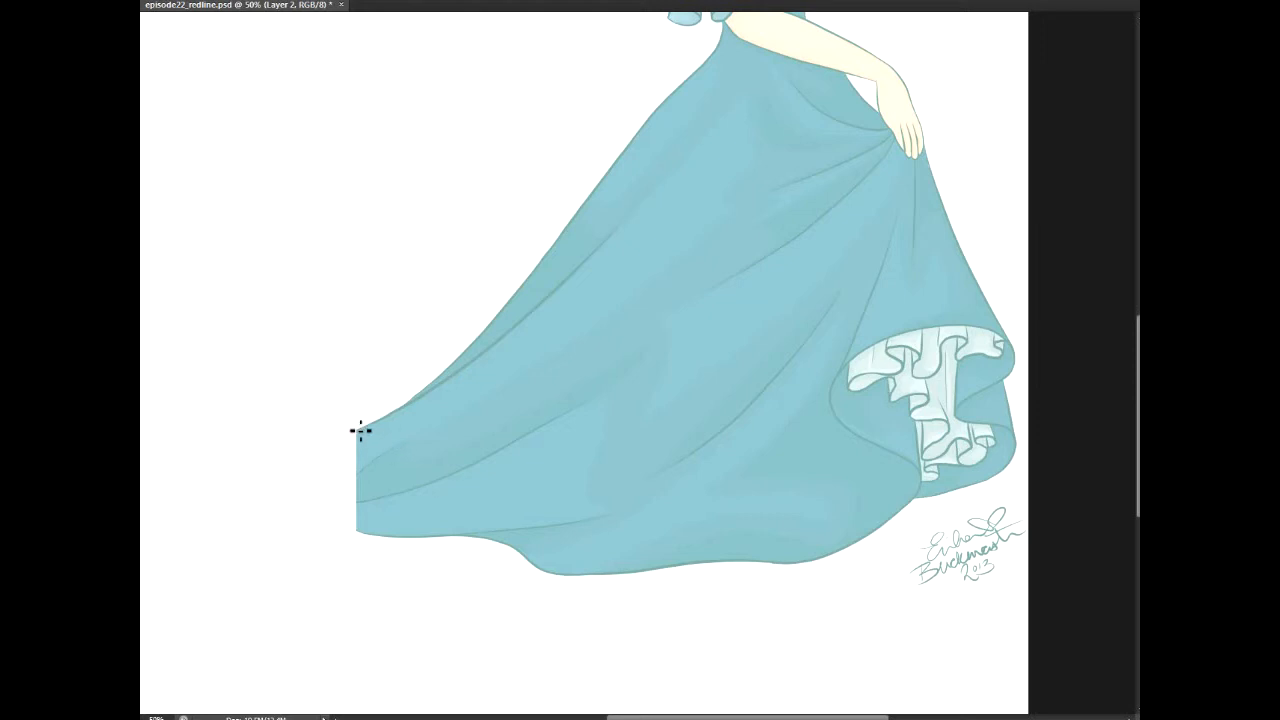
drag(423, 598, 898, 574)
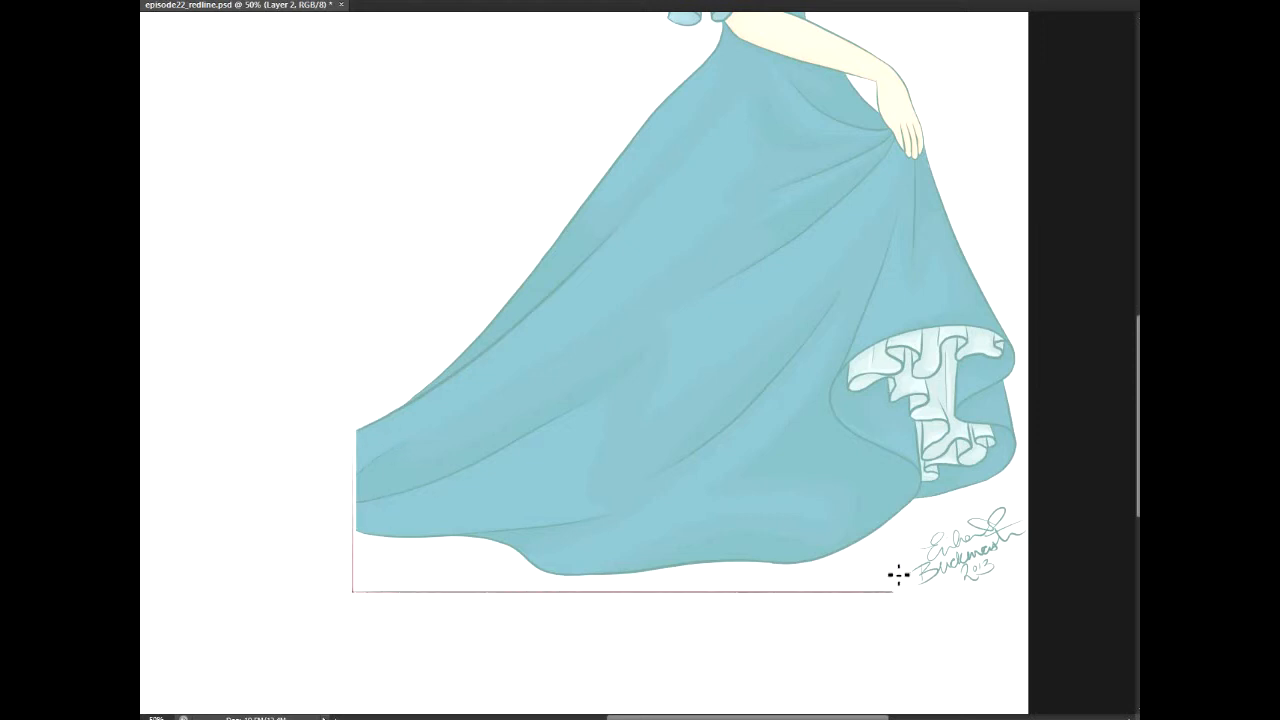
key(Delete)
Step: Draw red contour lines down the side of the neck and along the near shoulder
drag(584, 200, 587, 567)
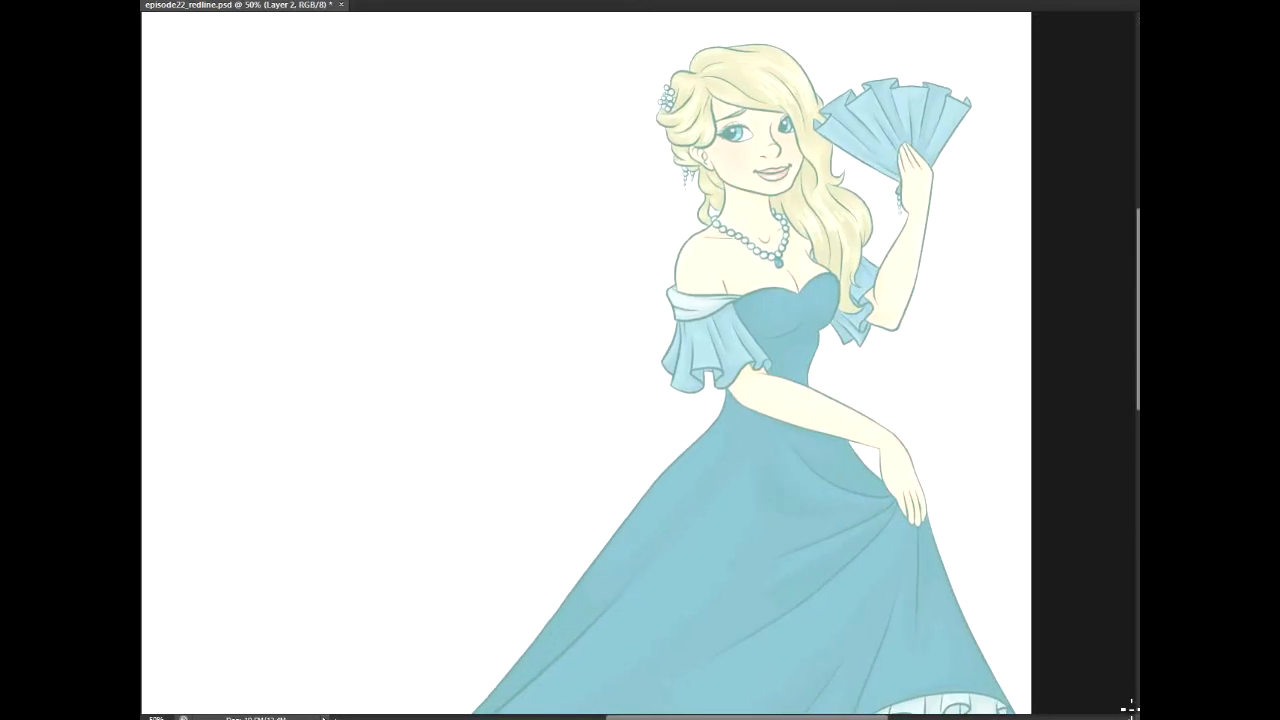
key(ctrl+plus)
key(ctrl+plus)
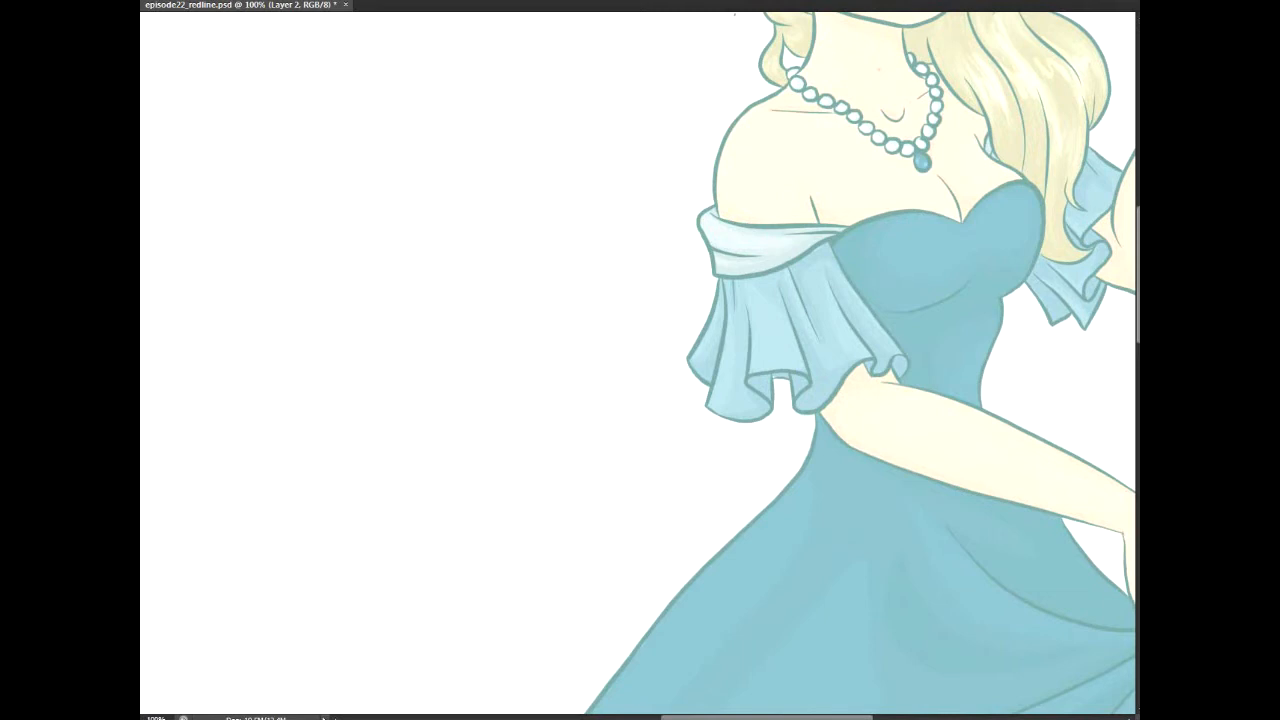
drag(848, 50, 637, 336)
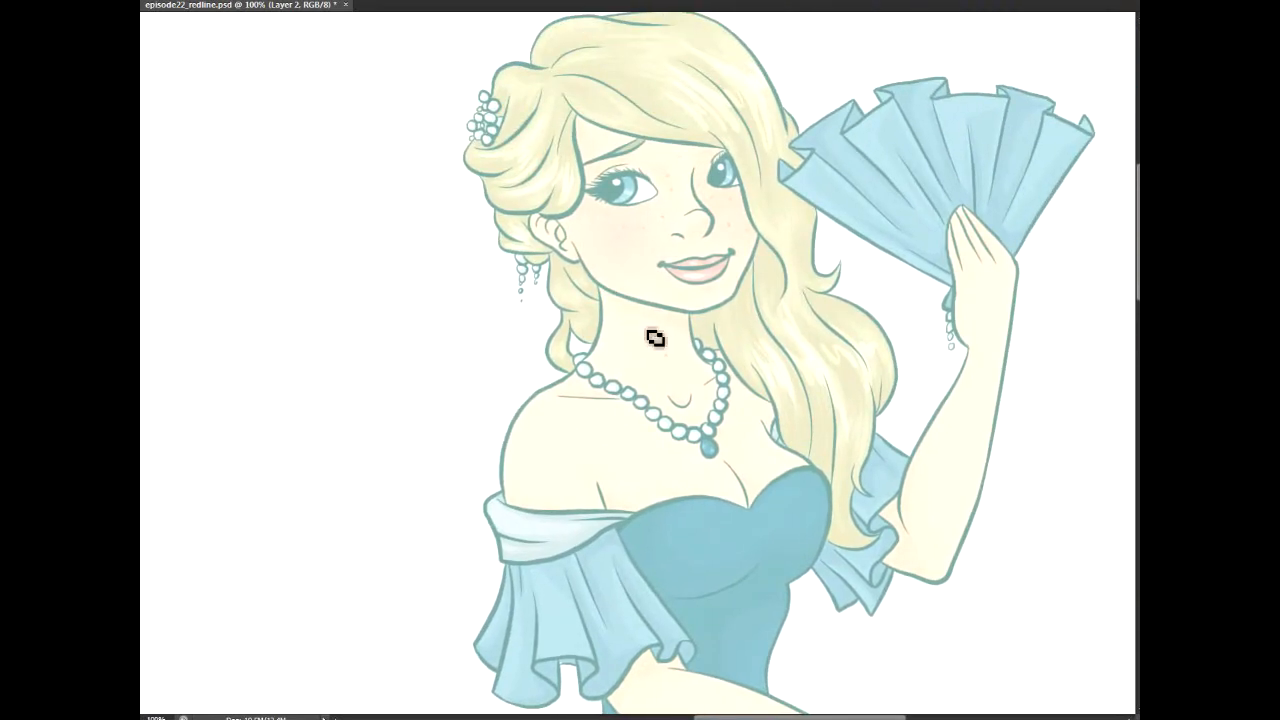
drag(600, 355, 600, 294)
mouse_move(600, 349)
mouse_down()
mouse_move(530, 415)
mouse_move(548, 402)
mouse_move(504, 496)
mouse_up()
Step: Sketch the outer and inner contours of the near upper arm through the sleeve, from shoulder to elbow
mouse_move(502, 426)
mouse_down()
mouse_move(500, 476)
mouse_move(524, 555)
mouse_up()
mouse_move(526, 402)
mouse_down()
mouse_move(508, 458)
mouse_move(517, 545)
mouse_move(608, 508)
mouse_up()
mouse_move(572, 419)
mouse_down()
mouse_move(602, 466)
mouse_move(630, 557)
mouse_up()
drag(612, 692, 533, 486)
drag(442, 341, 534, 496)
drag(464, 398, 544, 513)
drag(543, 328, 603, 440)
drag(540, 320, 619, 463)
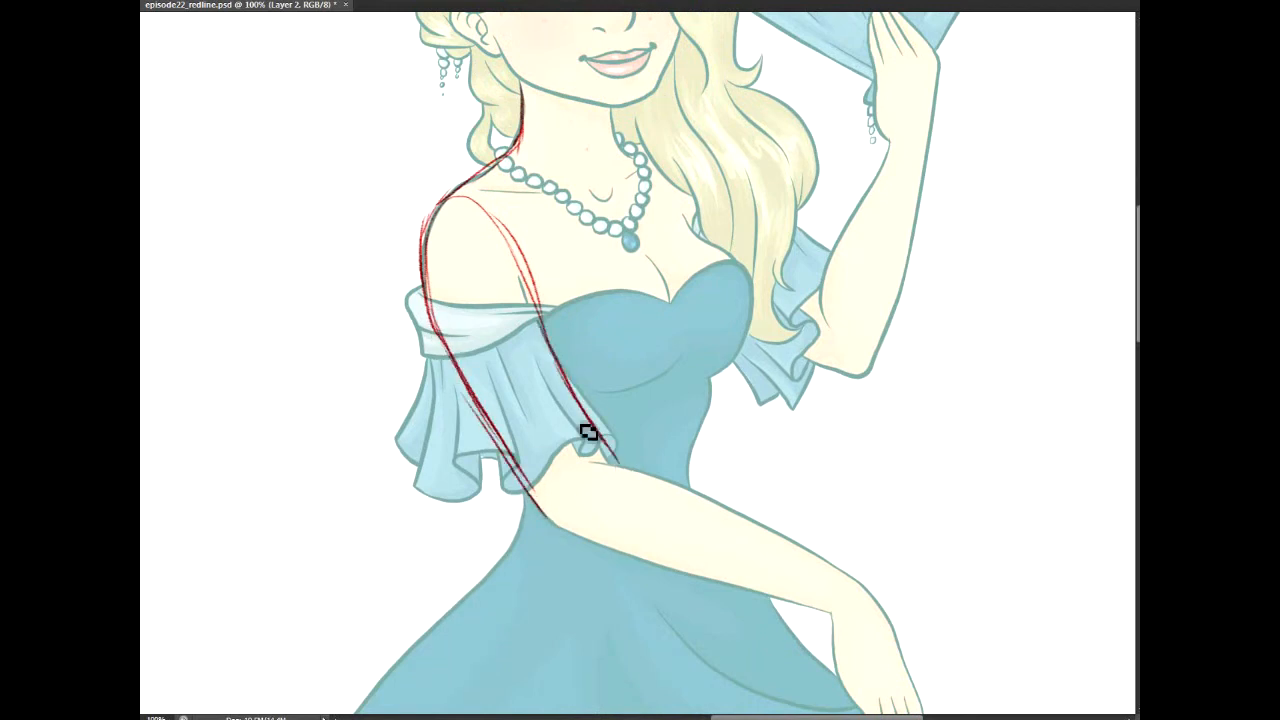
Step: Sketch the elbow curve and both forearm contours of the lowered arm, closing the shape with a curve at the wrist
mouse_move(526, 474)
mouse_down()
mouse_move(575, 433)
mouse_move(562, 420)
mouse_move(627, 465)
mouse_up()
scroll(729, 491, down, 3)
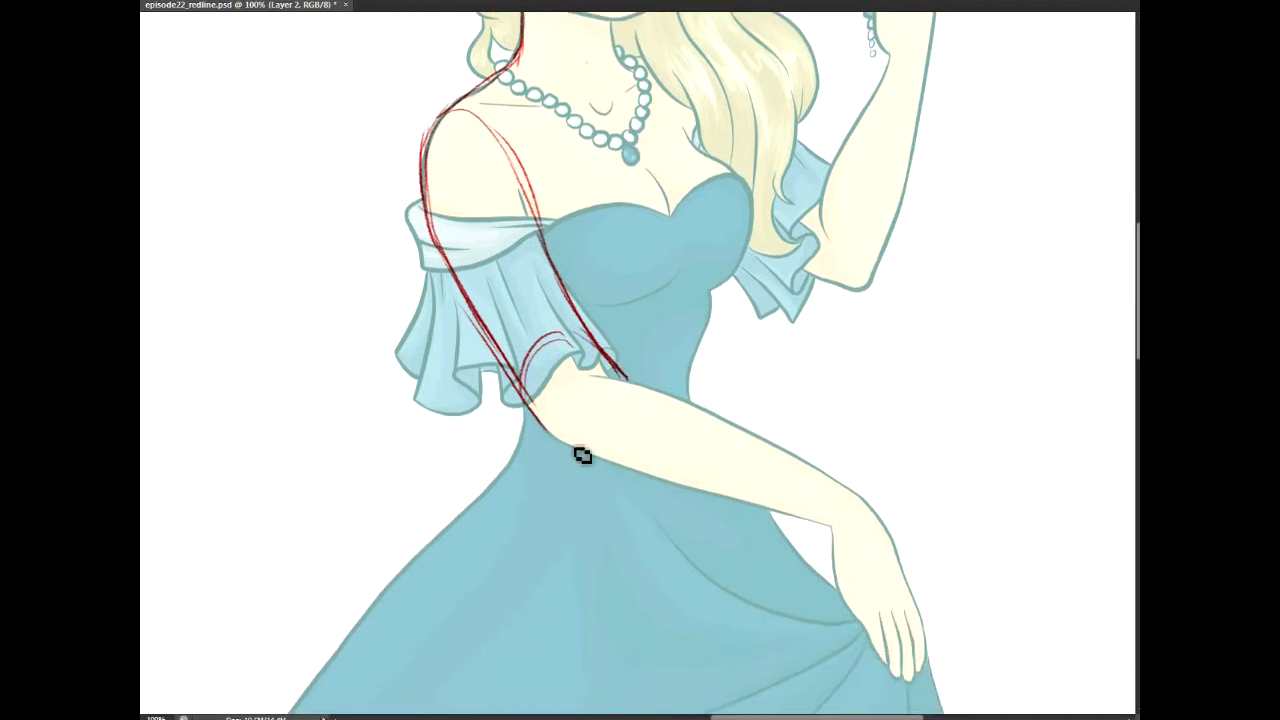
drag(562, 446, 775, 508)
drag(598, 360, 724, 430)
mouse_move(650, 386)
mouse_down()
mouse_move(787, 449)
mouse_move(742, 432)
mouse_move(790, 458)
mouse_move(792, 508)
mouse_up()
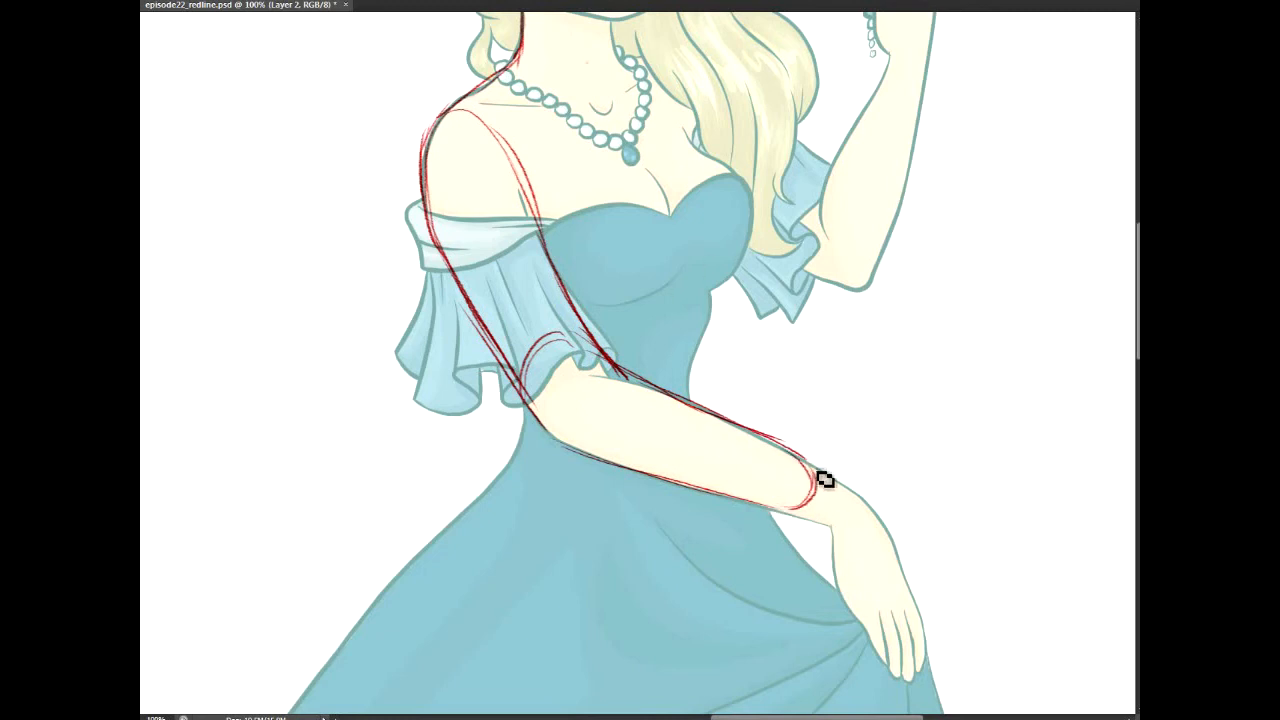
Step: Block in the back of the lowered hand and round off the elbow joint with overlapping curves
mouse_move(806, 462)
mouse_down()
mouse_move(820, 505)
mouse_move(818, 473)
mouse_move(844, 496)
mouse_move(825, 464)
mouse_move(900, 570)
mouse_up()
mouse_move(788, 516)
mouse_down()
mouse_move(822, 600)
mouse_move(902, 578)
mouse_move(842, 600)
mouse_up()
drag(700, 440, 707, 453)
mouse_move(571, 453)
mouse_down()
mouse_move(588, 375)
mouse_move(582, 459)
mouse_move(594, 367)
mouse_move(565, 392)
mouse_move(611, 378)
mouse_up()
drag(556, 412, 616, 377)
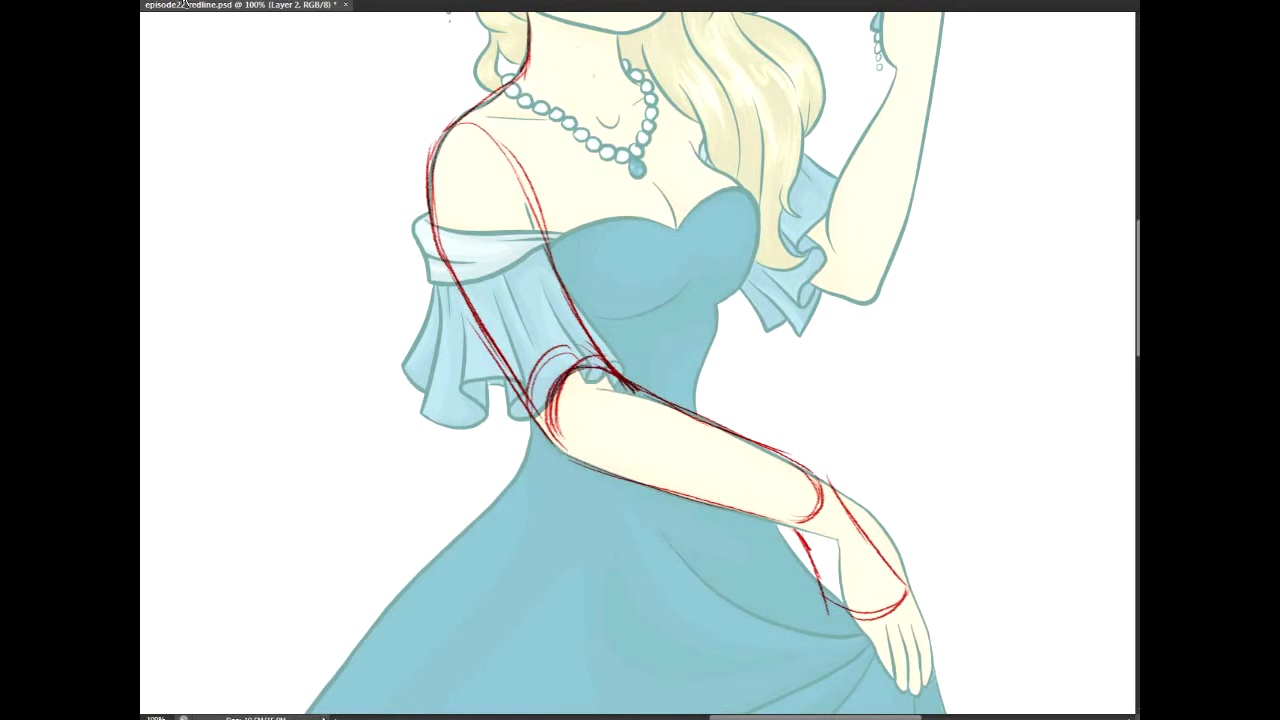
Step: Choose a hard round eraser tip with 100% hardness and erase the extra curve above the elbow
right_click(171, 94)
drag(149, 31, 155, 36)
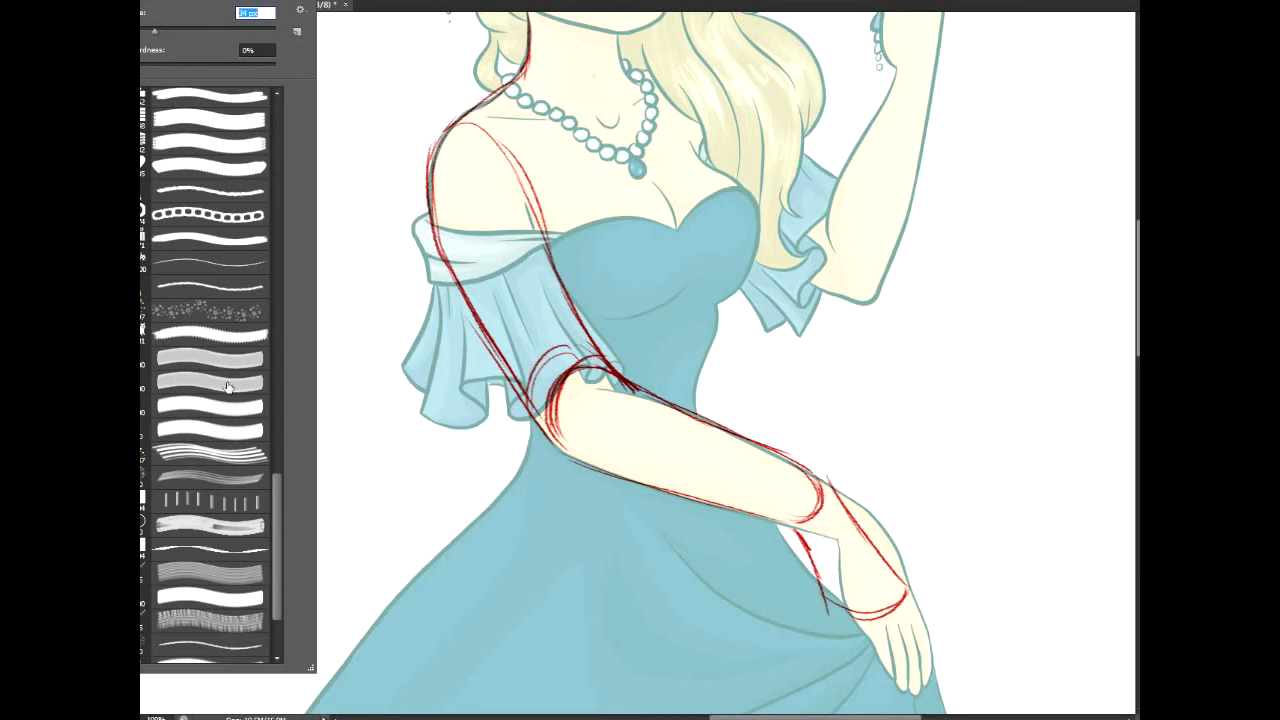
mouse_move(278, 535)
mouse_down()
mouse_move(285, 320)
mouse_move(315, 122)
mouse_up()
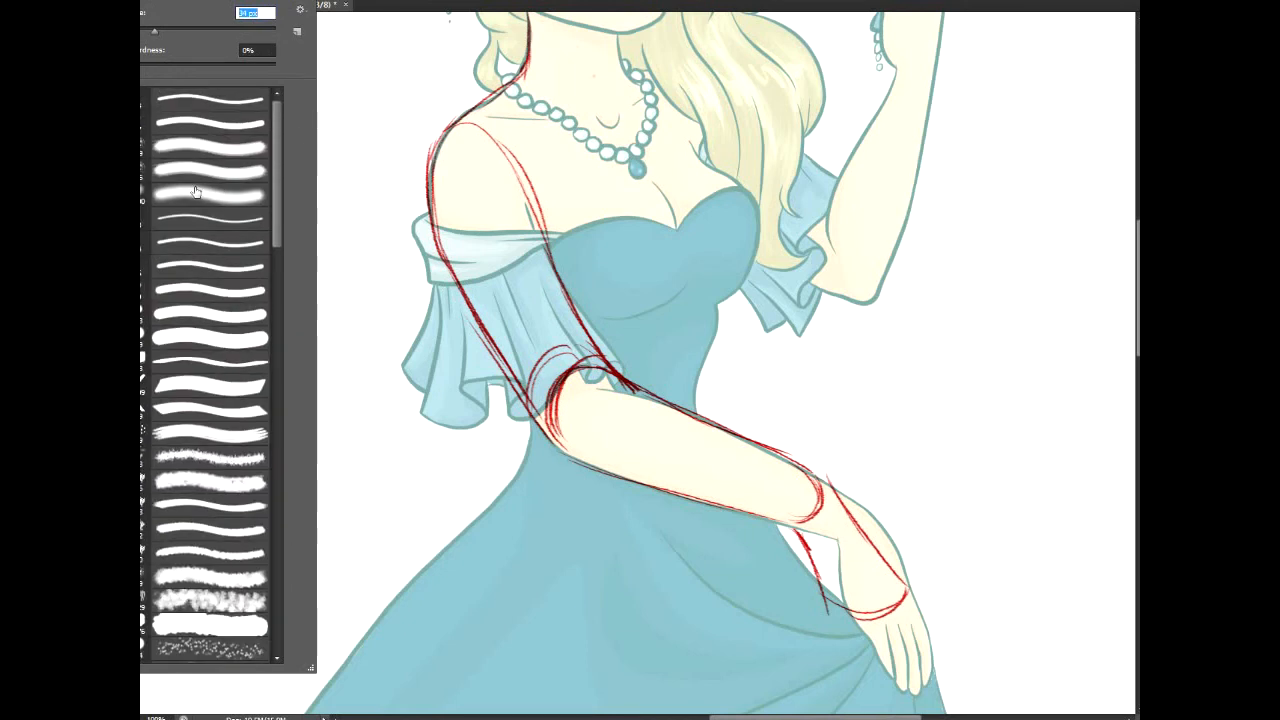
click(190, 321)
click(155, 32)
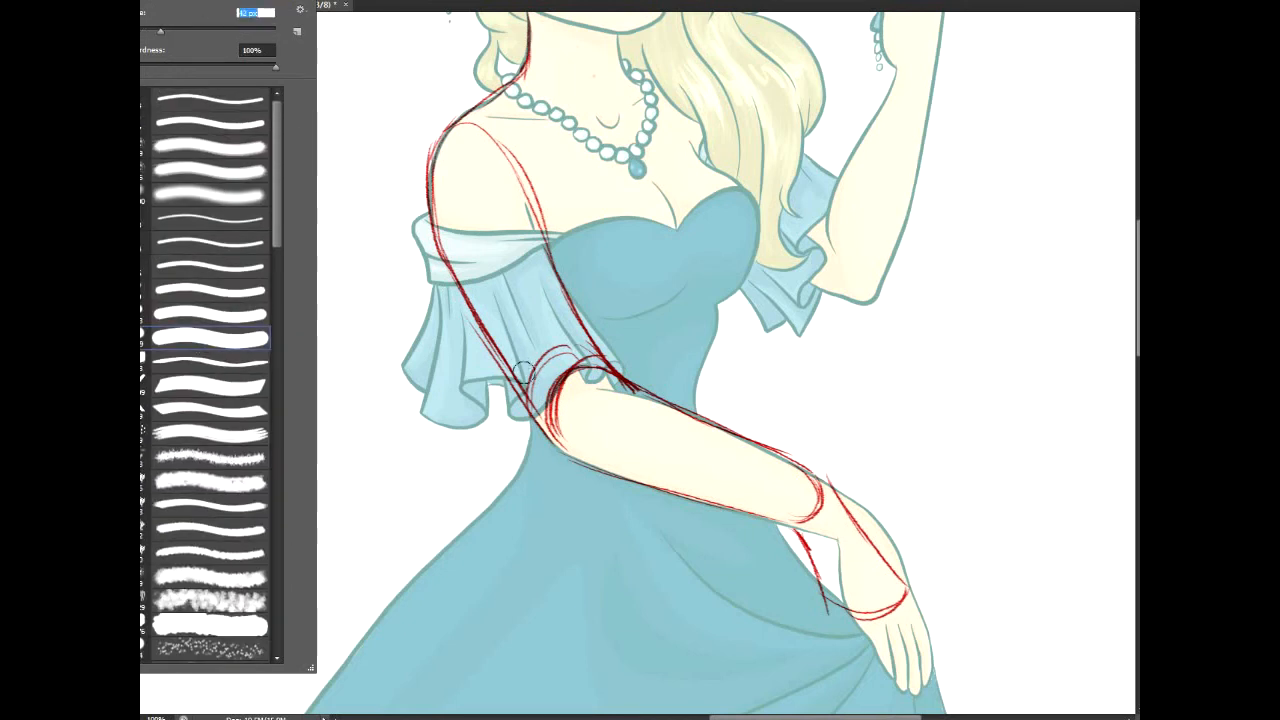
drag(523, 372, 529, 394)
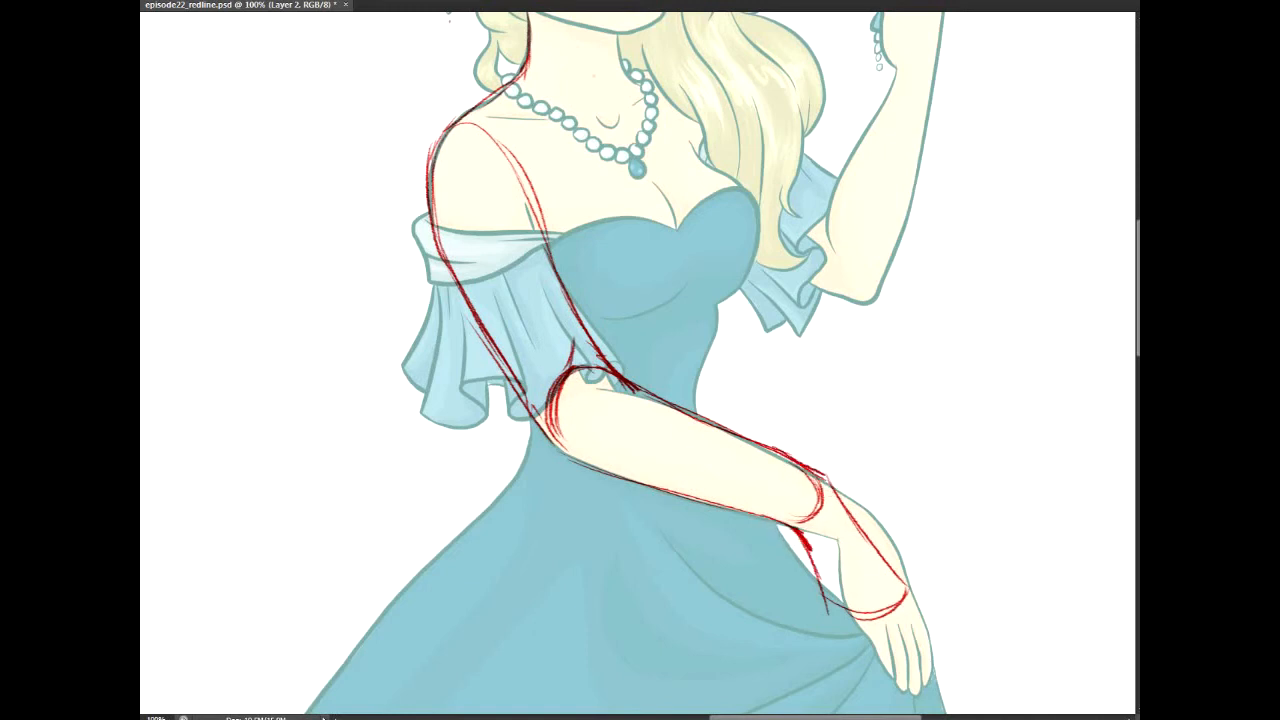
Step: Draw a short red curve at the inner wrist of the raised arm holding the fan
scroll(640, 360, up, 4)
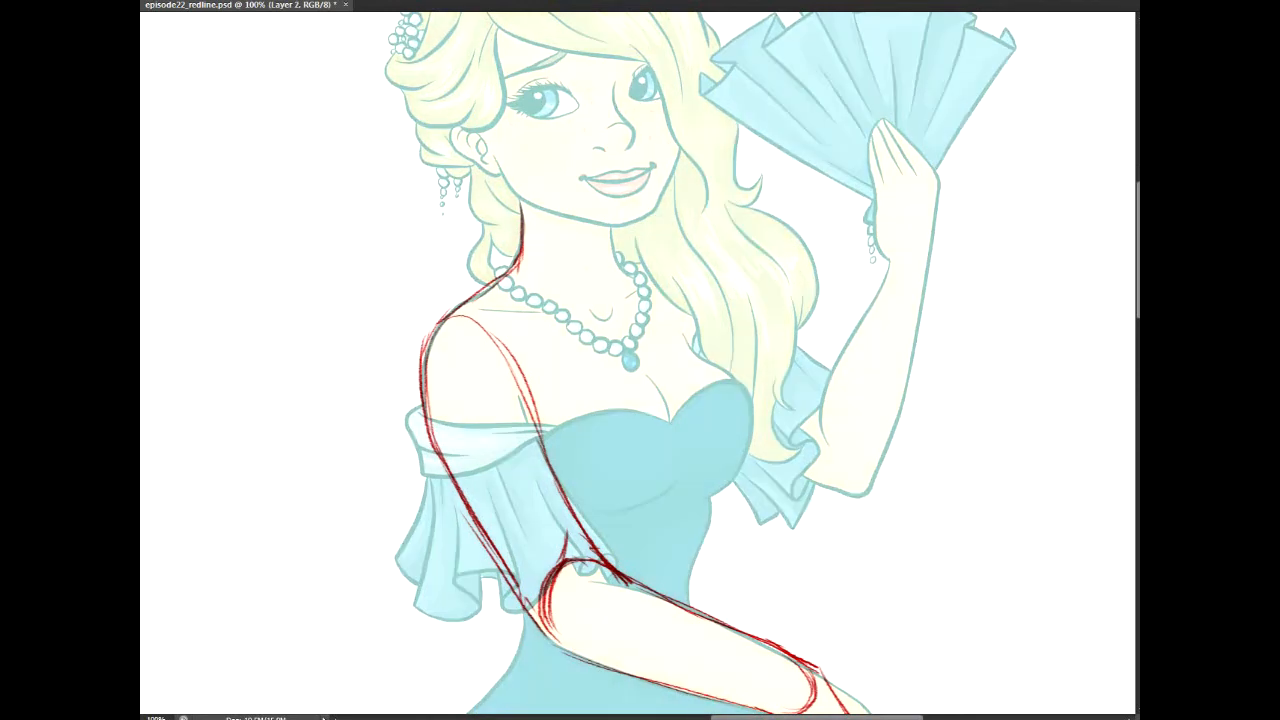
scroll(880, 563, down, 6)
scroll(880, 563, up, 5)
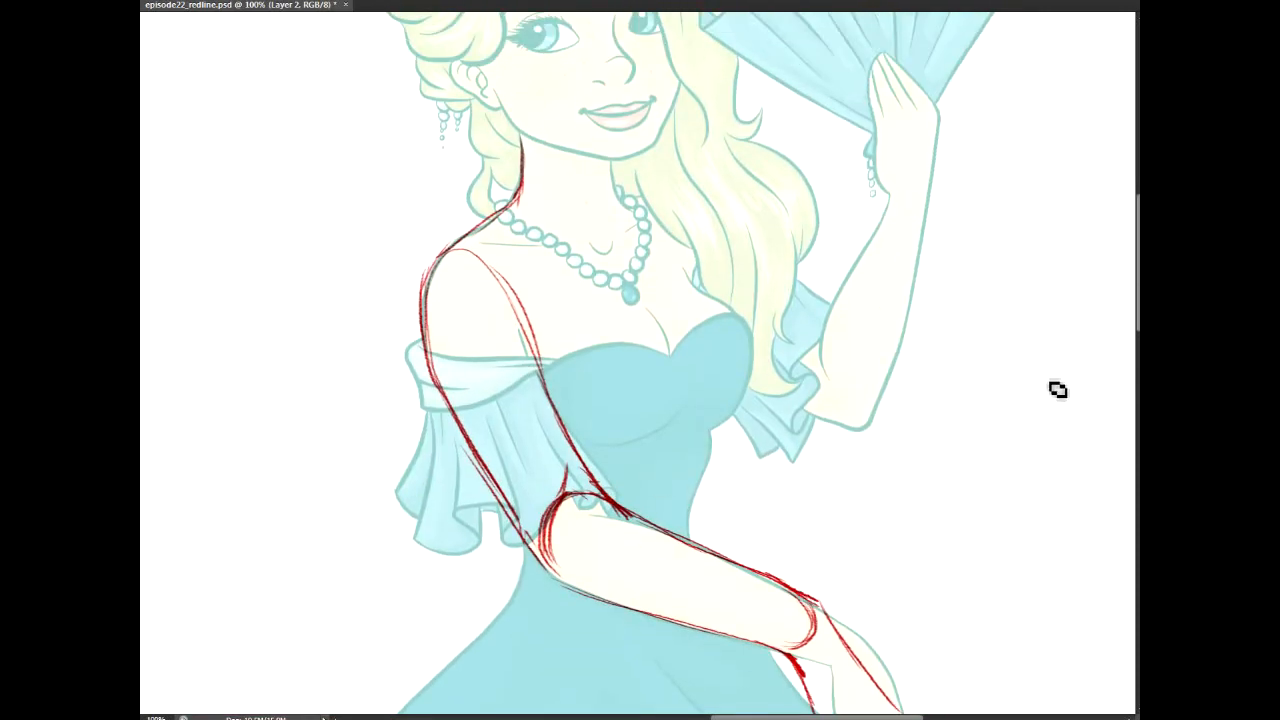
scroll(849, 266, up, 2)
drag(890, 232, 872, 276)
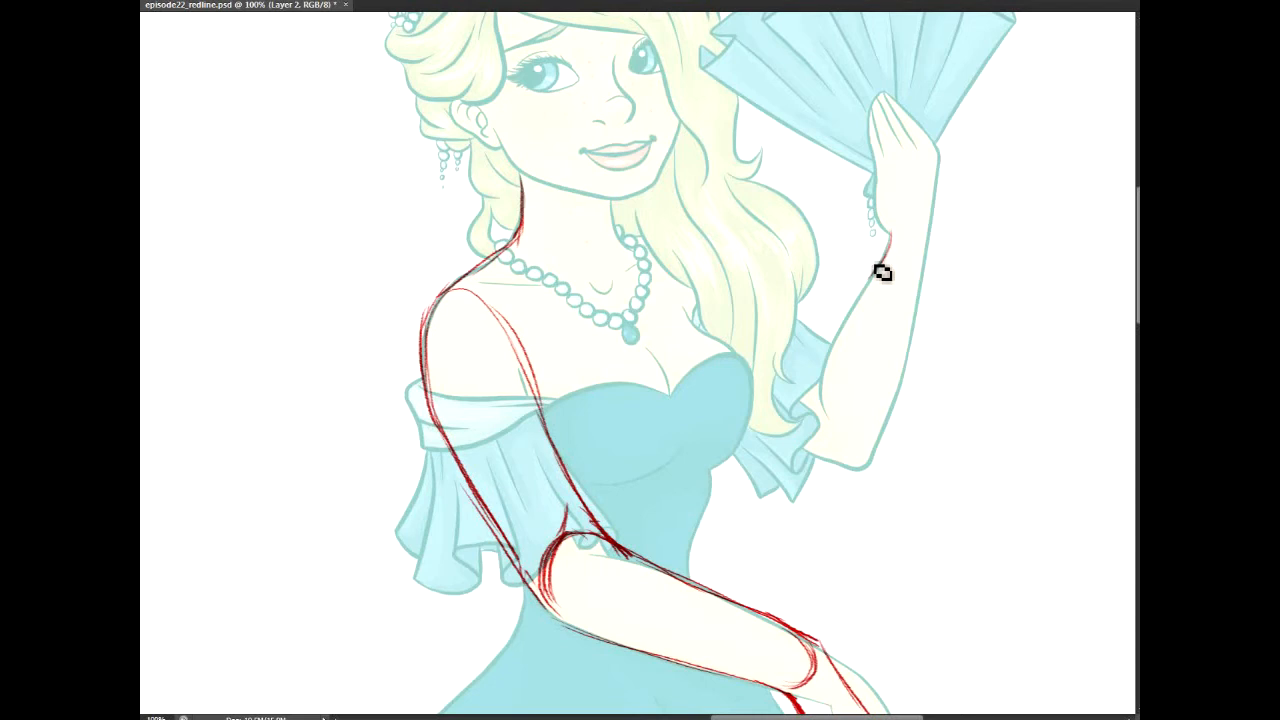
Step: Redraw the lowered forearm's underside with a taper toward the wrist, and reinforce its upper contour
scroll(907, 267, down, 4)
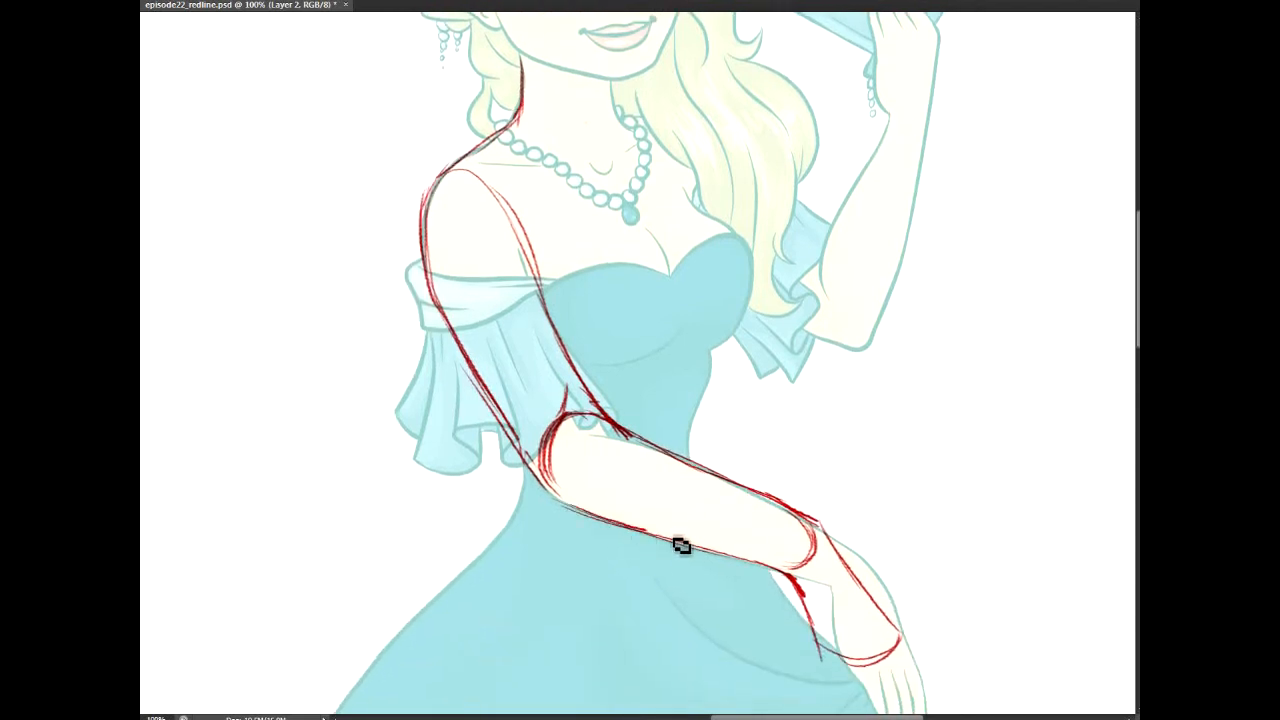
drag(566, 509, 765, 556)
key(ctrl+z)
drag(571, 511, 788, 578)
drag(636, 440, 806, 520)
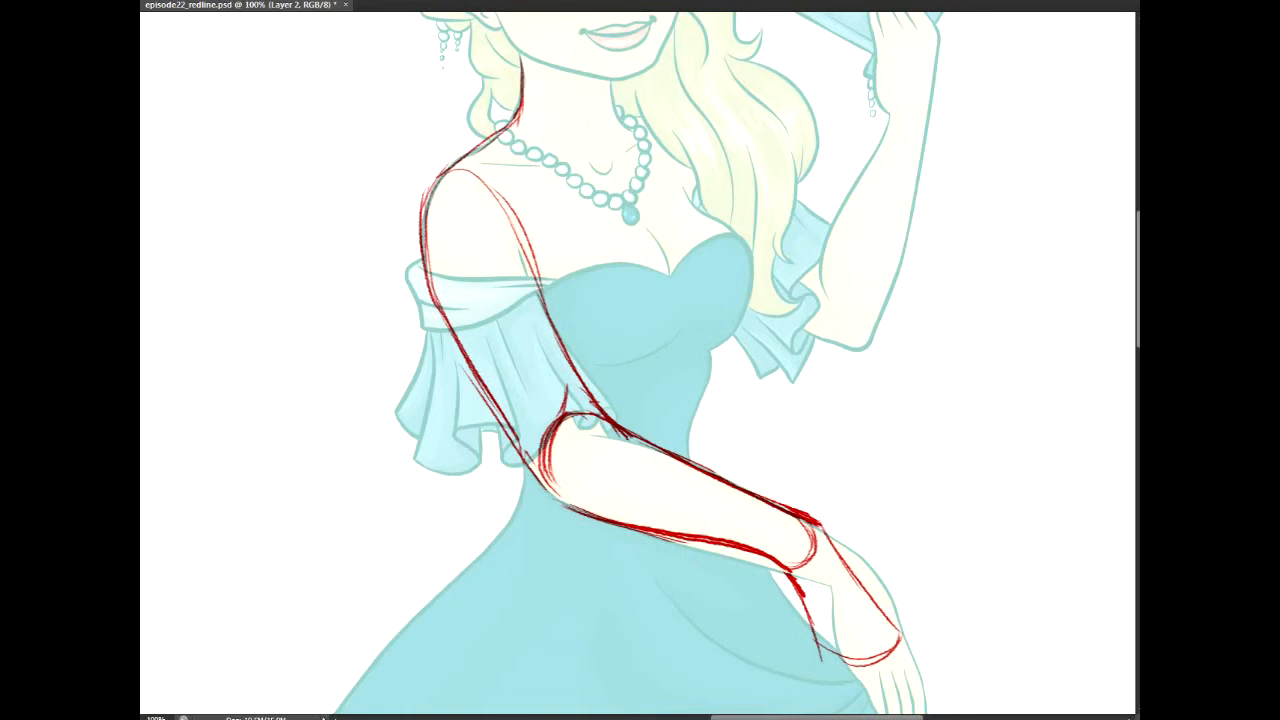
Step: Draw the far shoulder and upper arm line through the hair, plus the far armpit and upper chest contour
scroll(327, 256, up, 3)
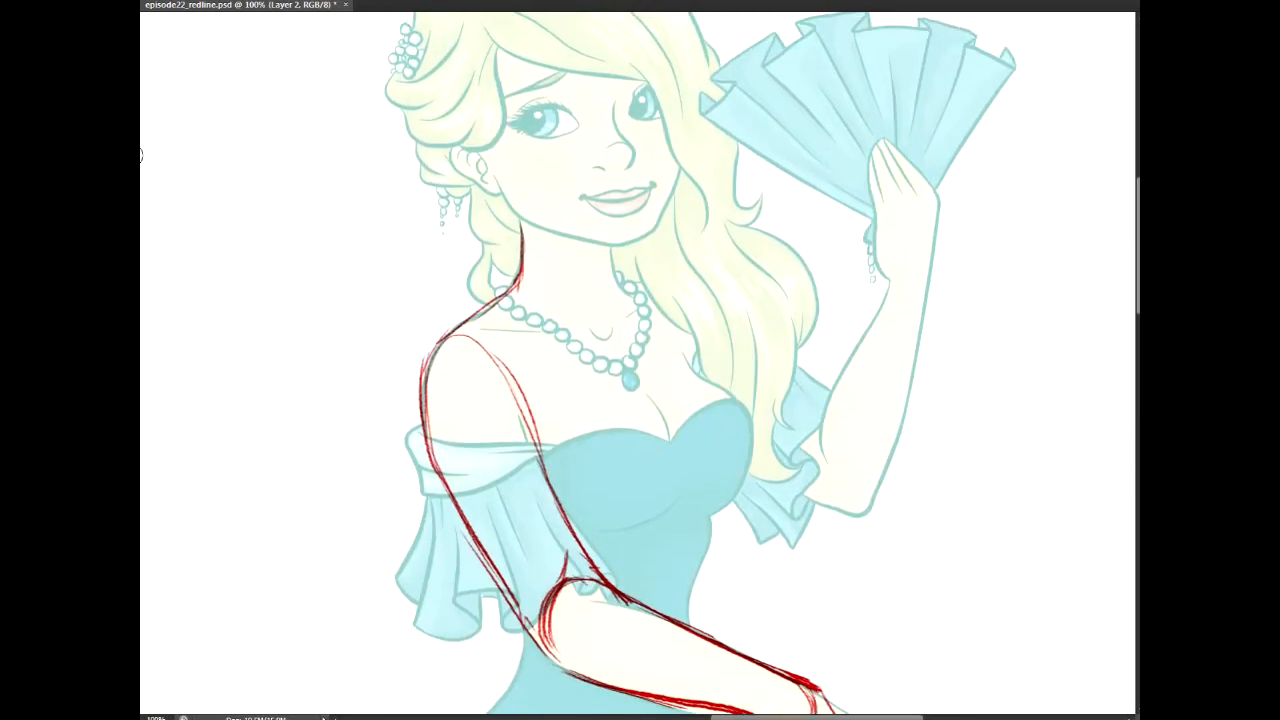
mouse_move(623, 273)
mouse_down()
mouse_move(685, 297)
mouse_move(818, 400)
mouse_up()
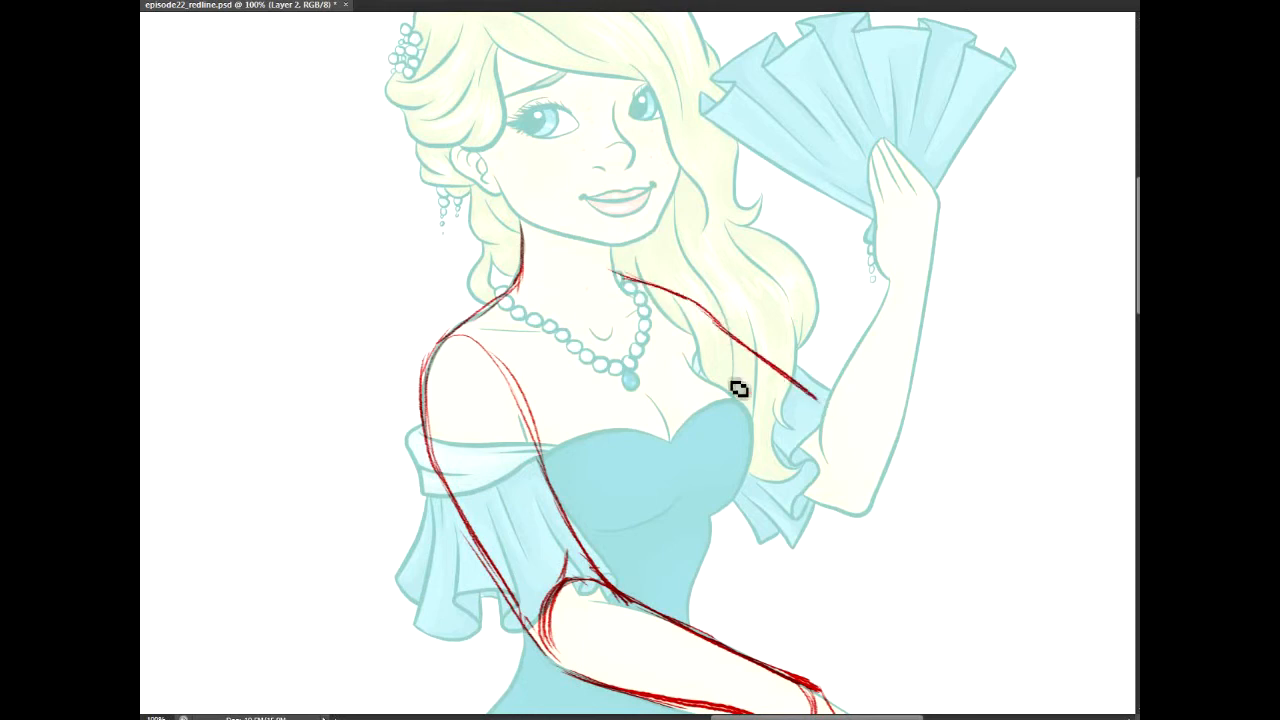
mouse_move(697, 328)
mouse_down()
mouse_move(745, 426)
mouse_move(730, 400)
mouse_up()
drag(688, 362, 756, 435)
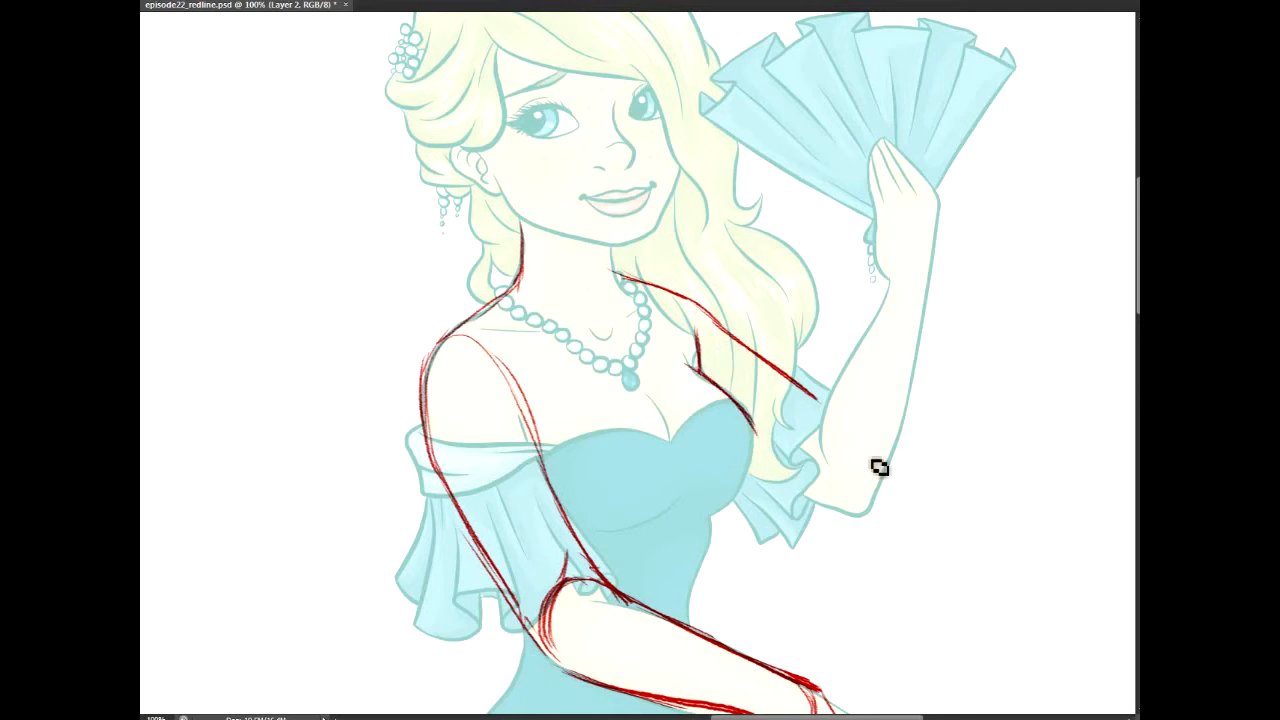
Step: Draw the lower curve and outer contour of the bust, and go over the mark at the raised wrist
drag(600, 538, 680, 508)
key(ctrl+z)
mouse_move(578, 528)
mouse_down()
mouse_move(668, 514)
mouse_move(679, 496)
mouse_up()
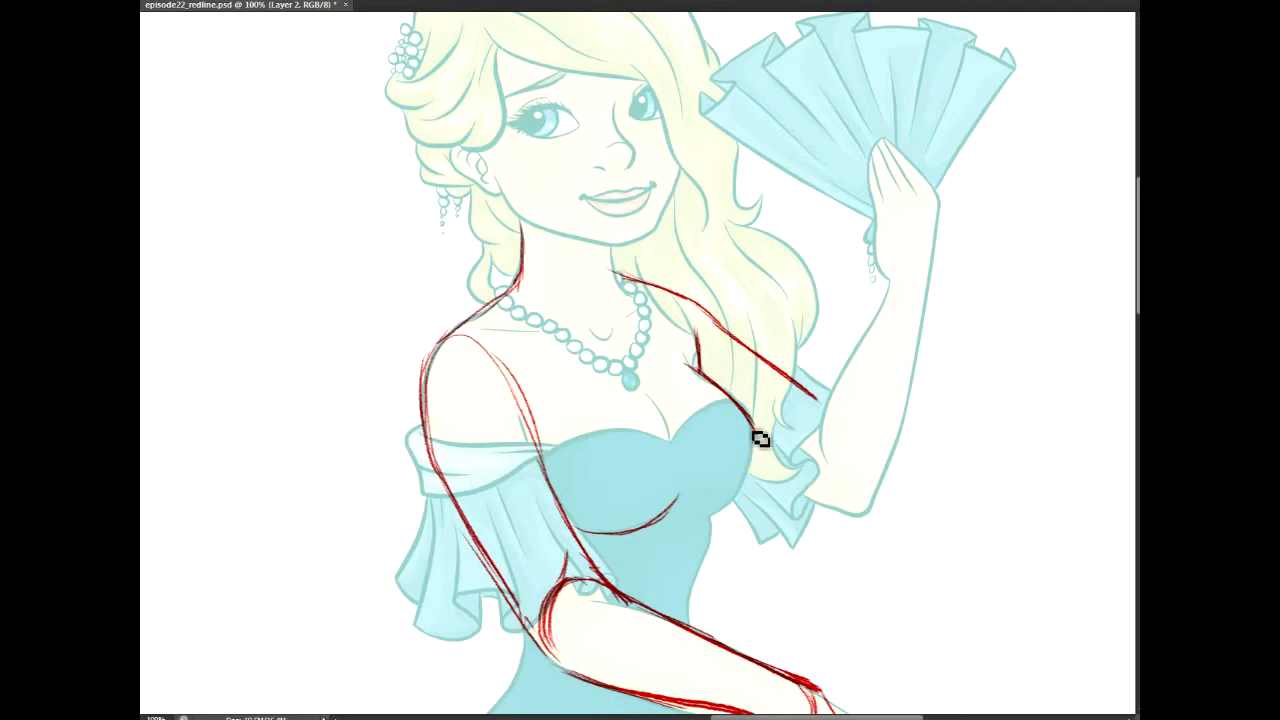
drag(753, 433, 709, 516)
drag(888, 279, 884, 301)
Step: Strengthen the near upper arm's outer contour and armpit crease, and draw the cleavage line above the neckline
scroll(1106, 431, down, 5)
scroll(638, 364, up, 2)
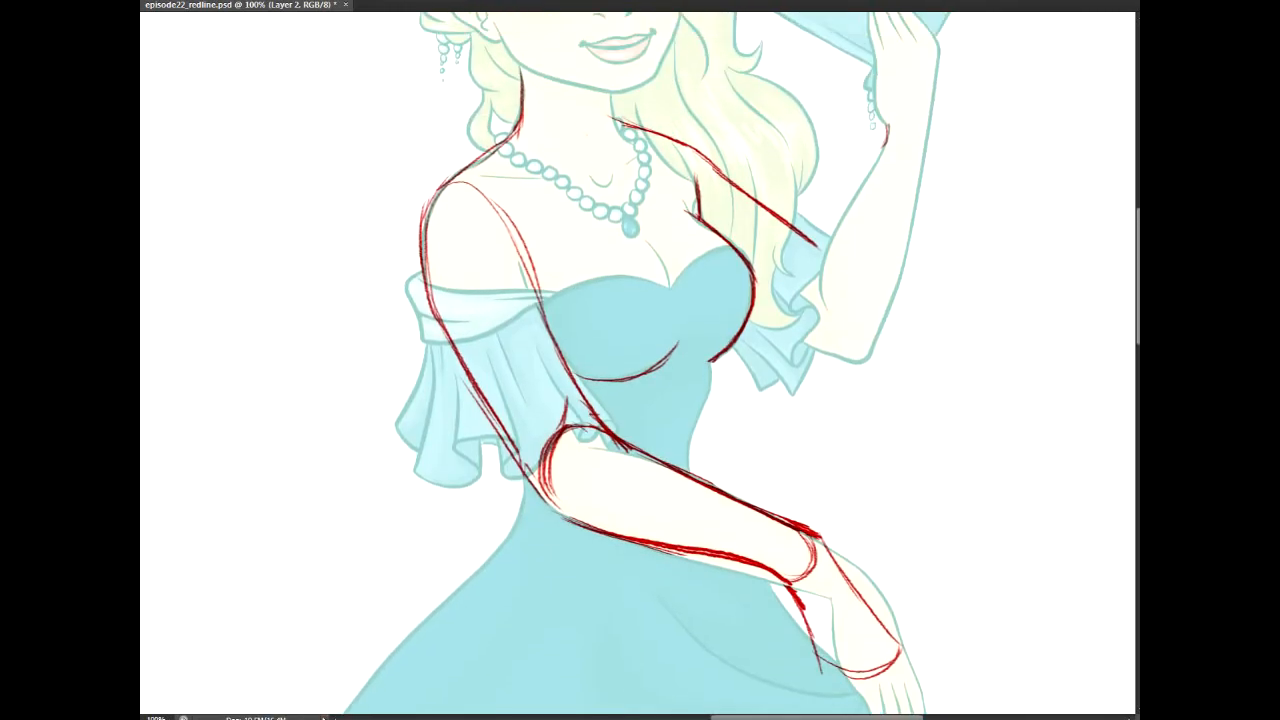
scroll(990, 376, up, 3)
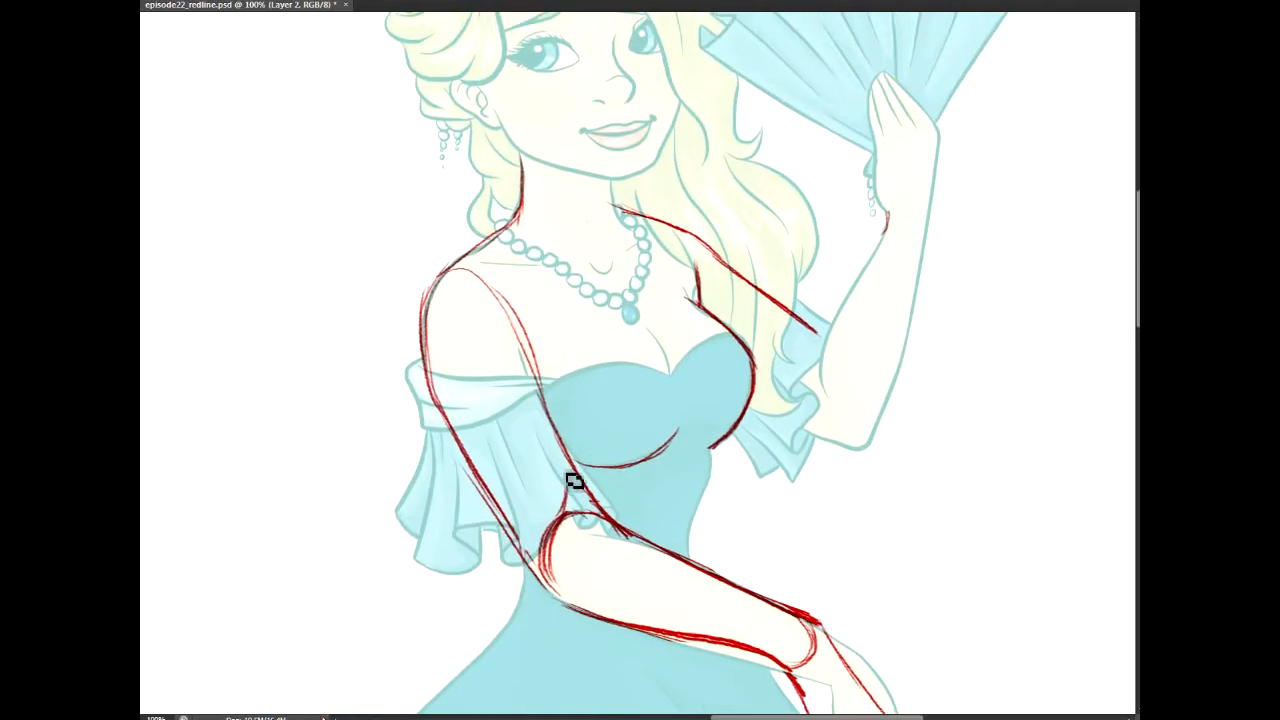
drag(439, 382, 466, 450)
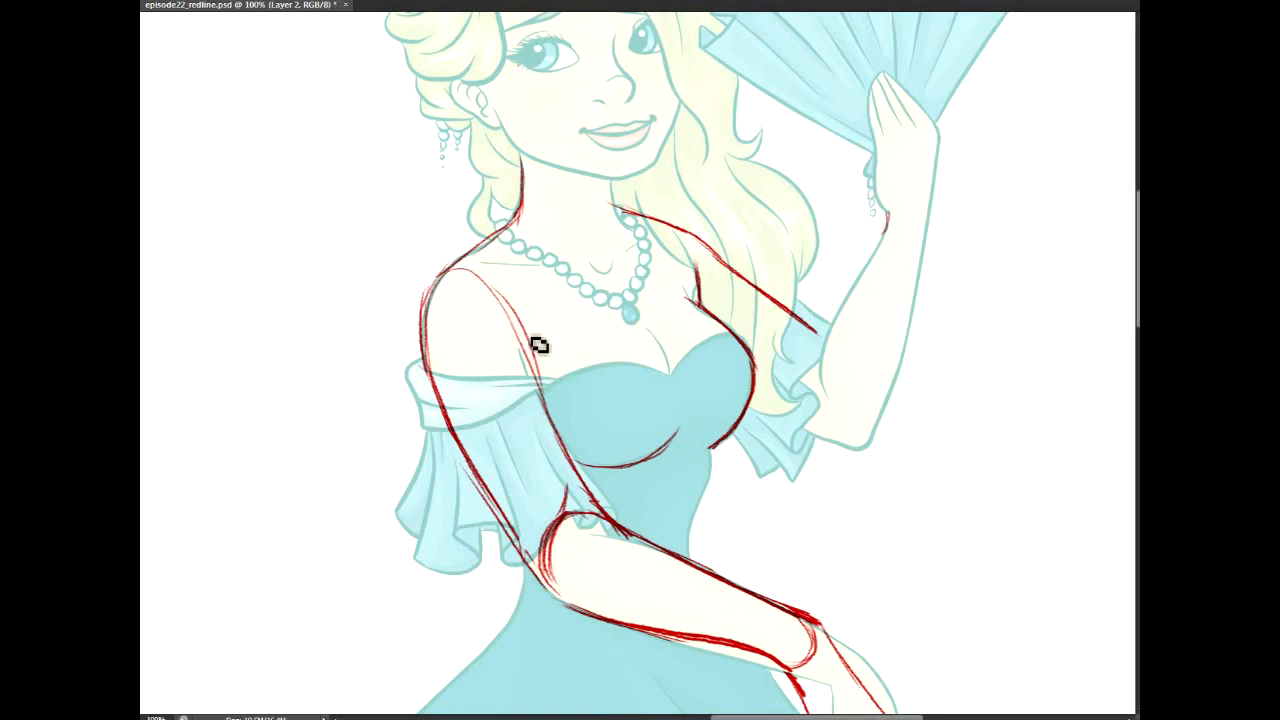
drag(518, 321, 550, 410)
drag(539, 339, 541, 358)
drag(640, 326, 674, 388)
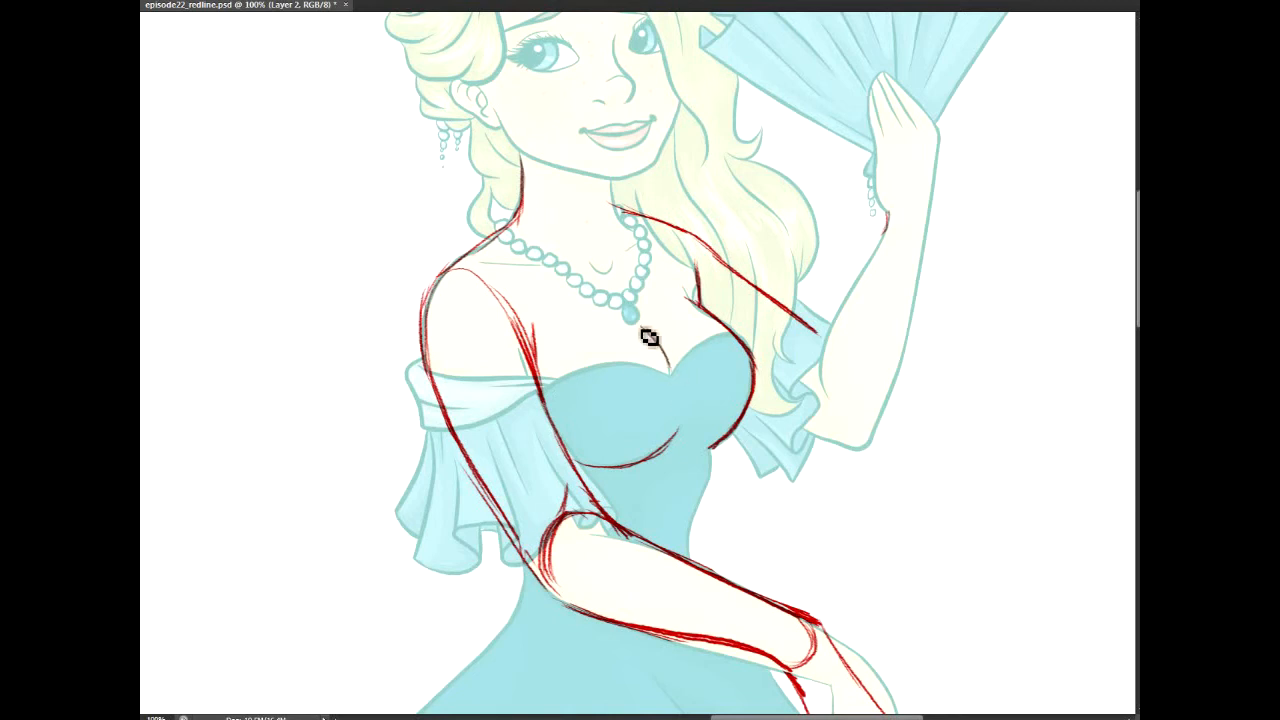
Step: Draw both sides of the waist and the arched lower edge of the rib cage across the torso
scroll(640, 364, down, 5)
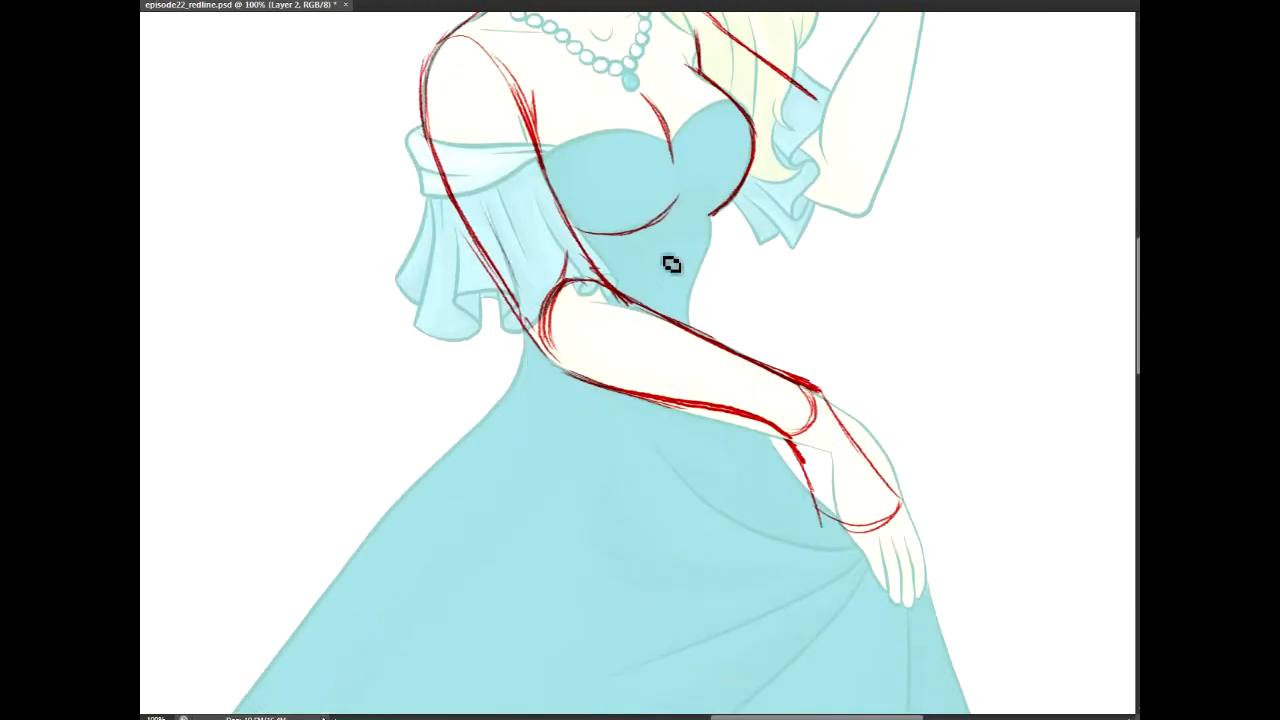
drag(711, 218, 700, 288)
drag(521, 347, 506, 397)
drag(540, 322, 686, 261)
drag(635, 297, 687, 270)
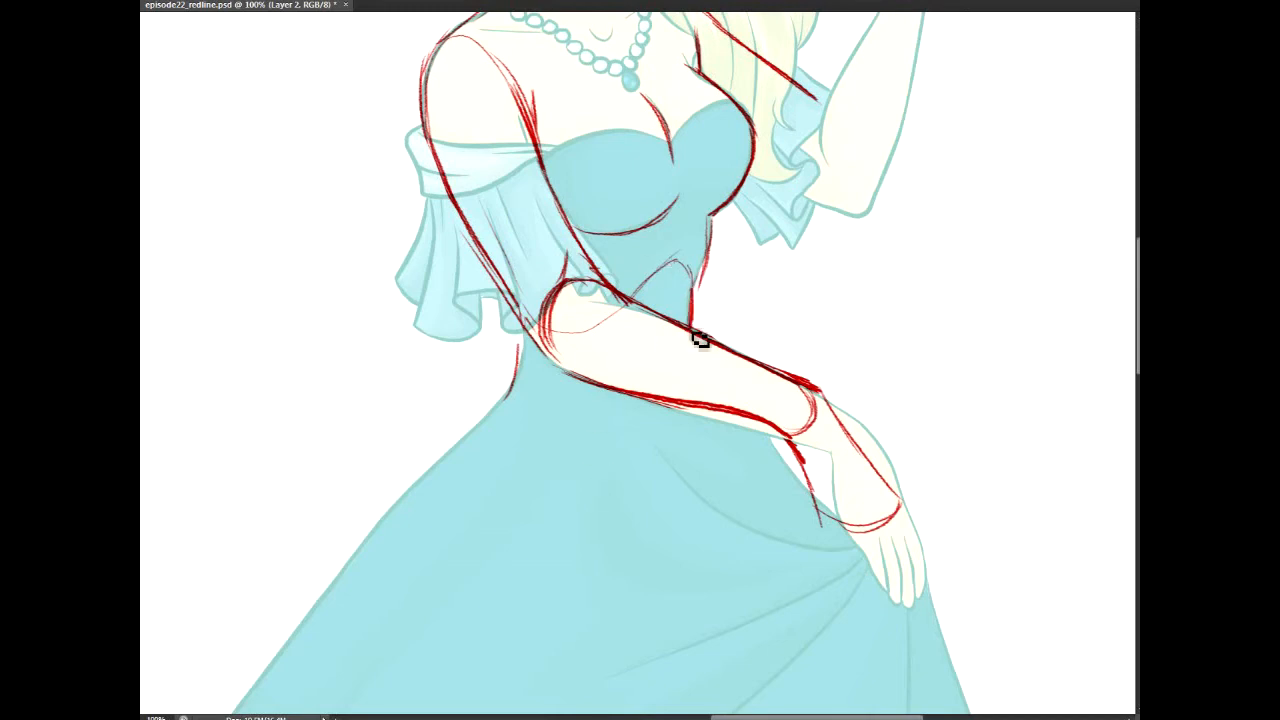
Step: Sketch the slanted pelvis lines below the forearm, converging from the hip and the belly over the upper skirt
scroll(514, 337, down, 3)
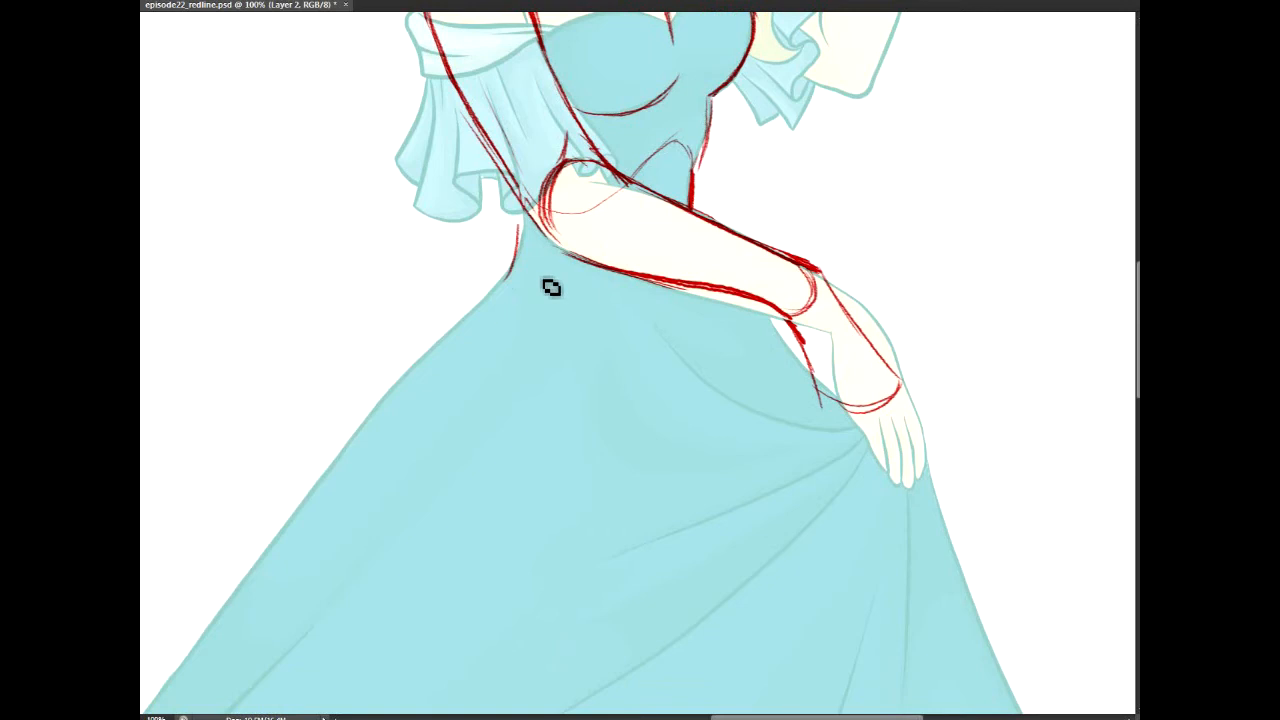
drag(512, 272, 654, 382)
drag(582, 317, 641, 382)
mouse_move(680, 317)
mouse_down()
mouse_move(664, 399)
mouse_move(662, 384)
mouse_up()
drag(690, 302, 662, 396)
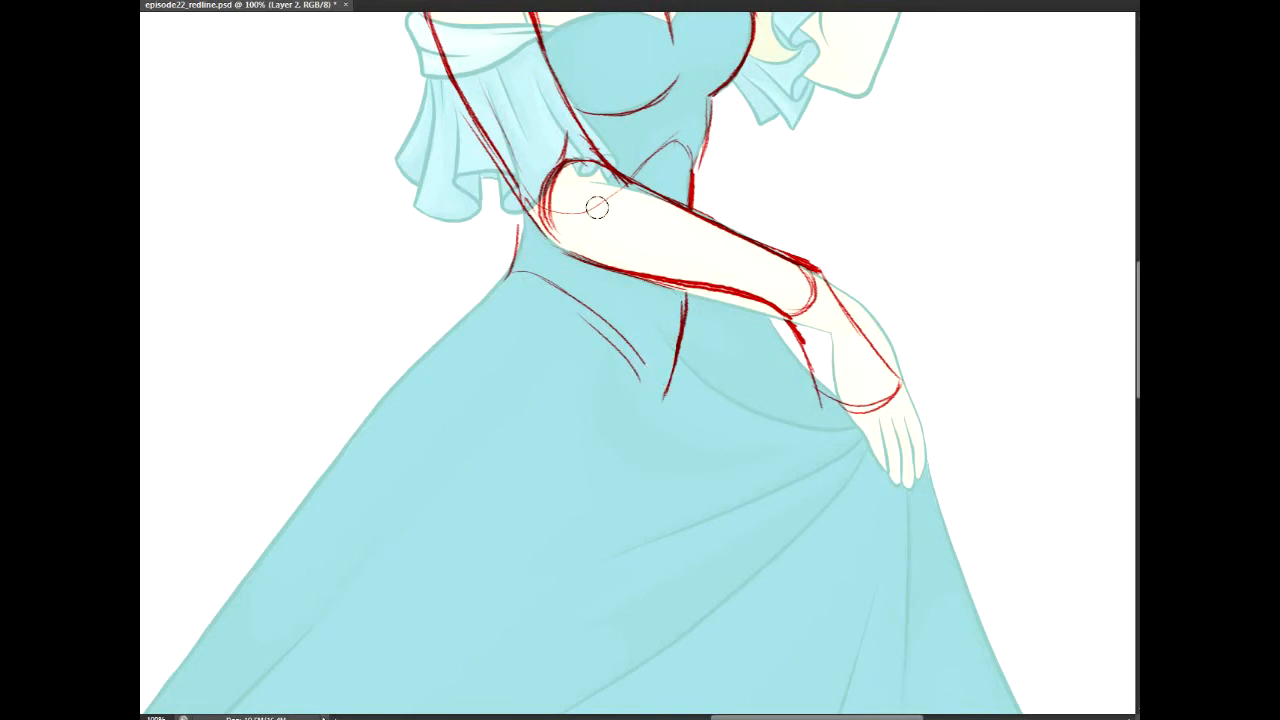
Step: Sketch the curved outer contours of the back hip and the front thigh over the upper skirt, reinforcing the hip line at the waist
mouse_move(508, 272)
mouse_down()
mouse_move(478, 326)
mouse_move(458, 434)
mouse_up()
drag(466, 345, 503, 545)
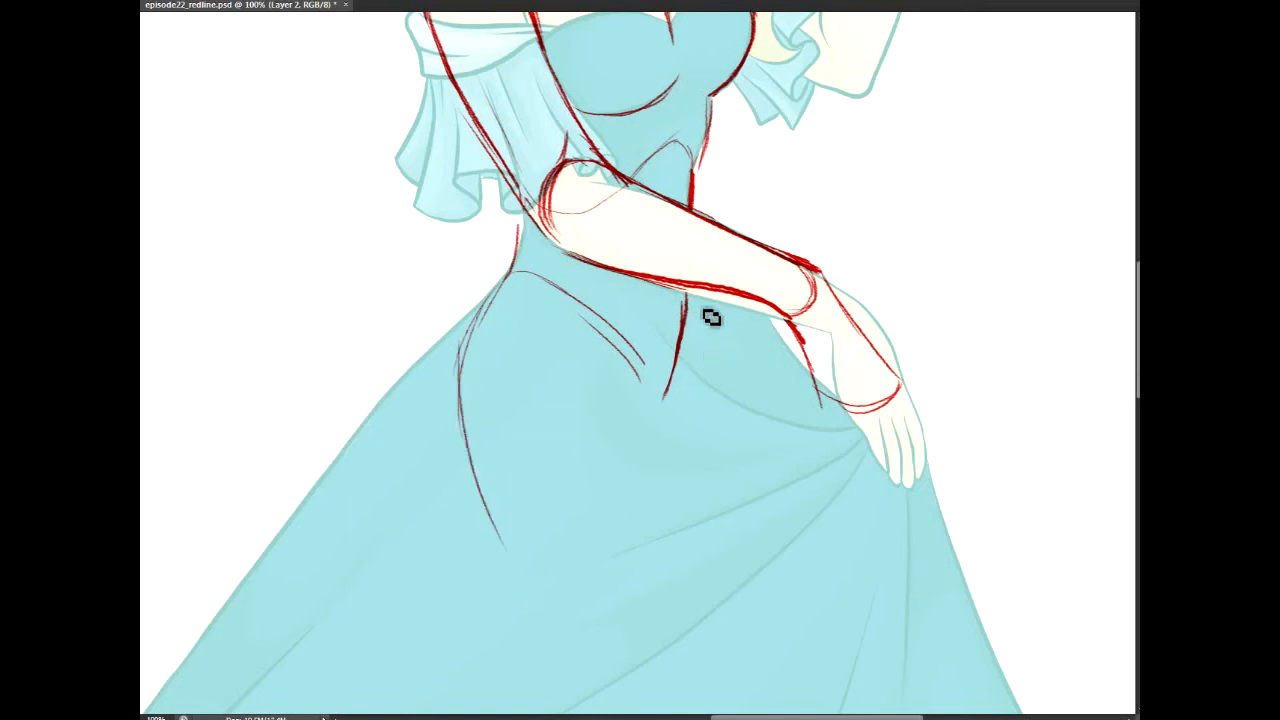
drag(703, 300, 707, 378)
drag(709, 310, 706, 520)
drag(716, 408, 699, 545)
drag(850, 430, 890, 677)
drag(893, 563, 914, 297)
drag(571, 260, 530, 309)
drag(564, 248, 520, 350)
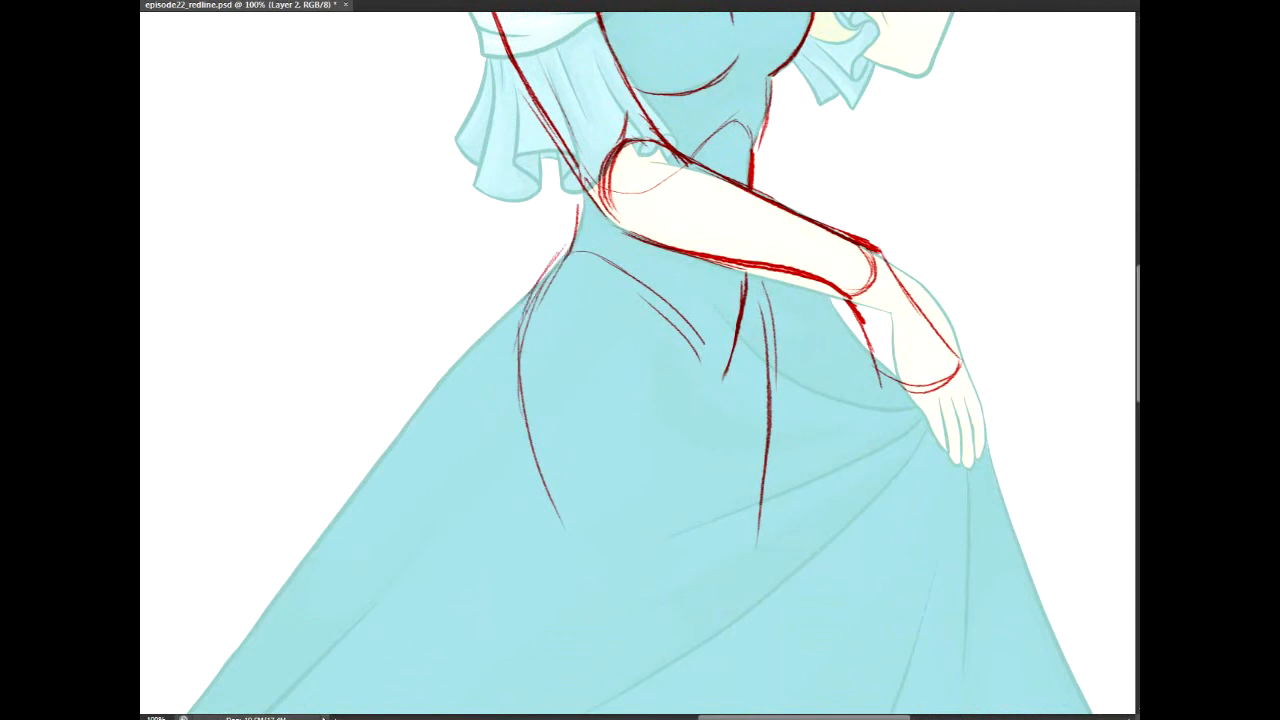
Step: Draw a straight horizontal guide line across the hips and try a vertical guide from it down to the hem
key(ctrl+minus)
key(ctrl+minus)
mouse_move(640, 420)
mouse_down()
mouse_move(751, 343)
mouse_move(751, 272)
mouse_up()
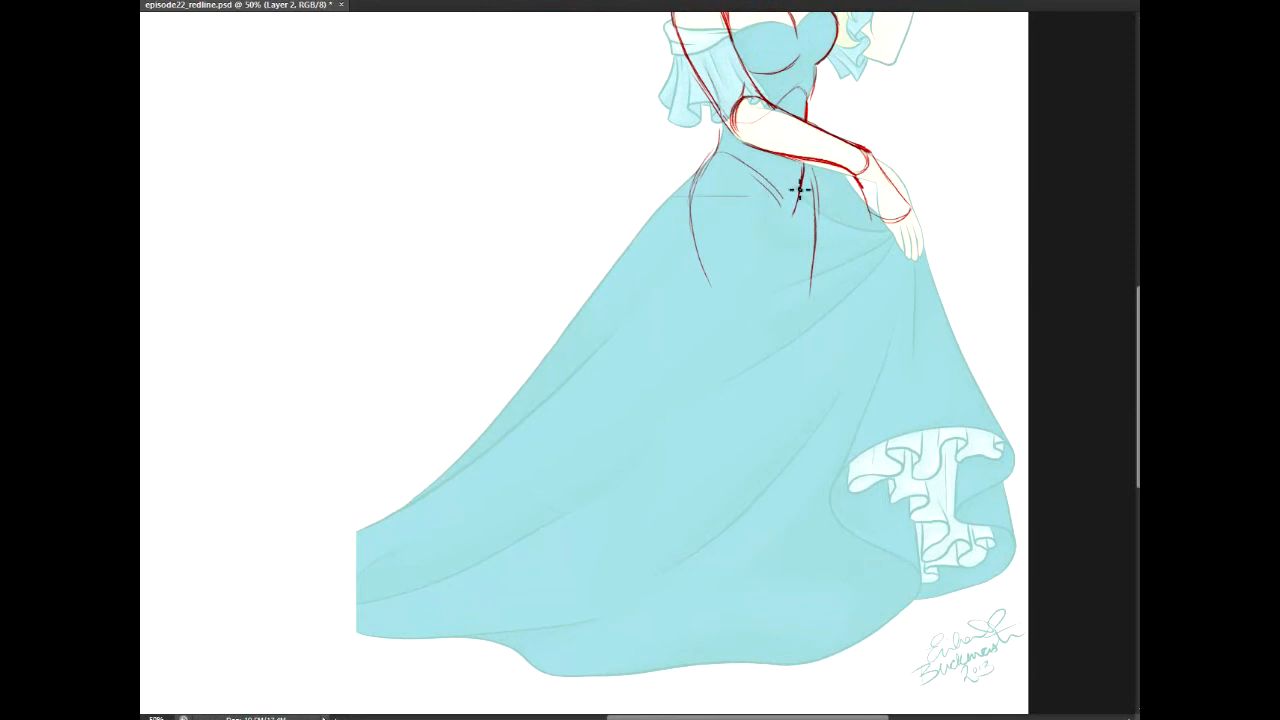
drag(770, 238, 776, 646)
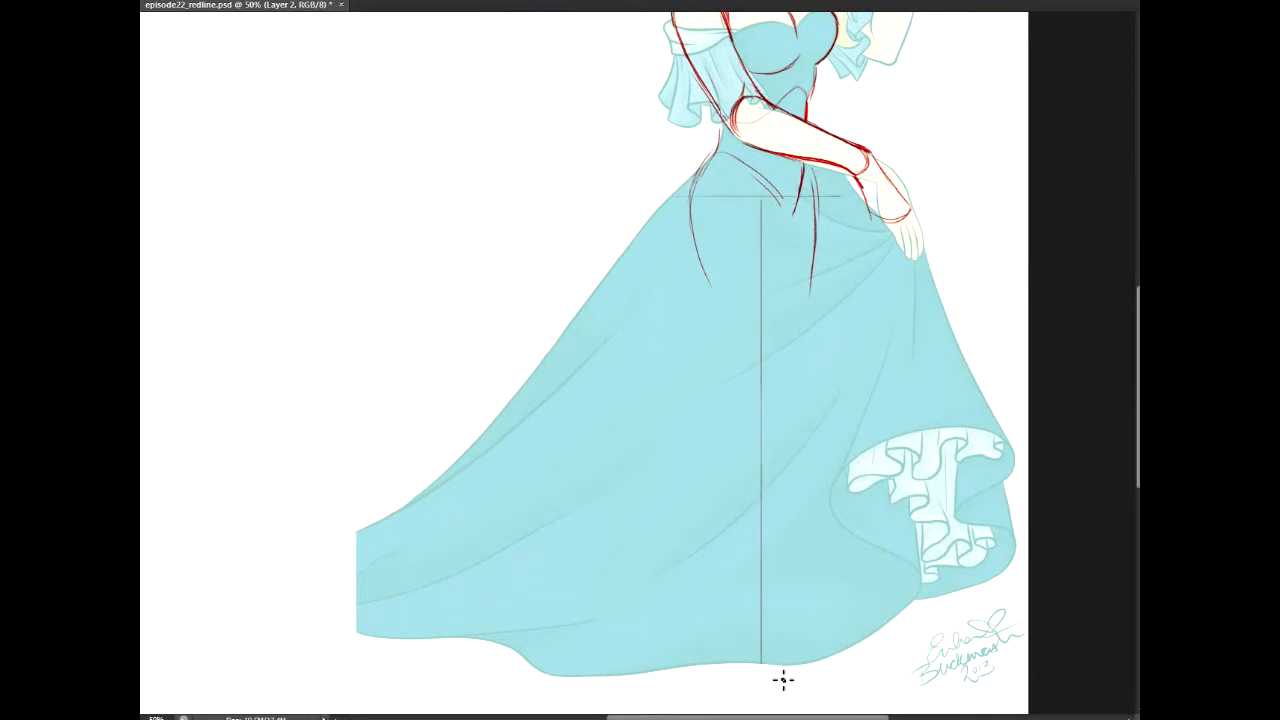
key(ctrl+z)
Step: Draw a straight vertical plumb line from the pit of the neck down through the skirt to just below the hem
drag(860, 130, 883, 356)
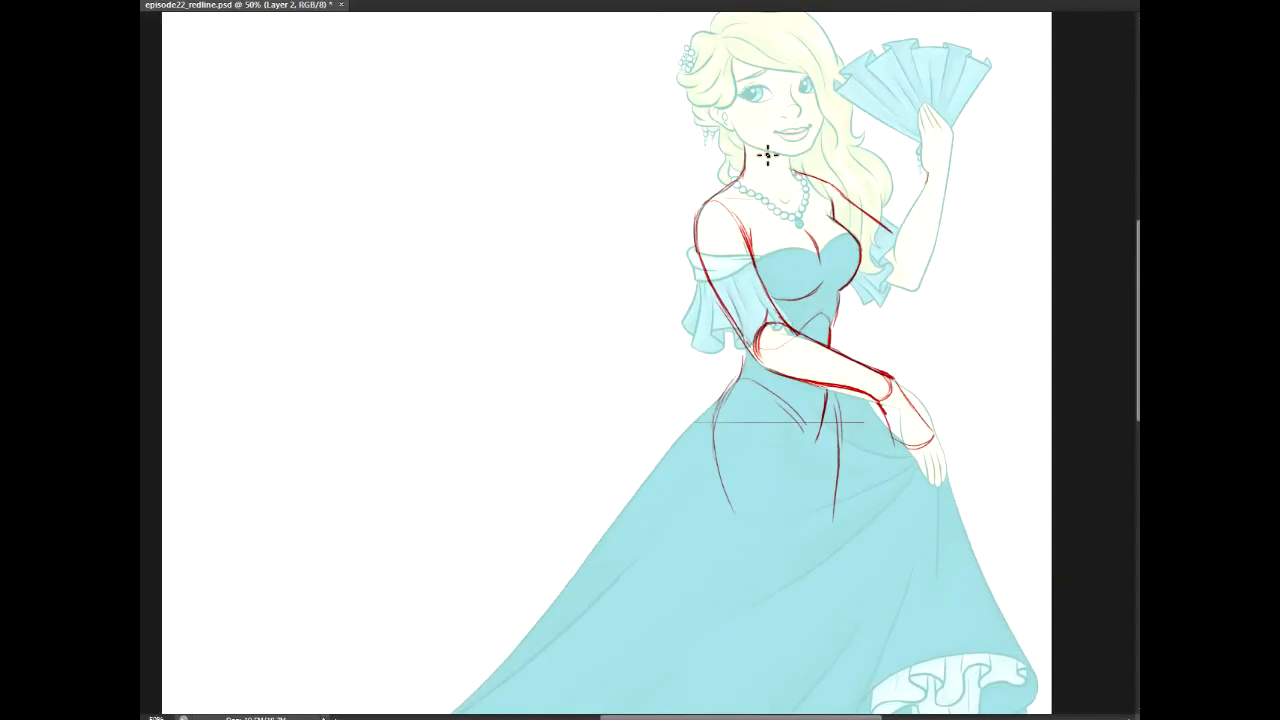
drag(741, 591, 750, 694)
drag(750, 690, 750, 547)
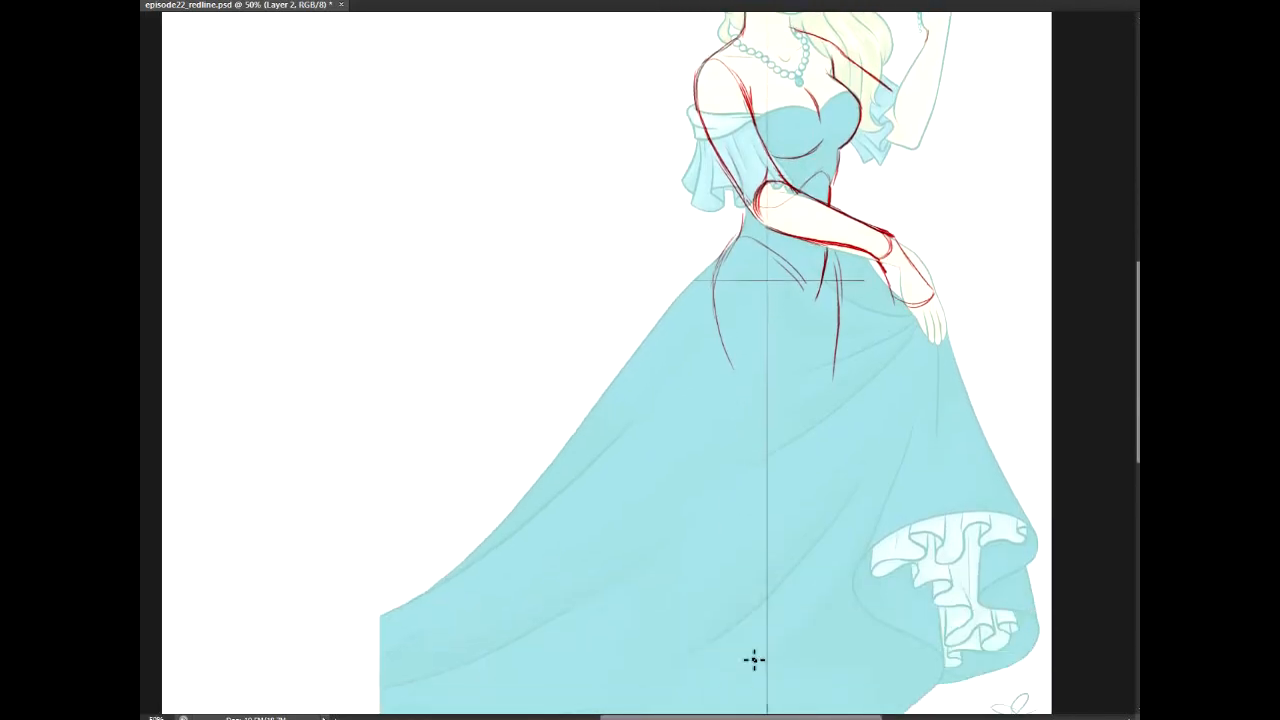
drag(754, 660, 758, 710)
drag(758, 705, 758, 663)
drag(761, 718, 738, 626)
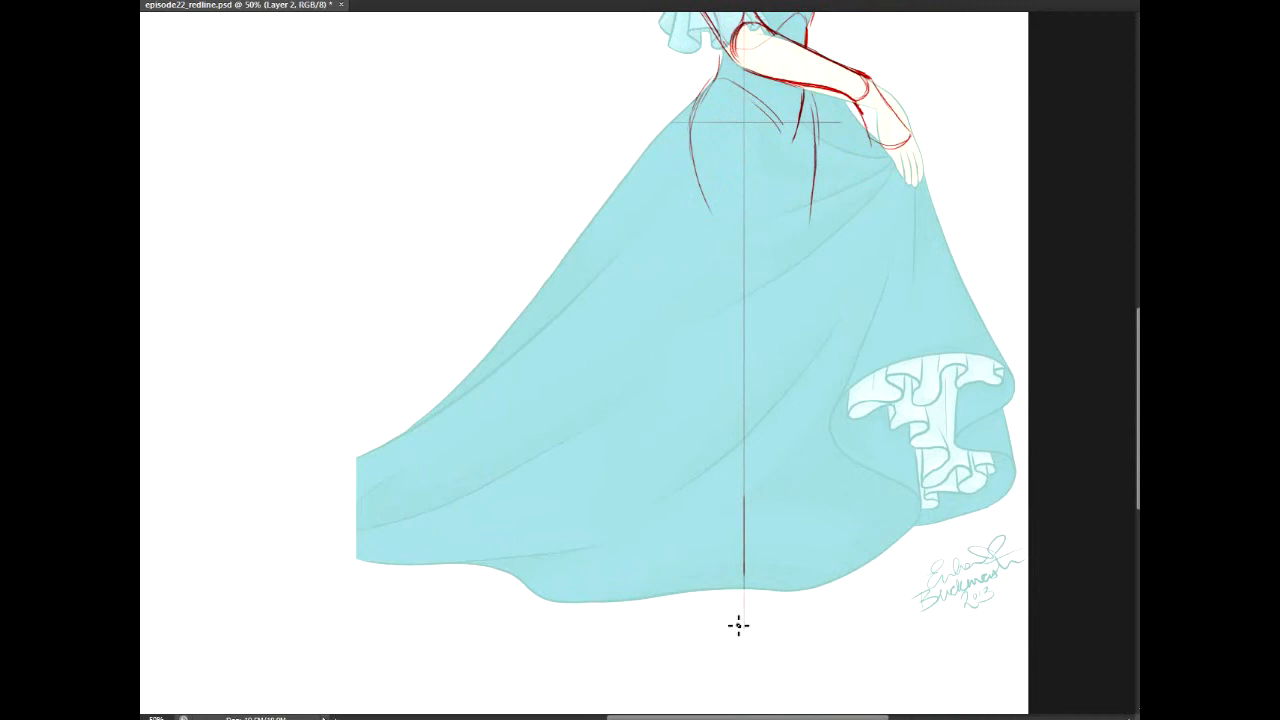
drag(750, 300, 750, 640)
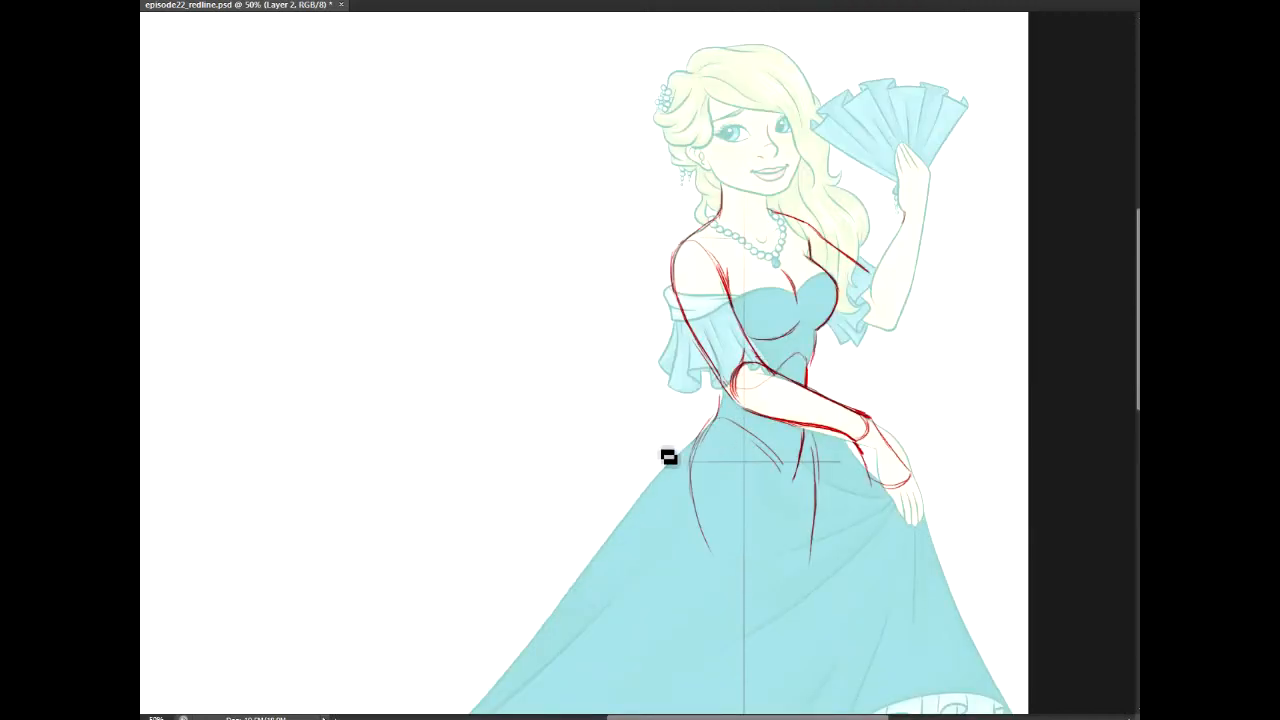
Step: Redraw the back hip and thigh contour wider and heavier, and mark the ground with a short horizontal line beneath the hem
mouse_move(726, 409)
mouse_down()
mouse_move(689, 471)
mouse_move(679, 582)
mouse_up()
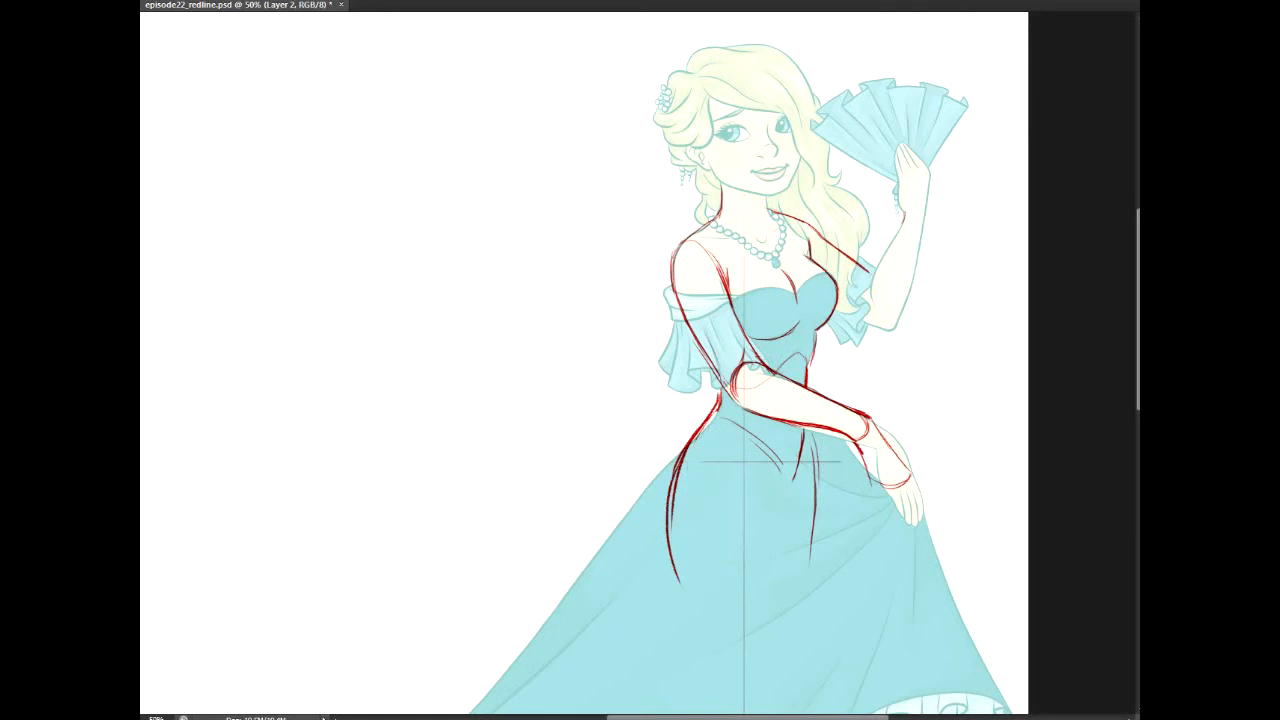
scroll(584, 360, down, 8)
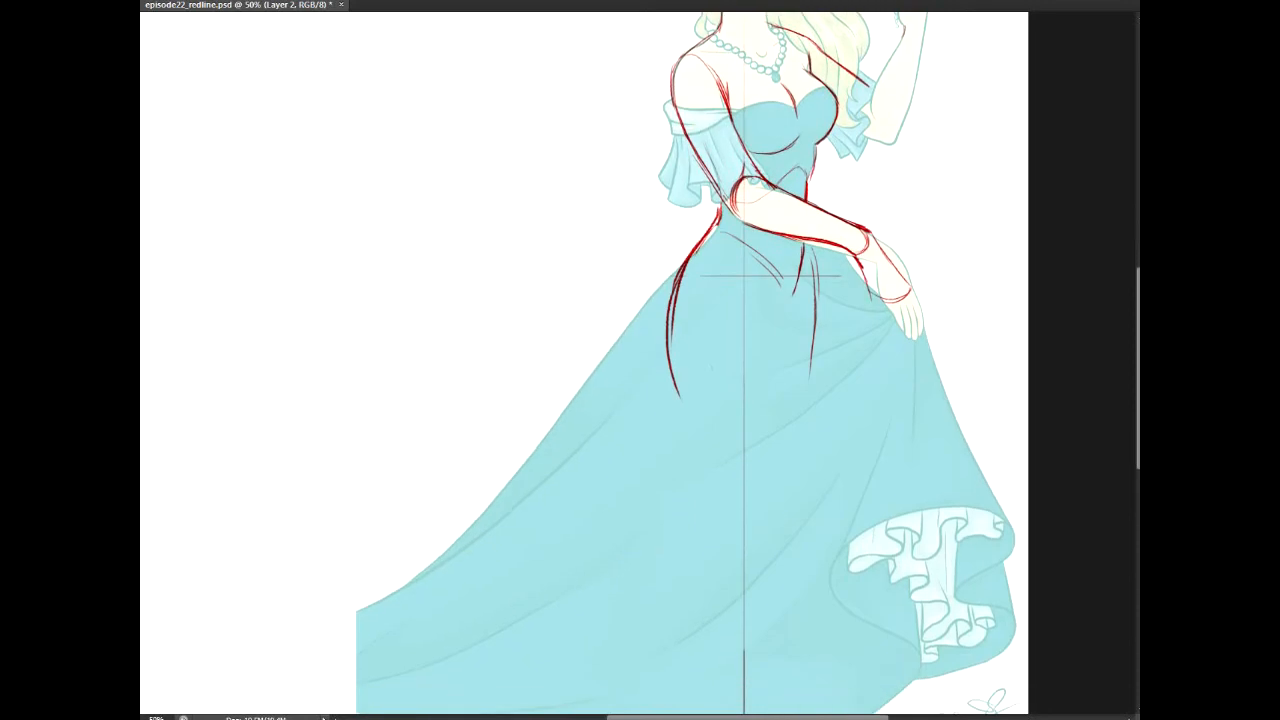
scroll(584, 360, up, 8)
scroll(584, 360, down, 1)
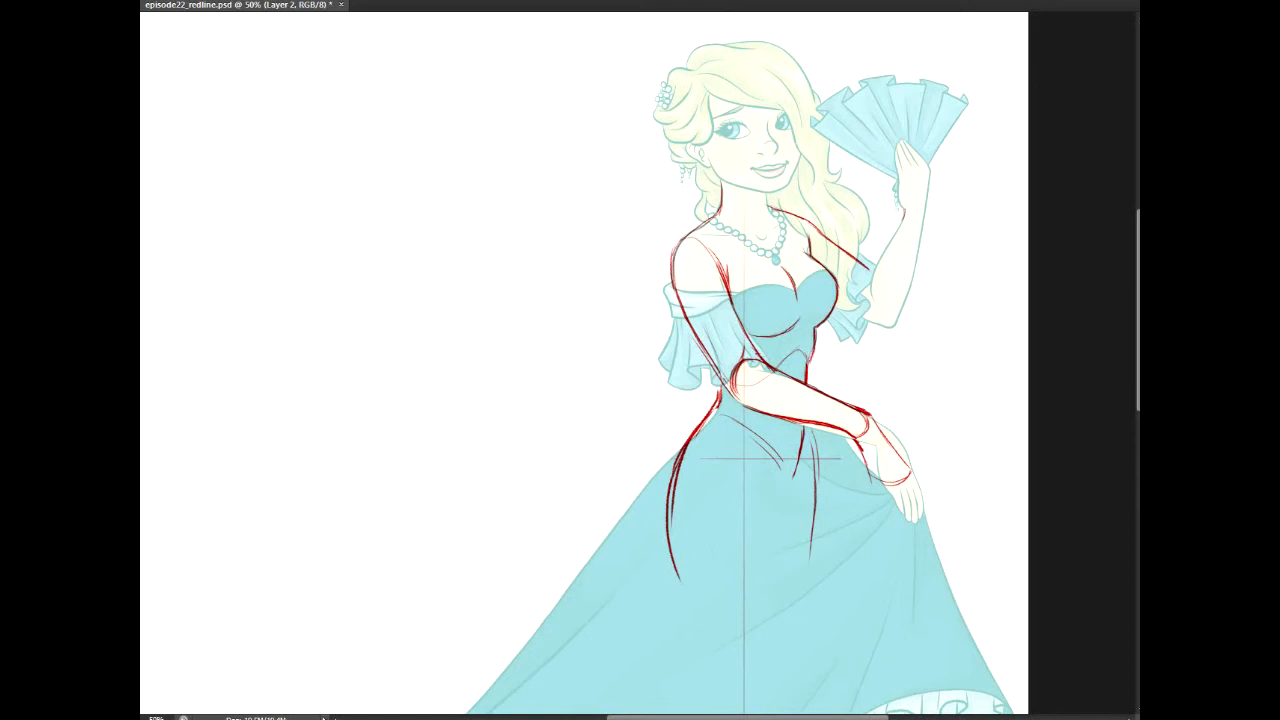
scroll(584, 360, up, 1)
scroll(784, 370, down, 5)
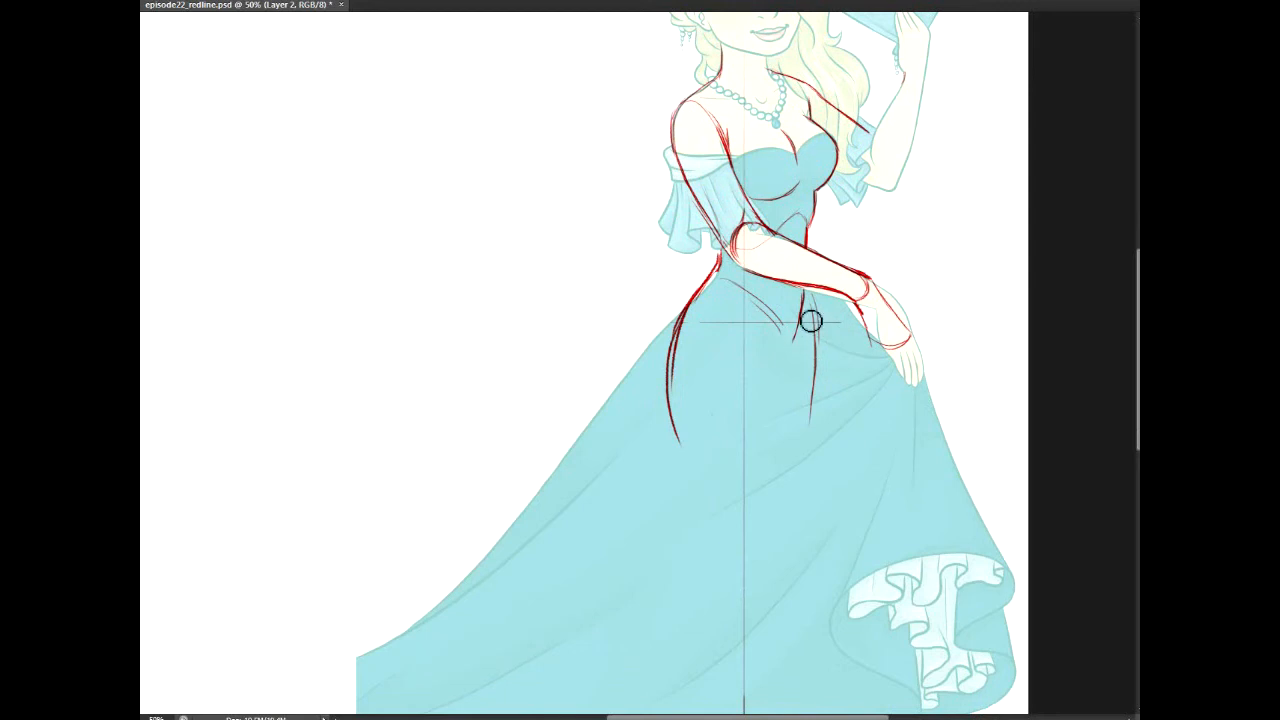
Step: Erase the front thigh's contour below the forearm
key(ctrl+z)
scroll(686, 364, down, 7)
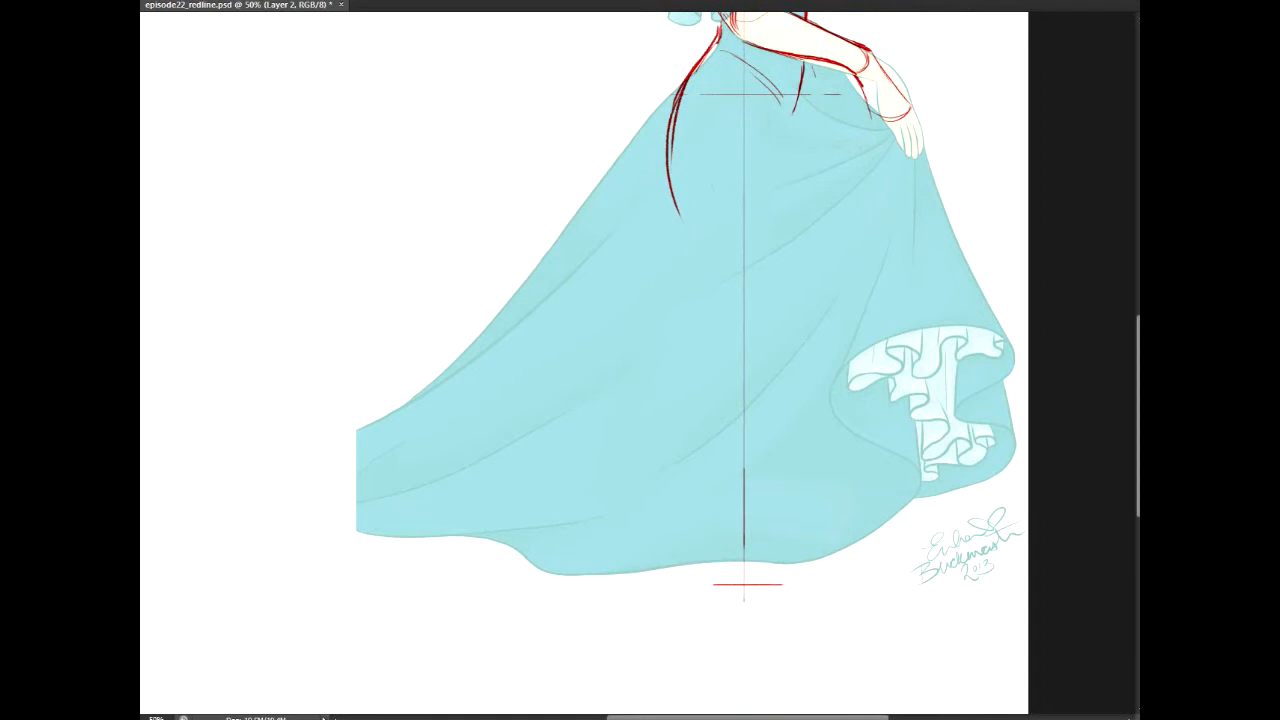
scroll(686, 364, up, 10)
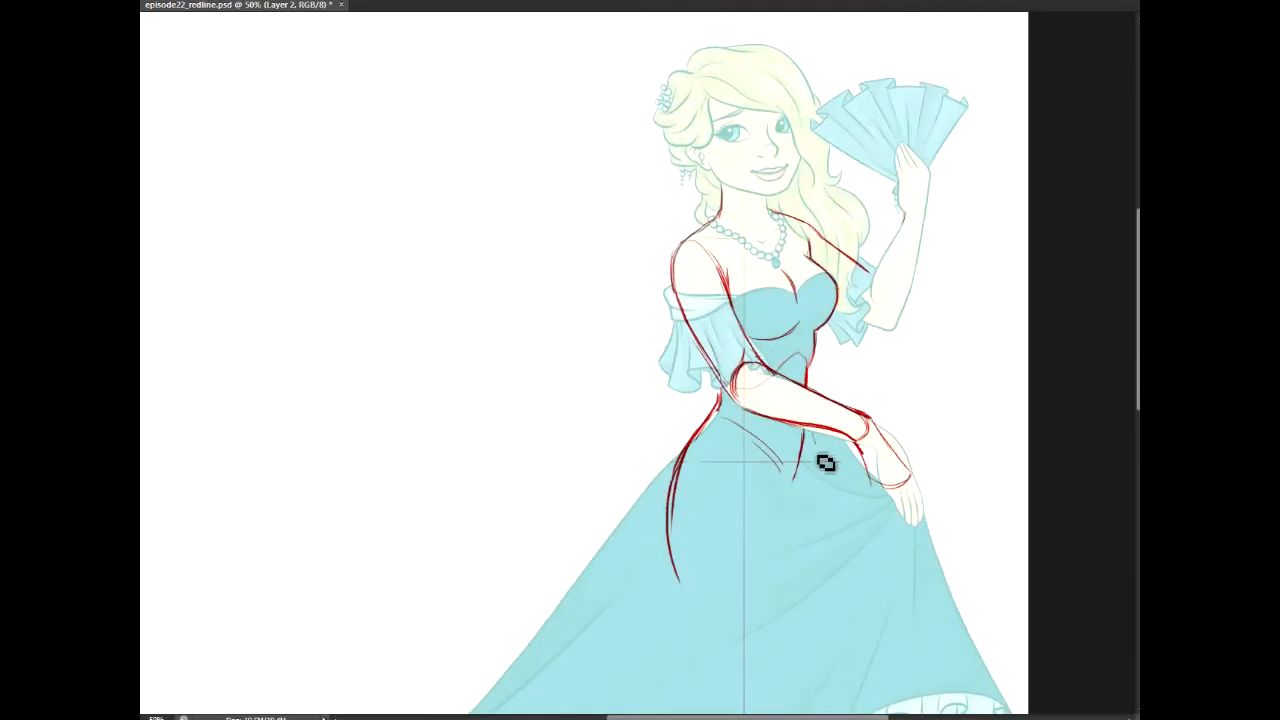
drag(811, 436, 822, 522)
key(ctrl+z)
drag(812, 434, 817, 564)
key(ctrl+z)
drag(813, 436, 829, 535)
key(ctrl+z)
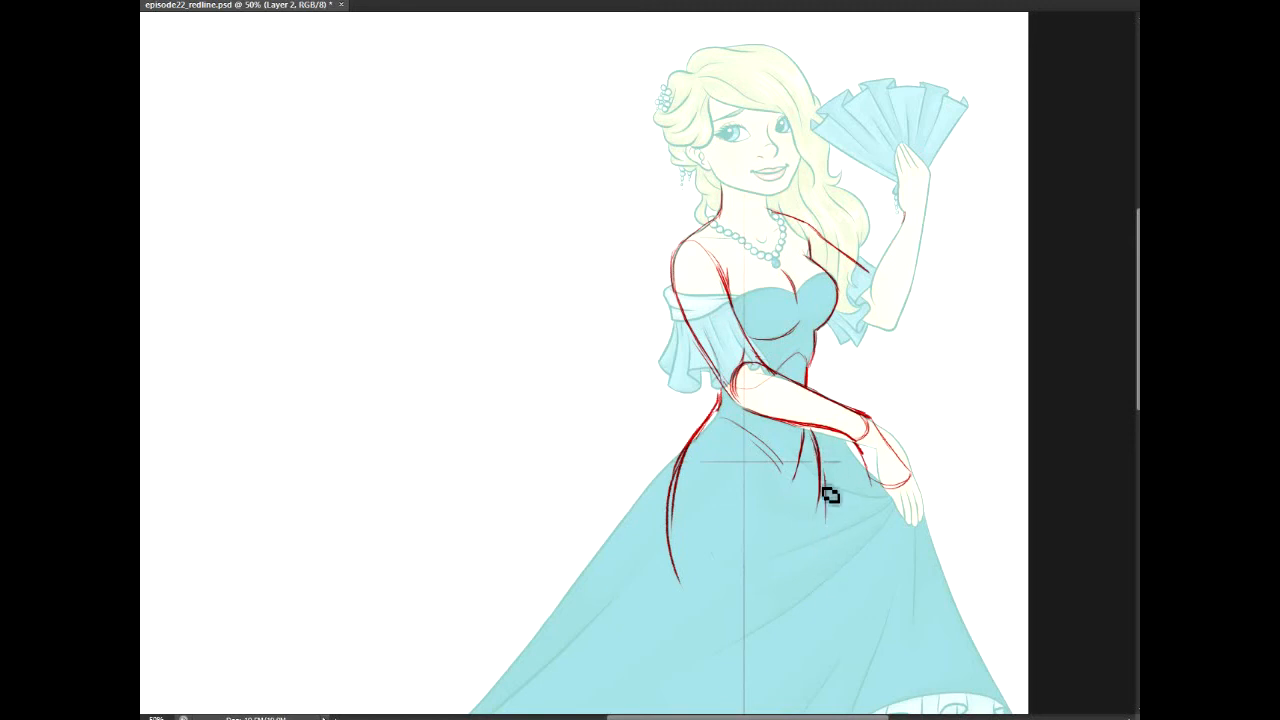
key(ctrl+z)
Step: Draw a heavier front thigh contour that bulges outward below the forearm and curves back in over the skirt
drag(815, 440, 808, 572)
scroll(584, 364, down, 5)
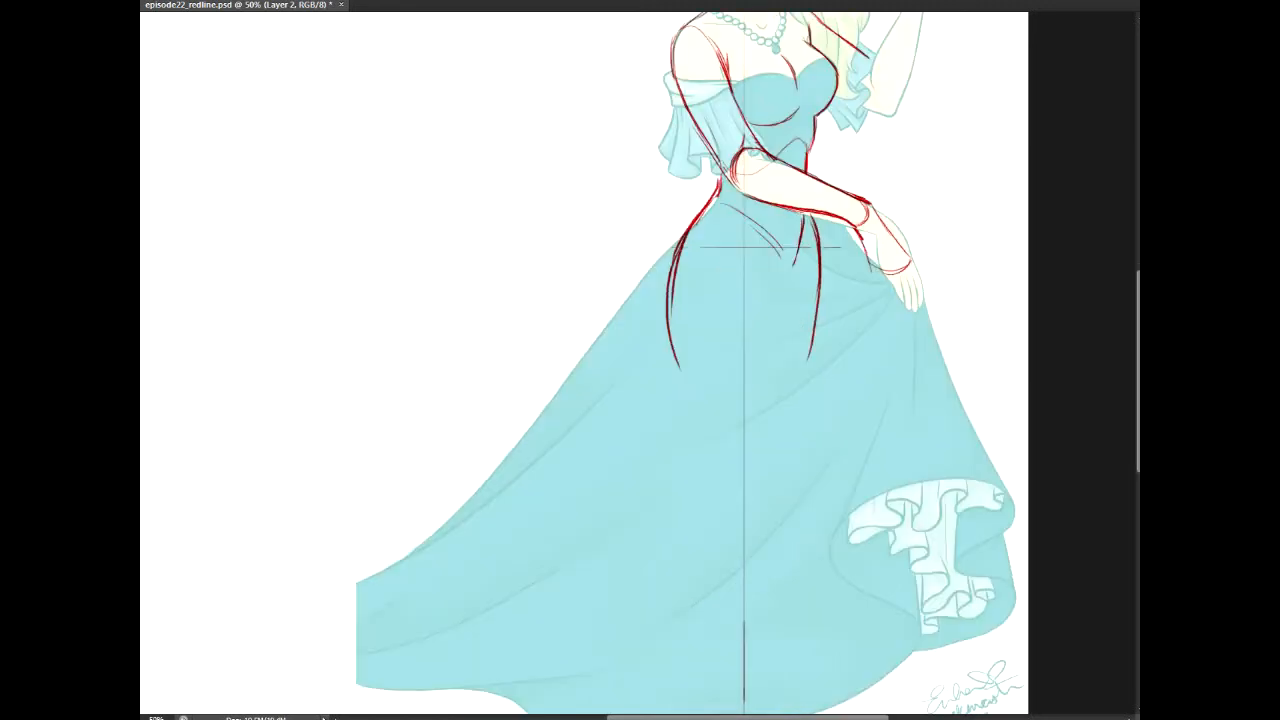
scroll(802, 315, up, 5)
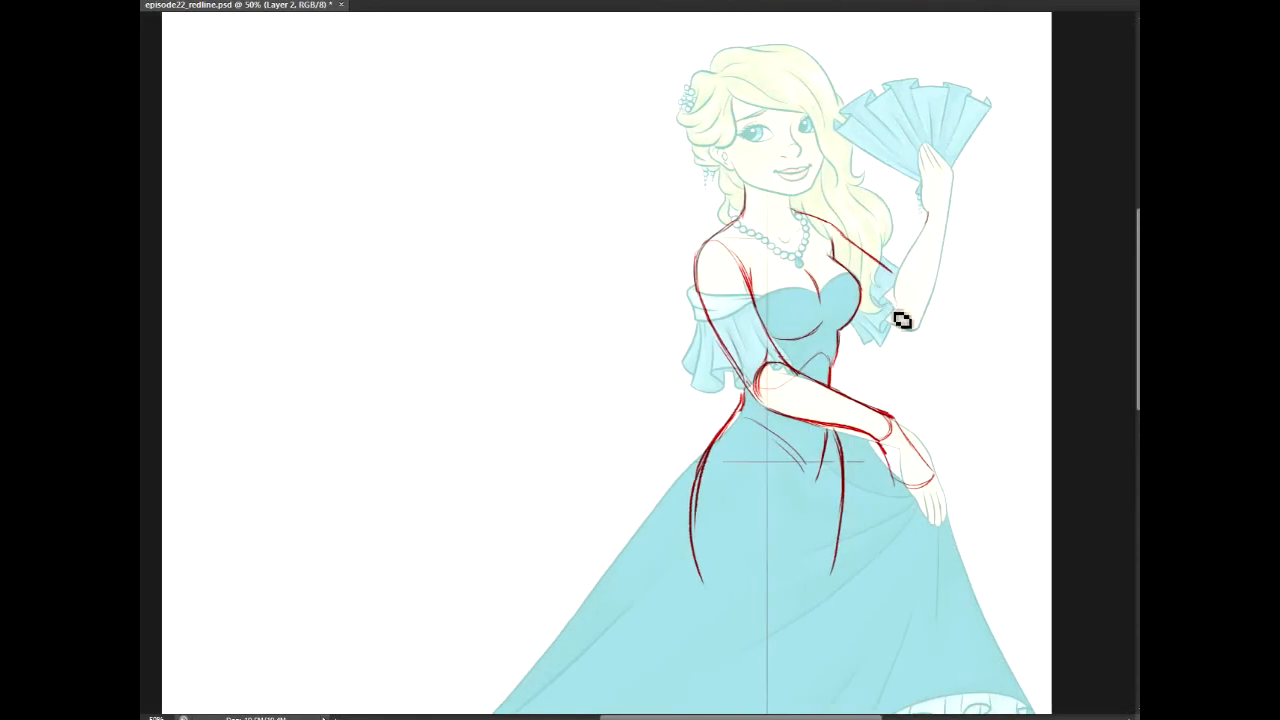
Step: Draw the underside of the raised upper arm from the bust to the elbow, plus the inner forearm contour and elbow crease
drag(858, 305, 905, 325)
scroll(606, 363, left, 1)
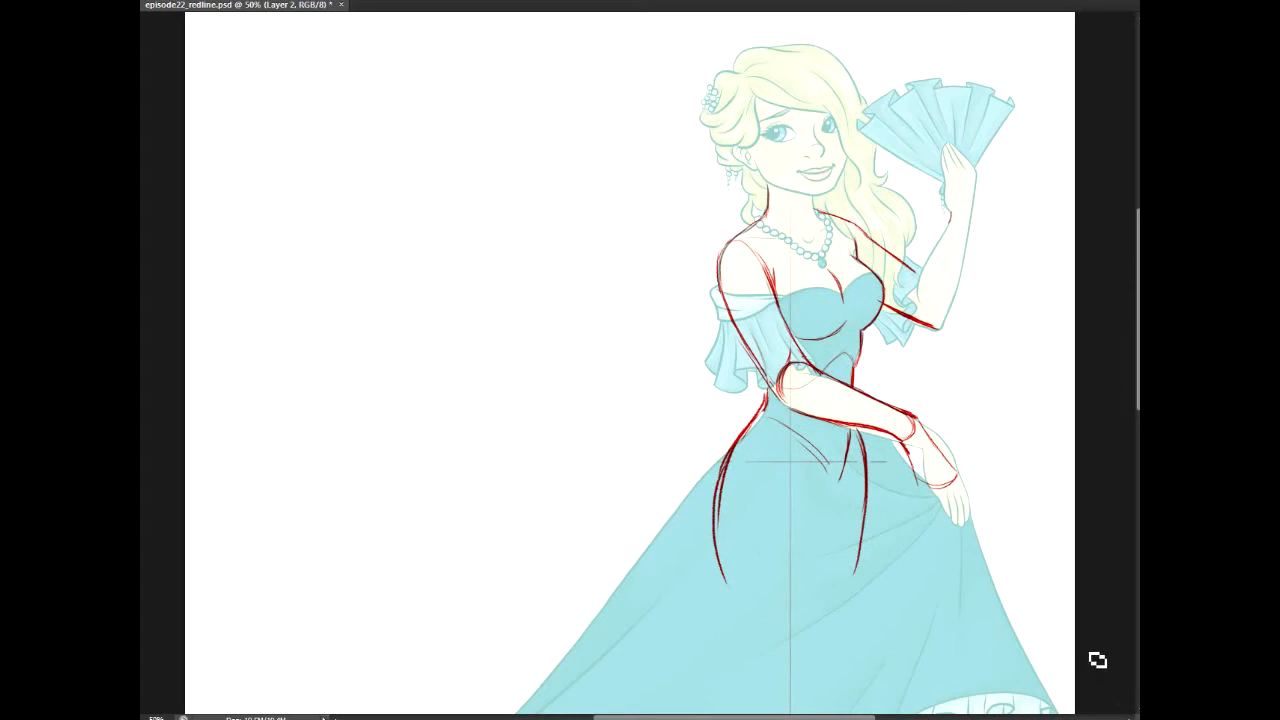
key(ctrl+plus)
key(ctrl+plus)
drag(860, 260, 509, 513)
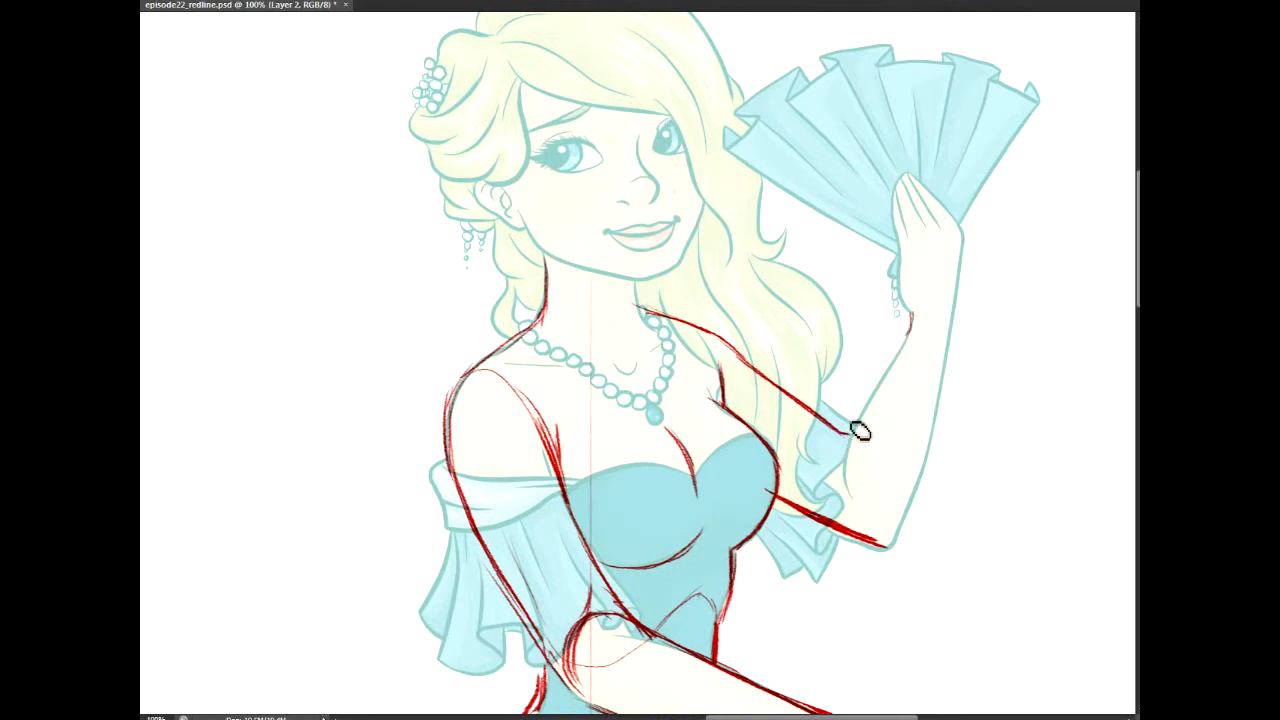
drag(910, 316, 852, 430)
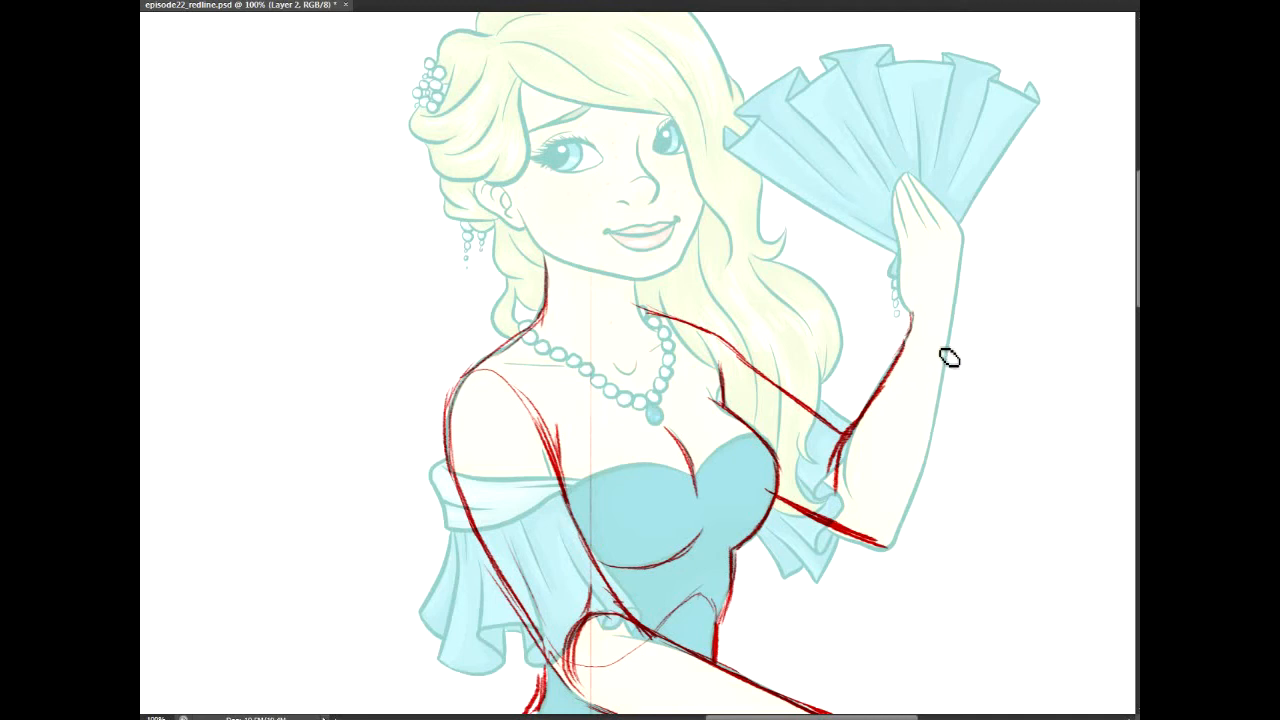
Step: Draw the curved wrist line across the raised arm and try the first part of the outer forearm contour
drag(910, 318, 950, 328)
mouse_move(937, 445)
mouse_down()
mouse_move(951, 330)
mouse_move(936, 430)
mouse_up()
key(ctrl+z)
key(ctrl+z)
drag(951, 332, 934, 424)
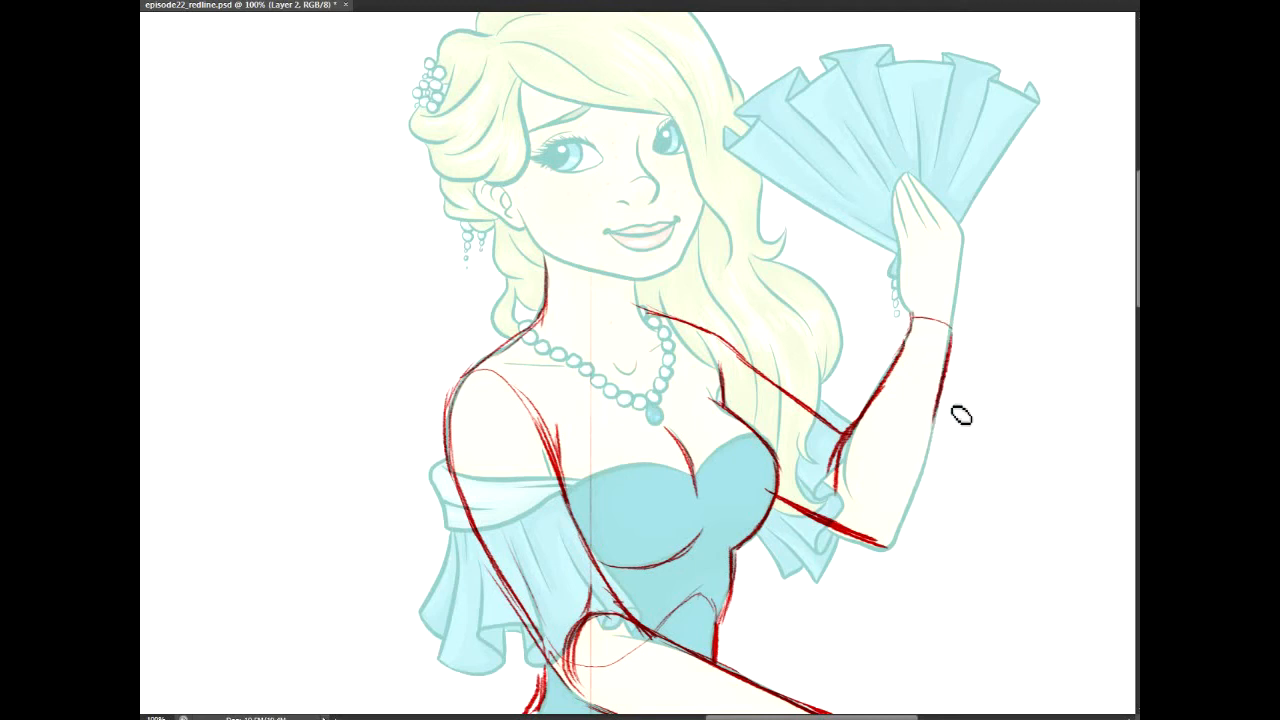
key(ctrl+z)
drag(952, 333, 938, 394)
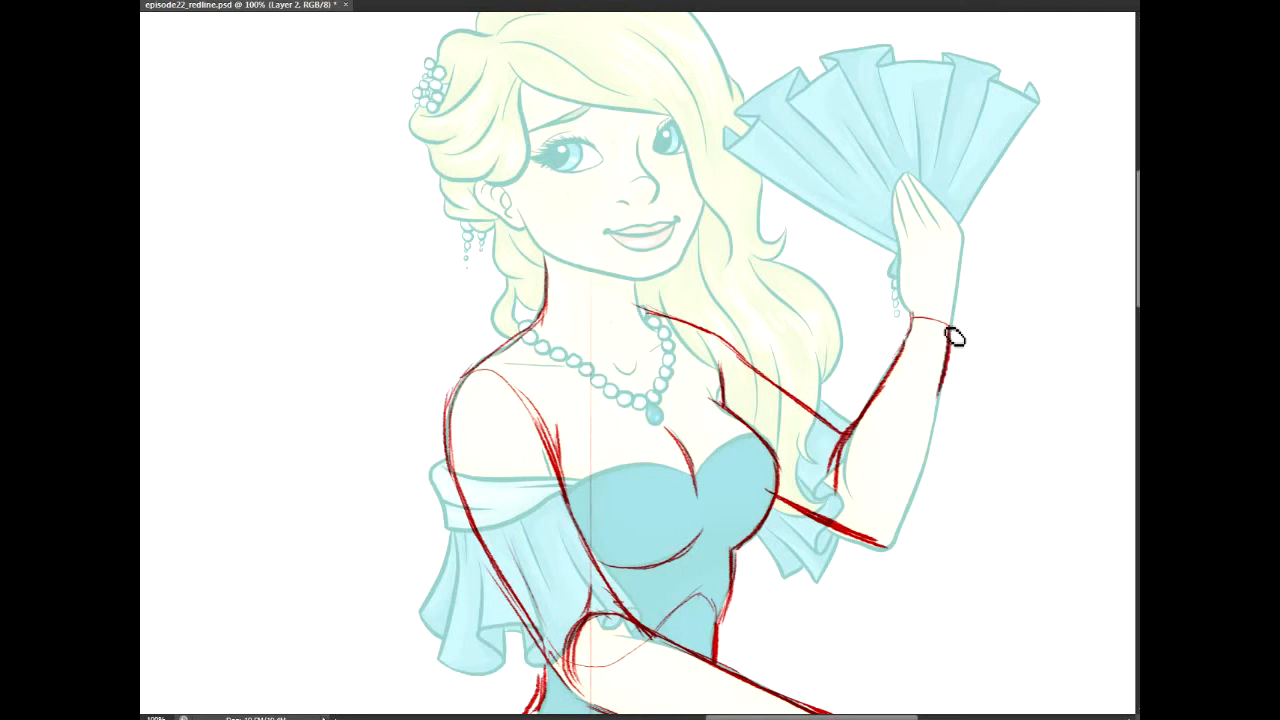
key(ctrl+z)
Step: Draw the raised forearm's outer contour in heavy strokes from the wrist down to a pointed elbow
drag(950, 332, 931, 446)
drag(947, 348, 925, 478)
key(ctrl+z)
mouse_move(927, 456)
mouse_down()
mouse_move(927, 498)
mouse_move(929, 458)
mouse_up()
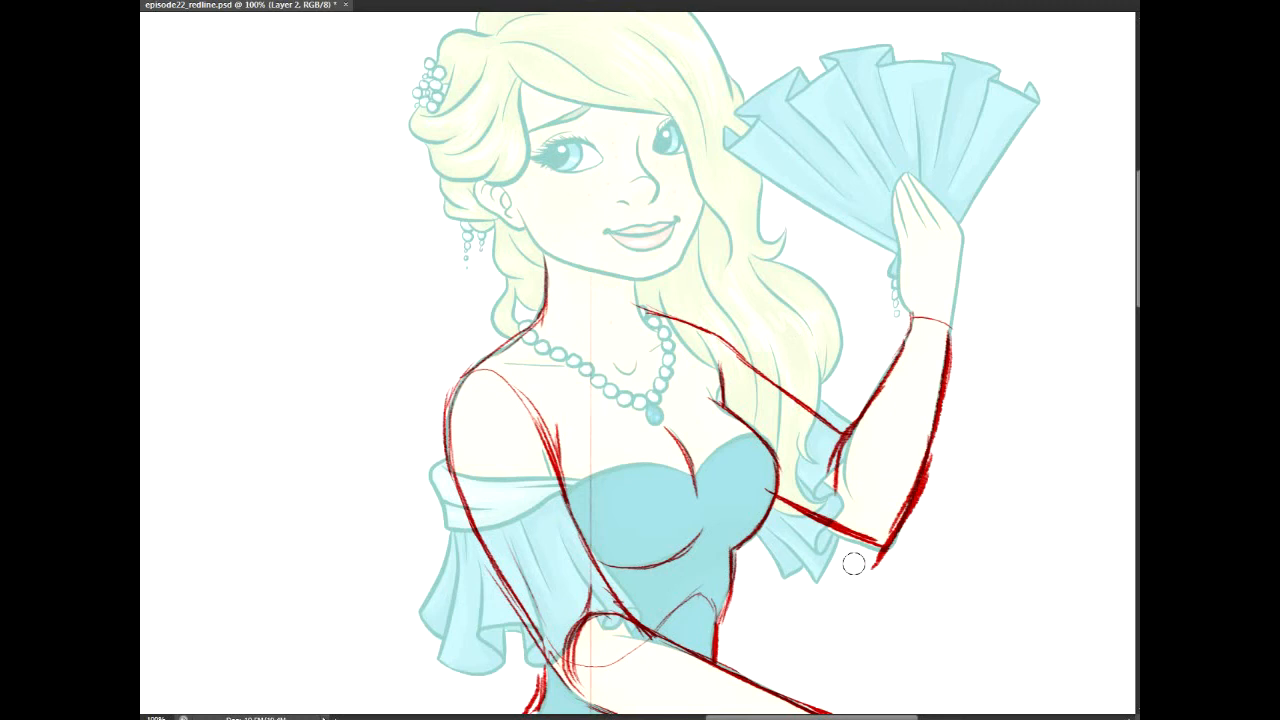
key(ctrl+z)
Step: Join the two slanted pelvis lines into a bold pointed V over the upper skirt
scroll(566, 476, down, 15)
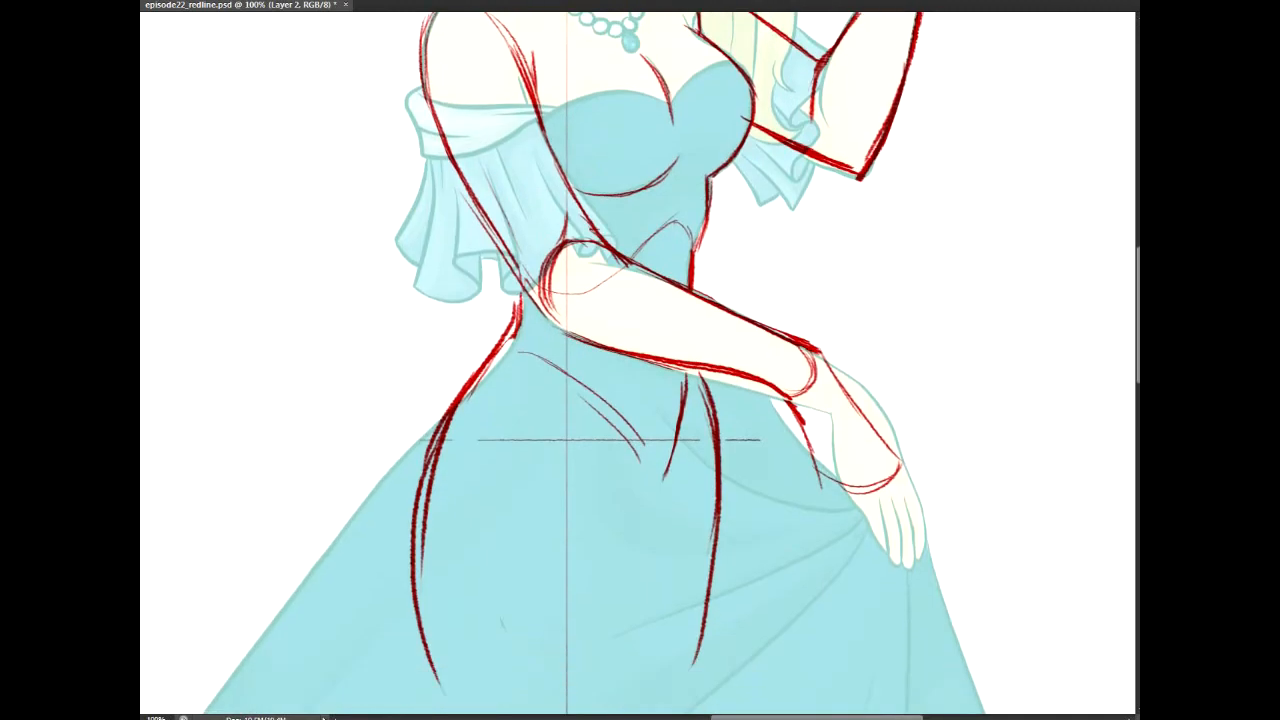
scroll(566, 476, up, 15)
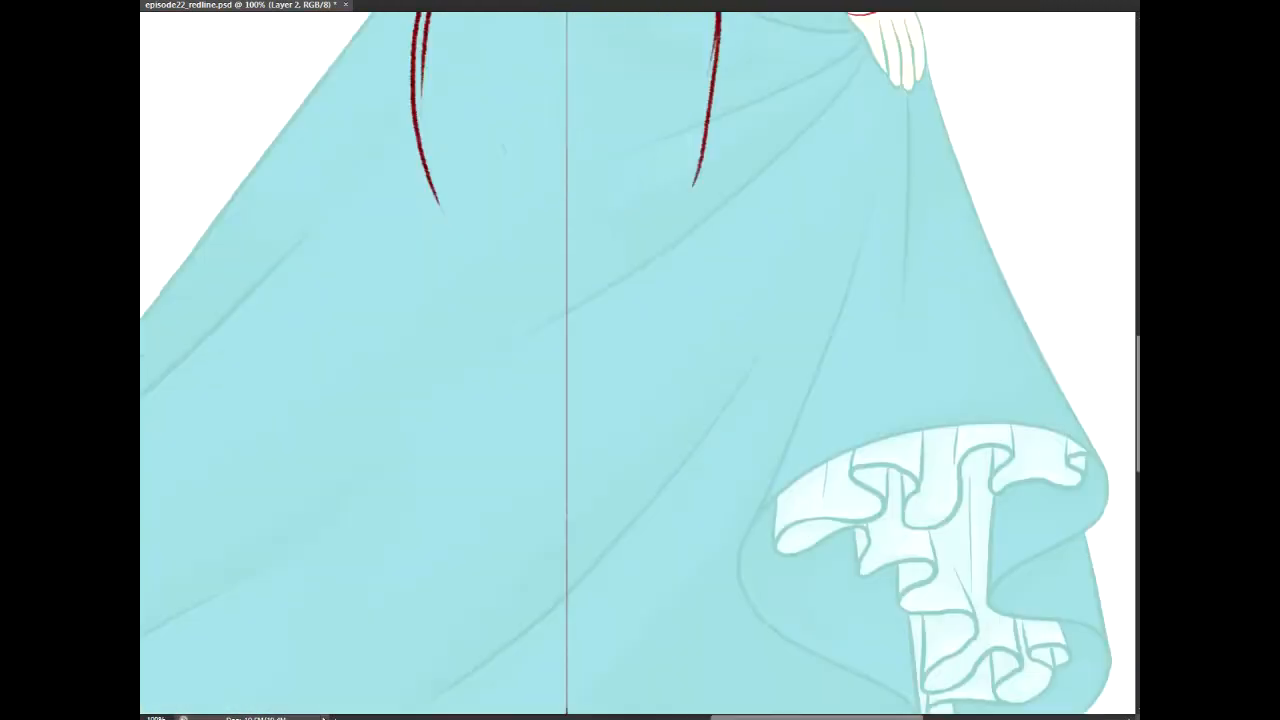
drag(640, 360, 654, 420)
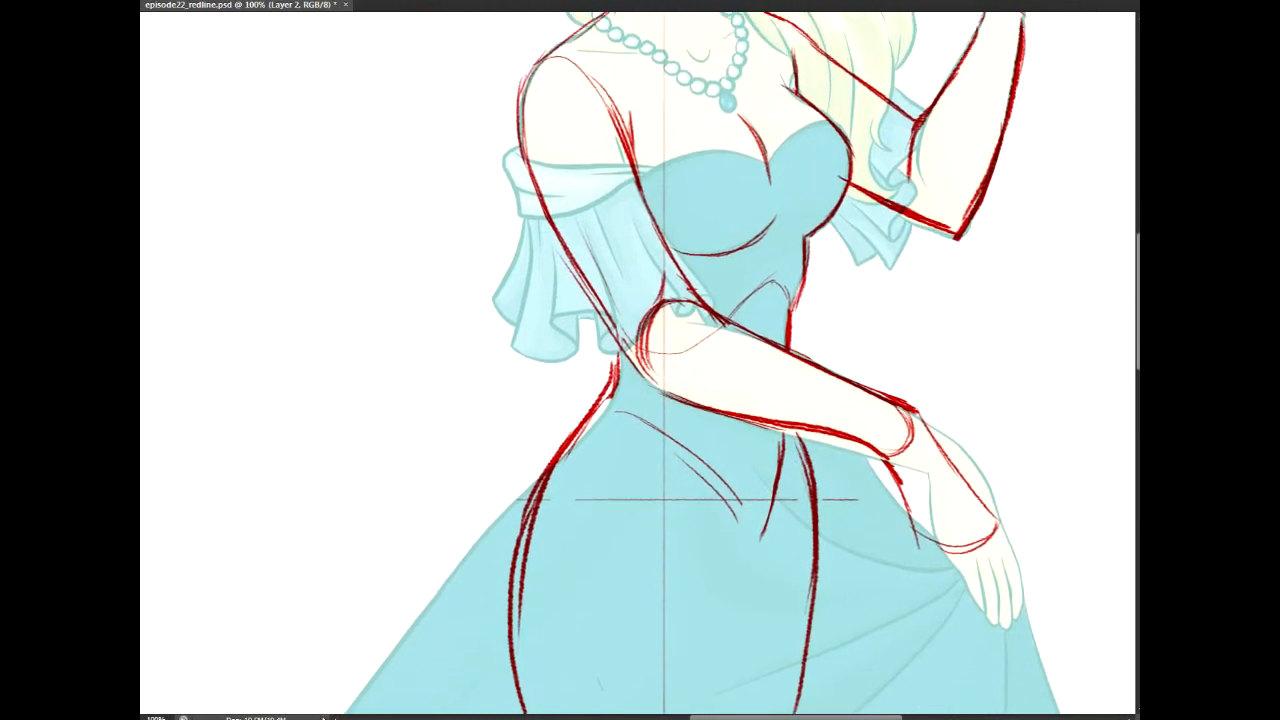
drag(738, 504, 757, 541)
drag(700, 125, 847, 537)
drag(810, 463, 577, 347)
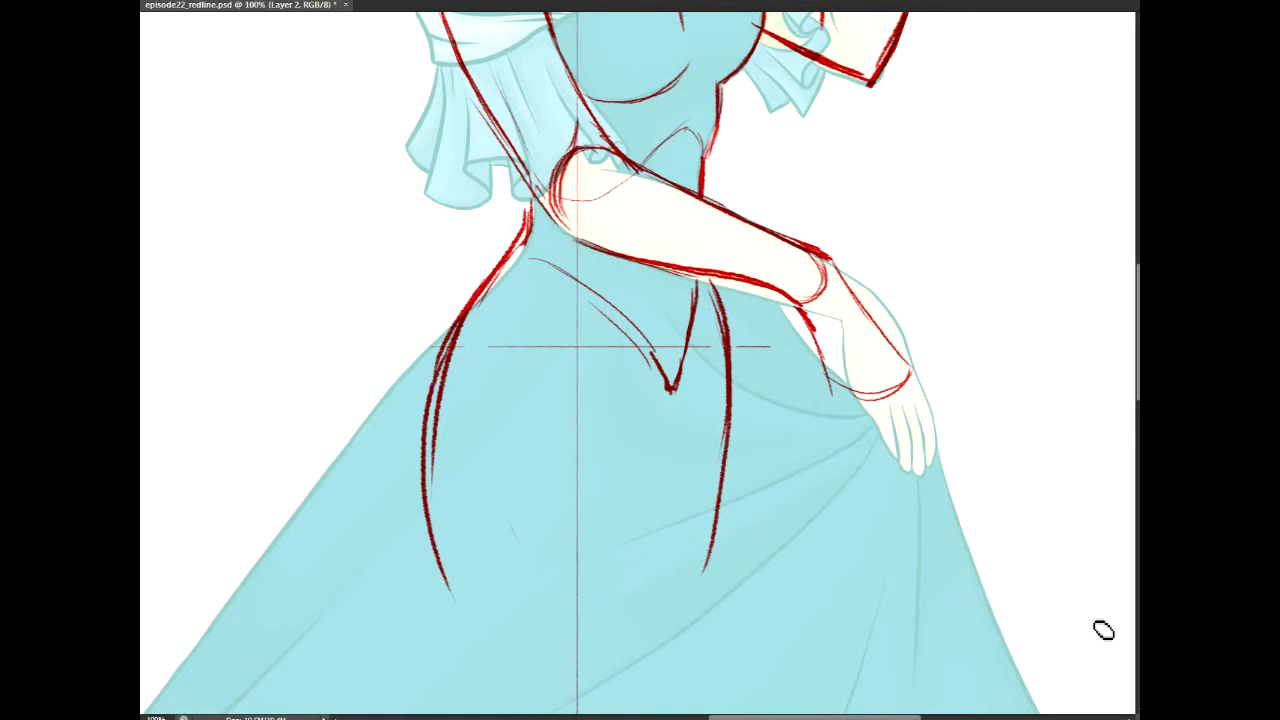
Step: Sketch the two feet at the skirt's hem, one beside the plumb line and one below the ruffled opening
key(ctrl+minus)
key(ctrl+minus)
drag(607, 354, 744, 157)
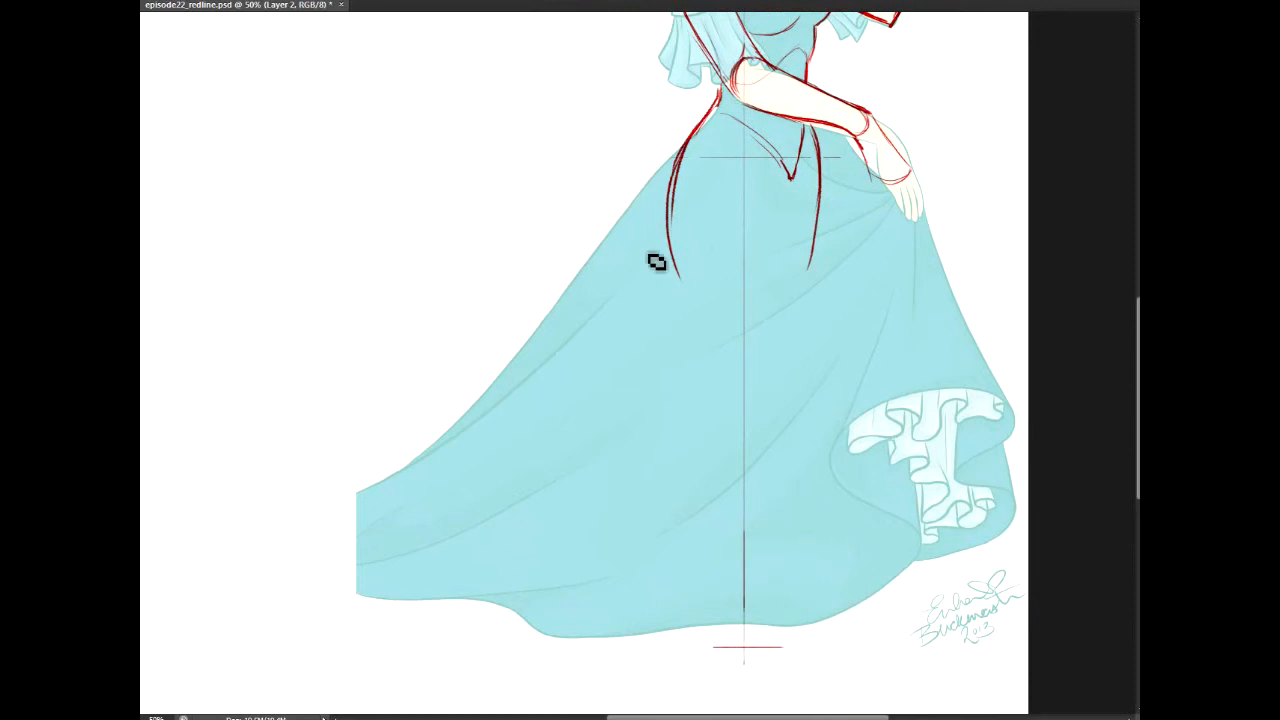
drag(817, 100, 900, 405)
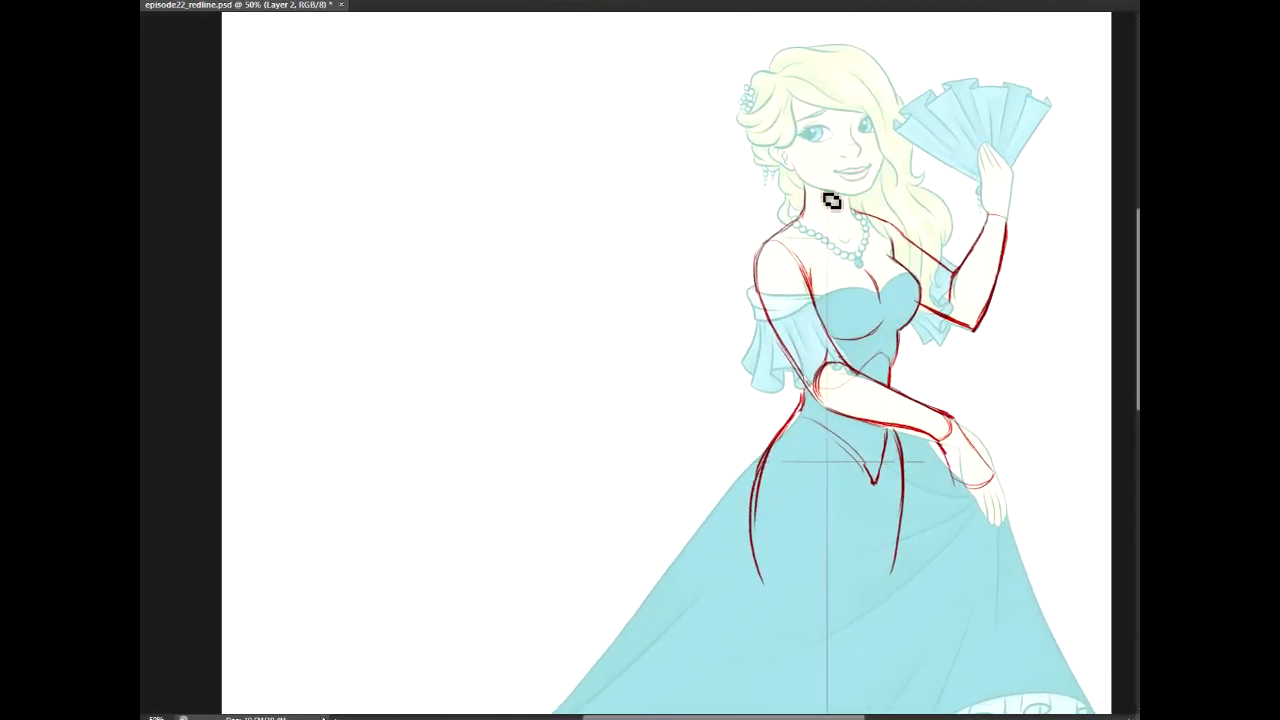
drag(900, 520, 817, 171)
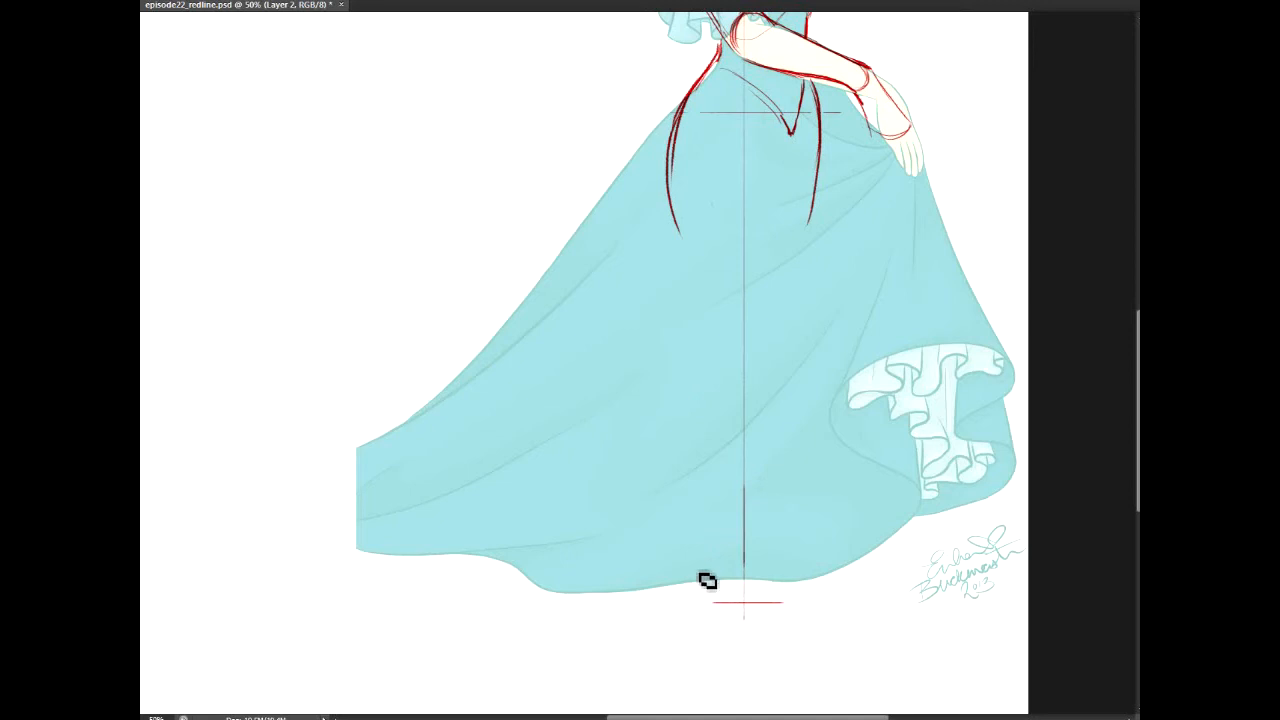
mouse_move(684, 588)
mouse_down()
mouse_move(698, 568)
mouse_move(733, 590)
mouse_move(700, 568)
mouse_move(738, 568)
mouse_up()
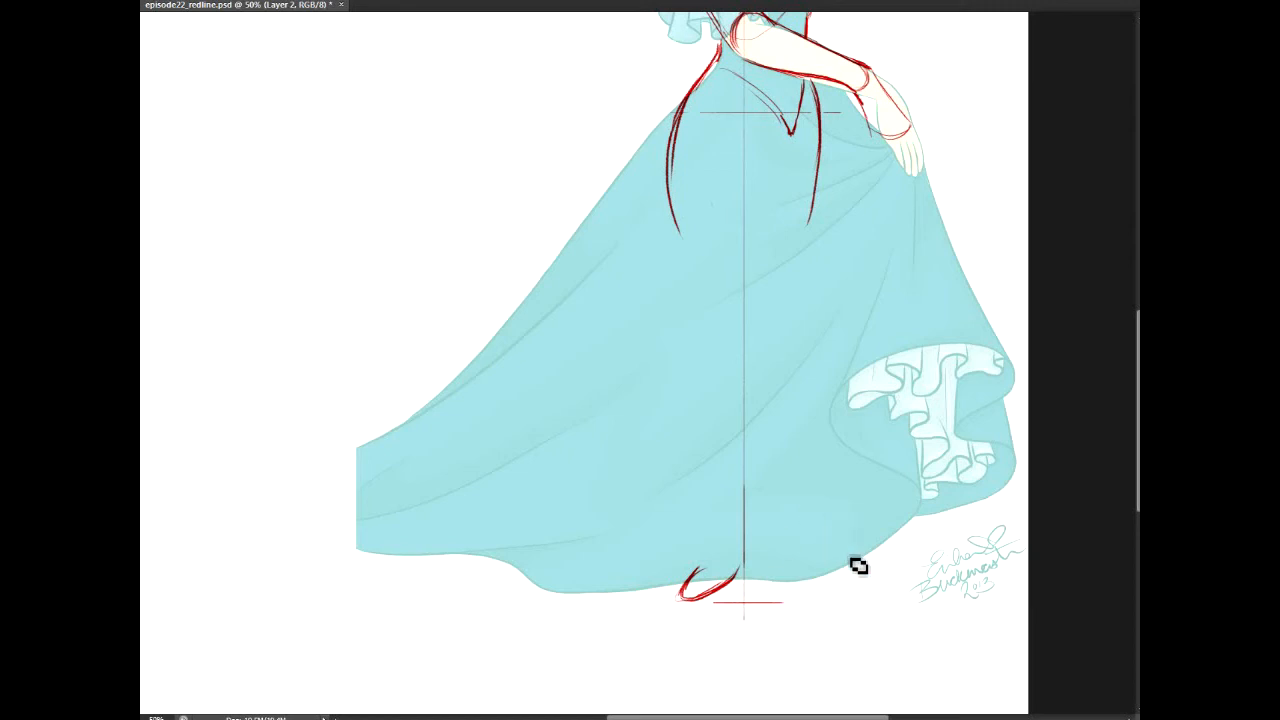
mouse_move(875, 561)
mouse_down()
mouse_move(909, 569)
mouse_move(891, 543)
mouse_move(888, 568)
mouse_move(893, 547)
mouse_up()
mouse_move(712, 204)
mouse_down()
mouse_move(759, 406)
mouse_move(712, 191)
mouse_up()
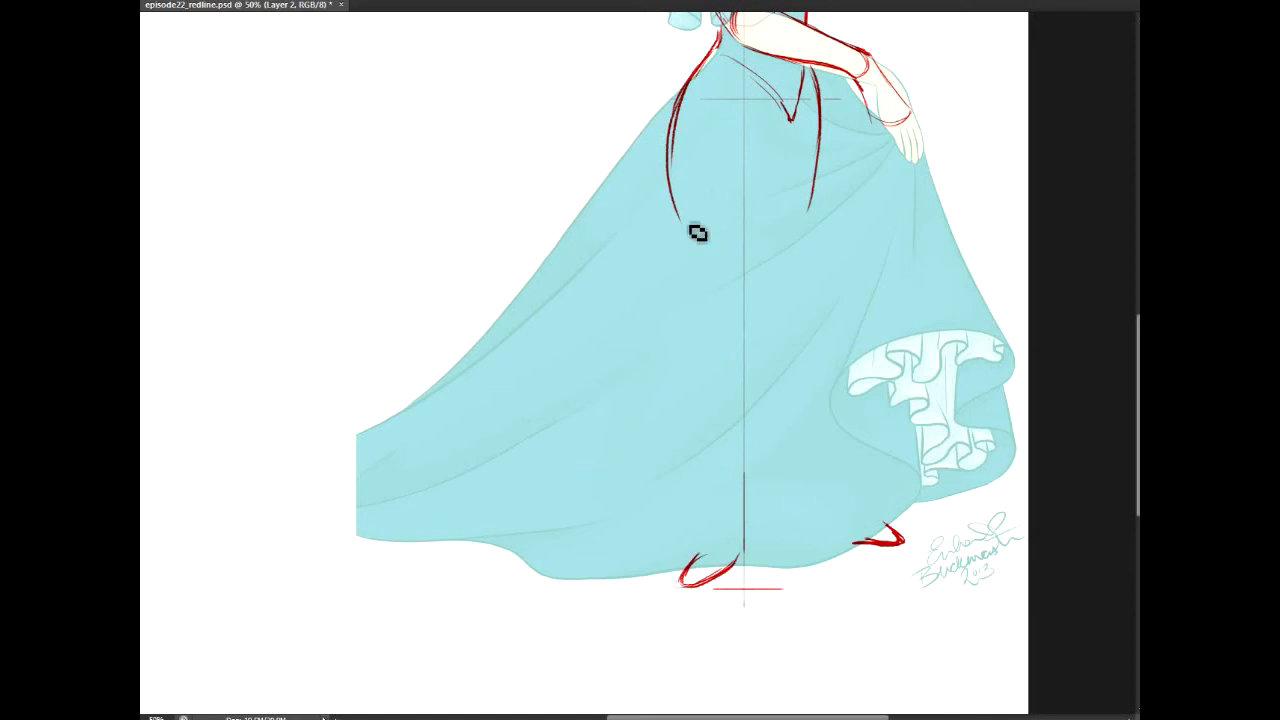
Step: Draw the near leg inside the skirt with an inner thigh line, an oval kneecap and a shin line toward the foot
mouse_move(749, 130)
mouse_down()
mouse_move(717, 389)
mouse_move(715, 357)
mouse_up()
drag(713, 305, 708, 362)
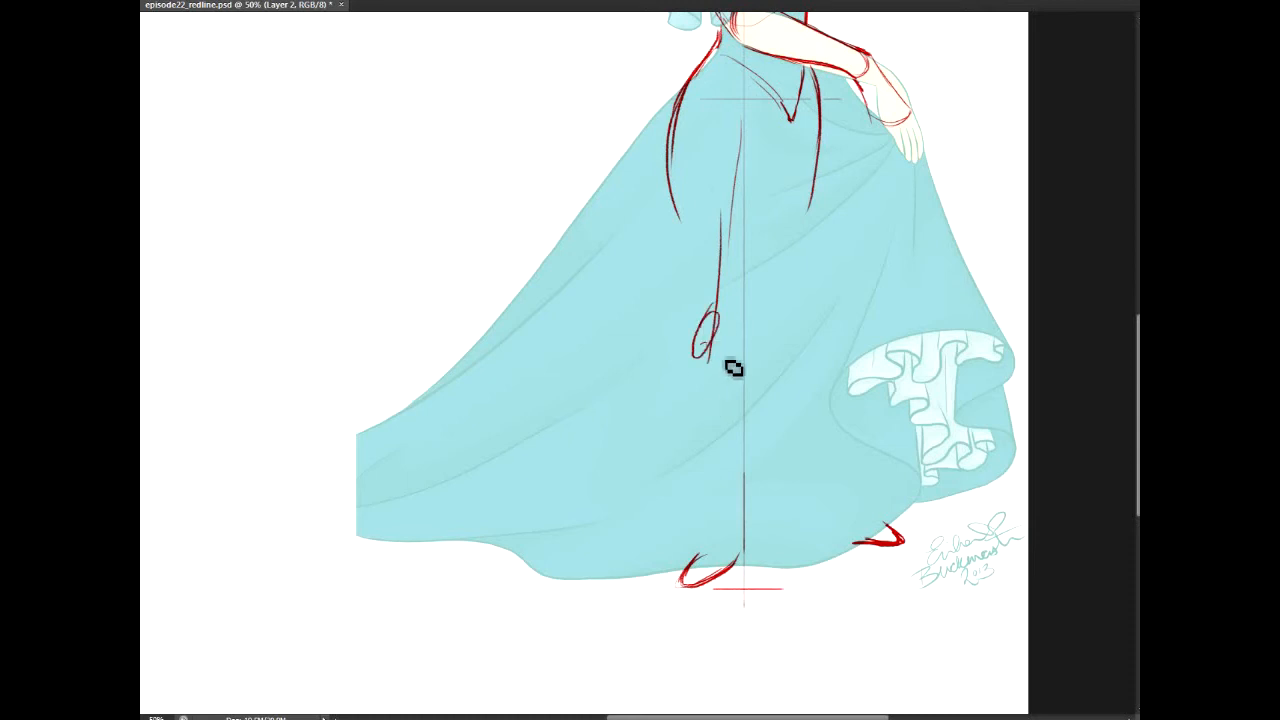
mouse_move(700, 309)
mouse_down()
mouse_move(692, 375)
mouse_move(709, 505)
mouse_up()
Step: Draw the far leg inside the skirt with its front thigh line, the back of the knee and the calf toward the foot
drag(810, 182, 823, 338)
mouse_move(821, 252)
mouse_down()
mouse_move(825, 318)
mouse_move(783, 383)
mouse_up()
drag(795, 385, 836, 515)
mouse_move(753, 303)
mouse_down()
mouse_move(763, 568)
mouse_move(753, 383)
mouse_up()
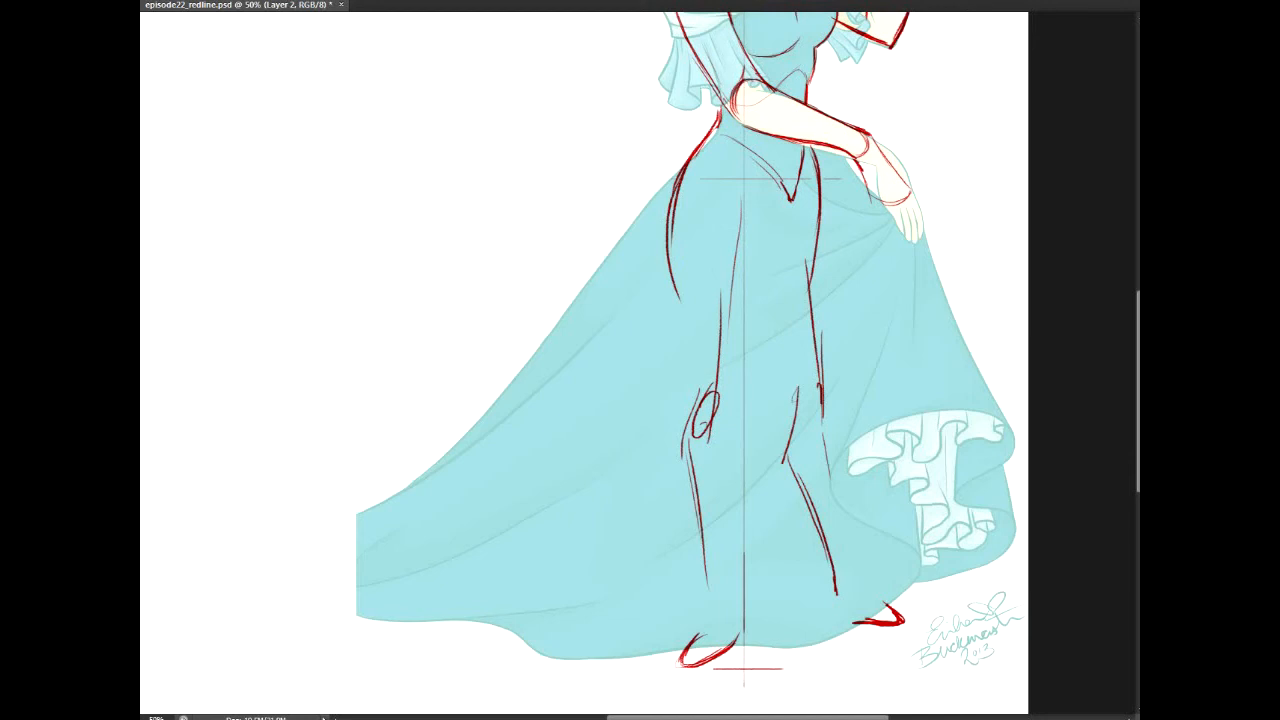
mouse_move(1138, 391)
mouse_down()
mouse_move(1138, 320)
mouse_move(1138, 413)
mouse_up()
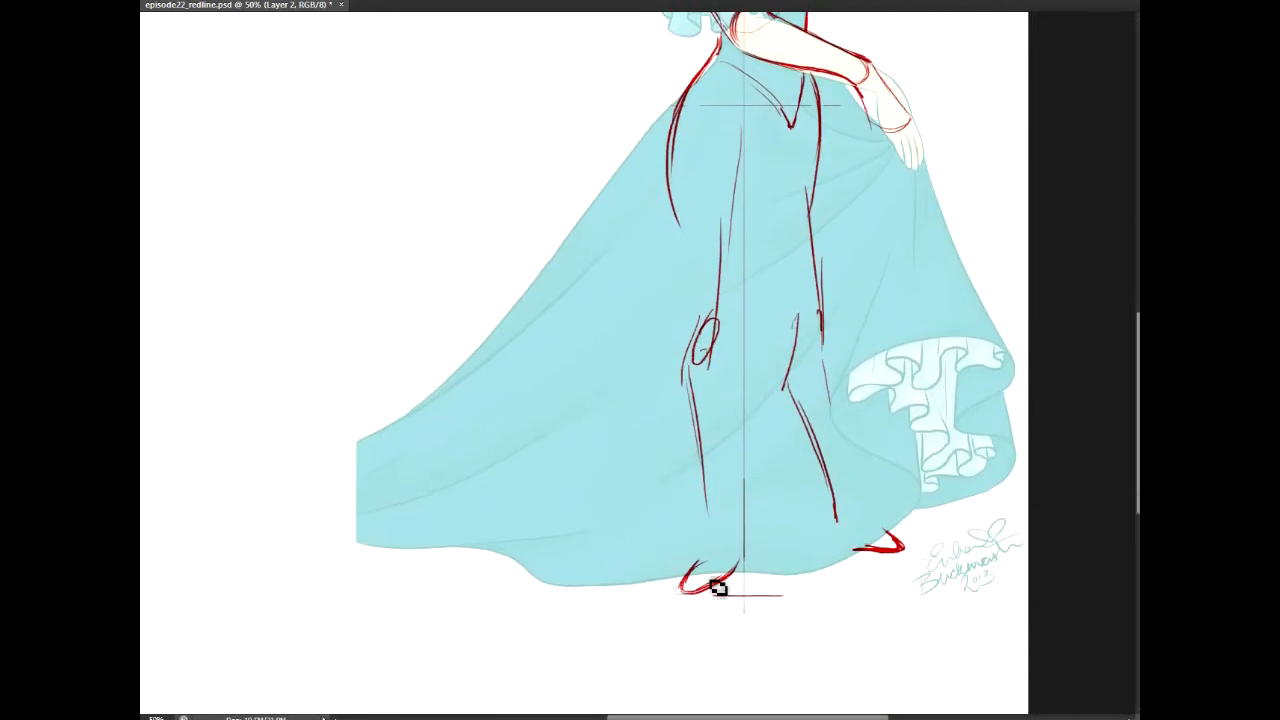
Step: Try a straight horizontal guide line across both ankles, and undo it
scroll(740, 590, up, 5)
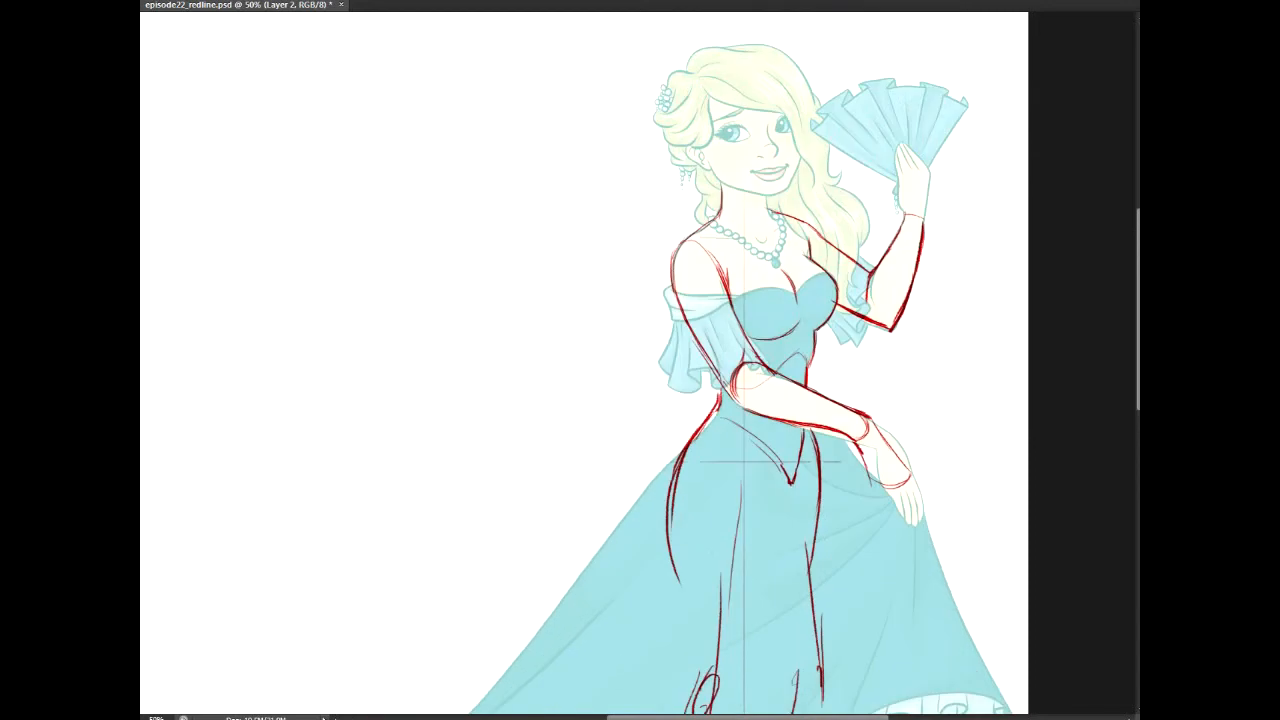
scroll(740, 460, down, 5)
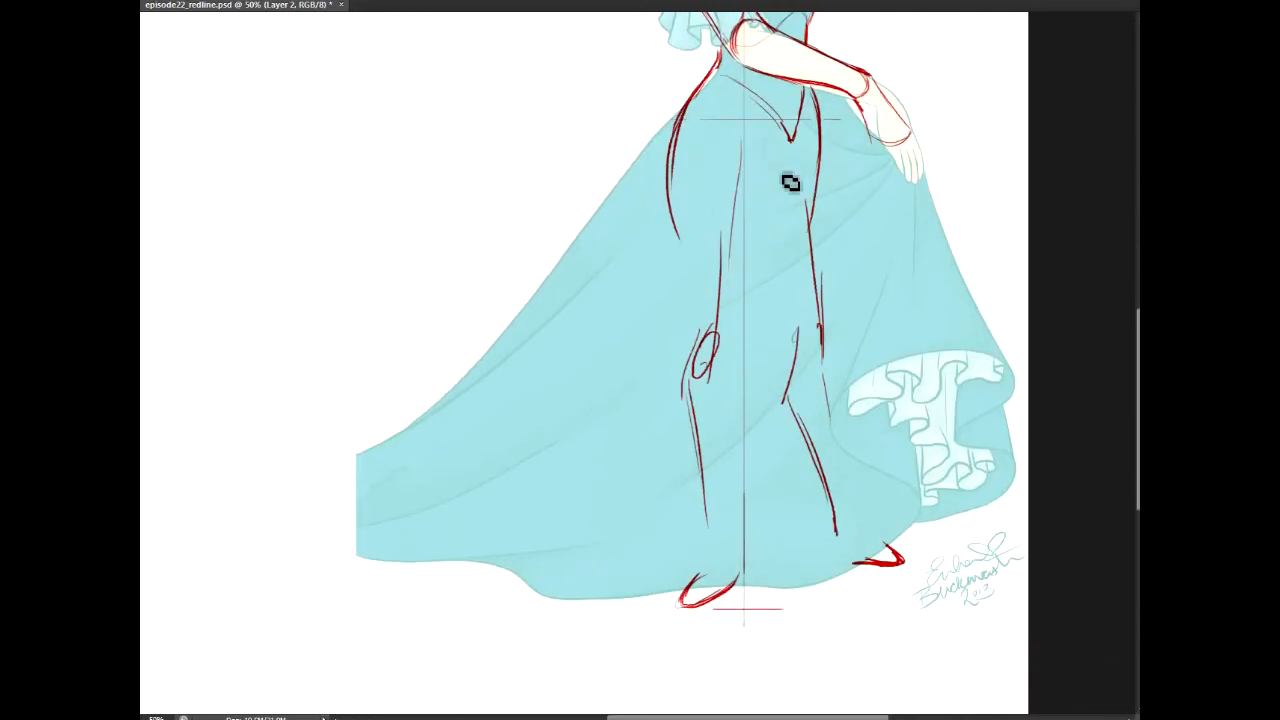
drag(666, 546, 866, 546)
key(ctrl+z)
scroll(740, 360, up, 5)
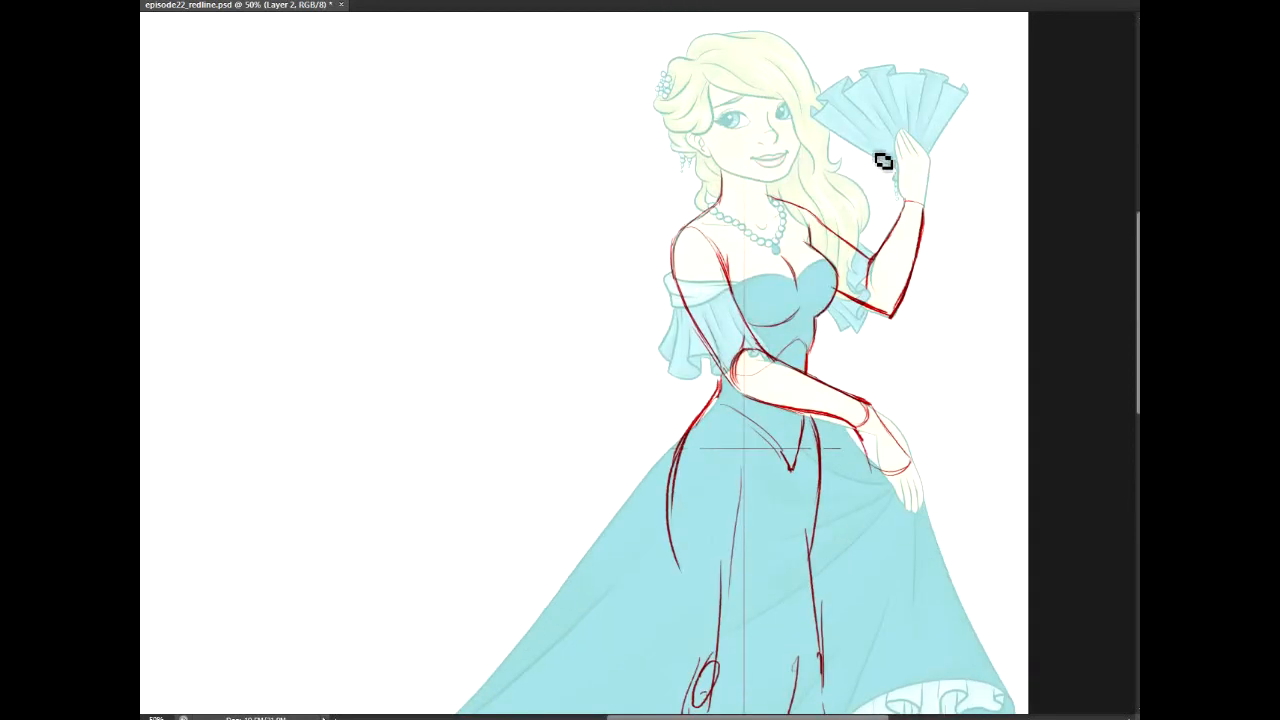
Step: Draw the side of the face as a red line from the jaw corner up past the front of the ear into the hair
scroll(740, 360, down, 1)
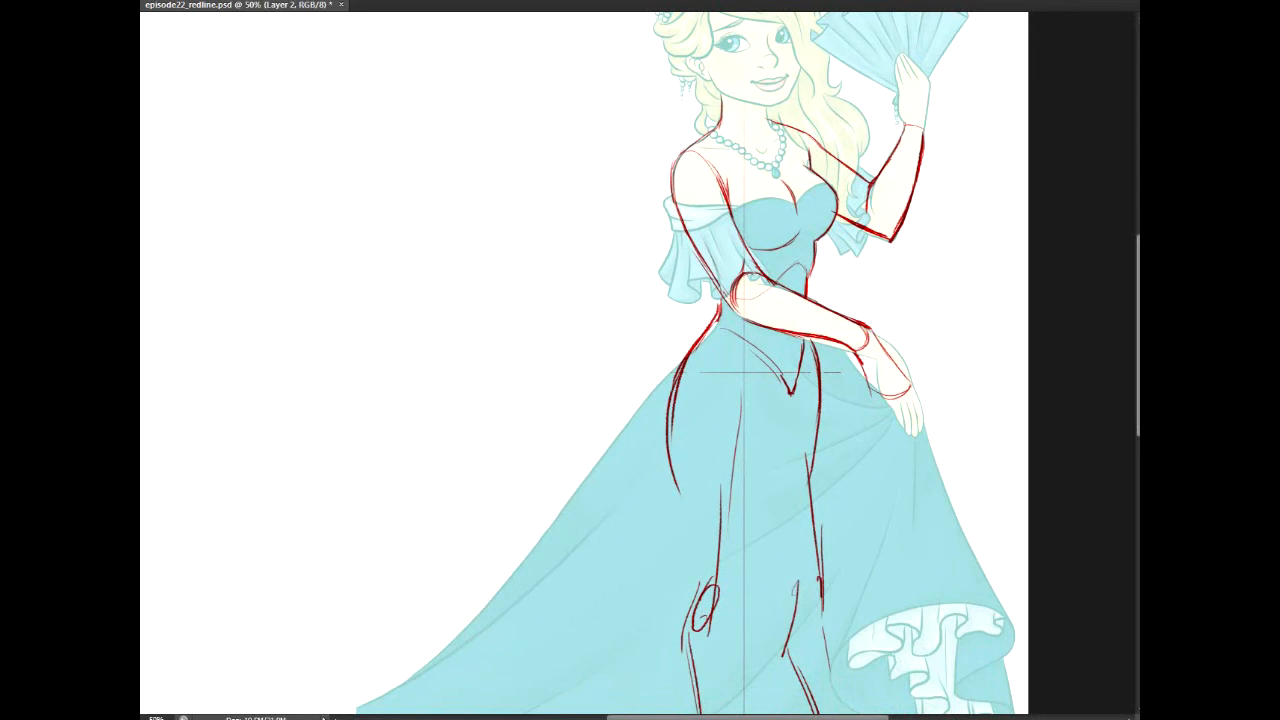
drag(862, 349, 850, 353)
key(ctrl+plus)
drag(980, 100, 760, 631)
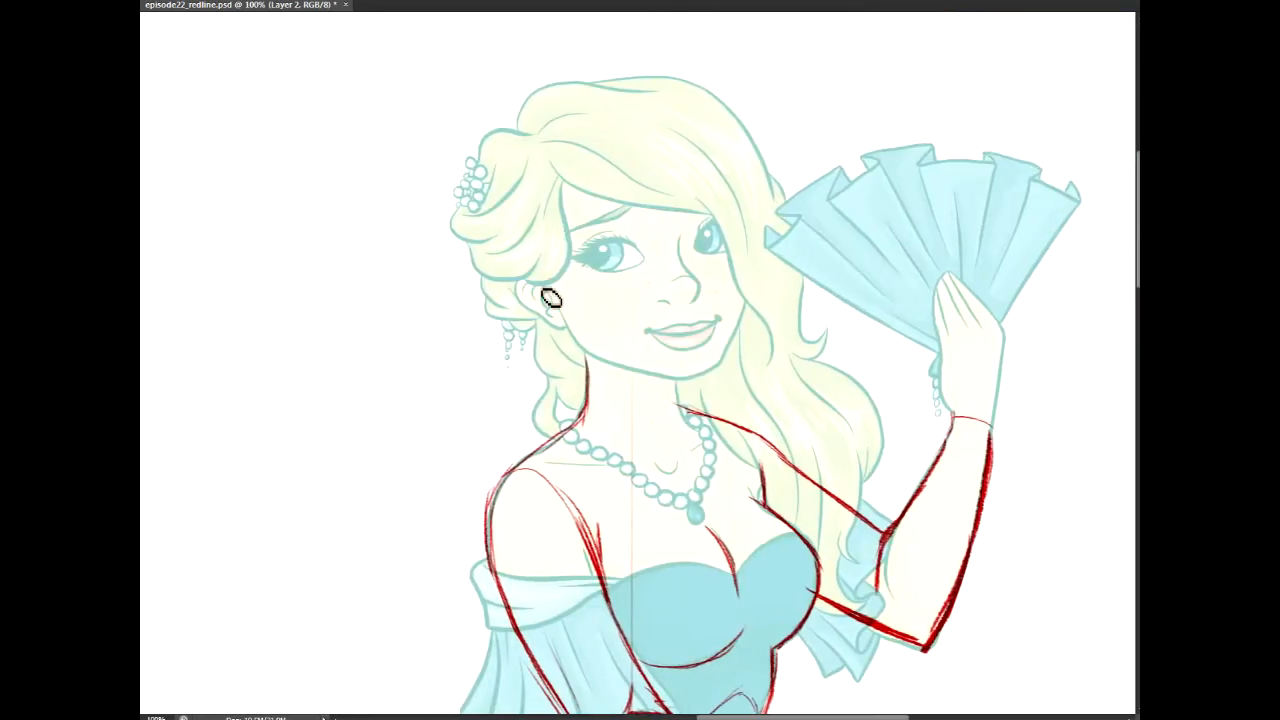
drag(566, 322, 538, 224)
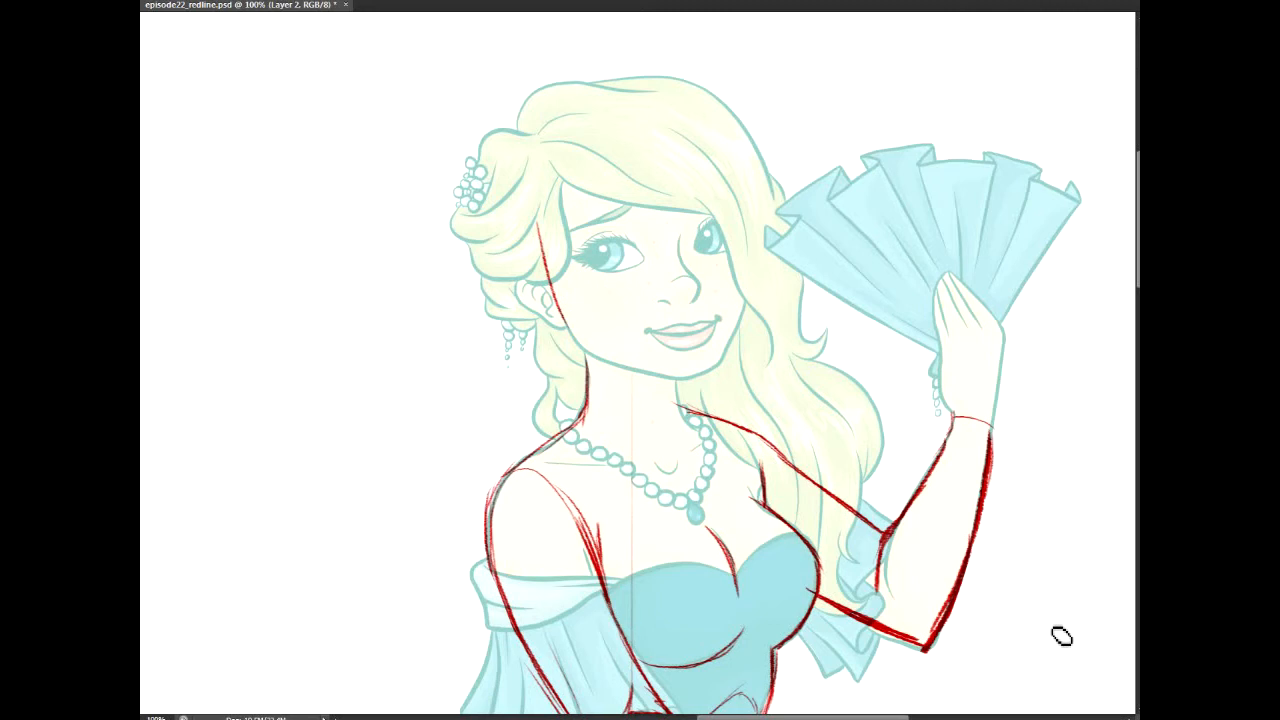
Step: Draw a bold jawline along the underside of the face and the front edge of the neck down toward the necklace
key(ctrl+plus)
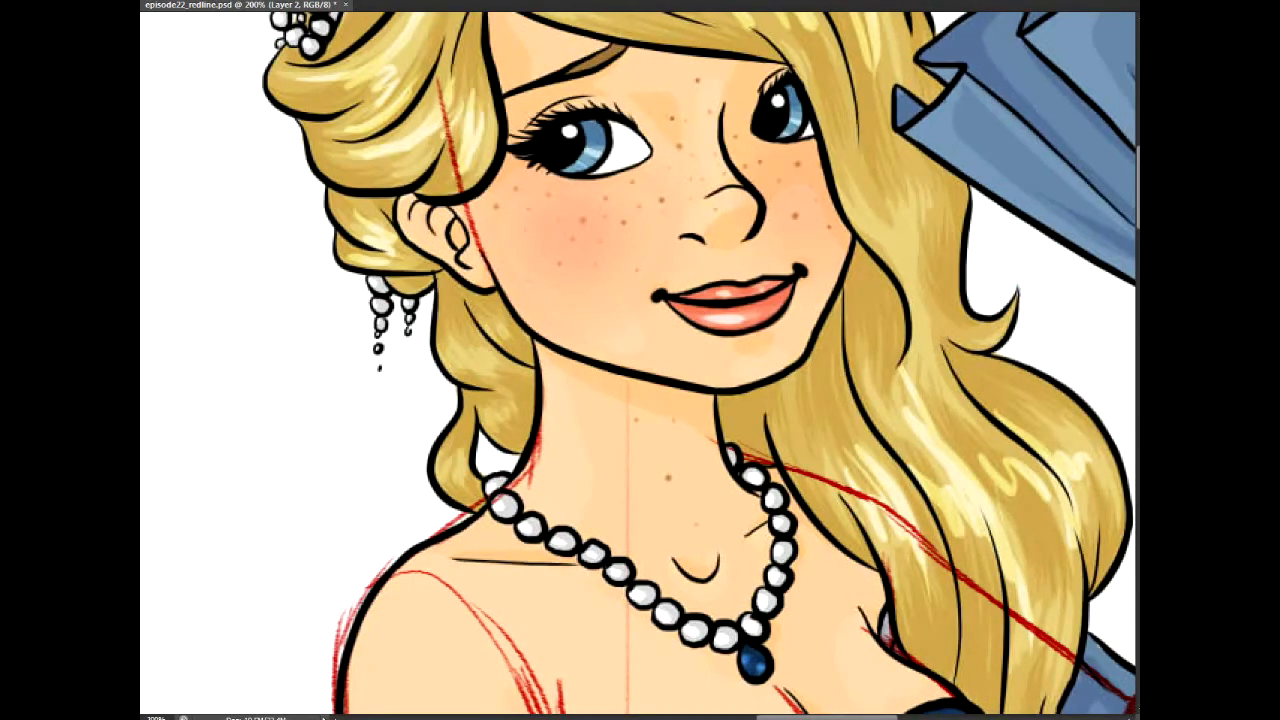
drag(580, 280, 781, 547)
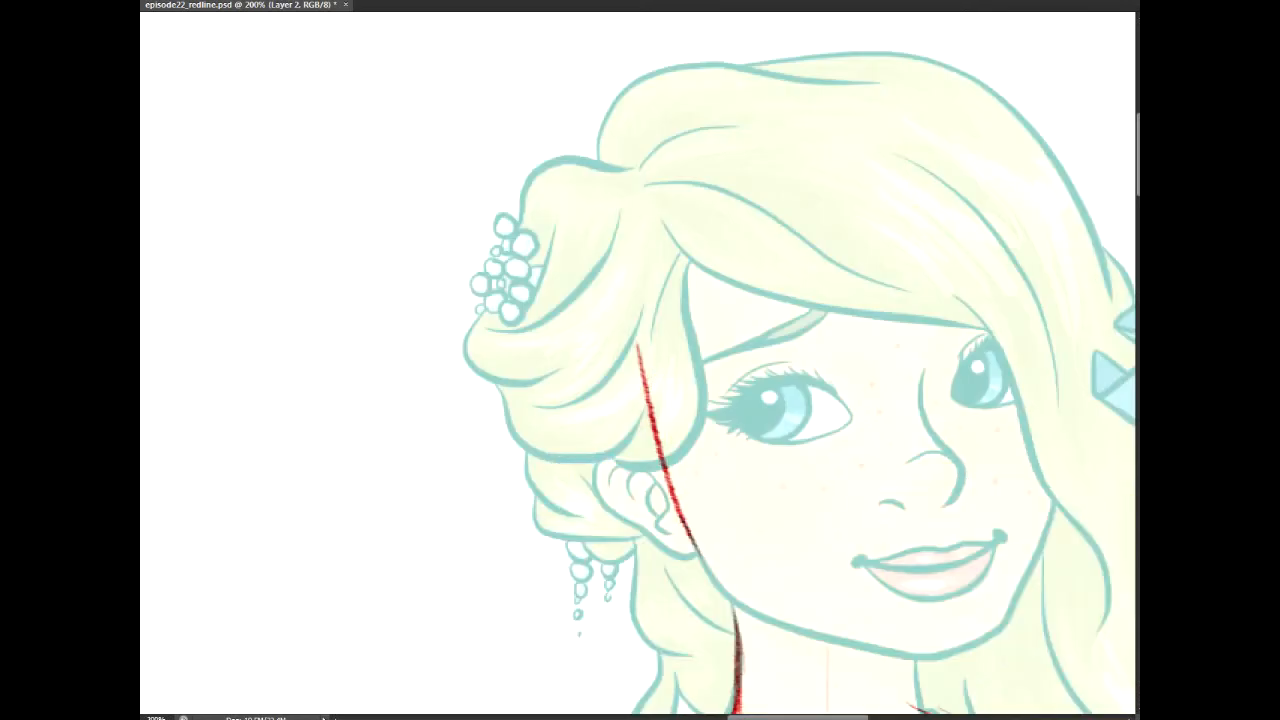
drag(1020, 575, 767, 389)
mouse_move(463, 388)
mouse_down()
mouse_move(578, 442)
mouse_move(495, 419)
mouse_move(614, 461)
mouse_up()
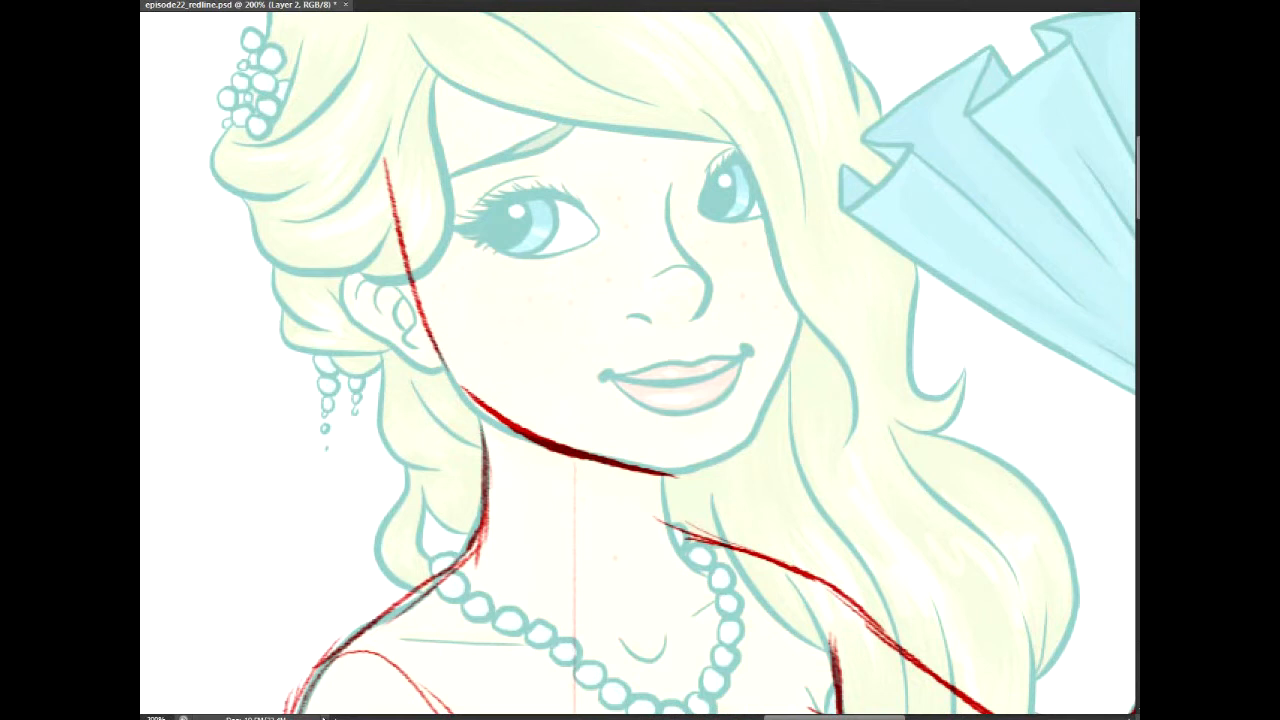
drag(666, 480, 704, 588)
scroll(638, 363, down, 2)
drag(500, 445, 527, 312)
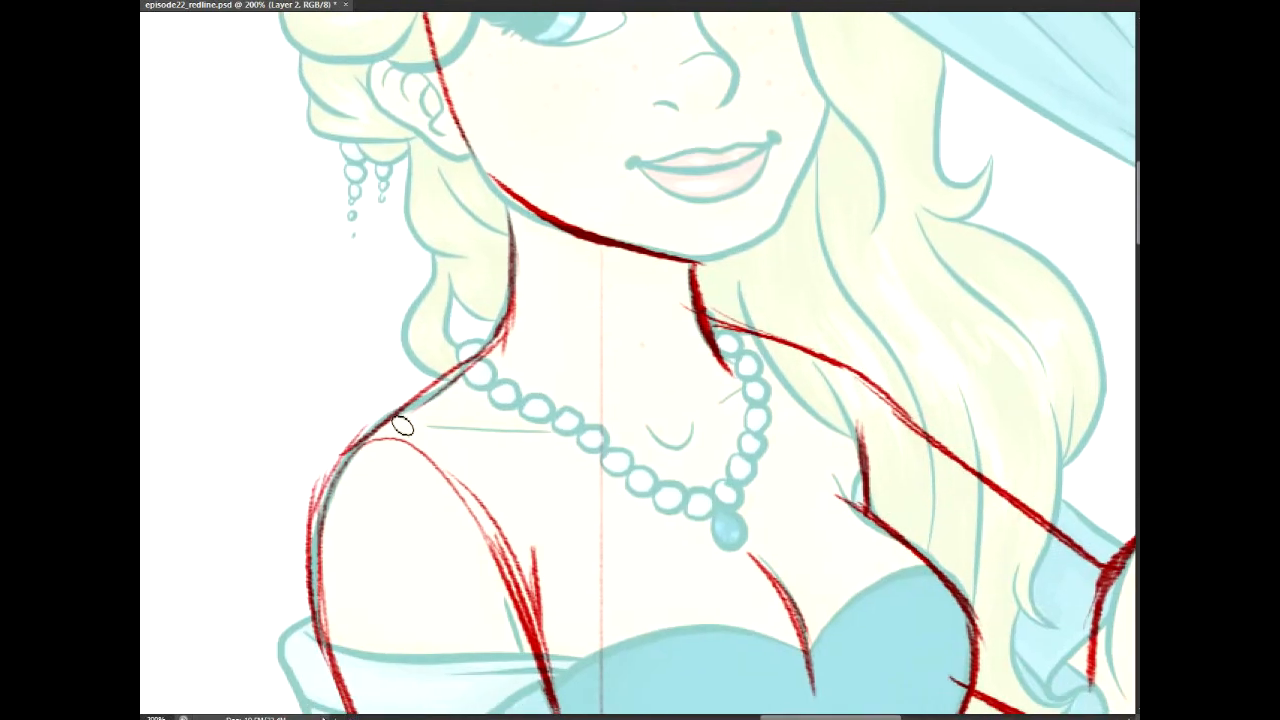
Step: Draw the neck muscles as two lines running from behind the jaw and below the chin to meet at the pit of the neck
mouse_move(511, 208)
mouse_down()
mouse_move(596, 370)
mouse_move(684, 452)
mouse_up()
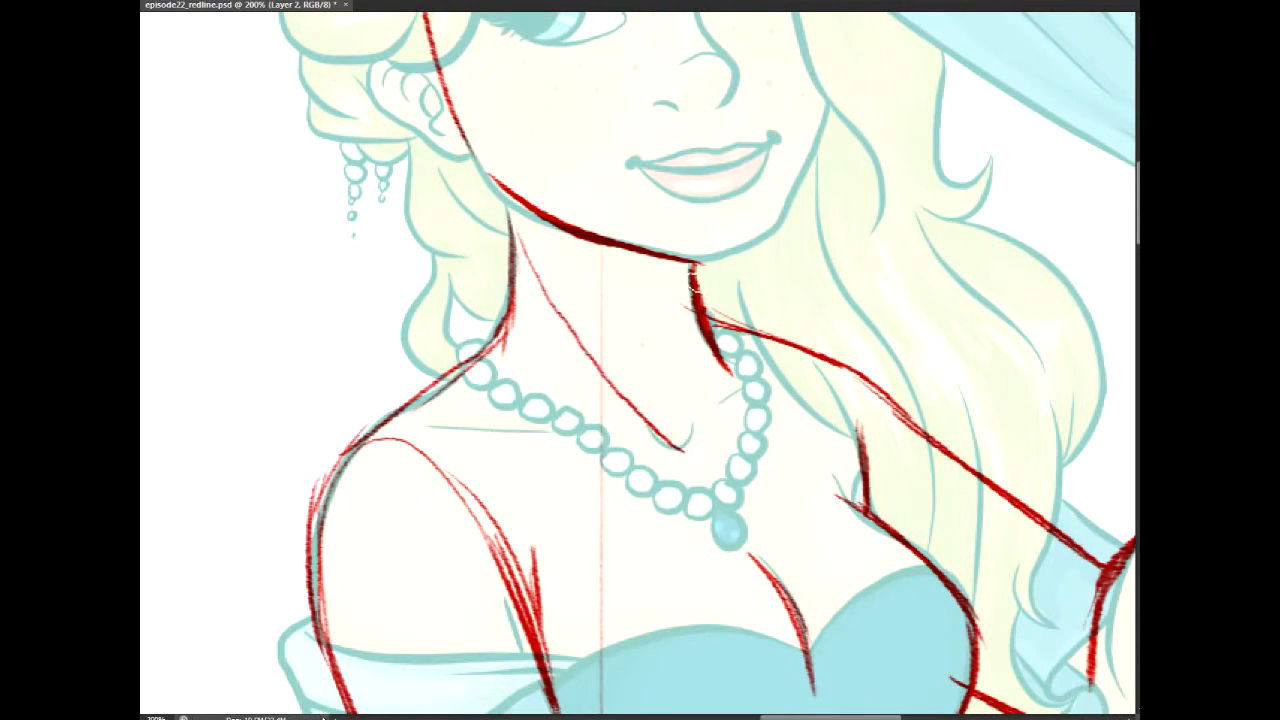
key(ctrl+z)
drag(695, 272, 686, 437)
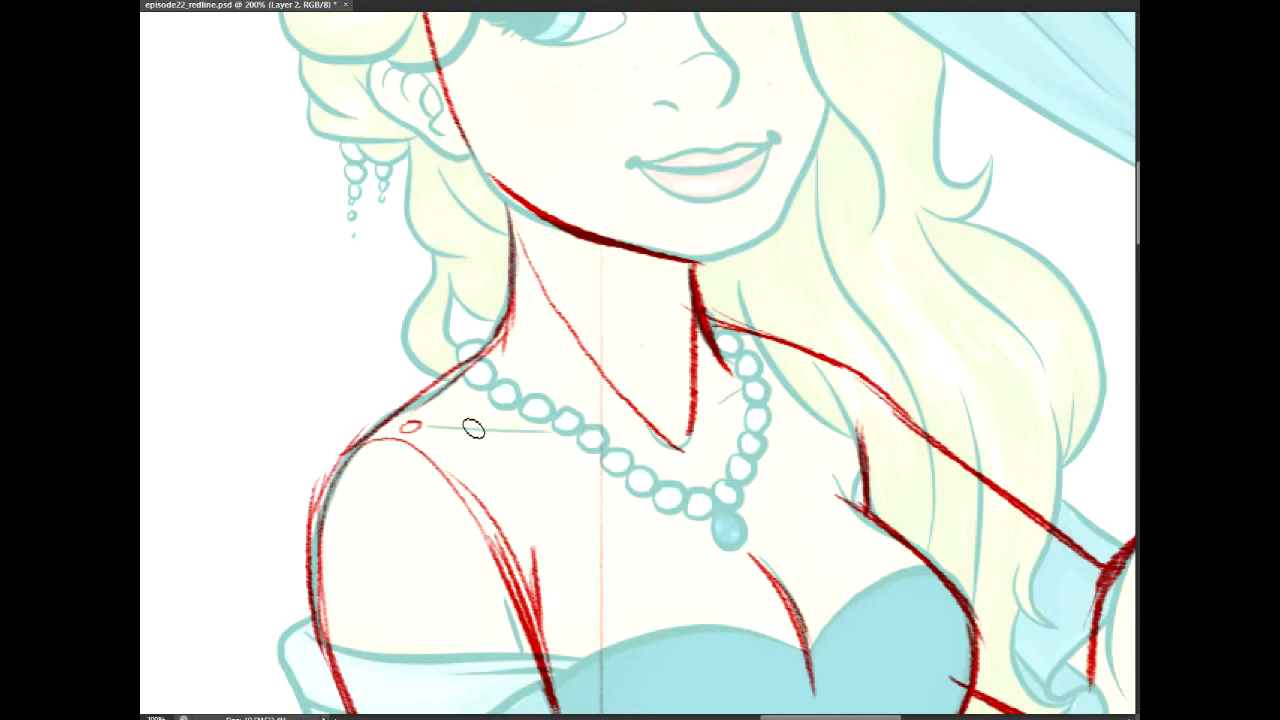
Step: Draw both collarbones meeting at the pit of the neck, marking the near shoulder end with a small oval
drag(410, 428, 697, 468)
mouse_move(758, 380)
mouse_down()
mouse_move(704, 434)
mouse_move(760, 388)
mouse_up()
key(ctrl+z)
drag(706, 430, 760, 388)
drag(704, 431, 760, 388)
drag(745, 440, 826, 560)
Step: Flip the whole image horizontally and check the mirrored figure's balance from head to feet
mouse_move(920, 113)
mouse_down()
mouse_move(854, 394)
mouse_move(880, 380)
mouse_up()
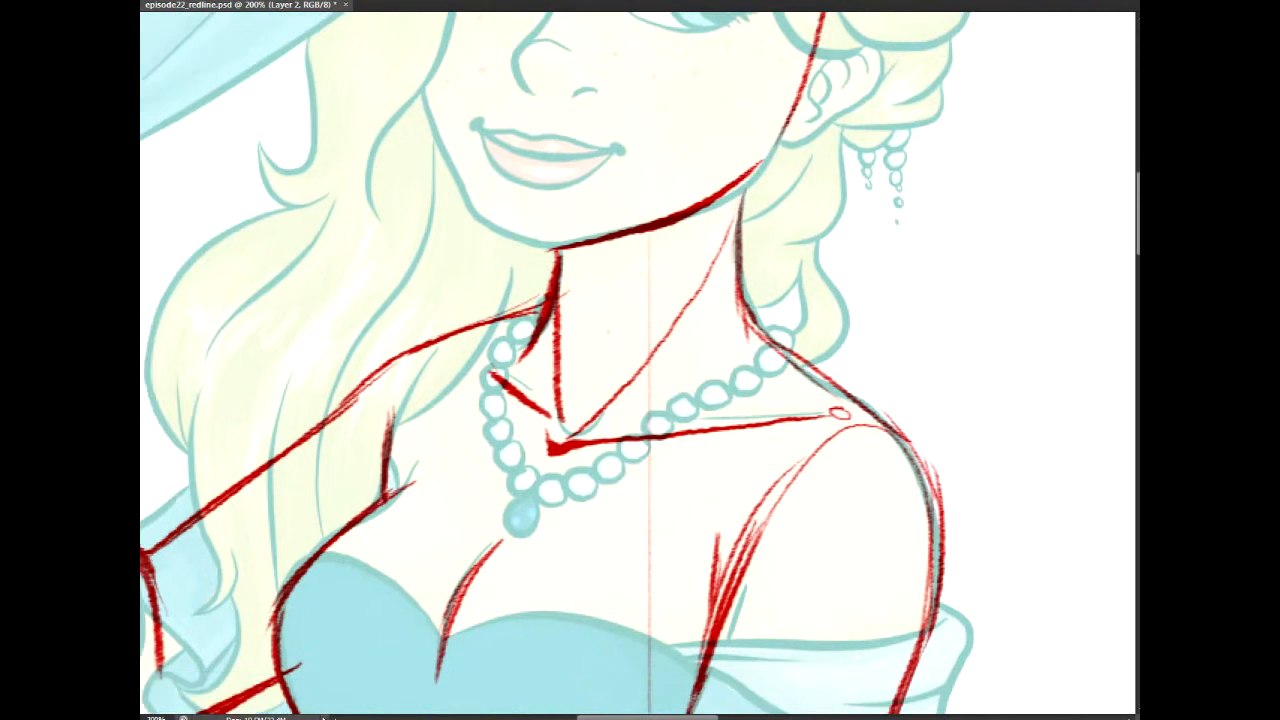
drag(640, 400, 560, 333)
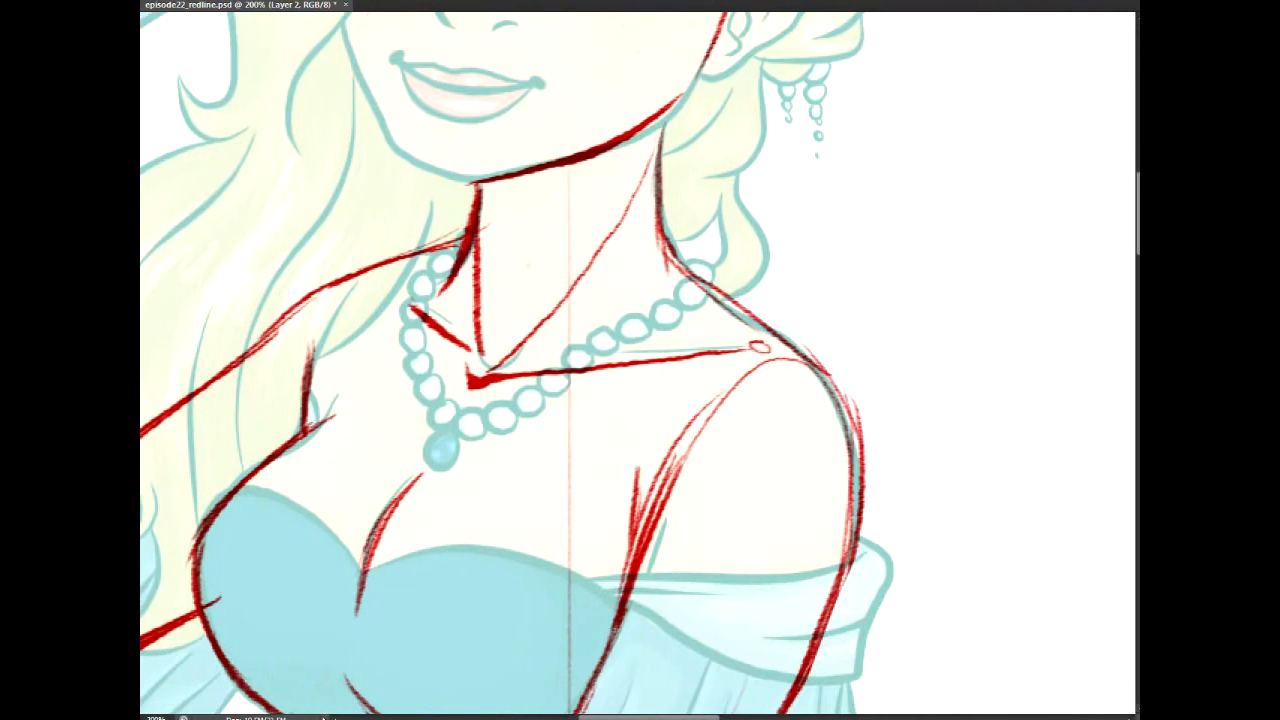
key(ctrl+minus)
key(ctrl+minus)
key(ctrl+minus)
key(F2)
key(F2)
drag(650, 560, 562, 201)
scroll(640, 363, down, 1)
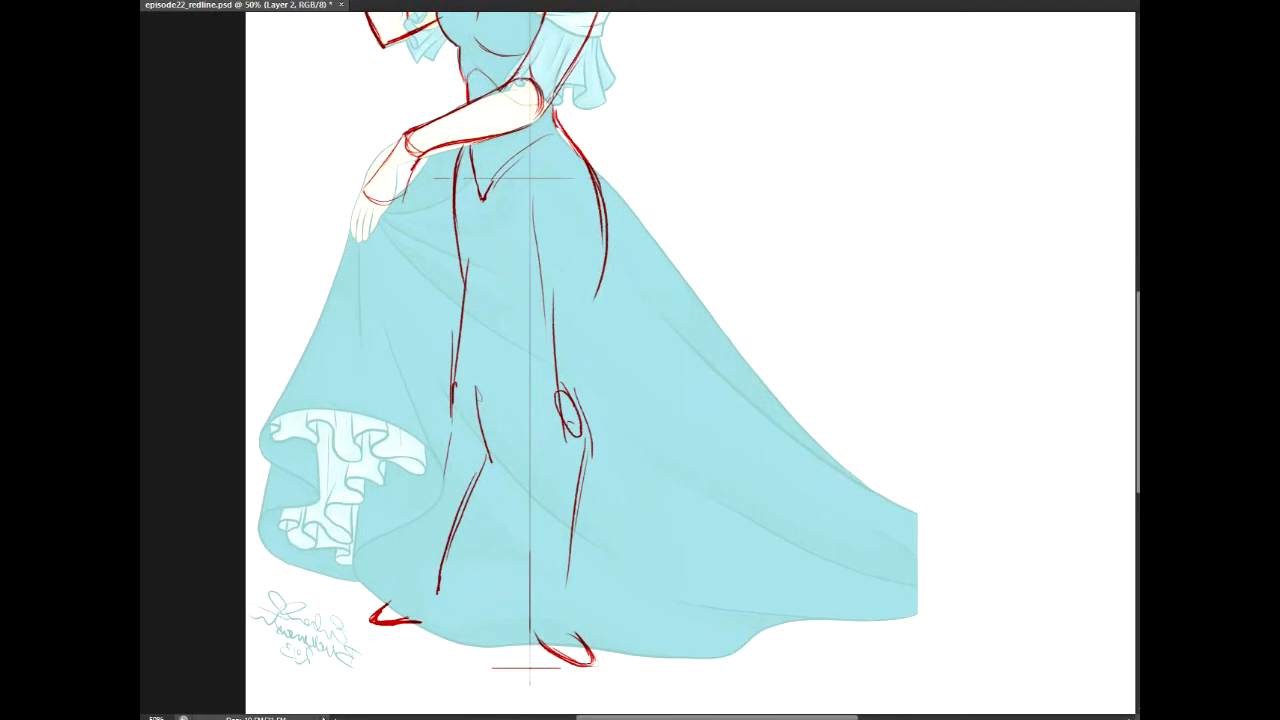
scroll(640, 363, up, 5)
scroll(640, 363, down, 1)
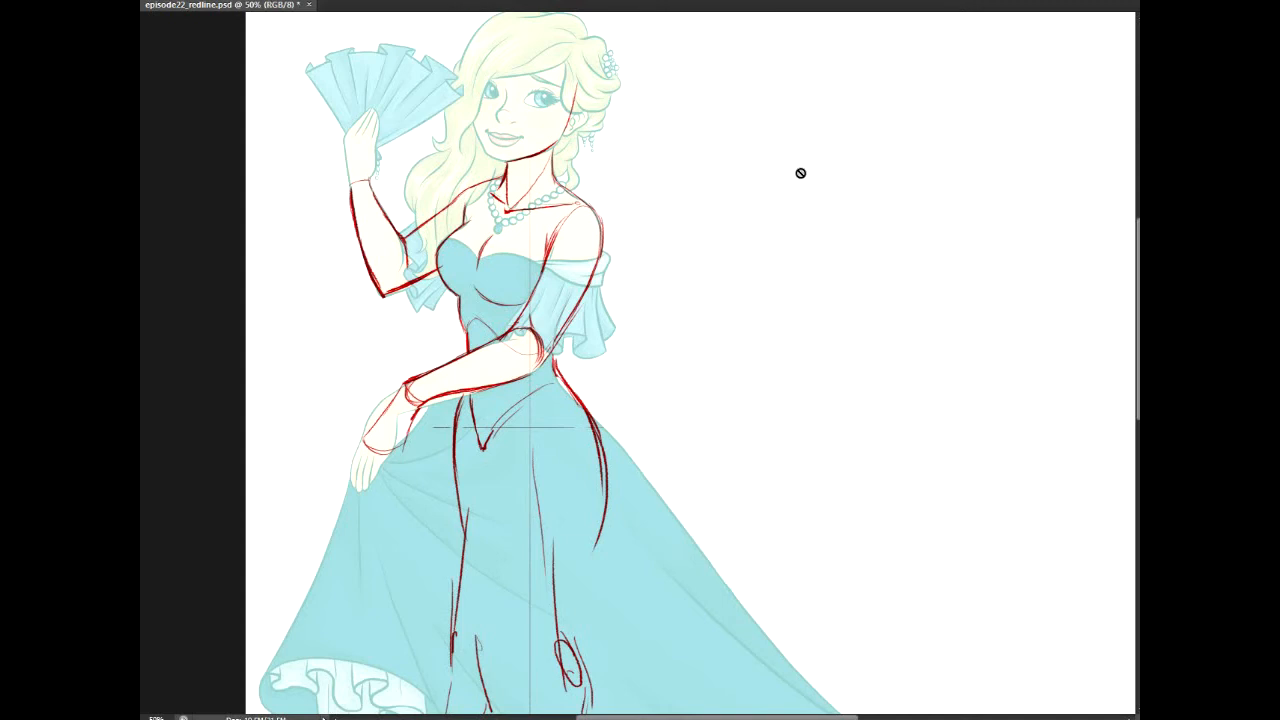
Step: Duplicate the faded illustration layer, Layer 0
key(ctrl+t)
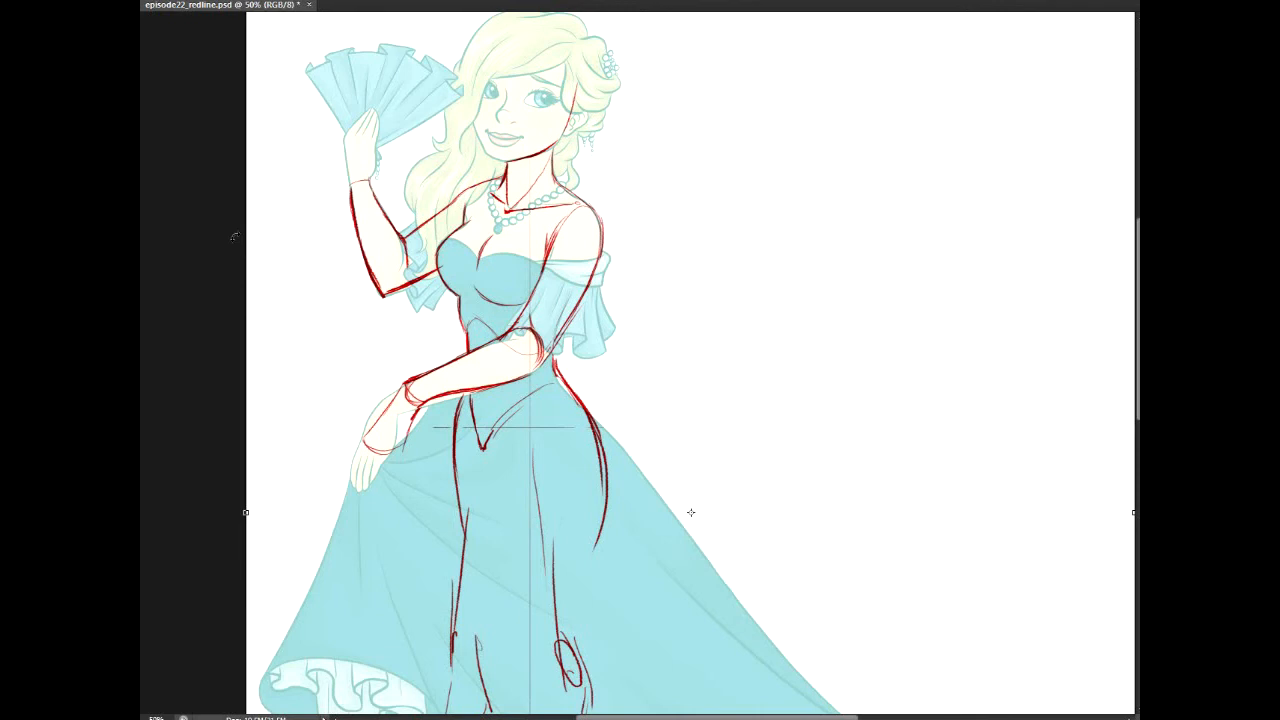
drag(231, 237, 219, 261)
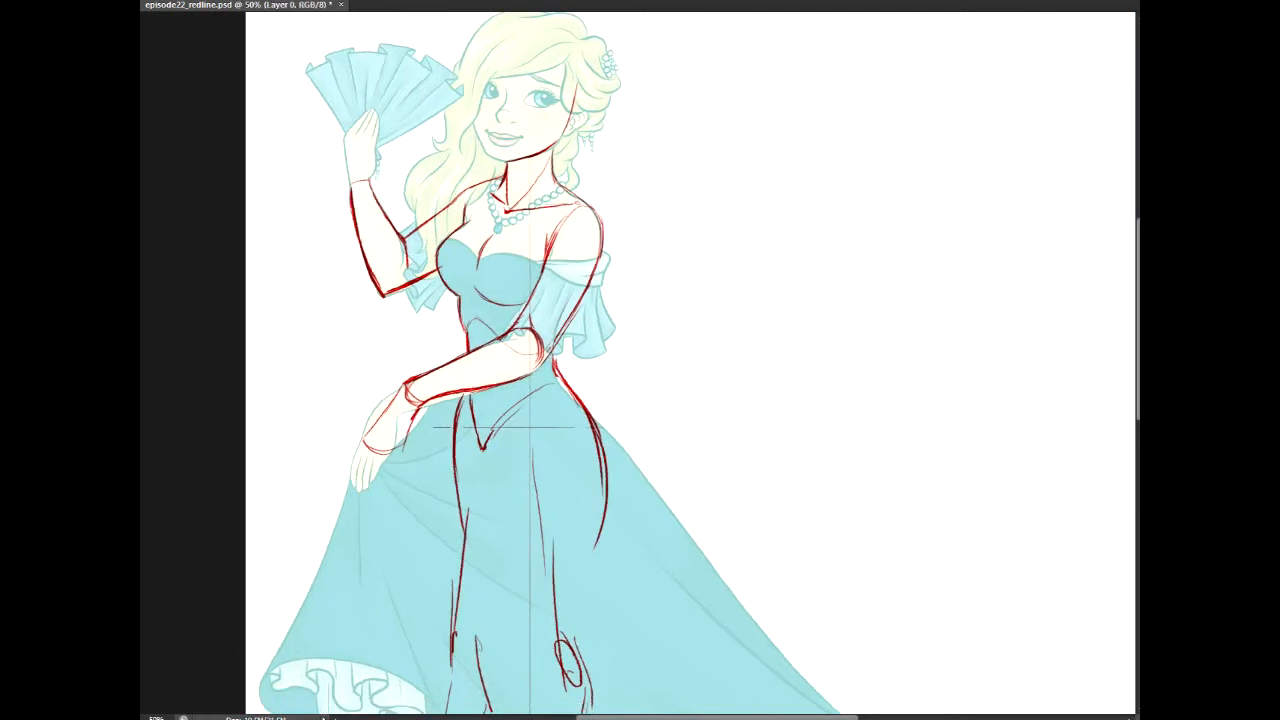
key(ctrl+j)
key(ctrl+z)
key(ctrl+j)
Step: Rotate the duplicated illustration and the red sketch together slightly counterclockwise with Free Transform
ctrl+click(1049, 202)
key(ctrl+t)
drag(211, 349, 210, 361)
drag(1138, 366, 1138, 467)
drag(209, 533, 202, 551)
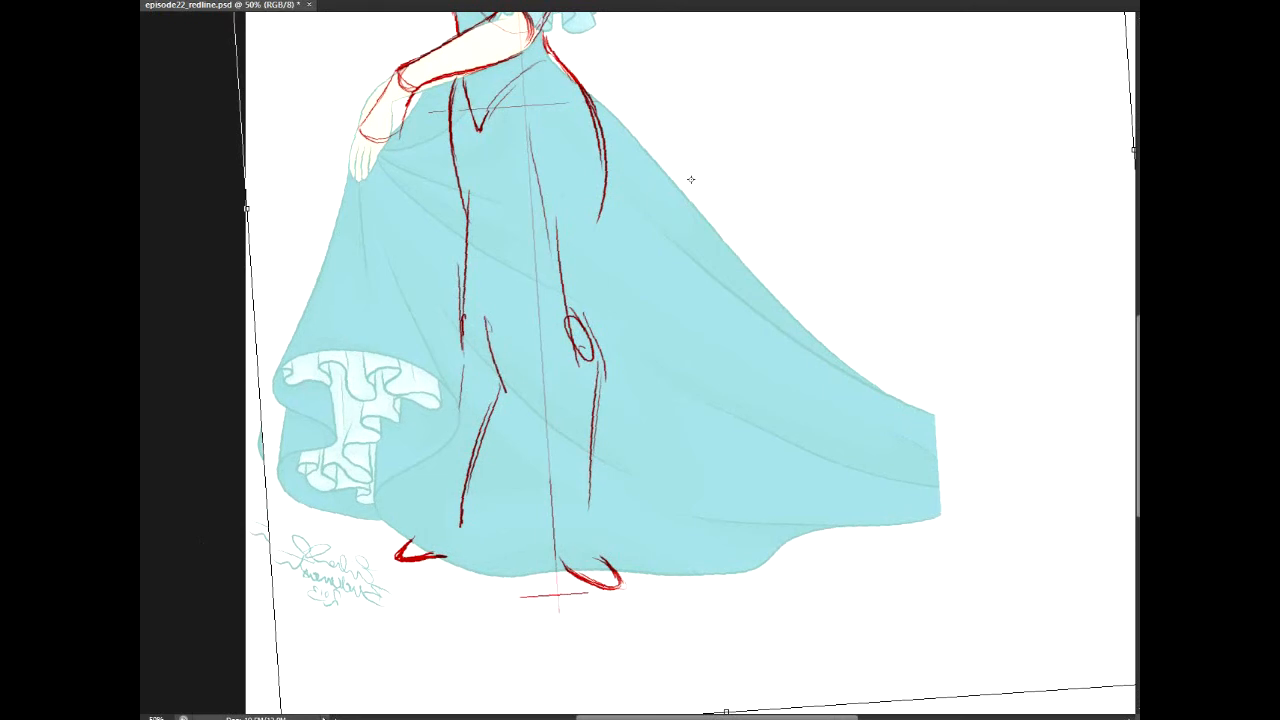
drag(1138, 476, 1138, 369)
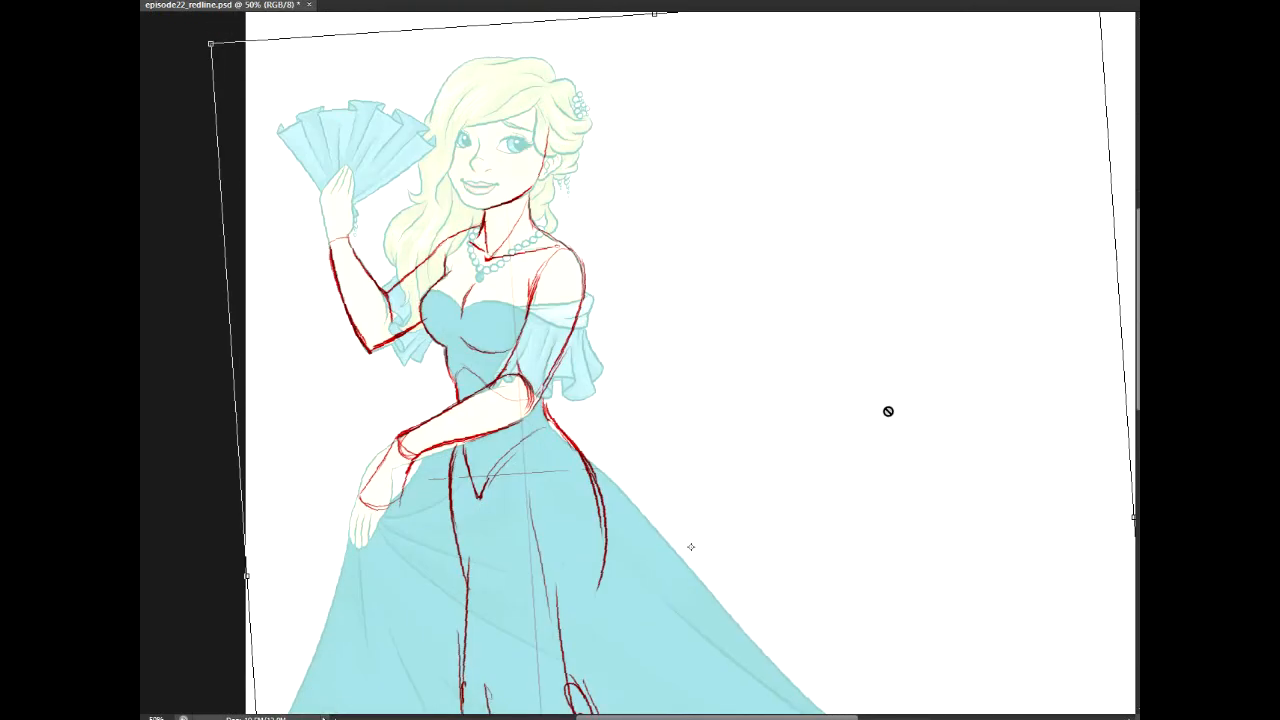
scroll(920, 420, down, 5)
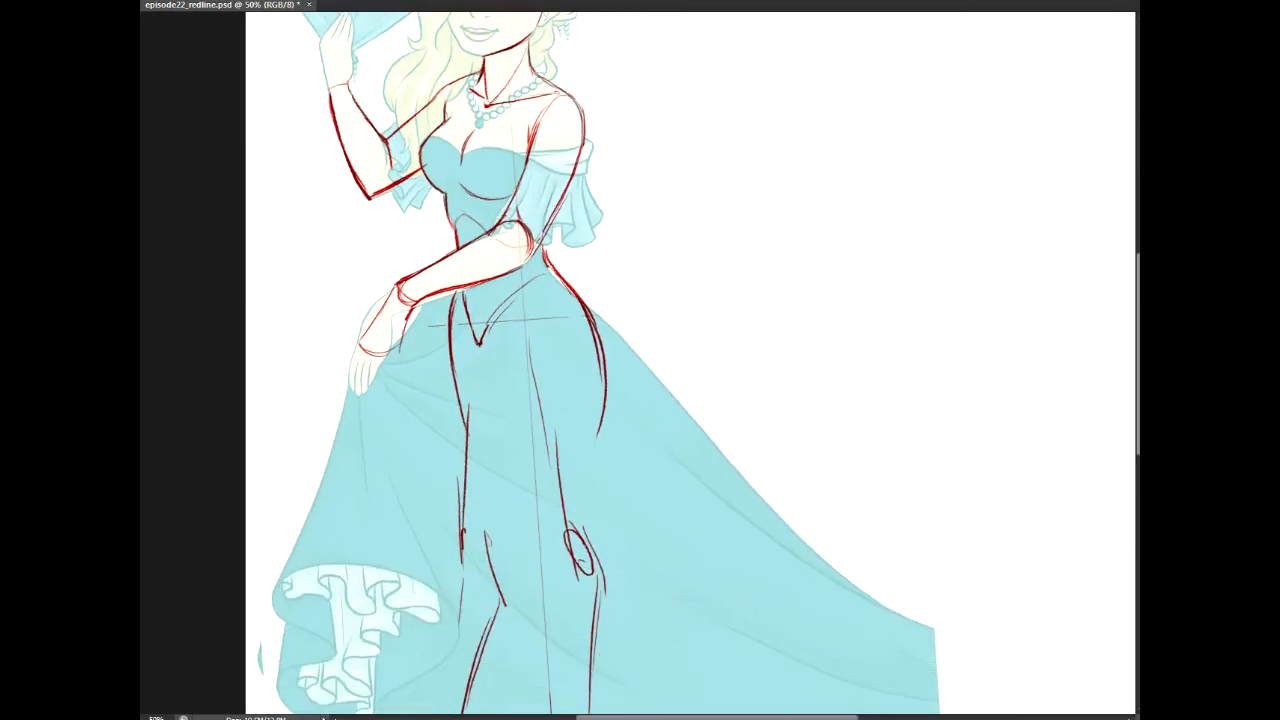
scroll(690, 366, down, 1)
scroll(690, 366, up, 2)
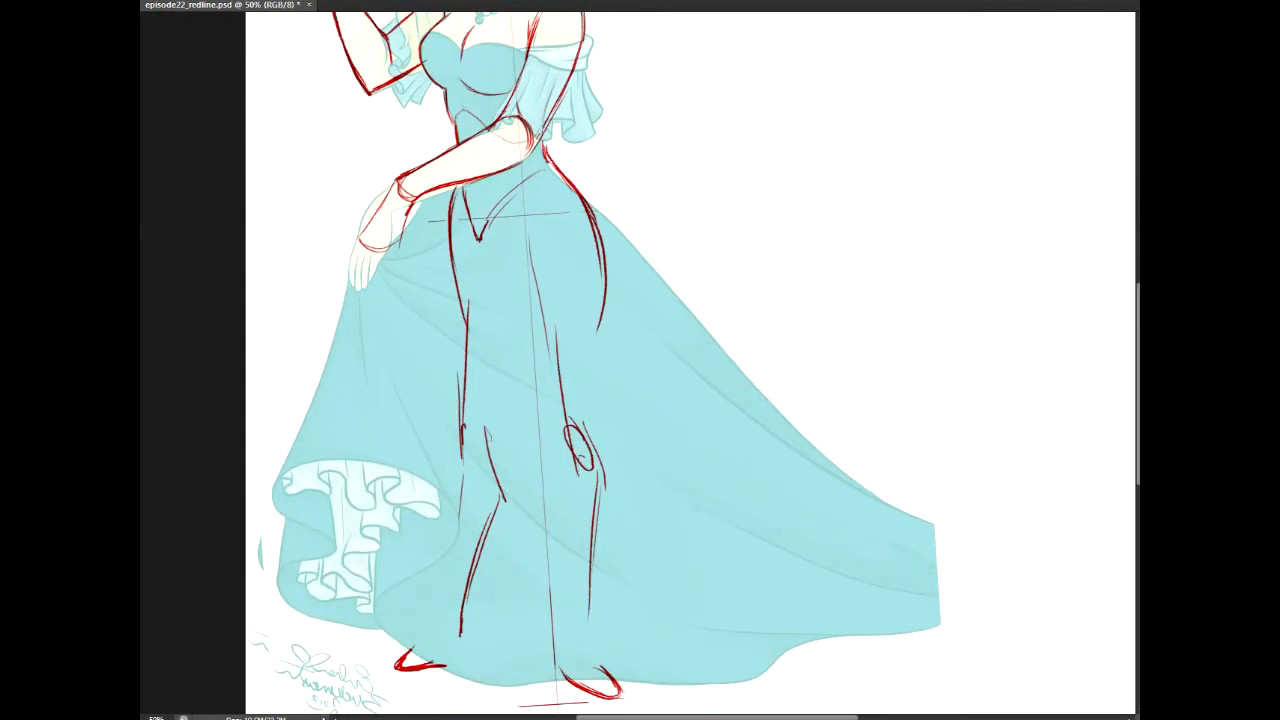
Step: Erase the red legs, knees, feet, ground mark and tilted plumb line over the skirt, keeping the hip and pelvis lines
mouse_move(463, 291)
mouse_down()
mouse_move(449, 349)
mouse_move(464, 583)
mouse_move(483, 475)
mouse_move(472, 400)
mouse_up()
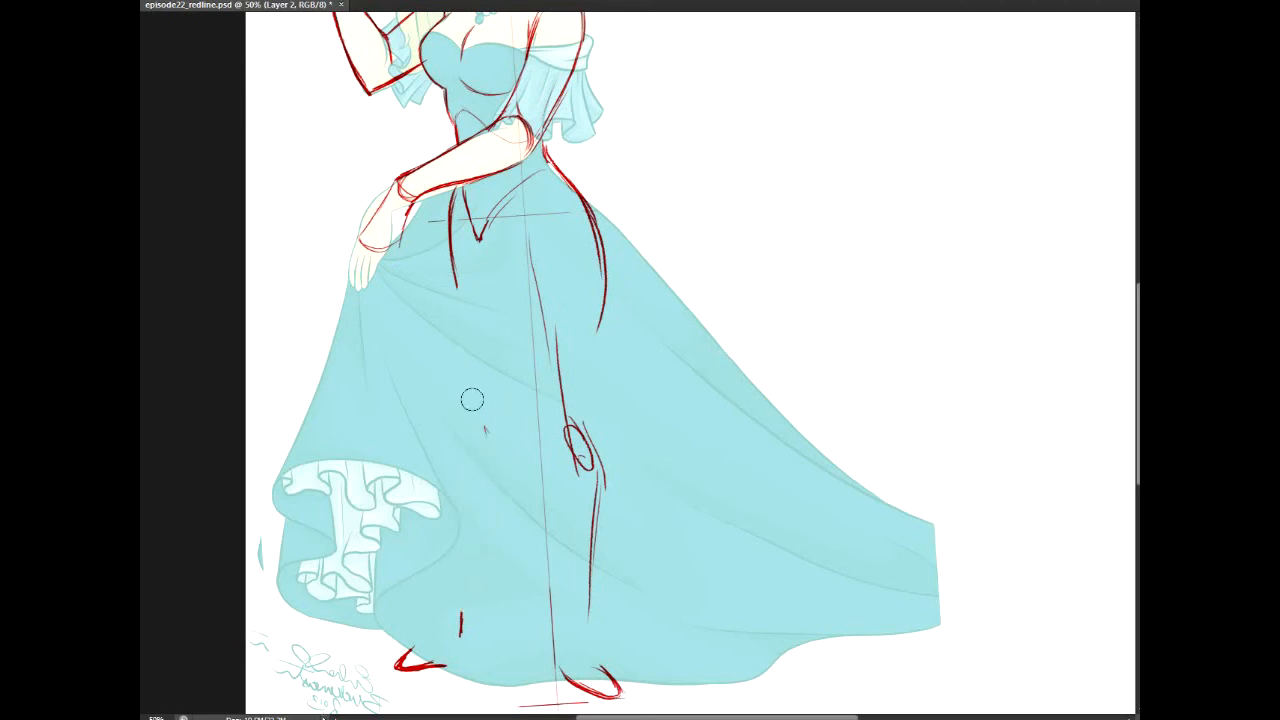
mouse_move(550, 225)
mouse_down()
mouse_move(579, 517)
mouse_move(572, 607)
mouse_up()
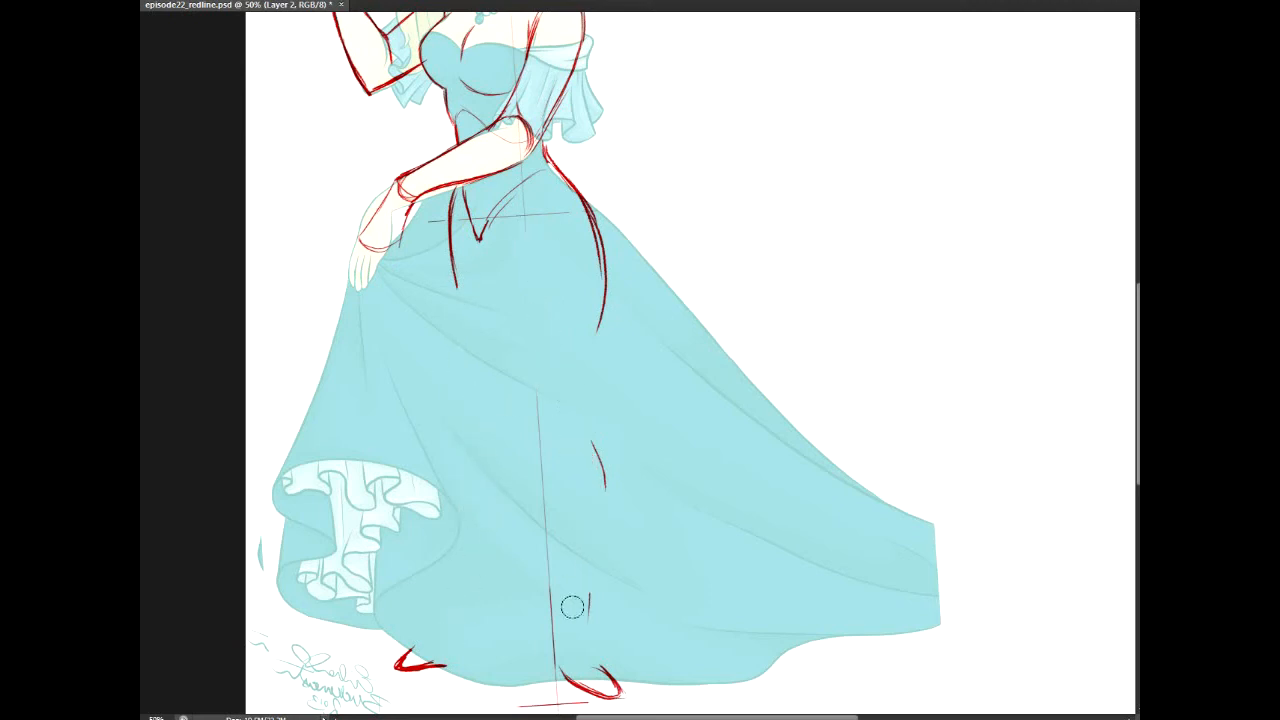
drag(592, 430, 603, 487)
scroll(596, 363, down, 3)
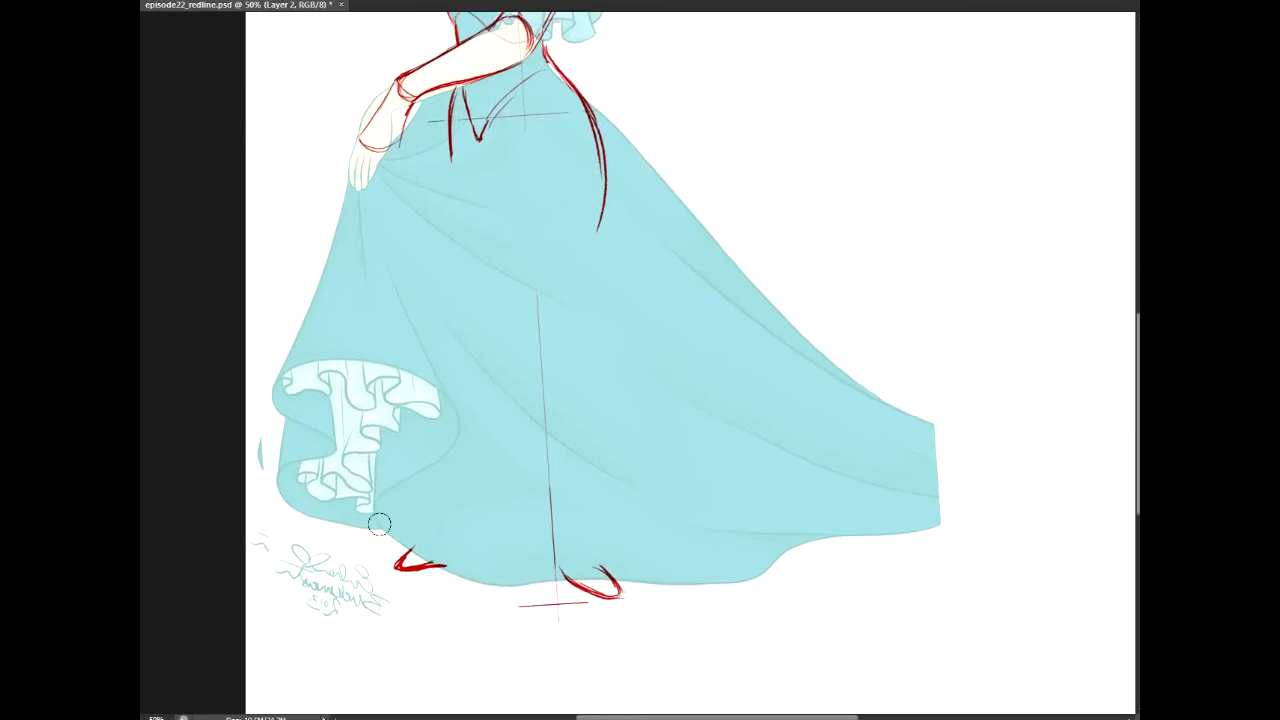
mouse_move(529, 604)
mouse_down()
mouse_move(586, 563)
mouse_move(618, 588)
mouse_up()
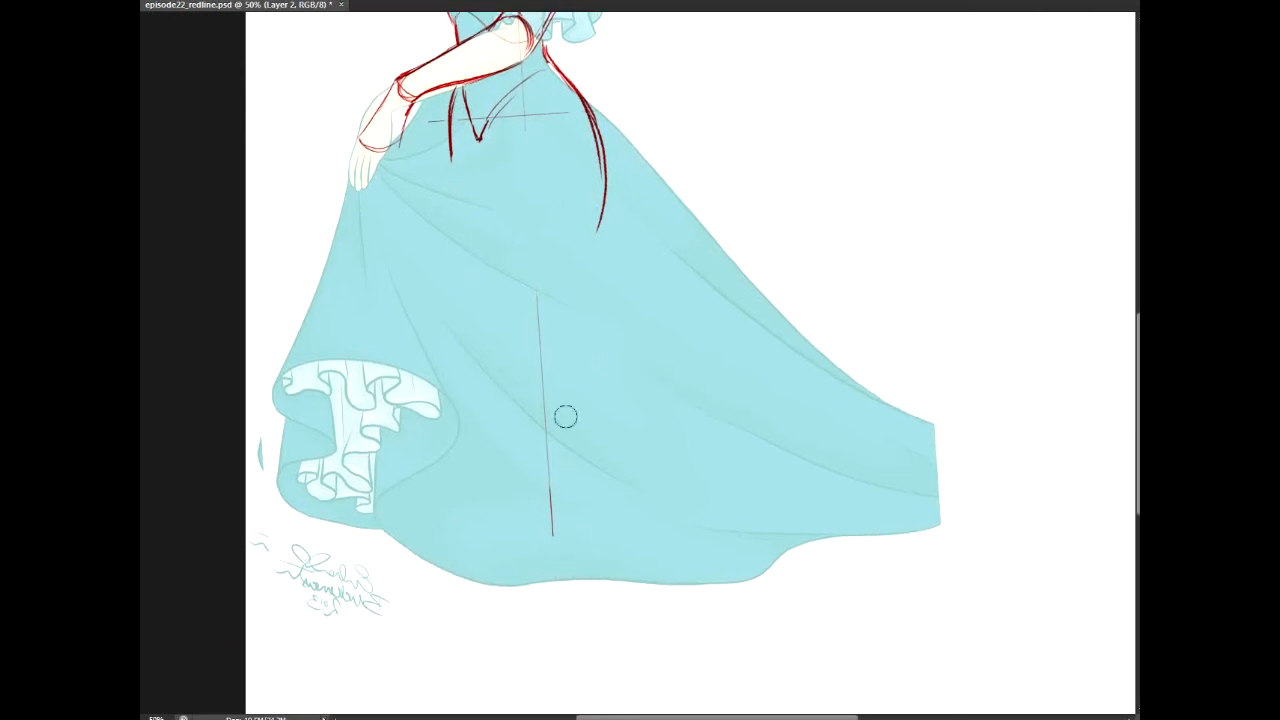
drag(539, 305, 552, 535)
Step: Draw a vertical plumb line from the neck to below the hem and a straight horizontal ground line across it at the hem
scroll(528, 146, up, 8)
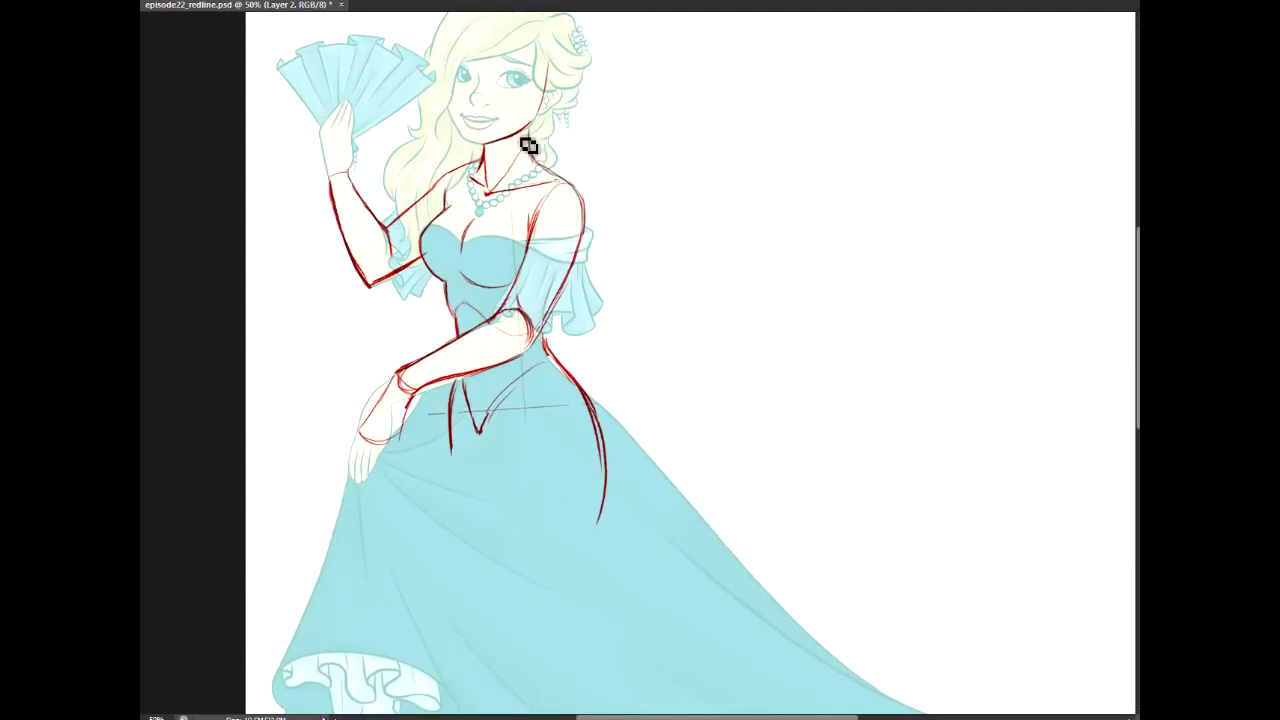
mouse_move(526, 149)
mouse_down()
mouse_move(523, 402)
mouse_move(552, 670)
mouse_move(529, 548)
mouse_up()
drag(375, 500, 712, 500)
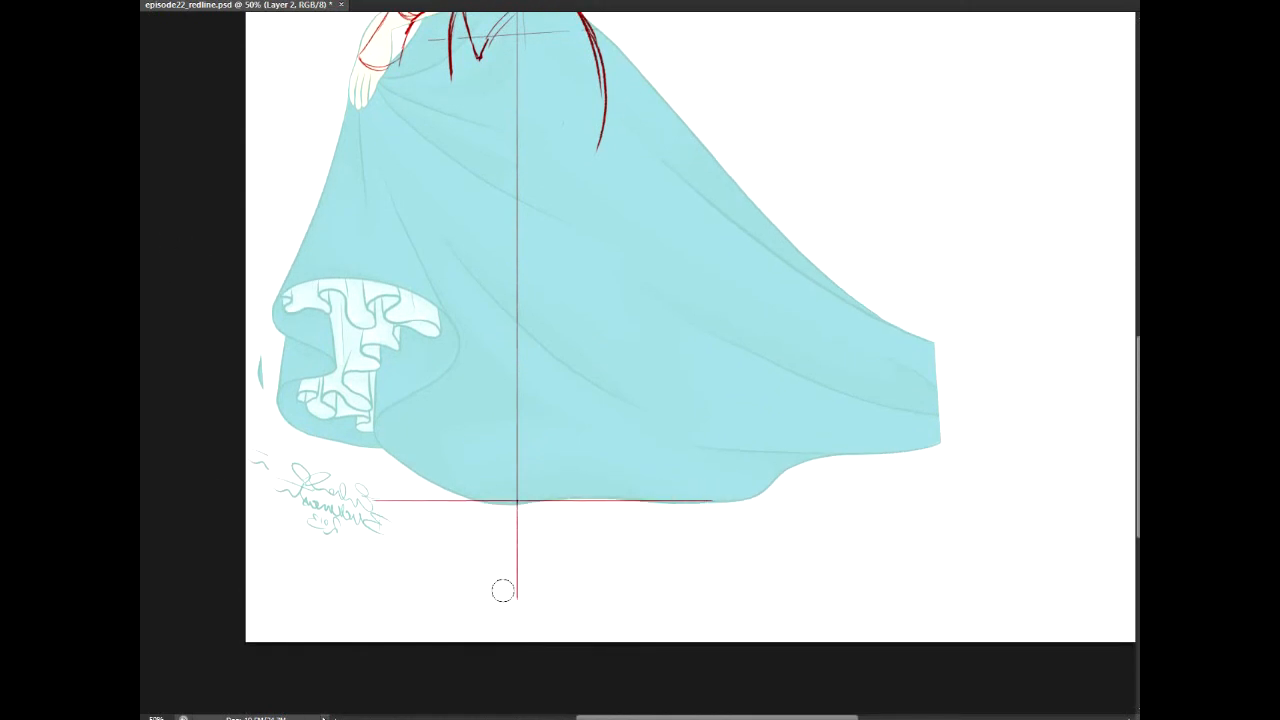
scroll(690, 360, up, 2)
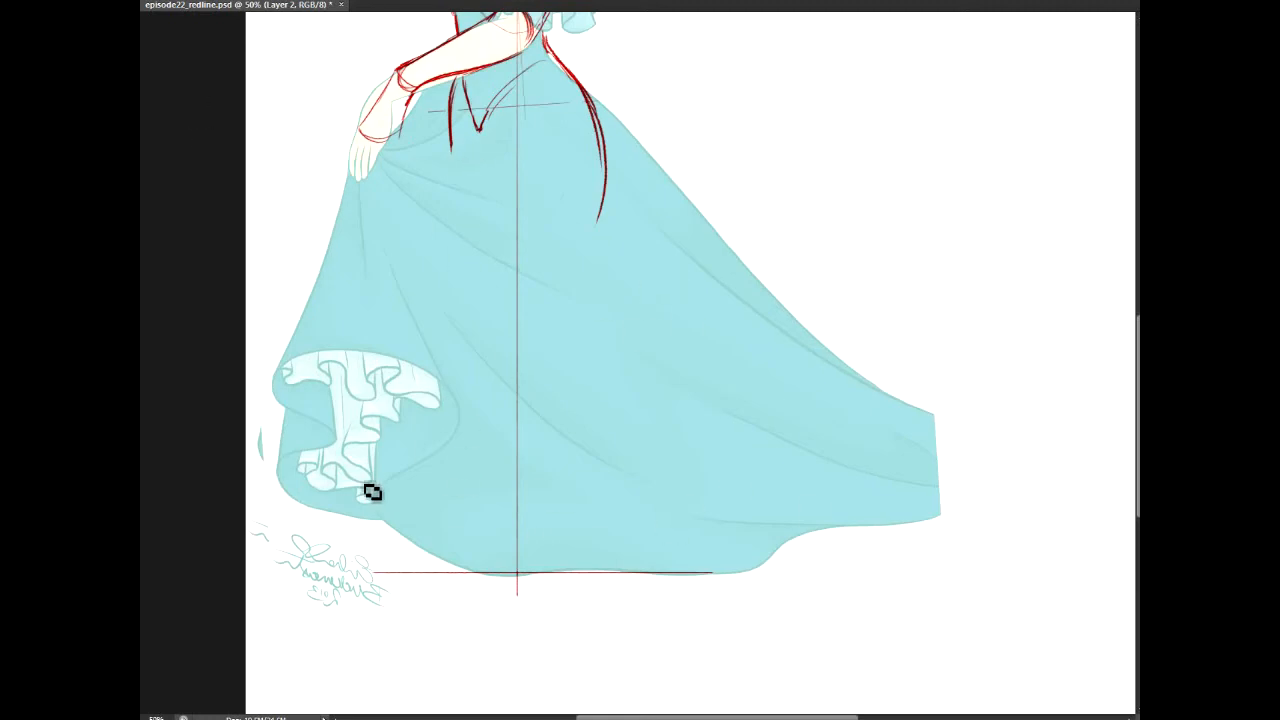
Step: Draw the far side of the face from the hair beside the forehead down the cheek and around to the chin
scroll(690, 360, up, 5)
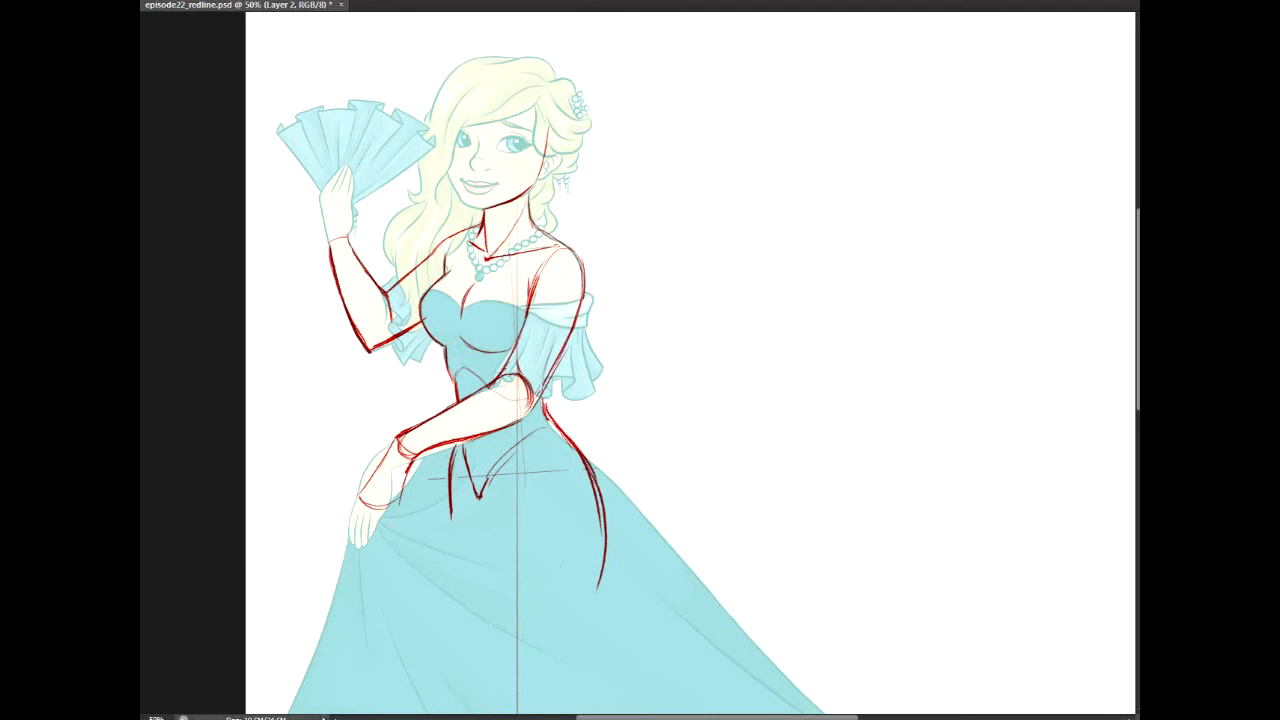
key(ctrl+plus)
key(ctrl+plus)
mouse_move(500, 210)
mouse_down()
mouse_move(537, 224)
mouse_move(783, 560)
mouse_up()
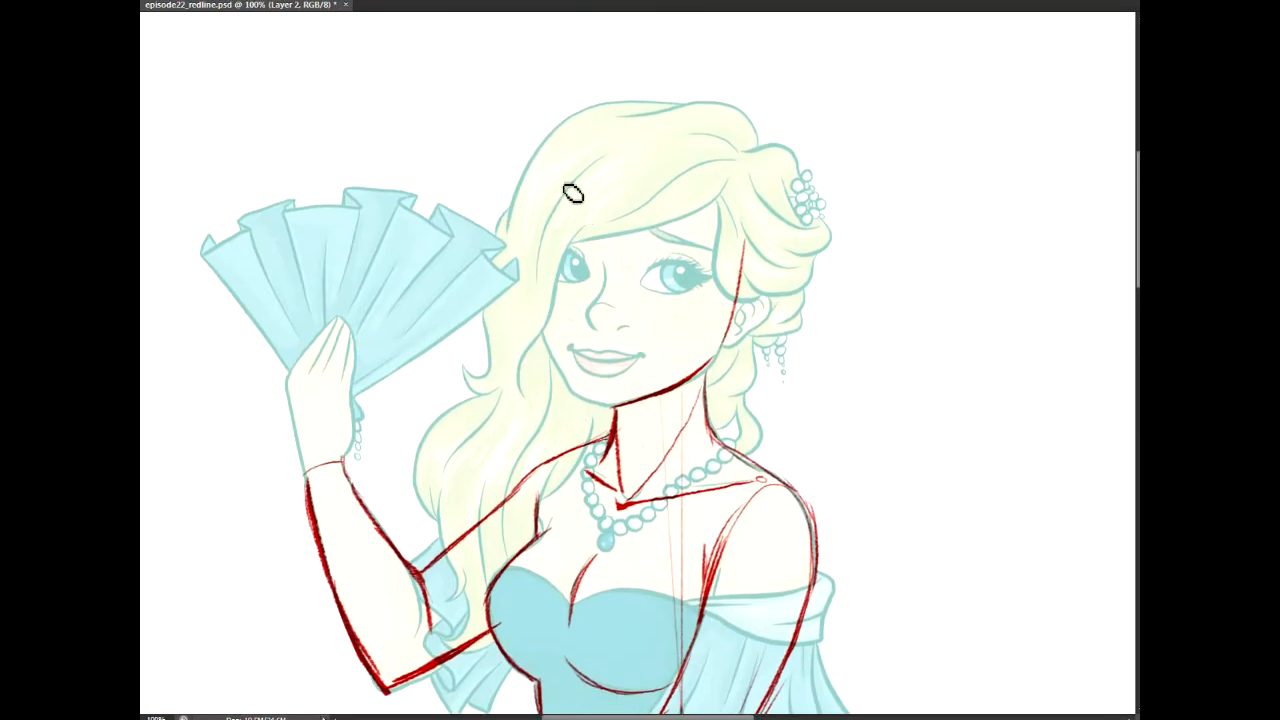
mouse_move(562, 150)
mouse_down()
mouse_move(536, 230)
mouse_move(536, 295)
mouse_move(543, 203)
mouse_move(543, 339)
mouse_move(531, 281)
mouse_move(578, 408)
mouse_move(612, 406)
mouse_up()
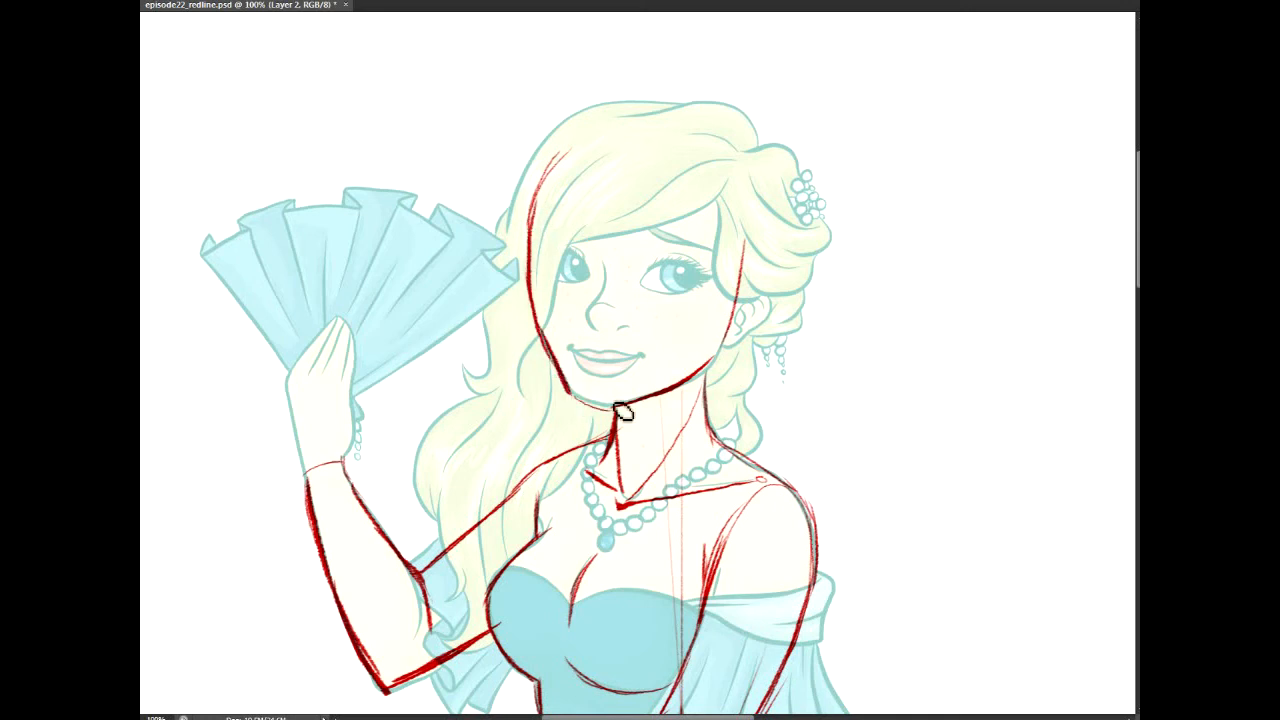
Step: Close the skull outline over the top and back of the head, and fill the strip behind the side face line solid red
drag(540, 190, 606, 125)
mouse_move(554, 160)
mouse_down()
mouse_move(677, 128)
mouse_move(628, 136)
mouse_move(746, 176)
mouse_move(656, 127)
mouse_move(776, 215)
mouse_move(764, 179)
mouse_move(760, 307)
mouse_move(772, 253)
mouse_move(720, 348)
mouse_up()
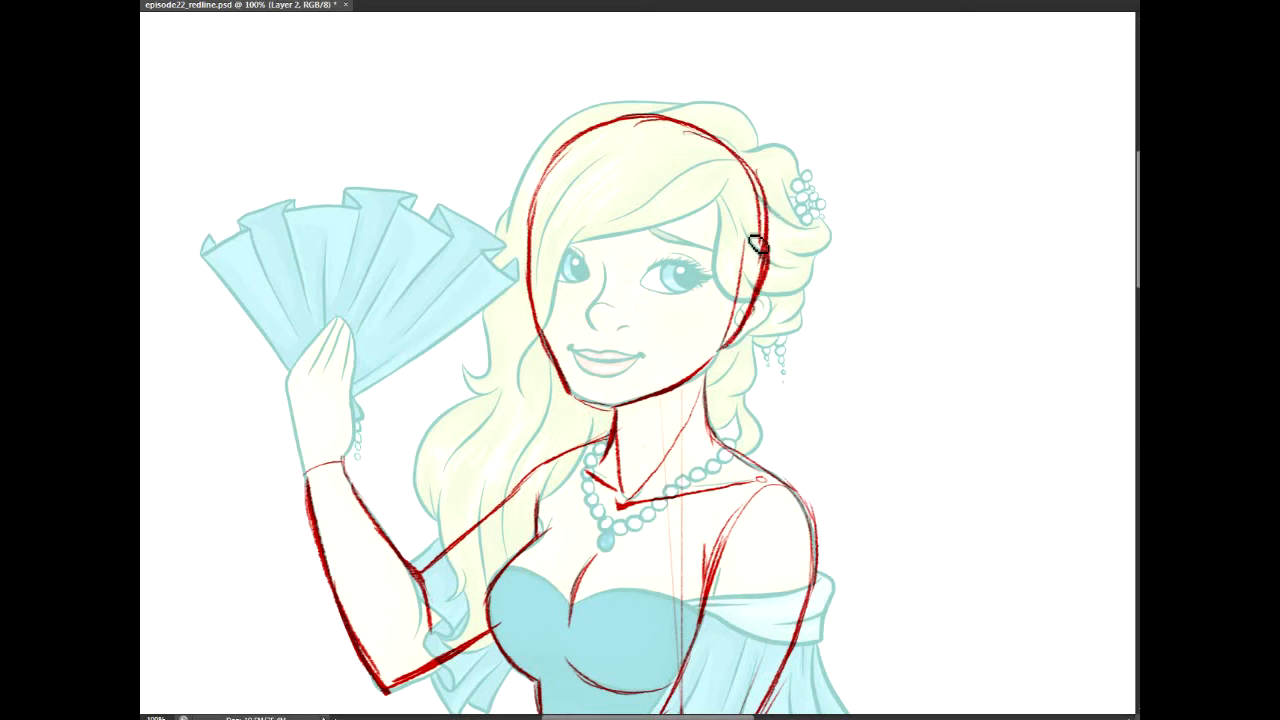
mouse_move(763, 195)
mouse_down()
mouse_move(740, 308)
mouse_move(748, 252)
mouse_move(760, 264)
mouse_move(748, 305)
mouse_move(762, 195)
mouse_move(735, 322)
mouse_up()
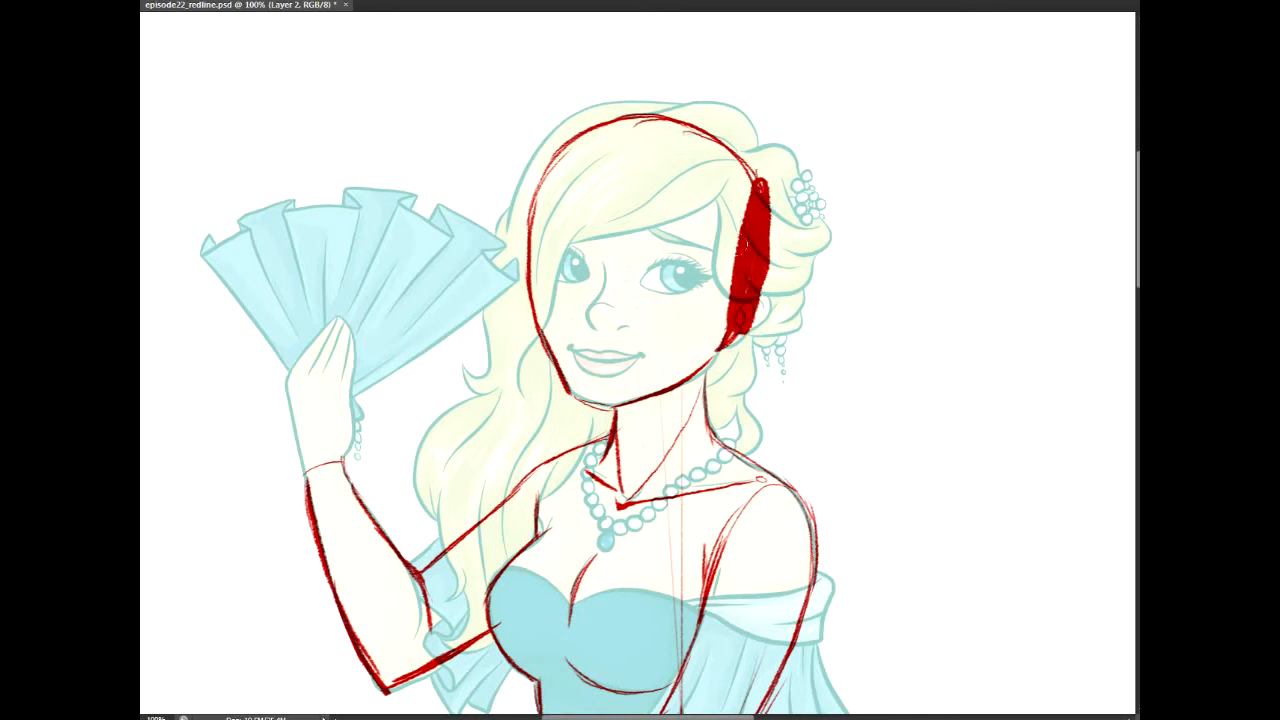
drag(759, 170, 779, 248)
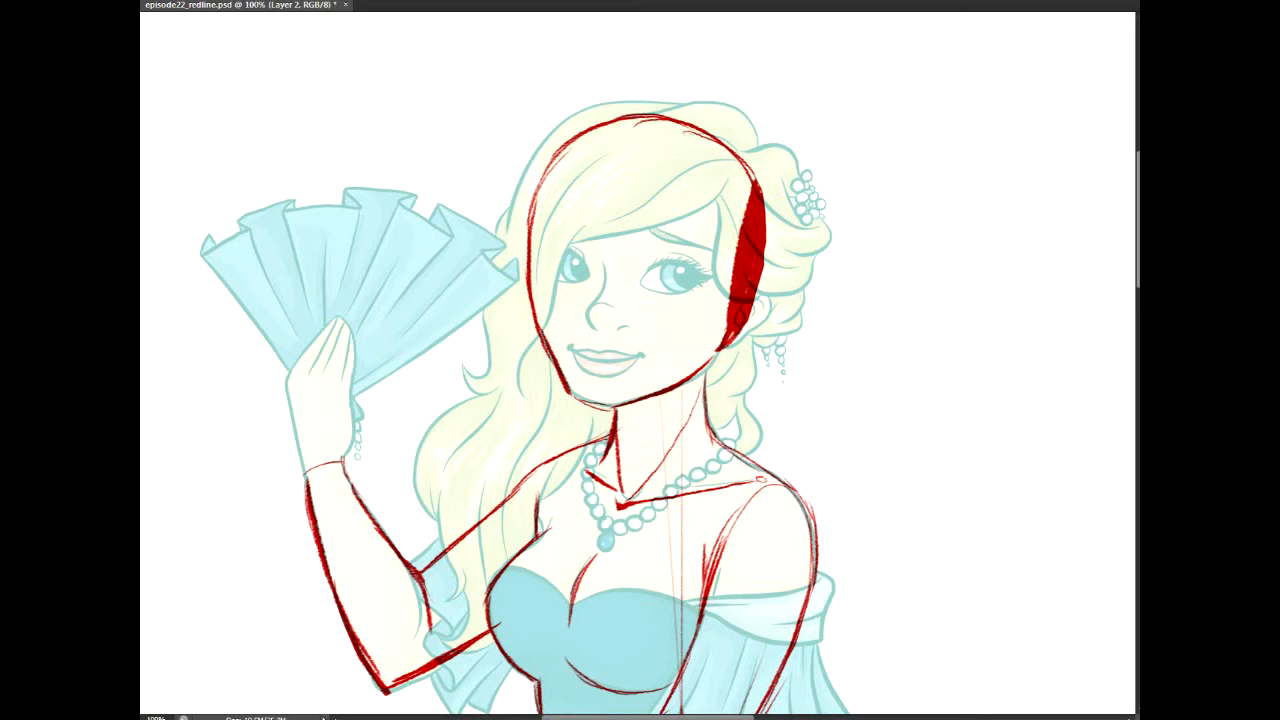
Step: Sketch a three-quarter head outline in the blank area beside the figure, with a short eye line and vertical centre and side-plane lines
drag(648, 717, 696, 717)
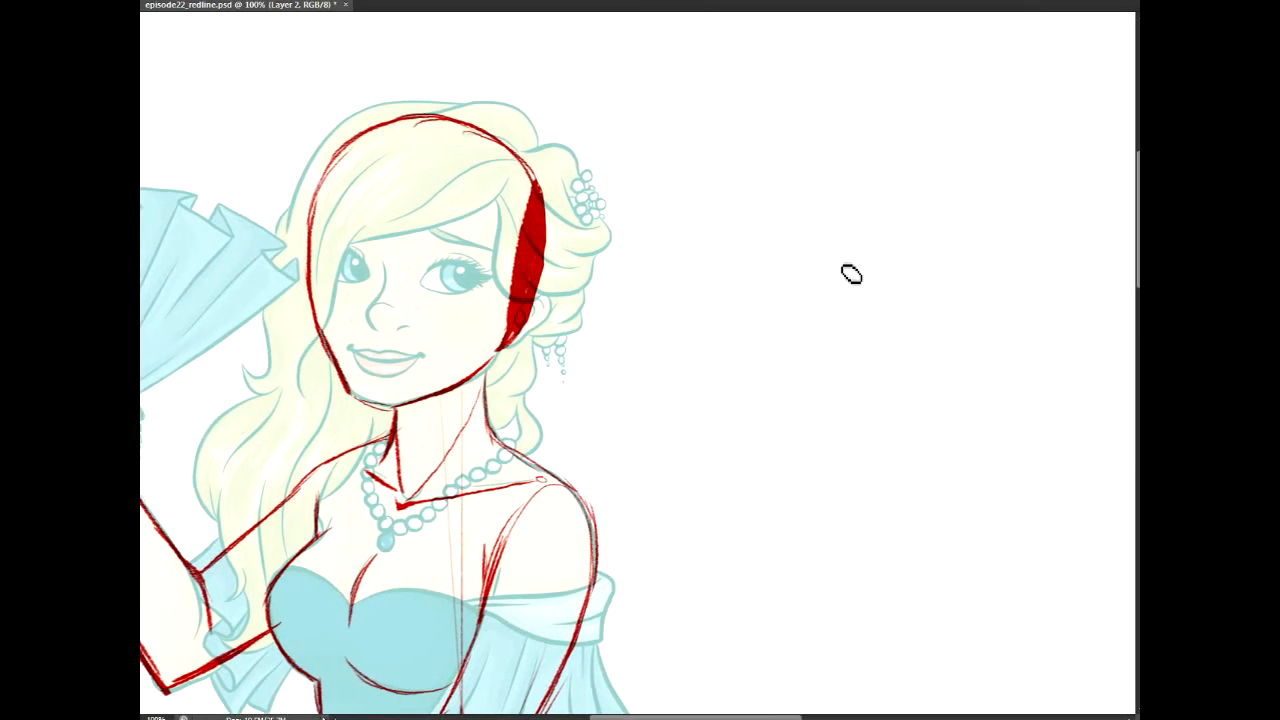
drag(735, 168, 723, 420)
key(ctrl+z)
mouse_move(733, 170)
mouse_down()
mouse_move(703, 298)
mouse_move(707, 405)
mouse_up()
mouse_move(692, 285)
mouse_down()
mouse_move(712, 440)
mouse_move(745, 487)
mouse_move(805, 470)
mouse_move(850, 400)
mouse_up()
mouse_move(735, 170)
mouse_down()
mouse_move(851, 160)
mouse_move(914, 209)
mouse_move(931, 320)
mouse_move(848, 405)
mouse_up()
drag(833, 205, 833, 432)
mouse_move(726, 214)
mouse_down()
mouse_move(719, 337)
mouse_move(780, 323)
mouse_move(742, 458)
mouse_up()
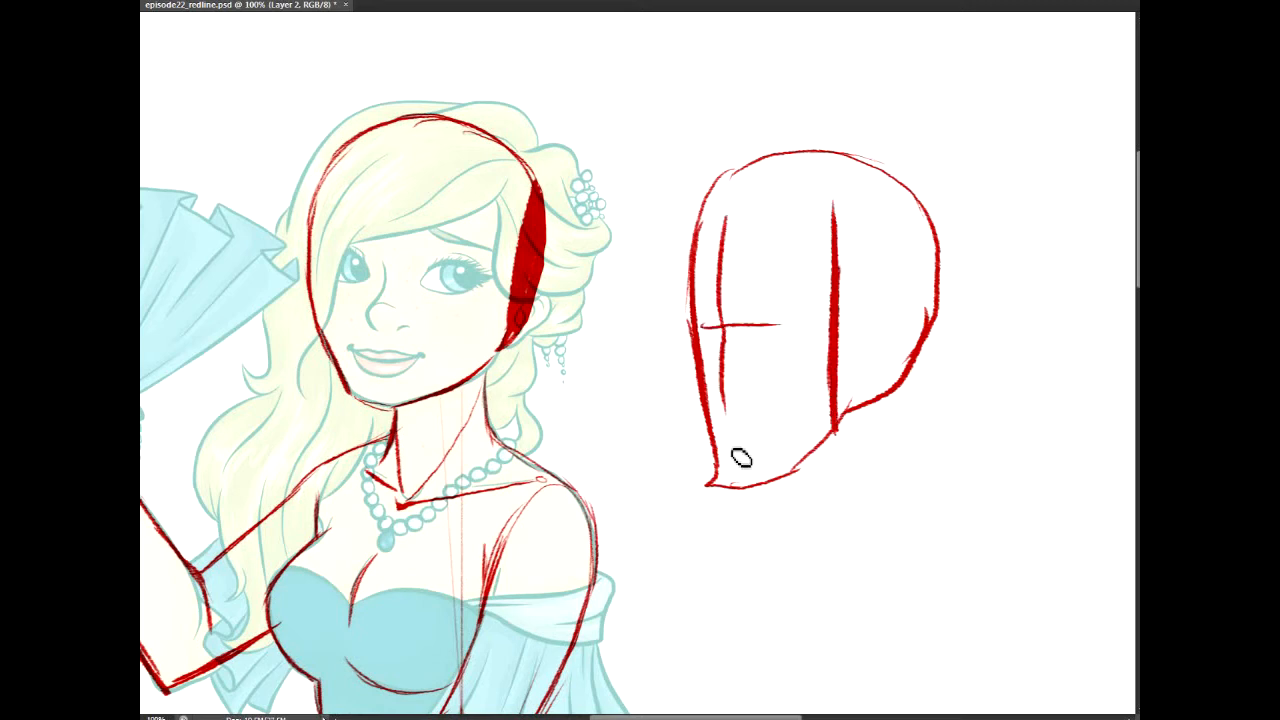
Step: Complete the example head's front plane with a thicker curved centre line and an arched top, and draw an oval side plane behind it
drag(722, 330, 744, 460)
mouse_move(726, 192)
mouse_down()
mouse_move(811, 194)
mouse_move(836, 320)
mouse_up()
drag(712, 206, 839, 226)
drag(733, 215, 720, 346)
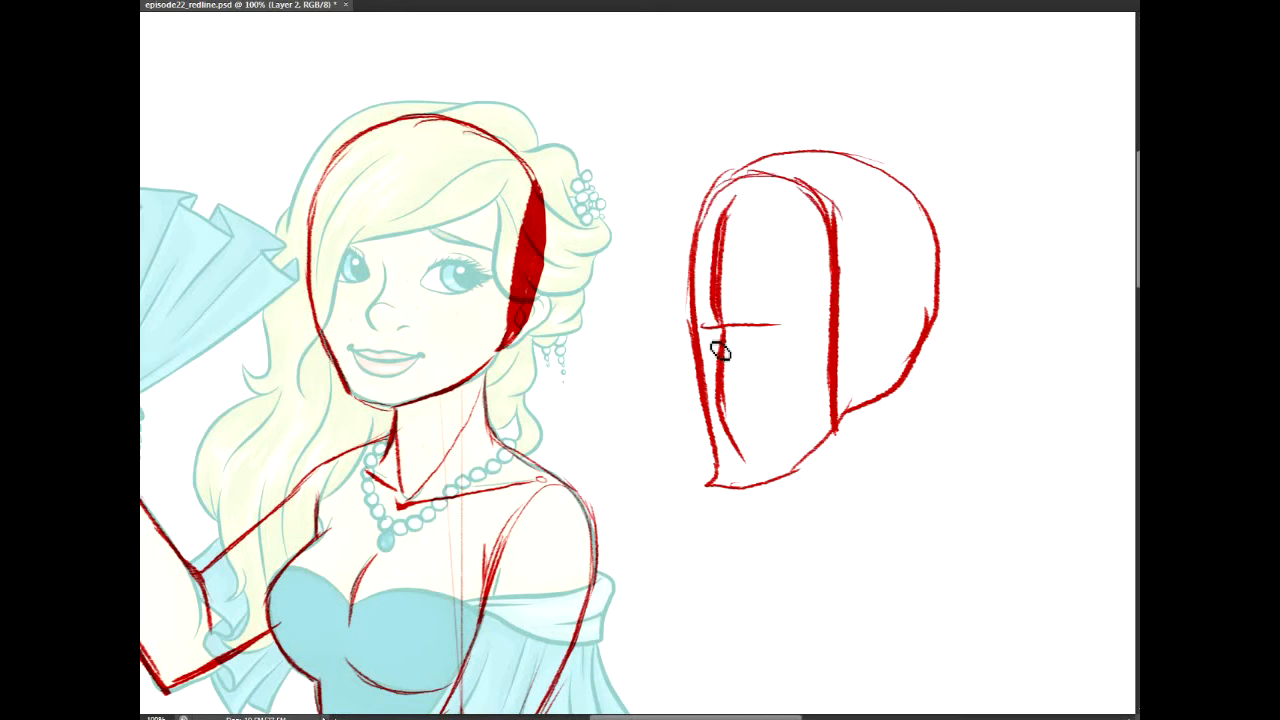
mouse_move(843, 233)
mouse_down()
mouse_move(927, 240)
mouse_move(933, 343)
mouse_move(885, 399)
mouse_move(843, 374)
mouse_move(907, 342)
mouse_up()
drag(835, 210, 914, 210)
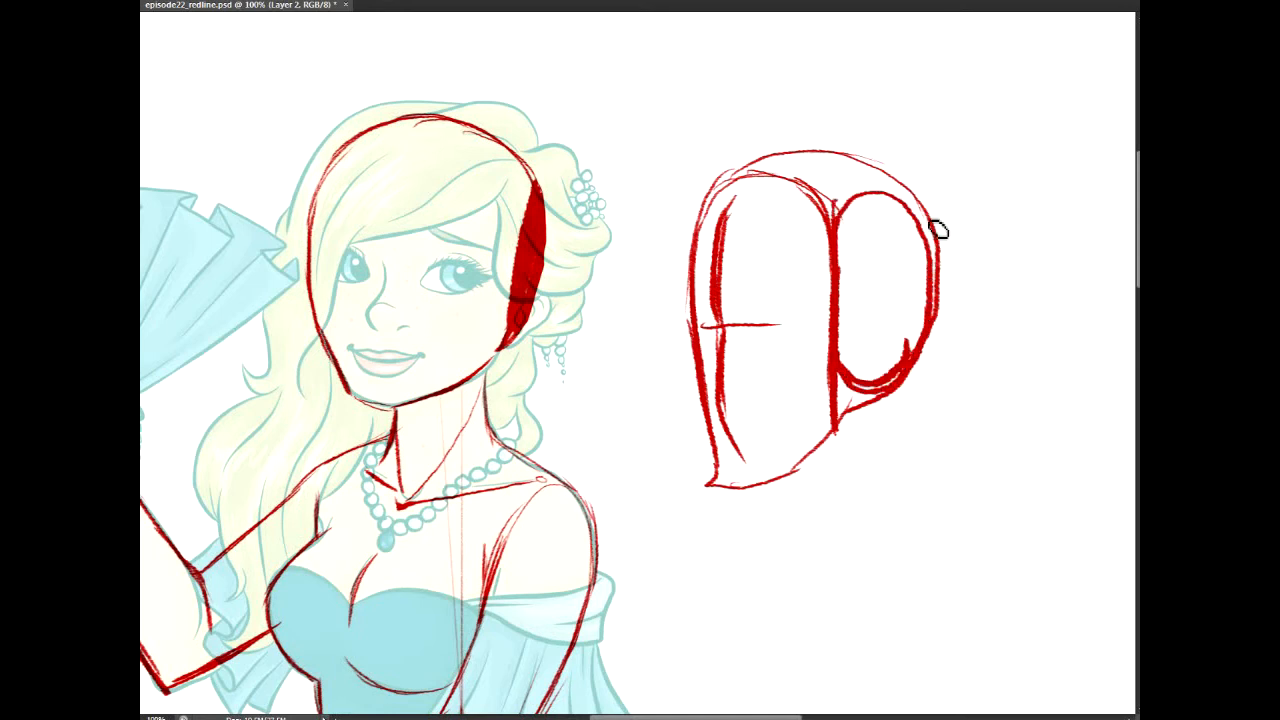
drag(700, 198, 790, 155)
Step: Draw a front-view head beside the three-quarter one: a circle with a vertical centre line, a horizontal line and a narrow jaw ending in a flat chin
drag(860, 333, 700, 320)
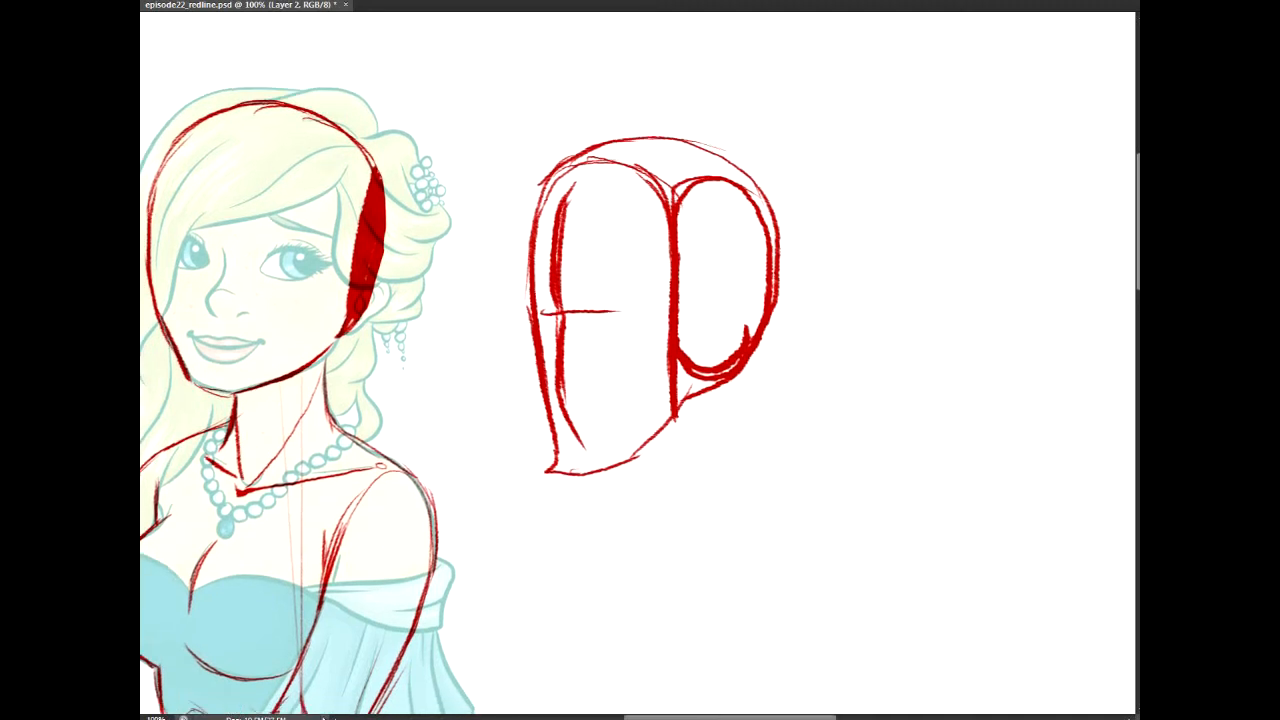
mouse_move(925, 340)
mouse_down()
mouse_move(831, 363)
mouse_move(933, 507)
mouse_up()
mouse_move(990, 456)
mouse_down()
mouse_move(885, 336)
mouse_move(985, 430)
mouse_up()
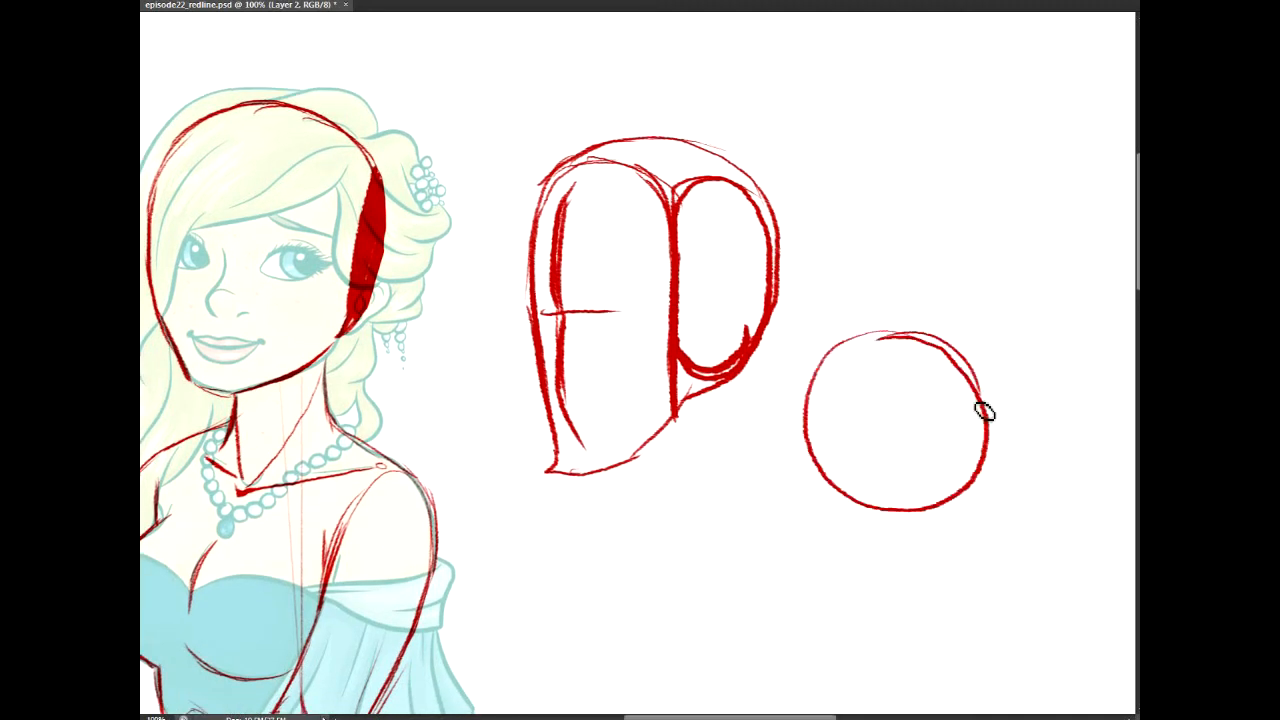
drag(895, 342, 895, 476)
drag(895, 617, 895, 474)
drag(850, 423, 957, 423)
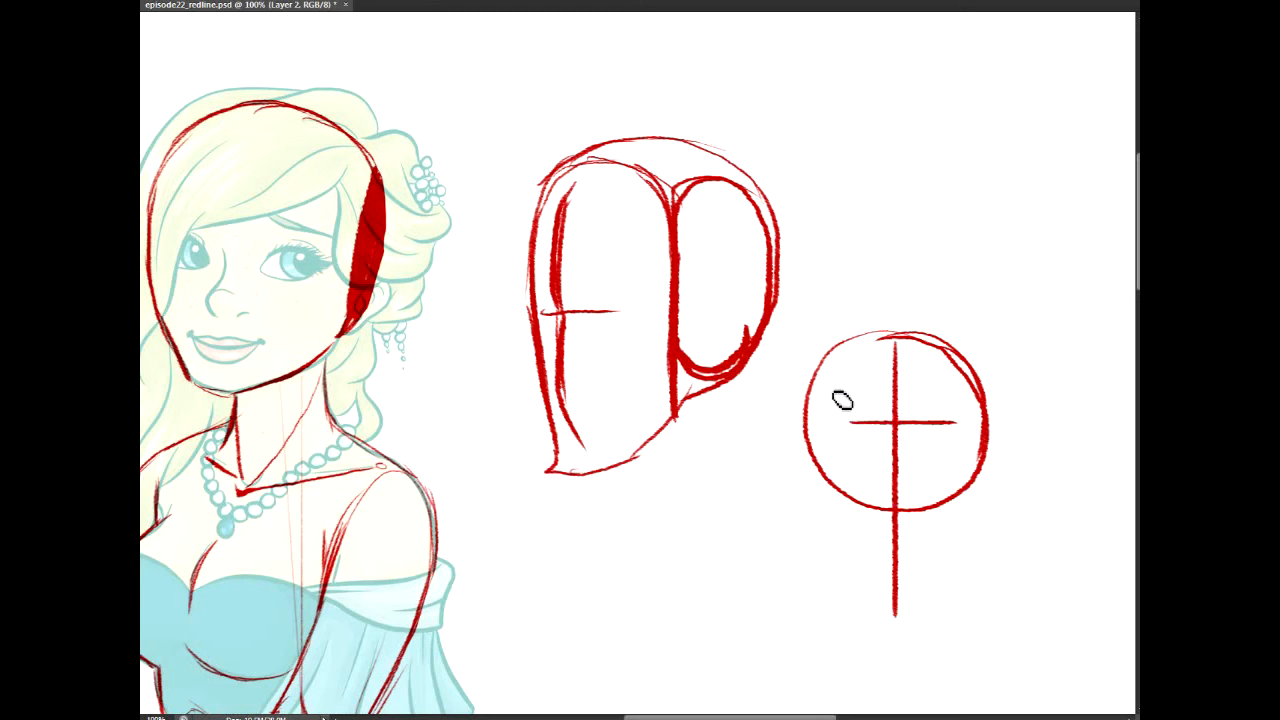
mouse_move(826, 357)
mouse_down()
mouse_move(826, 558)
mouse_move(889, 600)
mouse_move(928, 583)
mouse_up()
mouse_move(980, 493)
mouse_down()
mouse_move(925, 592)
mouse_move(940, 576)
mouse_up()
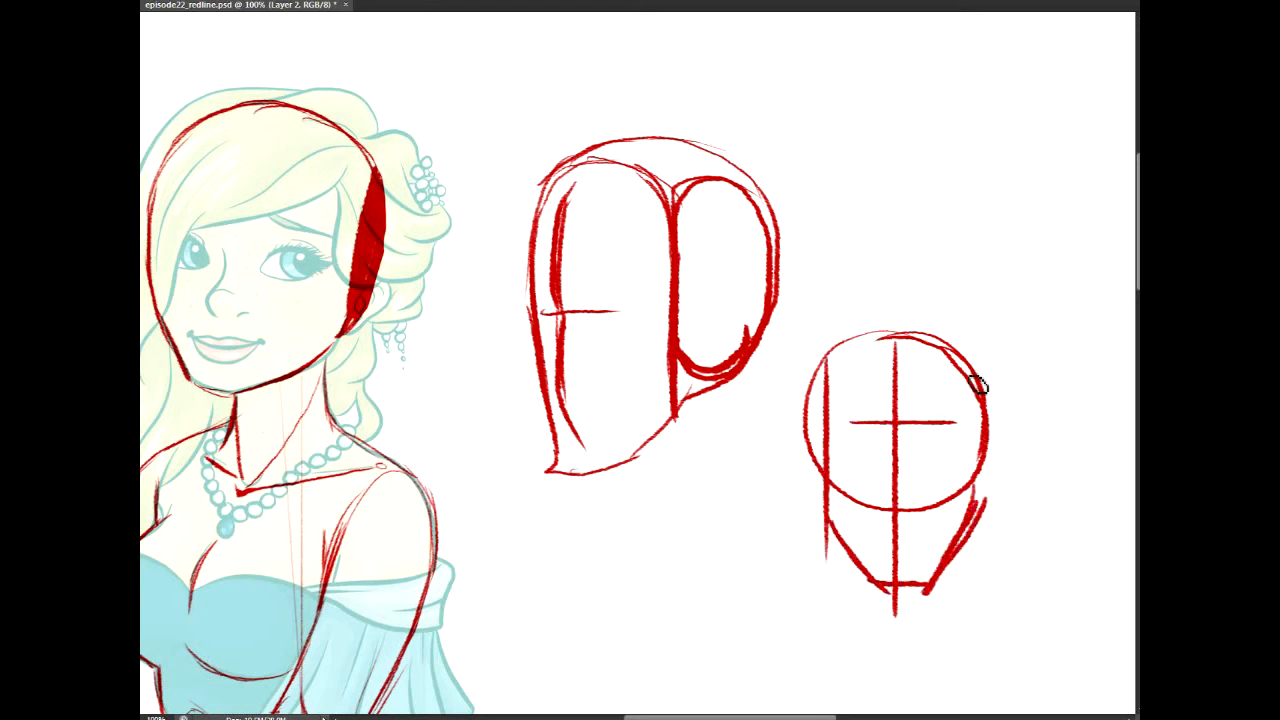
Step: Mark both straight sides of the front-view head and erase the circle's bulges outside them to flatten the skull
drag(978, 510, 972, 368)
drag(820, 358, 824, 525)
drag(975, 414, 972, 367)
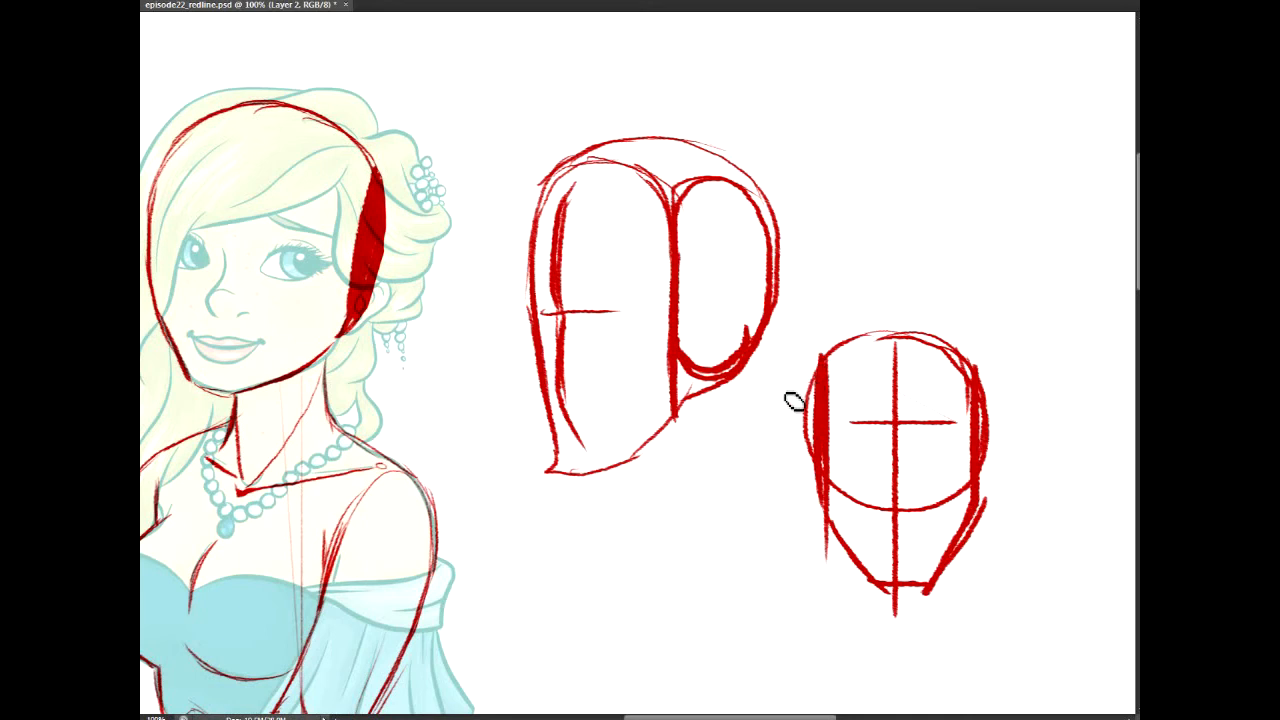
drag(820, 497, 812, 355)
drag(980, 354, 996, 493)
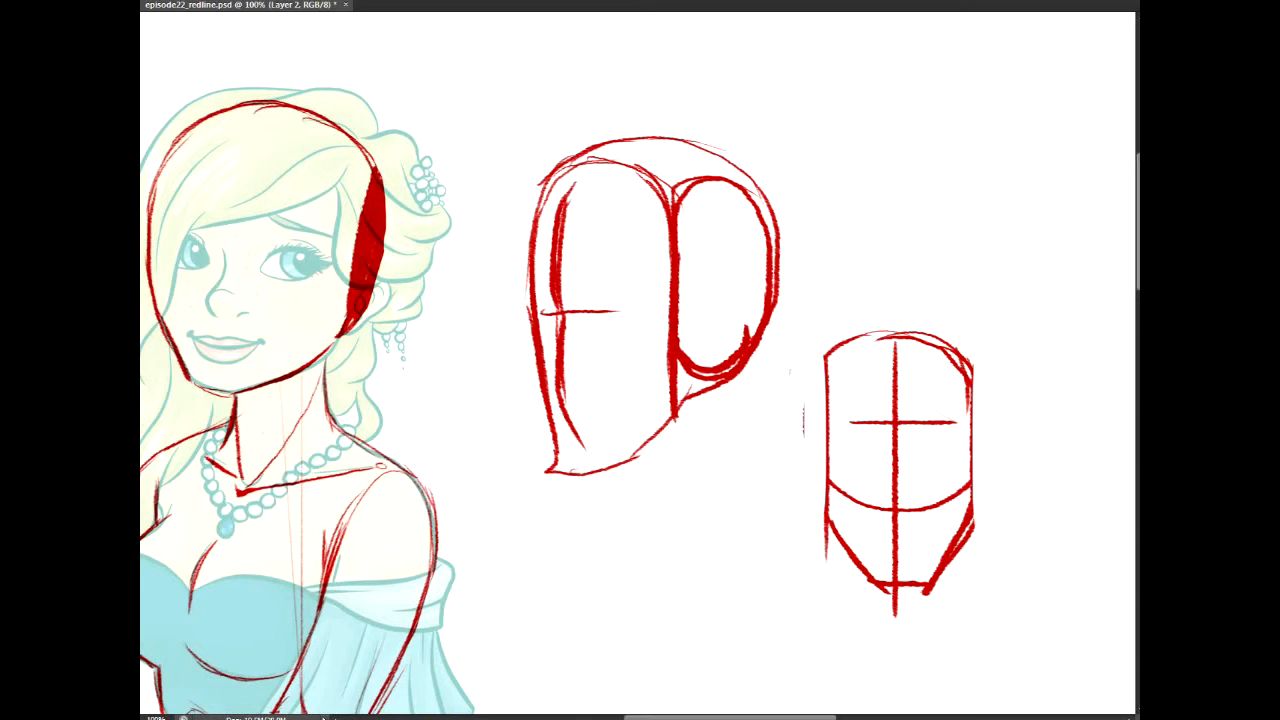
Step: Redraw the front-view head's rounded outer sides, shade the strips at the temples, and add an ear and a lower horizontal guide
drag(808, 418, 820, 486)
drag(983, 428, 990, 505)
mouse_move(848, 450)
mouse_down()
mouse_move(956, 452)
mouse_move(997, 477)
mouse_move(980, 500)
mouse_up()
mouse_move(809, 430)
mouse_down()
mouse_move(857, 343)
mouse_move(812, 418)
mouse_up()
drag(966, 364, 987, 418)
drag(971, 368, 977, 422)
drag(824, 384, 821, 423)
drag(838, 350, 820, 424)
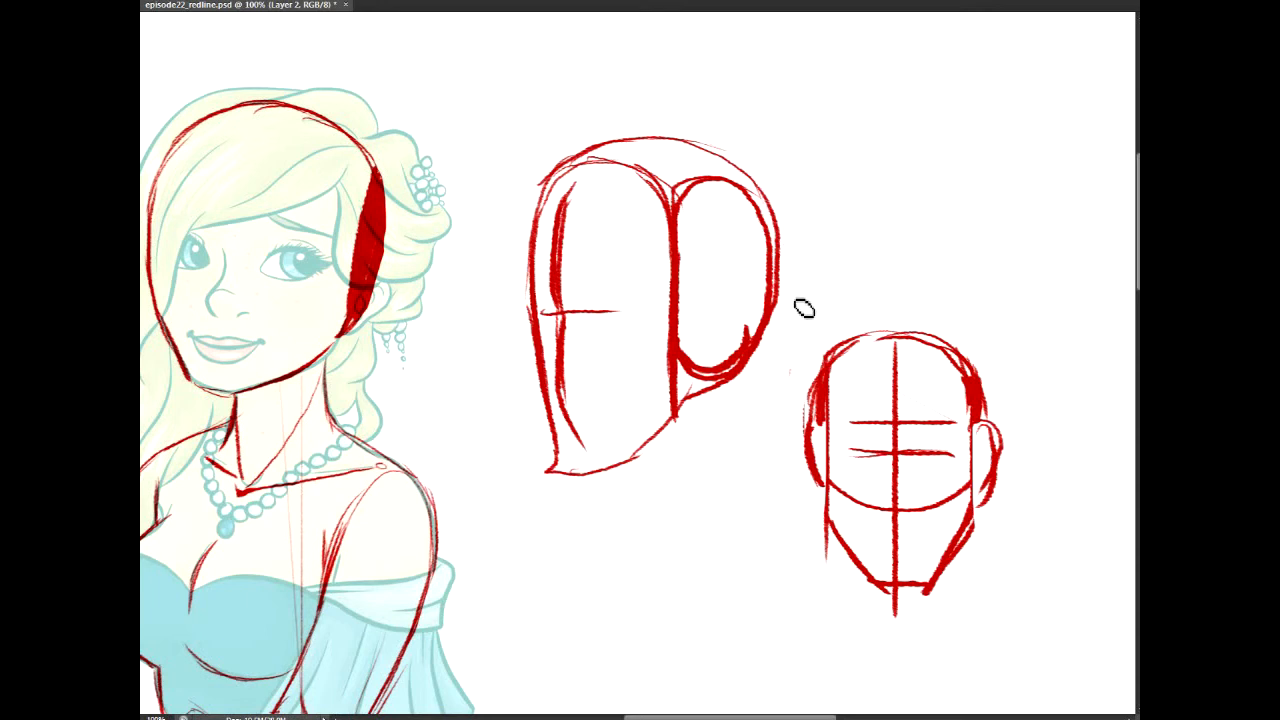
Step: Sketch a small diagram above the front-view head: a curved skull edge with a side strip, a circle and a small wedge
drag(842, 190, 870, 285)
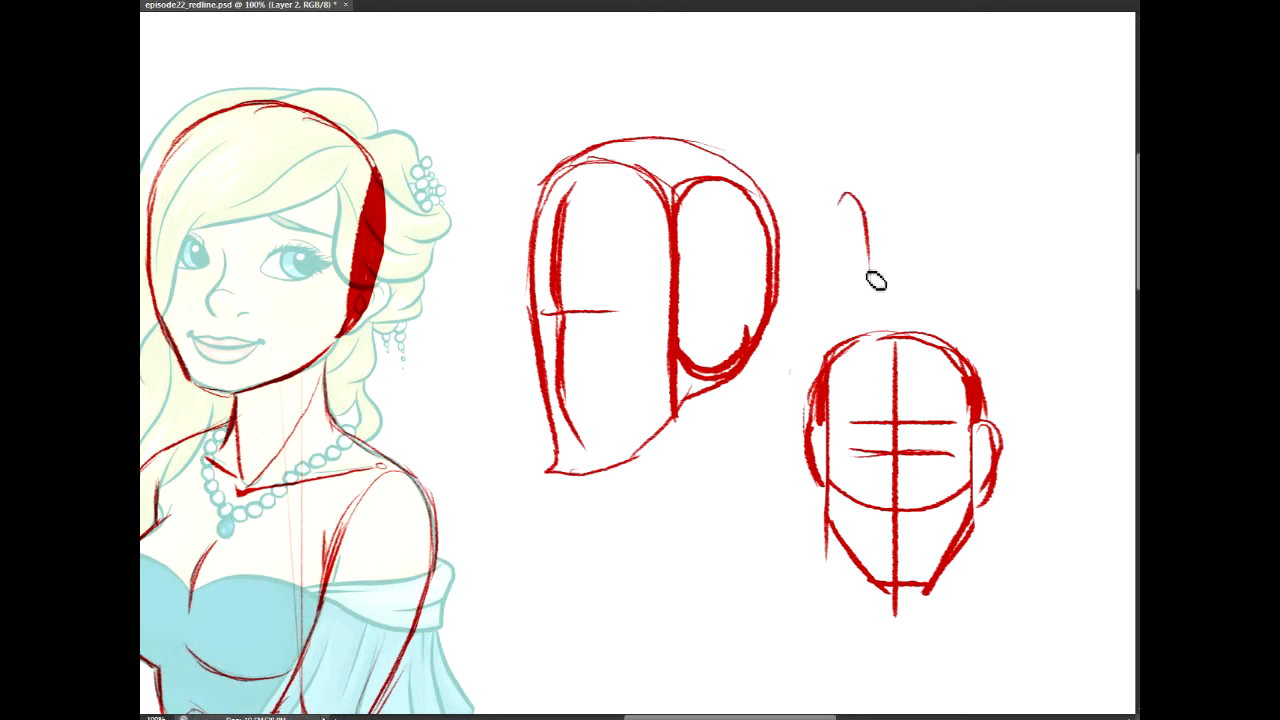
mouse_move(838, 172)
mouse_down()
mouse_move(841, 213)
mouse_move(845, 258)
mouse_up()
mouse_move(910, 138)
mouse_down()
mouse_move(845, 192)
mouse_move(842, 242)
mouse_up()
drag(860, 184, 864, 322)
mouse_move(878, 208)
mouse_down()
mouse_move(867, 270)
mouse_move(864, 318)
mouse_up()
mouse_move(905, 233)
mouse_down()
mouse_move(891, 289)
mouse_move(900, 242)
mouse_up()
mouse_move(958, 280)
mouse_down()
mouse_move(934, 322)
mouse_move(958, 322)
mouse_move(945, 320)
mouse_up()
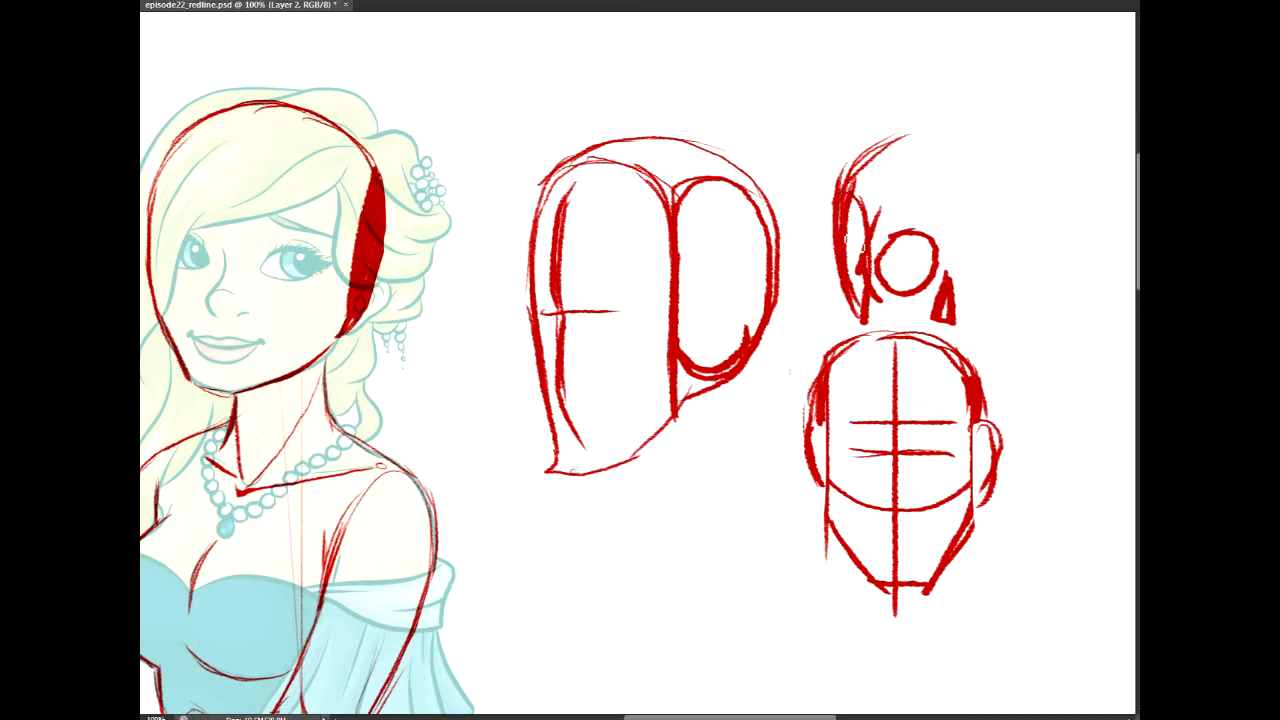
mouse_move(834, 186)
mouse_down()
mouse_move(908, 136)
mouse_move(984, 131)
mouse_move(908, 136)
mouse_up()
mouse_move(880, 288)
mouse_down()
mouse_move(912, 250)
mouse_move(898, 272)
mouse_move(920, 290)
mouse_up()
Step: Draw an arched eyebrow over the woman's eye nearer the fan and a slanted eyebrow over her other eye
drag(710, 356, 1089, 370)
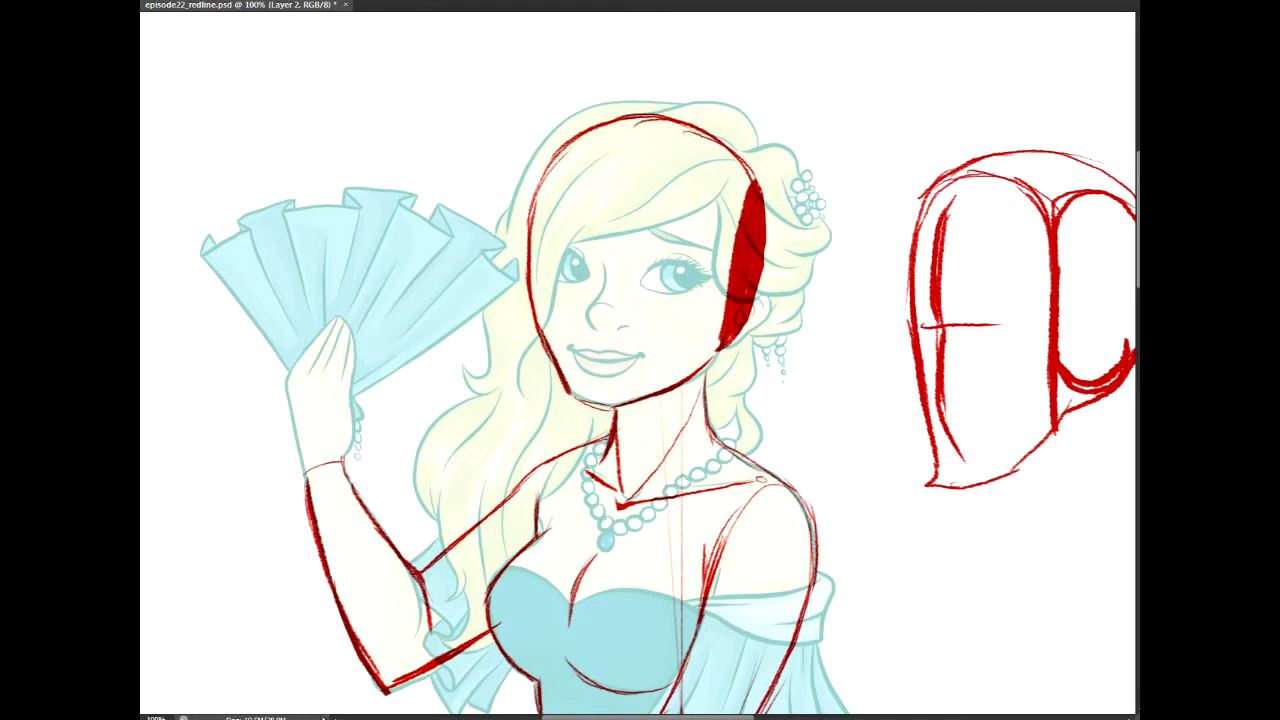
key(ctrl+plus)
mouse_move(644, 115)
mouse_down()
mouse_move(657, 196)
mouse_move(736, 288)
mouse_up()
mouse_move(538, 255)
mouse_down()
mouse_move(566, 241)
mouse_move(622, 259)
mouse_up()
key(ctrl+z)
drag(538, 262, 641, 272)
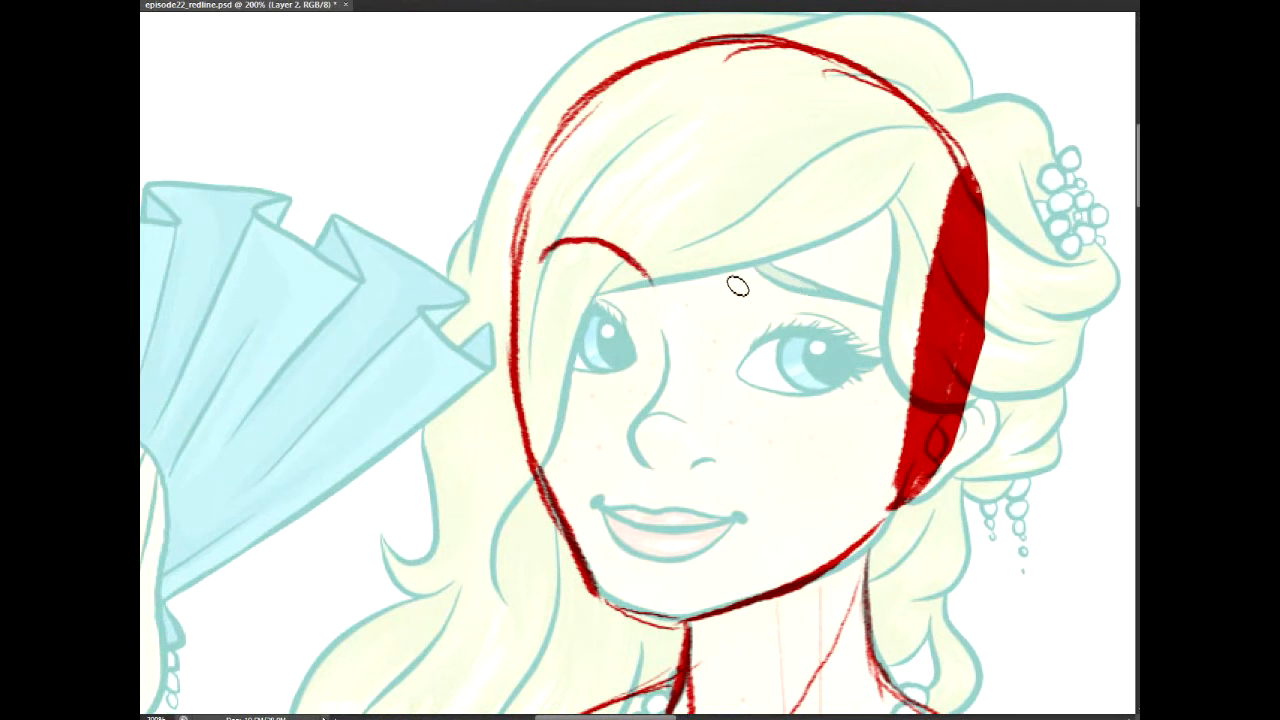
mouse_move(740, 266)
mouse_down()
mouse_move(754, 287)
mouse_move(872, 313)
mouse_up()
key(ctrl+z)
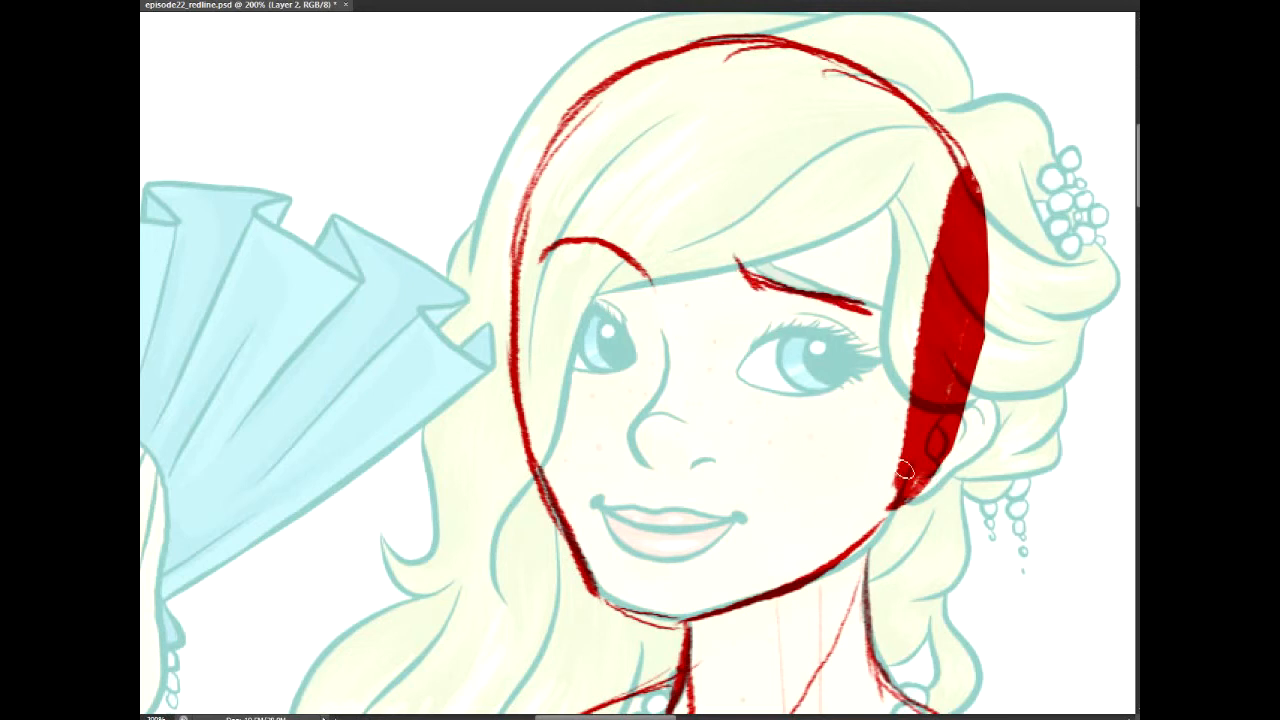
Step: Thicken the jawline below the filled strip, the neck line under it and the underside of the chin
mouse_move(896, 494)
mouse_down()
mouse_move(832, 563)
mouse_move(909, 500)
mouse_move(792, 577)
mouse_up()
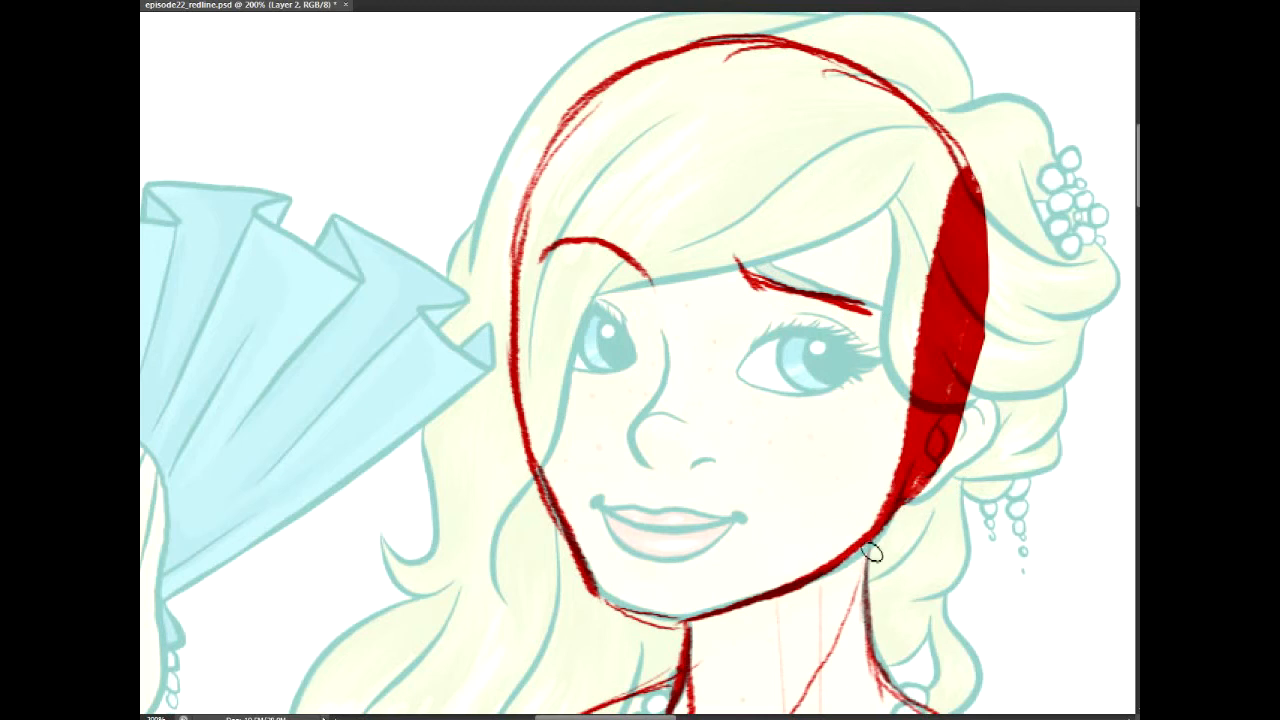
drag(880, 522, 872, 684)
mouse_move(602, 598)
mouse_down()
mouse_move(689, 618)
mouse_move(629, 614)
mouse_move(642, 599)
mouse_move(692, 625)
mouse_up()
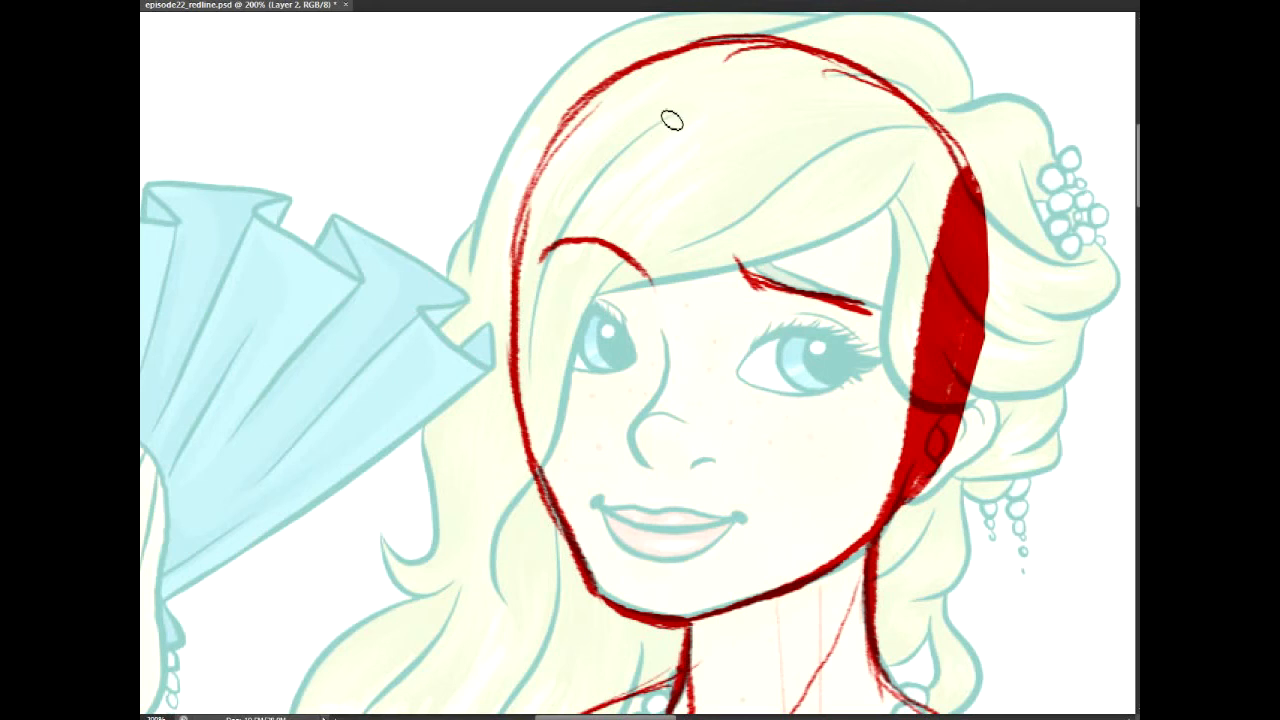
Step: Draw a curved centre line down the forehead and a curved guide across the face at the lower edge of the eyes
drag(706, 84, 672, 272)
key(ctrl+z)
mouse_move(711, 92)
mouse_down()
mouse_move(676, 185)
mouse_move(673, 268)
mouse_up()
mouse_move(530, 343)
mouse_down()
mouse_move(599, 378)
mouse_move(713, 390)
mouse_up()
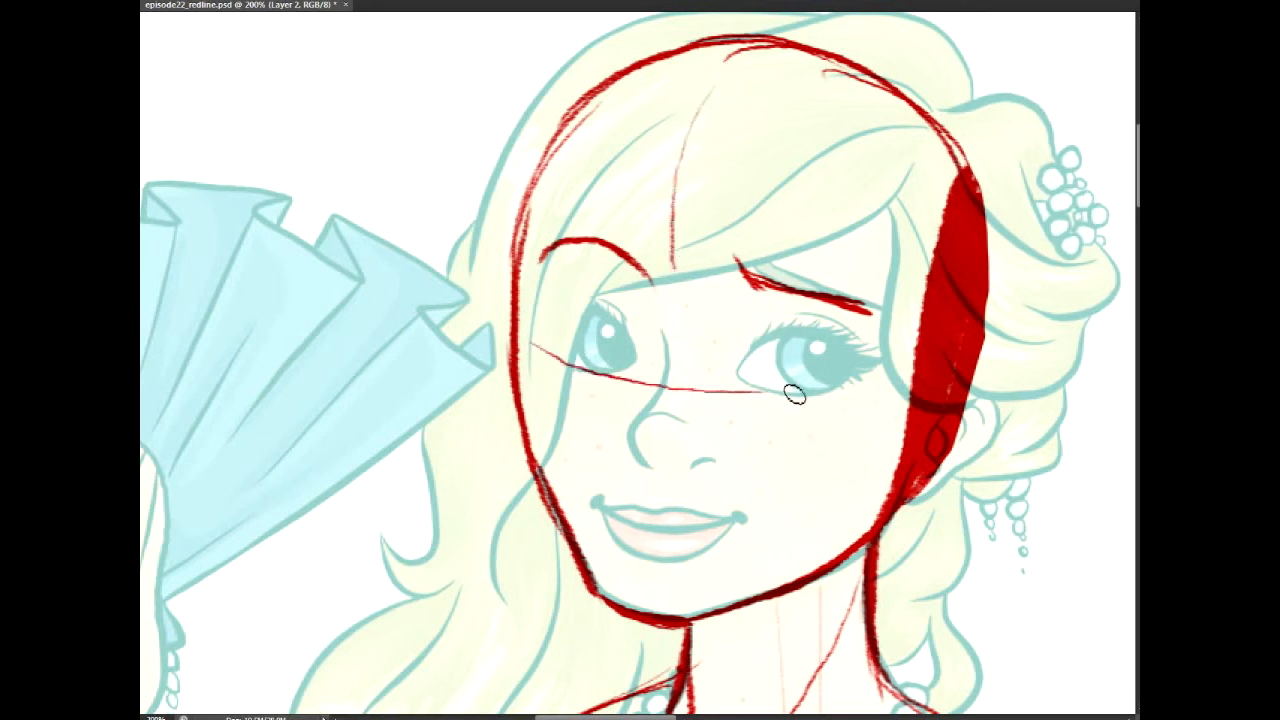
key(ctrl+z)
mouse_move(545, 352)
mouse_down()
mouse_move(755, 401)
mouse_move(830, 392)
mouse_up()
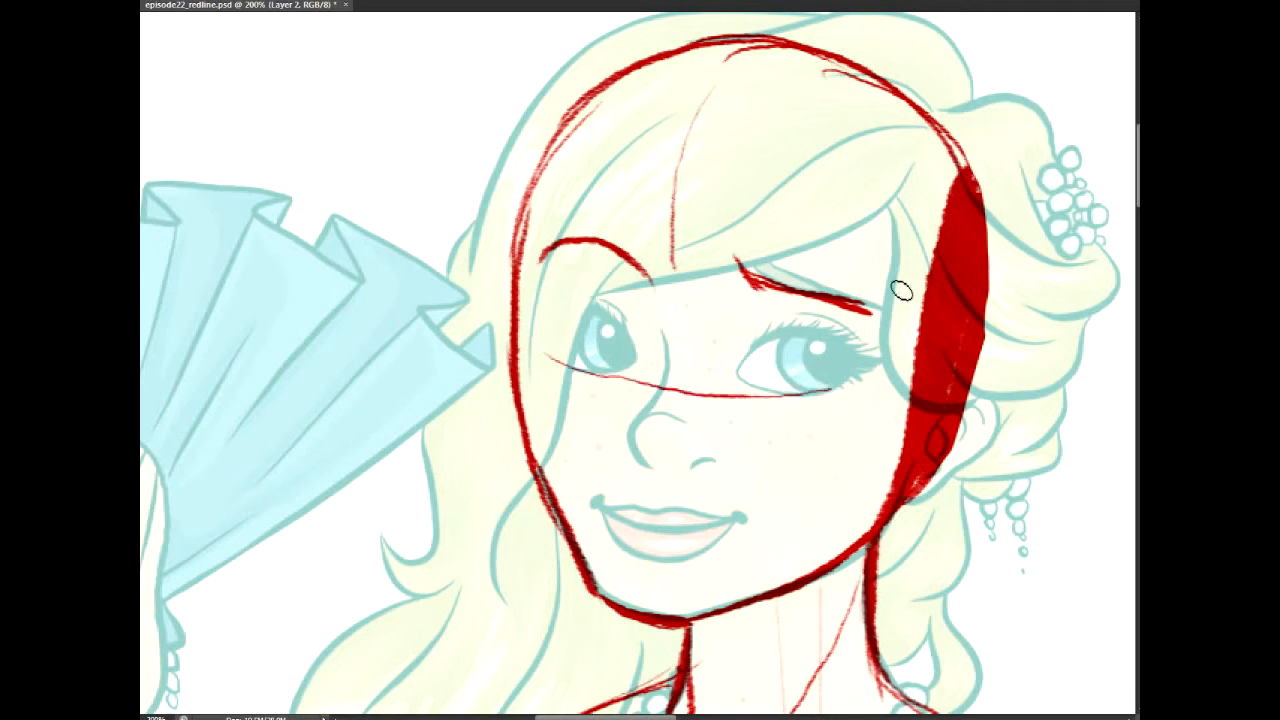
Step: Extend the outer edge of the filled strip and draw a light curved guide across the face at the base of the nose
mouse_move(986, 219)
mouse_down()
mouse_move(971, 378)
mouse_move(915, 492)
mouse_move(884, 527)
mouse_up()
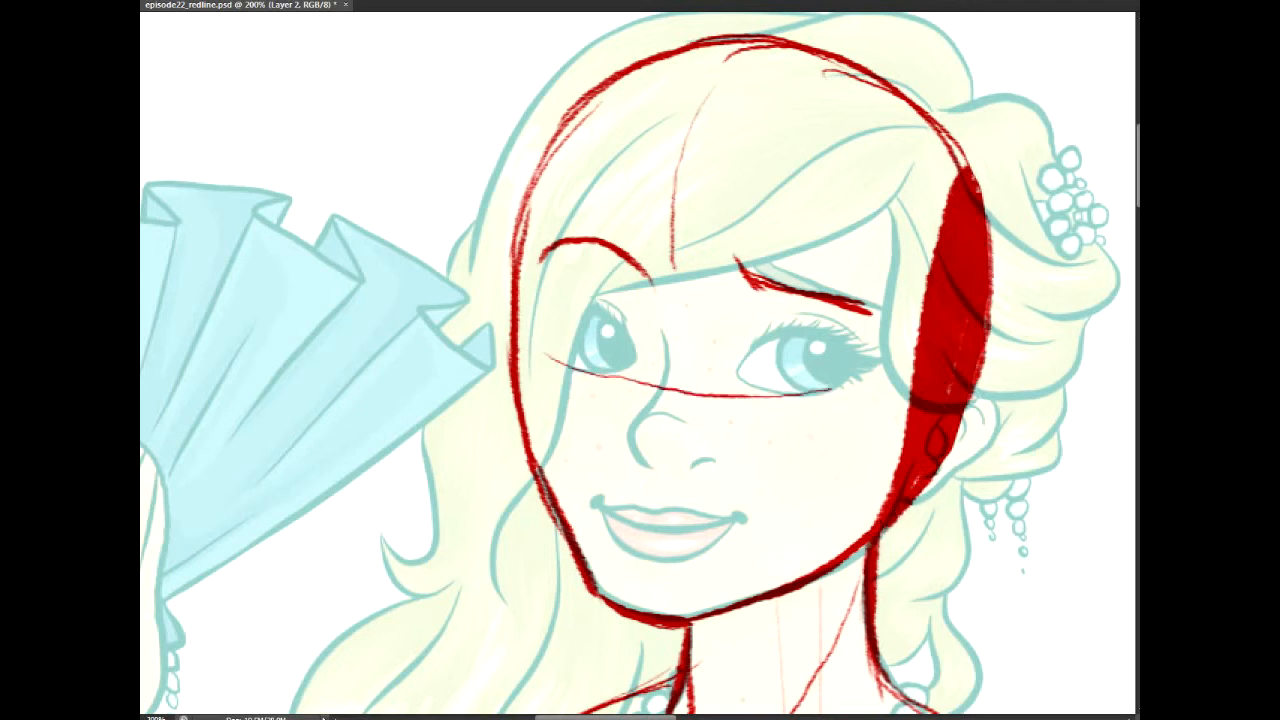
key(ctrl+comma)
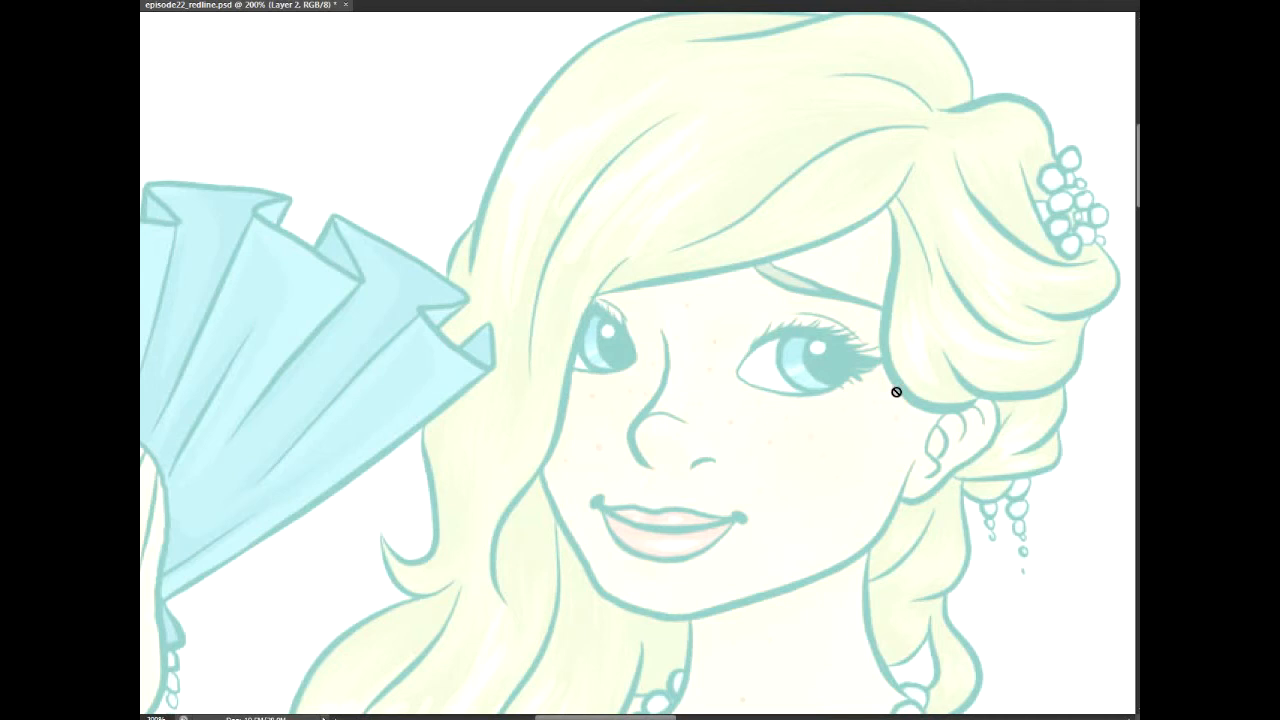
key(ctrl+comma)
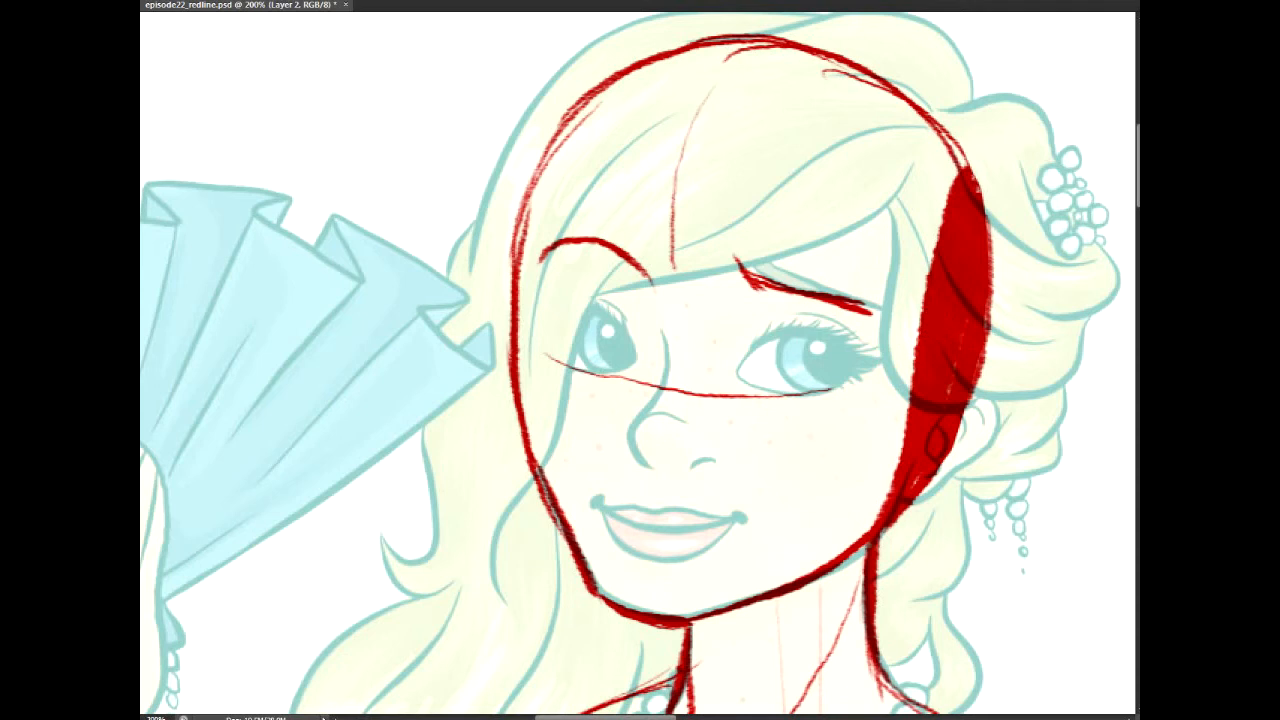
mouse_move(566, 441)
mouse_down()
mouse_move(672, 481)
mouse_move(774, 484)
mouse_move(885, 440)
mouse_up()
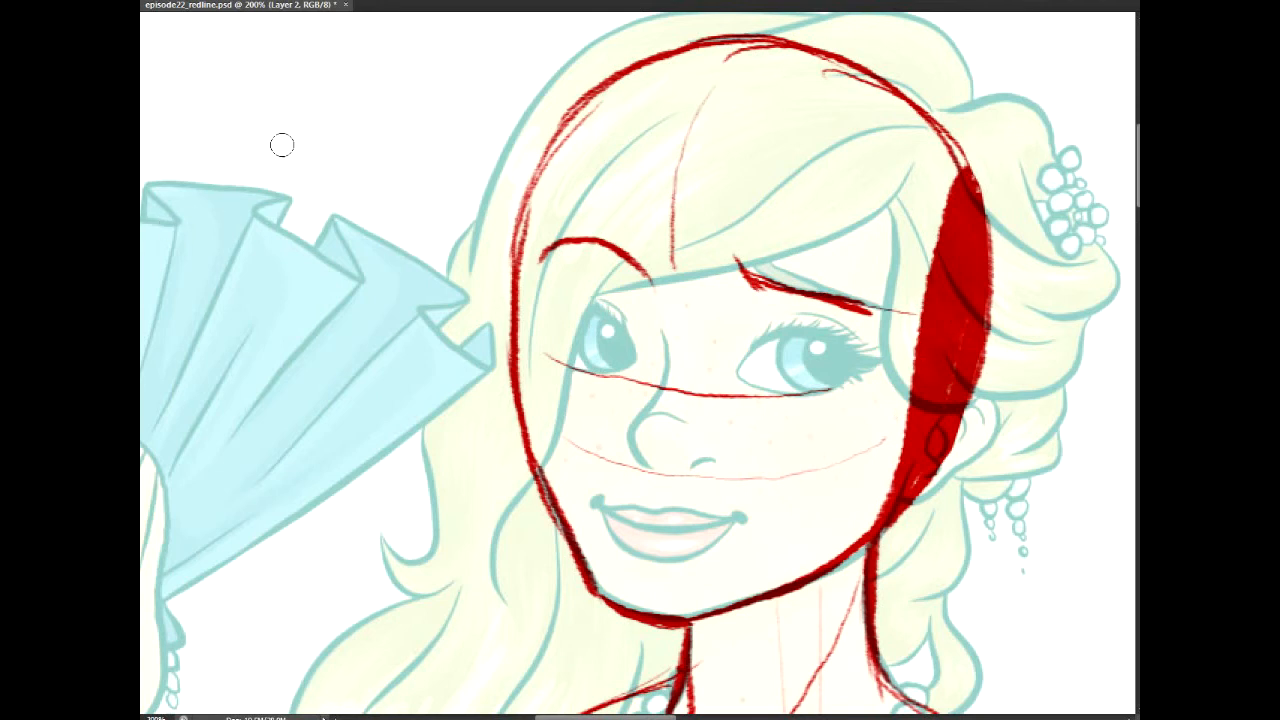
Step: Erase an ear shape out of the filled strip between the brow and nose guides, and draw the ear's outline and inner folds
mouse_move(928, 335)
mouse_down()
mouse_move(945, 335)
mouse_move(962, 365)
mouse_move(930, 420)
mouse_move(916, 407)
mouse_move(935, 330)
mouse_move(915, 425)
mouse_move(934, 374)
mouse_up()
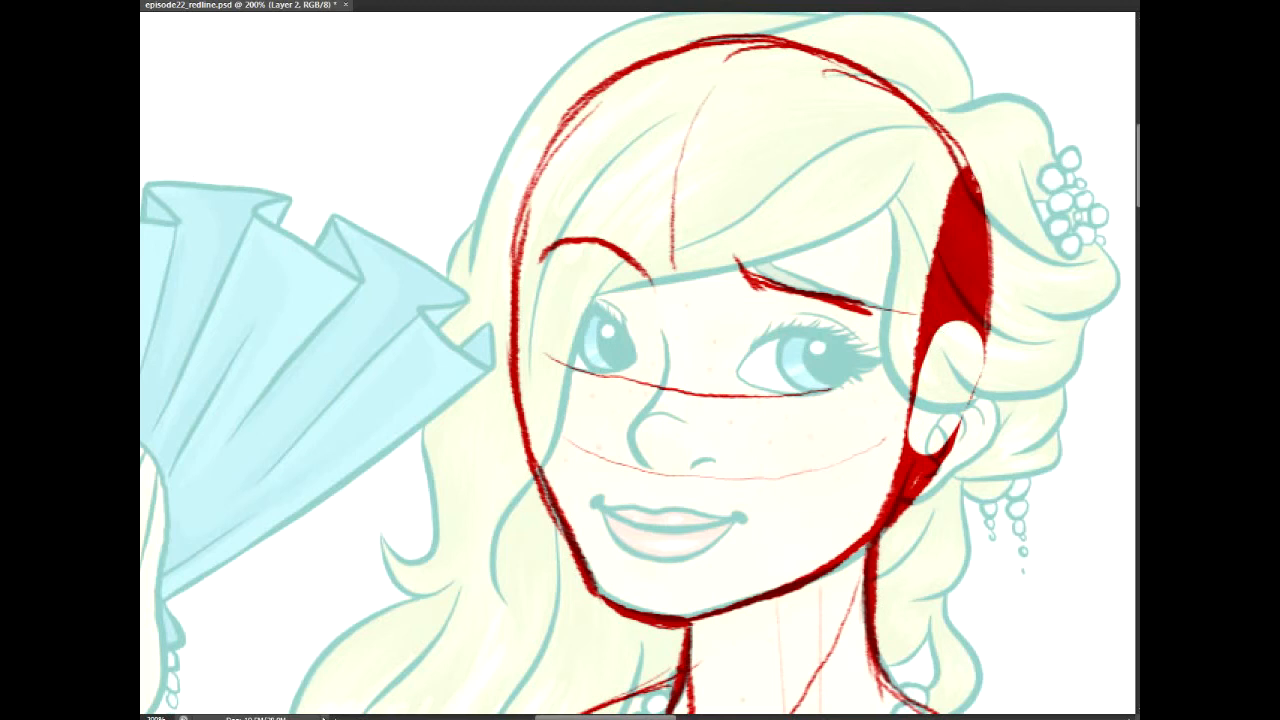
mouse_move(966, 405)
mouse_down()
mouse_move(985, 345)
mouse_move(951, 428)
mouse_up()
key(ctrl+z)
drag(935, 363, 962, 336)
mouse_move(940, 354)
mouse_down()
mouse_move(969, 369)
mouse_move(969, 358)
mouse_move(945, 409)
mouse_move(934, 380)
mouse_up()
mouse_move(924, 441)
mouse_down()
mouse_move(949, 392)
mouse_move(938, 356)
mouse_up()
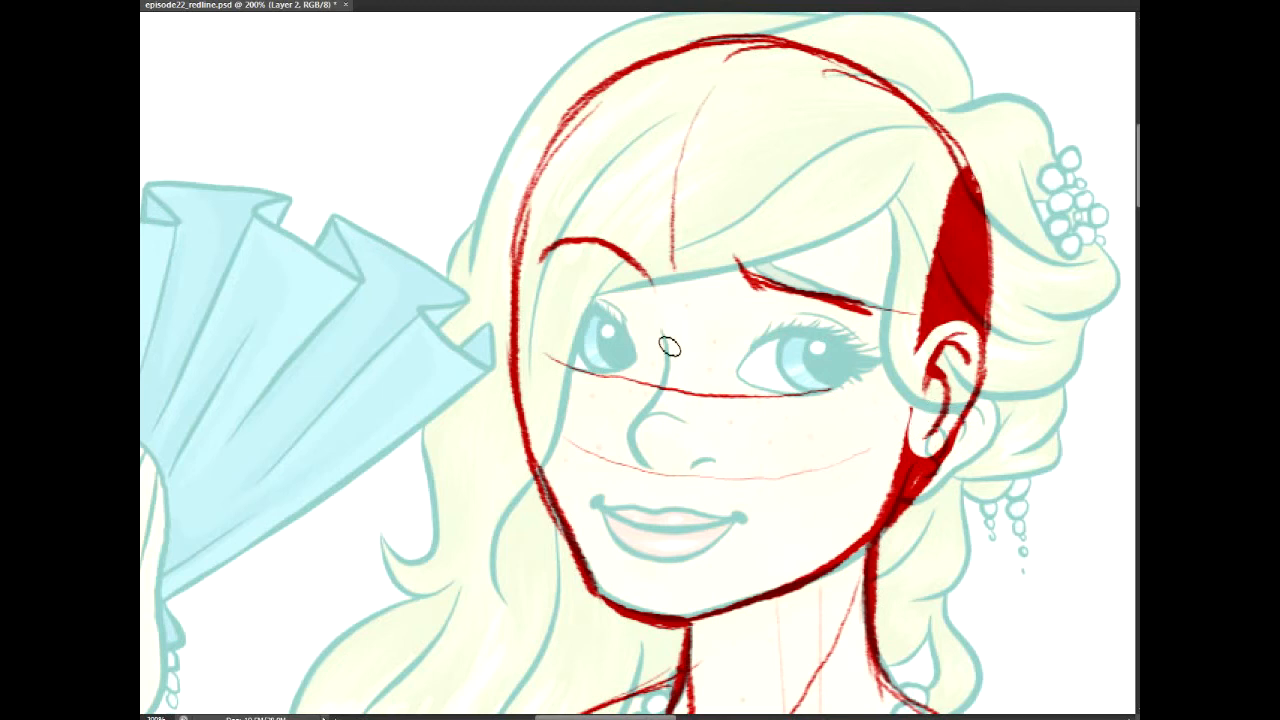
Step: Extend the centre line down to the nose bridge and draw the nose as two flaring sides around a rounded tip
drag(675, 270, 678, 376)
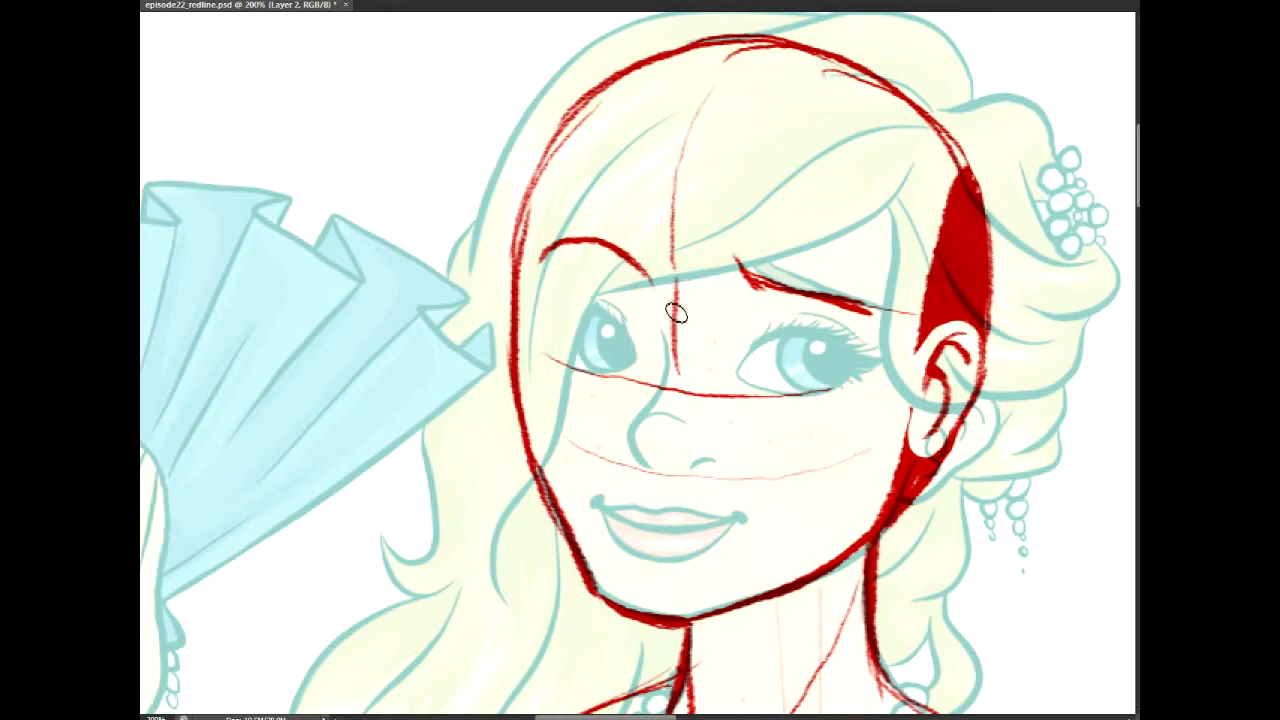
drag(668, 358, 634, 428)
drag(680, 368, 708, 460)
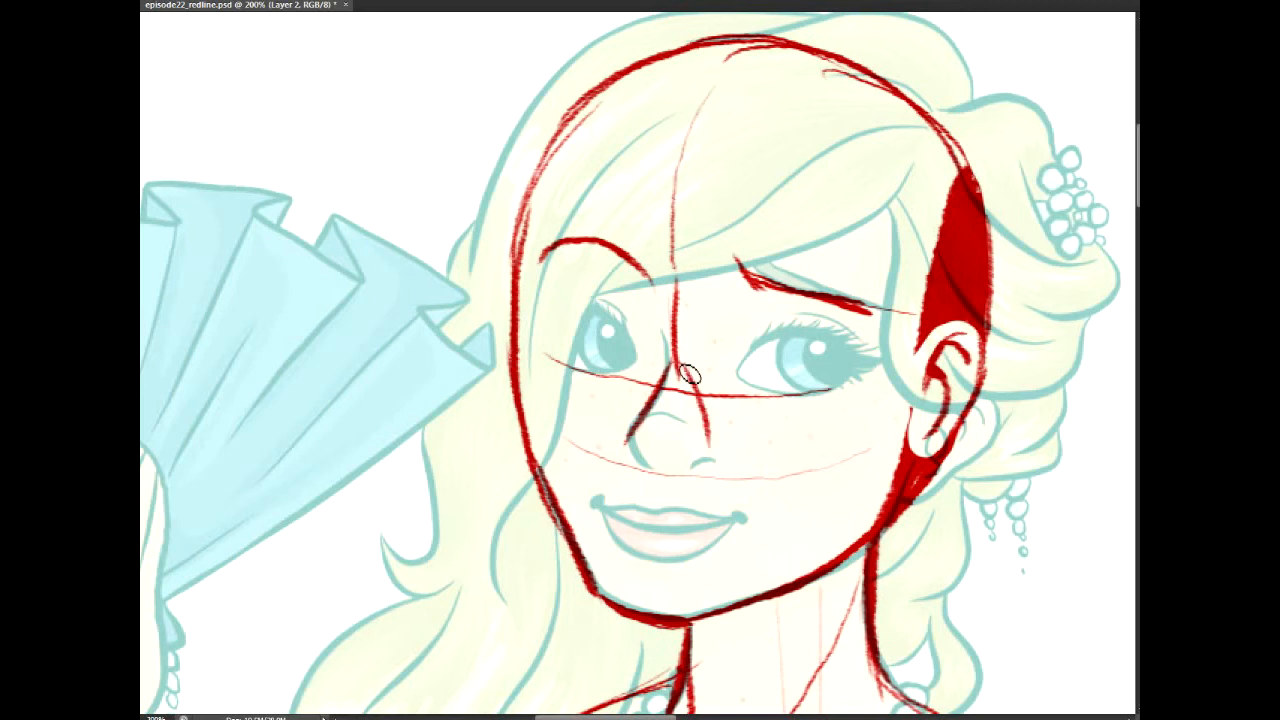
mouse_move(628, 436)
mouse_down()
mouse_move(656, 477)
mouse_move(690, 466)
mouse_up()
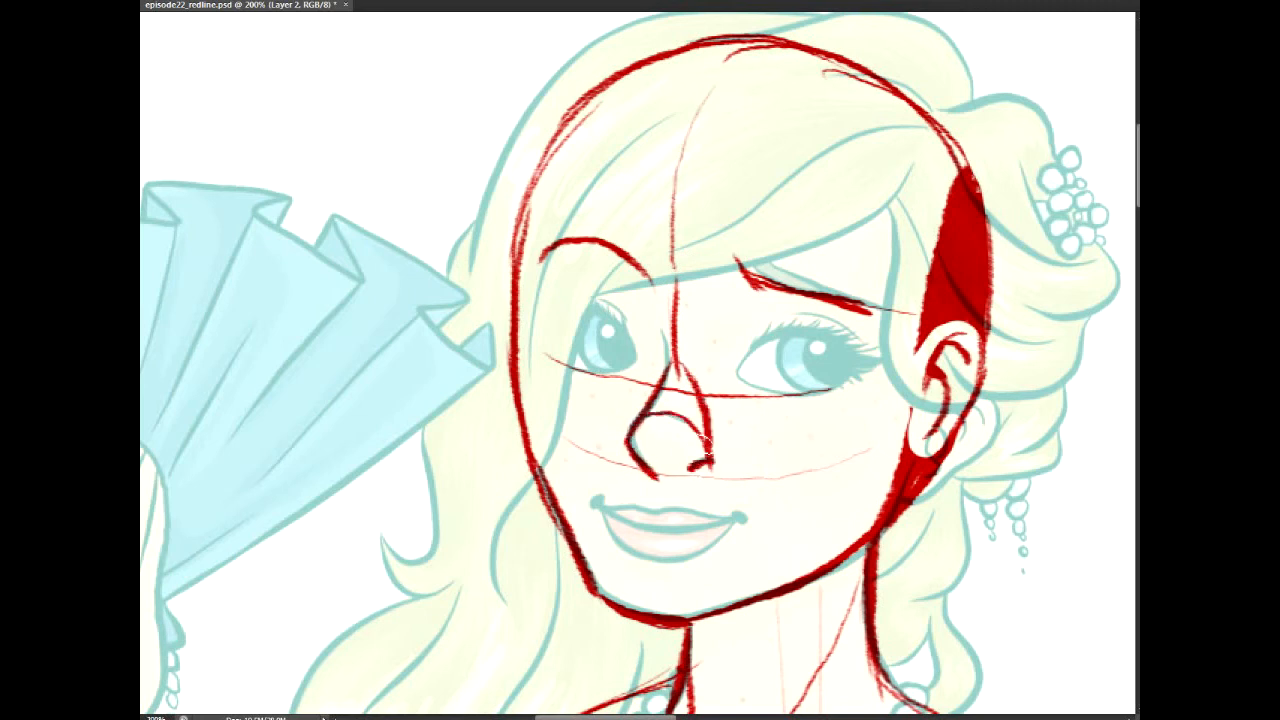
mouse_move(709, 469)
mouse_down()
mouse_move(644, 452)
mouse_move(707, 458)
mouse_move(663, 479)
mouse_up()
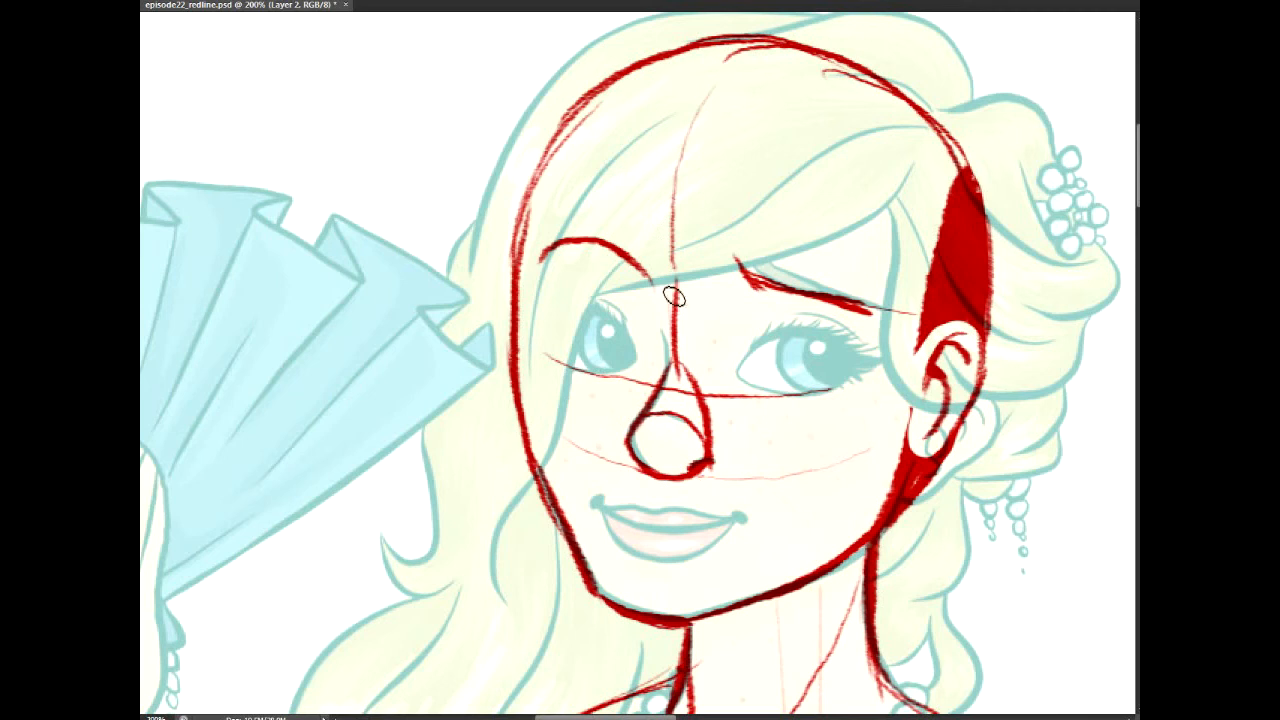
Step: Connect both eyebrows to the sides of the nose with curved lines along the inner eye sockets
mouse_move(649, 278)
mouse_down()
mouse_move(662, 371)
mouse_move(629, 273)
mouse_move(665, 358)
mouse_up()
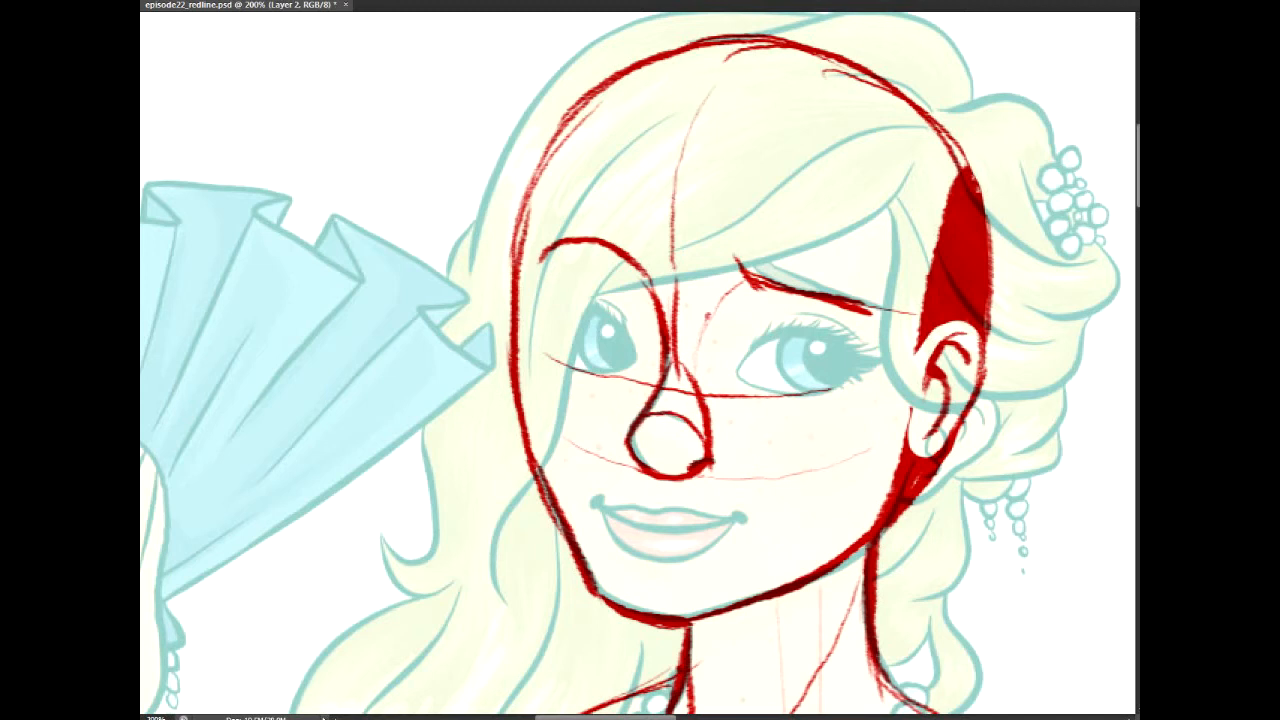
drag(733, 286, 700, 390)
drag(742, 283, 700, 374)
drag(718, 302, 699, 376)
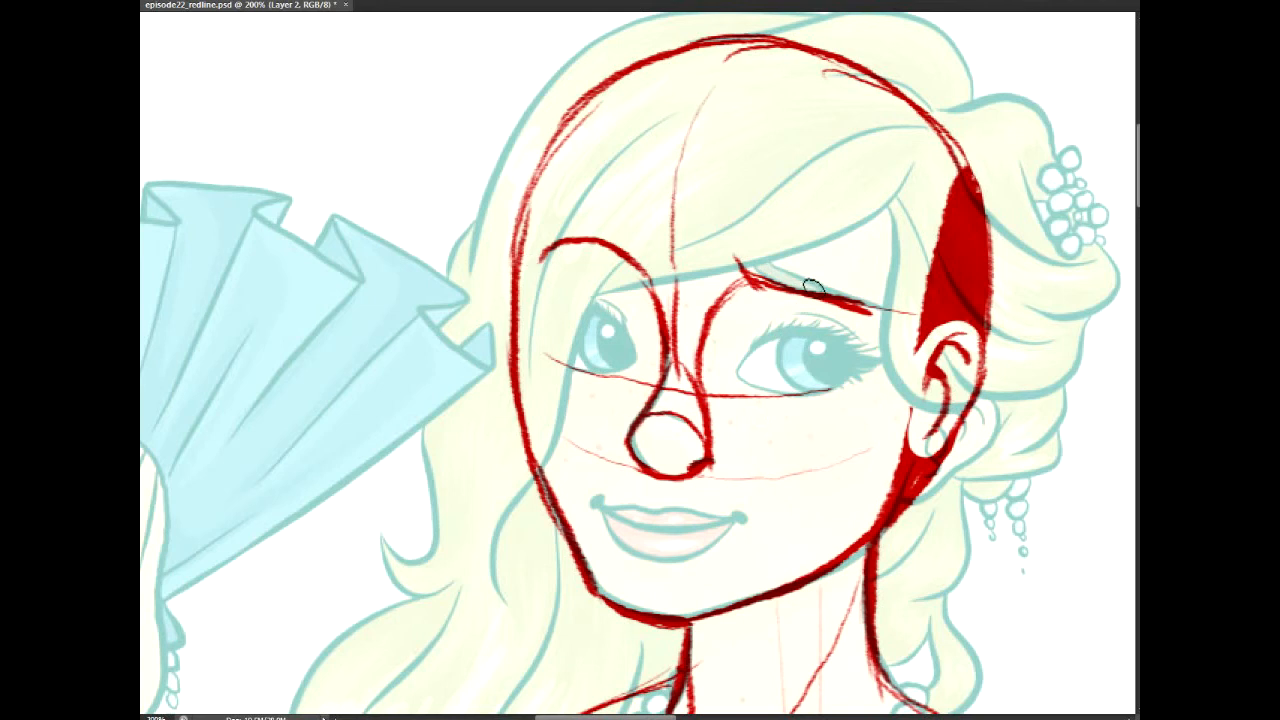
Step: Sketch a side example of a thick brow arc over a light round eye socket, with a small lidded eye inside it, beside the neck
mouse_move(692, 290)
mouse_down()
mouse_move(585, 298)
mouse_move(612, 303)
mouse_up()
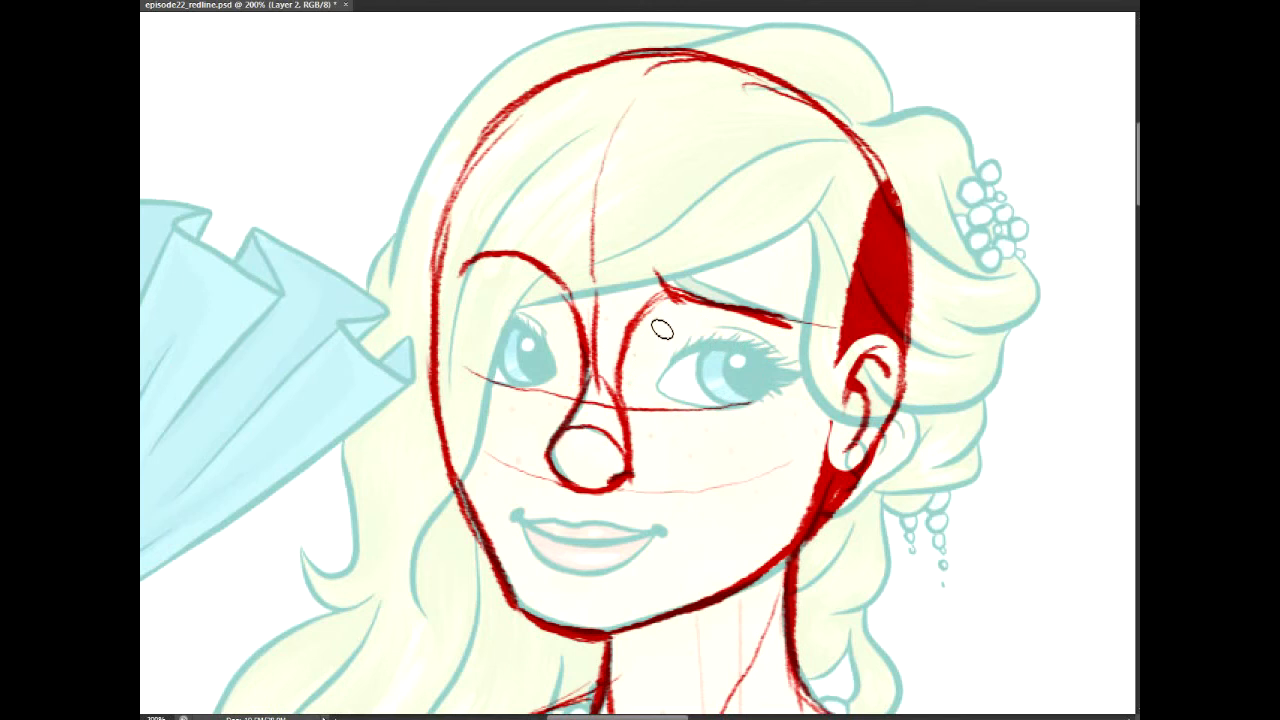
mouse_move(800, 420)
mouse_down()
mouse_move(560, 251)
mouse_move(617, 134)
mouse_move(706, 216)
mouse_move(586, 248)
mouse_up()
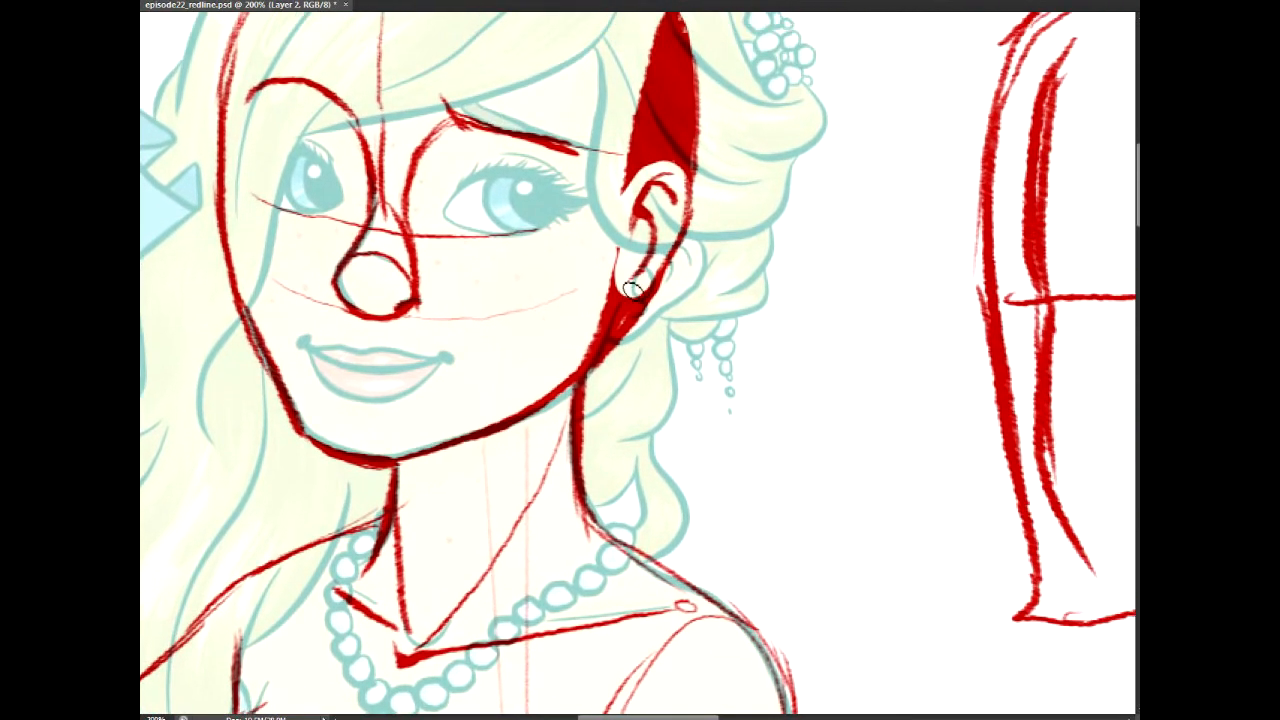
mouse_move(758, 458)
mouse_down()
mouse_move(766, 443)
mouse_move(894, 451)
mouse_move(930, 490)
mouse_up()
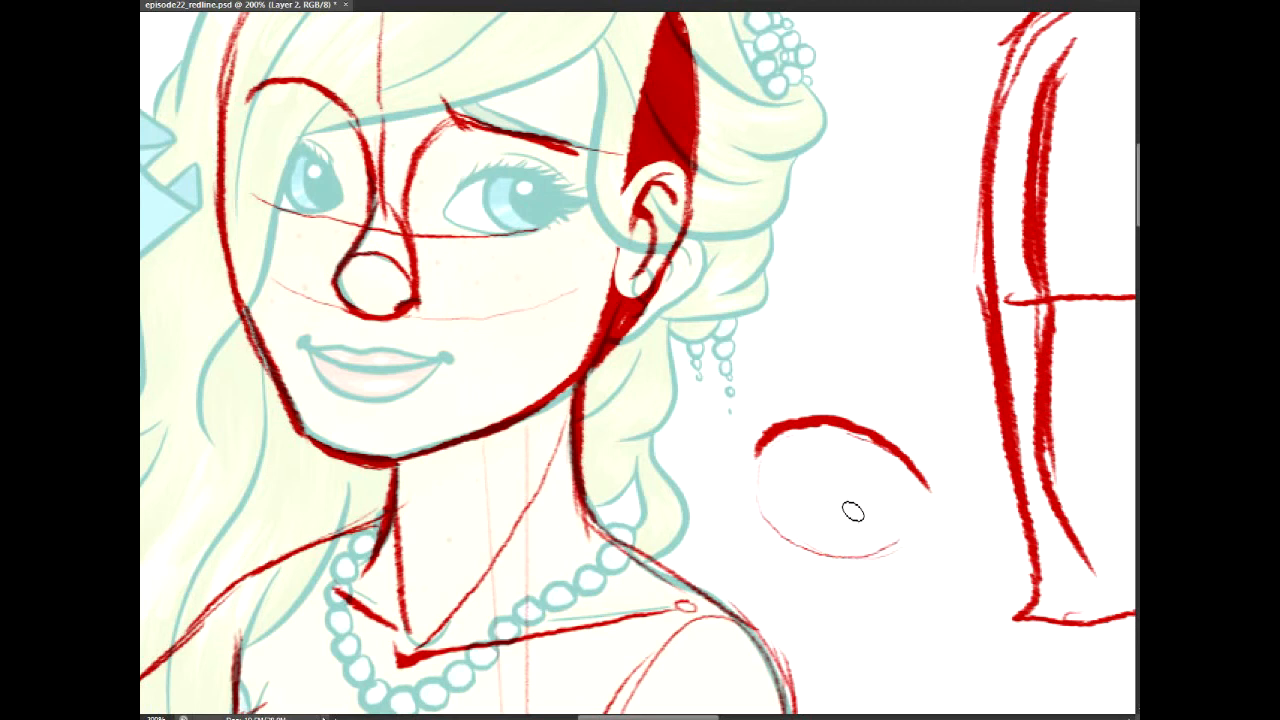
mouse_move(868, 484)
mouse_down()
mouse_move(889, 542)
mouse_move(879, 488)
mouse_move(914, 517)
mouse_up()
mouse_move(835, 526)
mouse_down()
mouse_move(896, 532)
mouse_move(912, 518)
mouse_up()
mouse_move(876, 508)
mouse_down()
mouse_move(886, 521)
mouse_move(826, 539)
mouse_move(848, 536)
mouse_up()
mouse_move(755, 460)
mouse_down()
mouse_move(807, 434)
mouse_move(916, 487)
mouse_up()
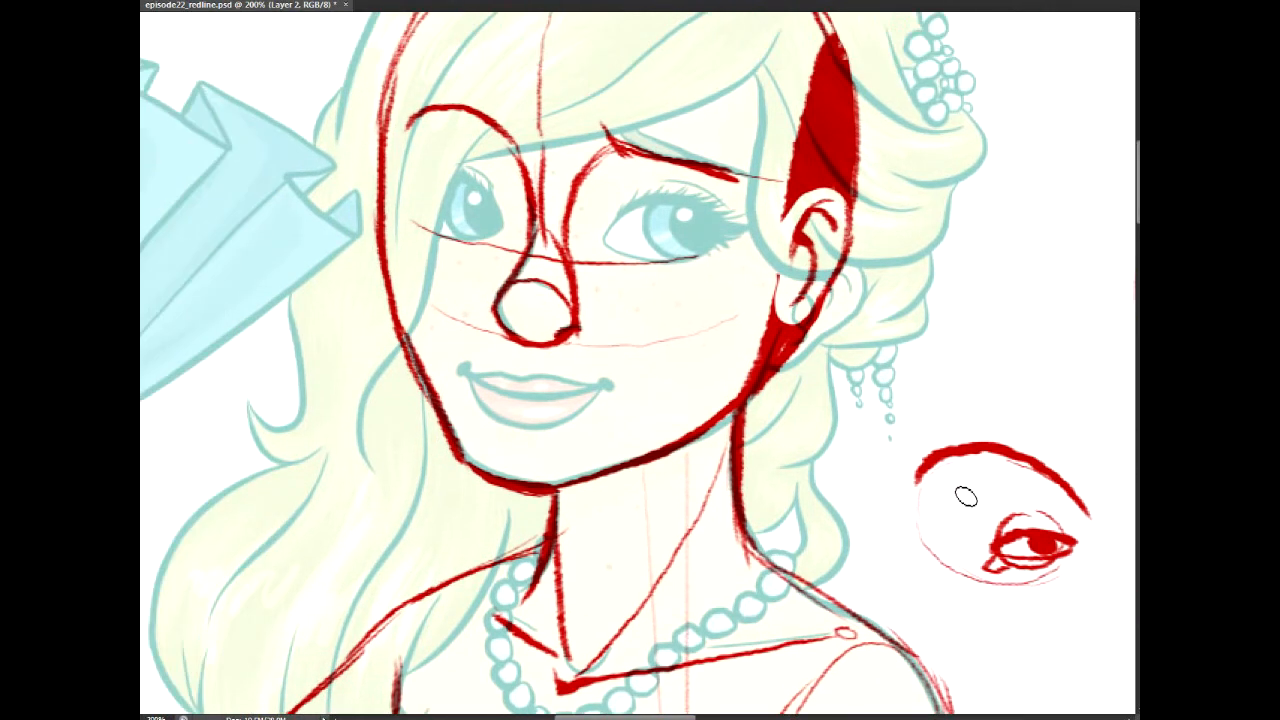
Step: Trace the mouth in red with the upper lip, parting line and rounded lower lip
mouse_move(568, 271)
mouse_down()
mouse_move(654, 400)
mouse_move(676, 325)
mouse_up()
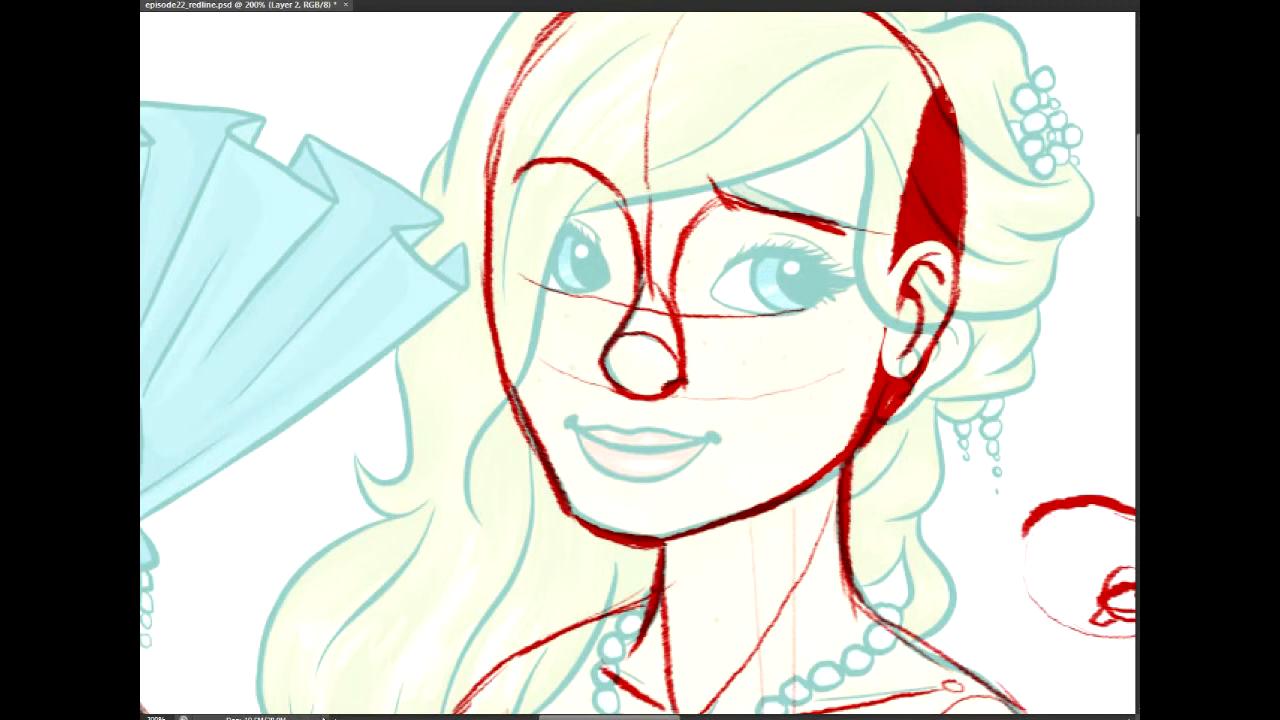
drag(949, 413, 987, 385)
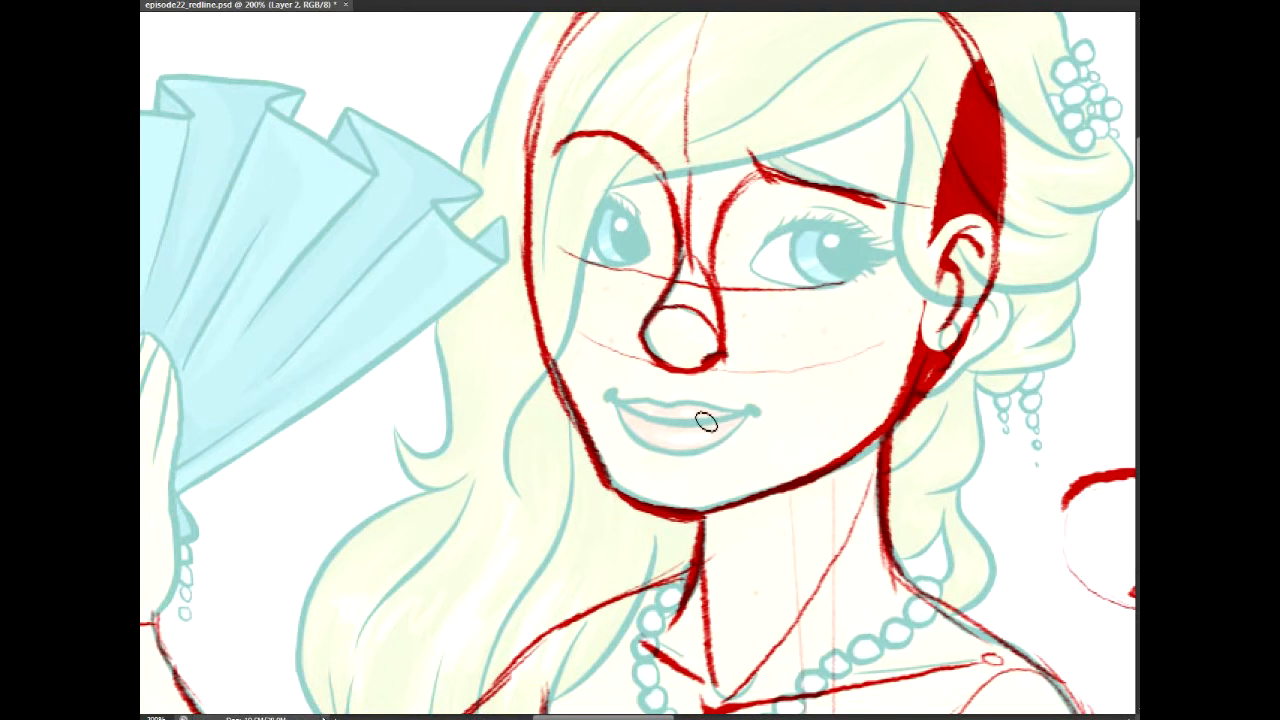
drag(623, 403, 748, 408)
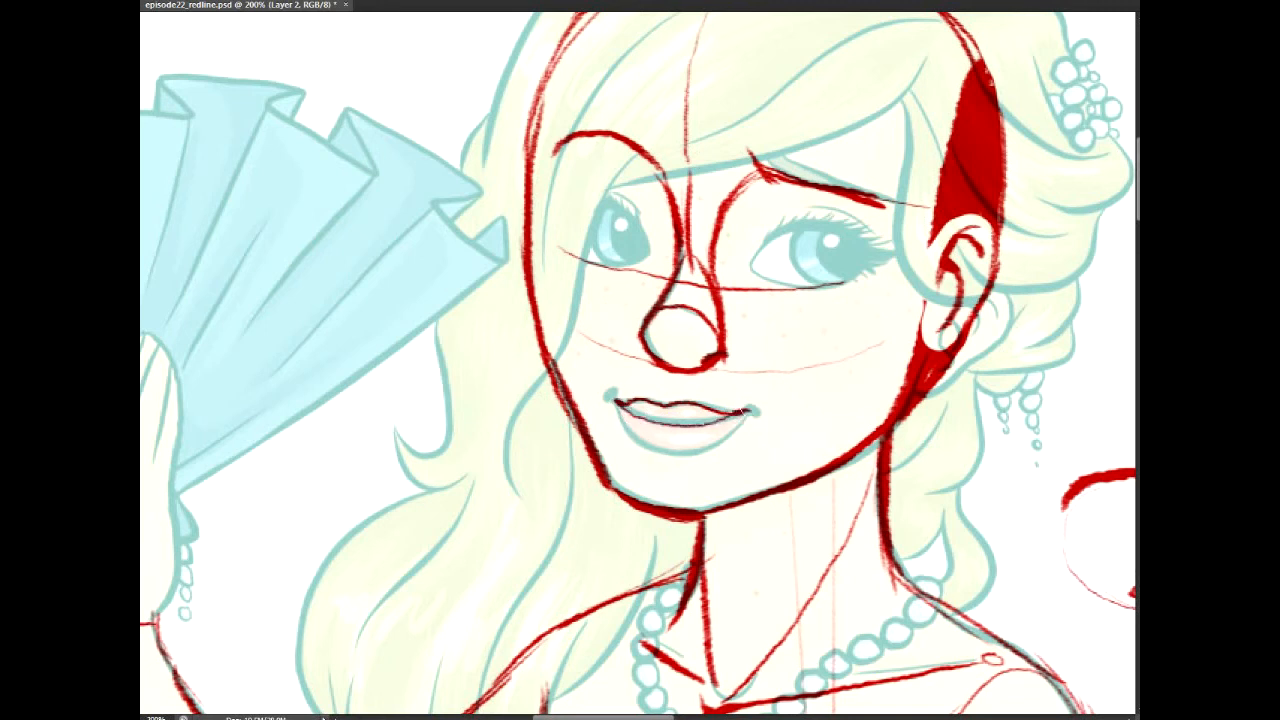
mouse_move(621, 413)
mouse_down()
mouse_move(660, 446)
mouse_move(712, 452)
mouse_move(752, 411)
mouse_up()
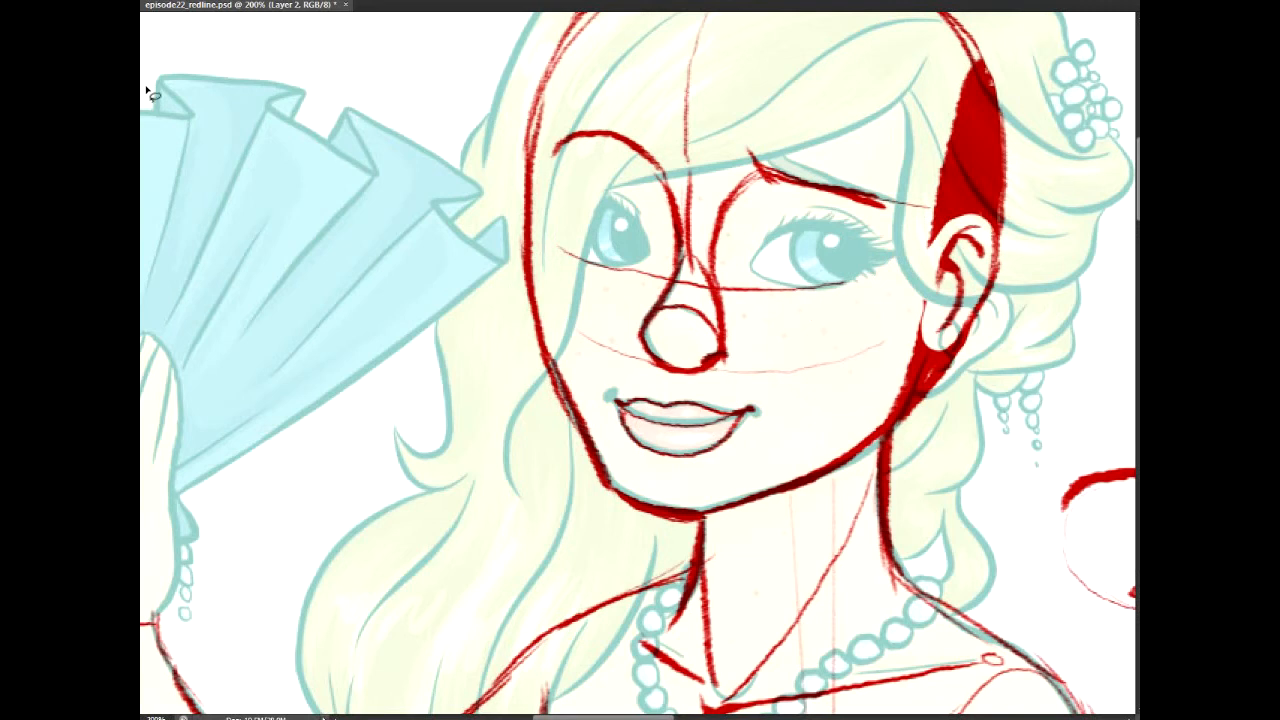
Step: Select the drawn lips, transform them to tilt and shift slightly toward the near side of the face, and deselect
mouse_move(630, 380)
mouse_down()
mouse_move(780, 406)
mouse_move(648, 465)
mouse_up()
key(ctrl+t)
drag(787, 469, 789, 475)
drag(713, 430, 717, 426)
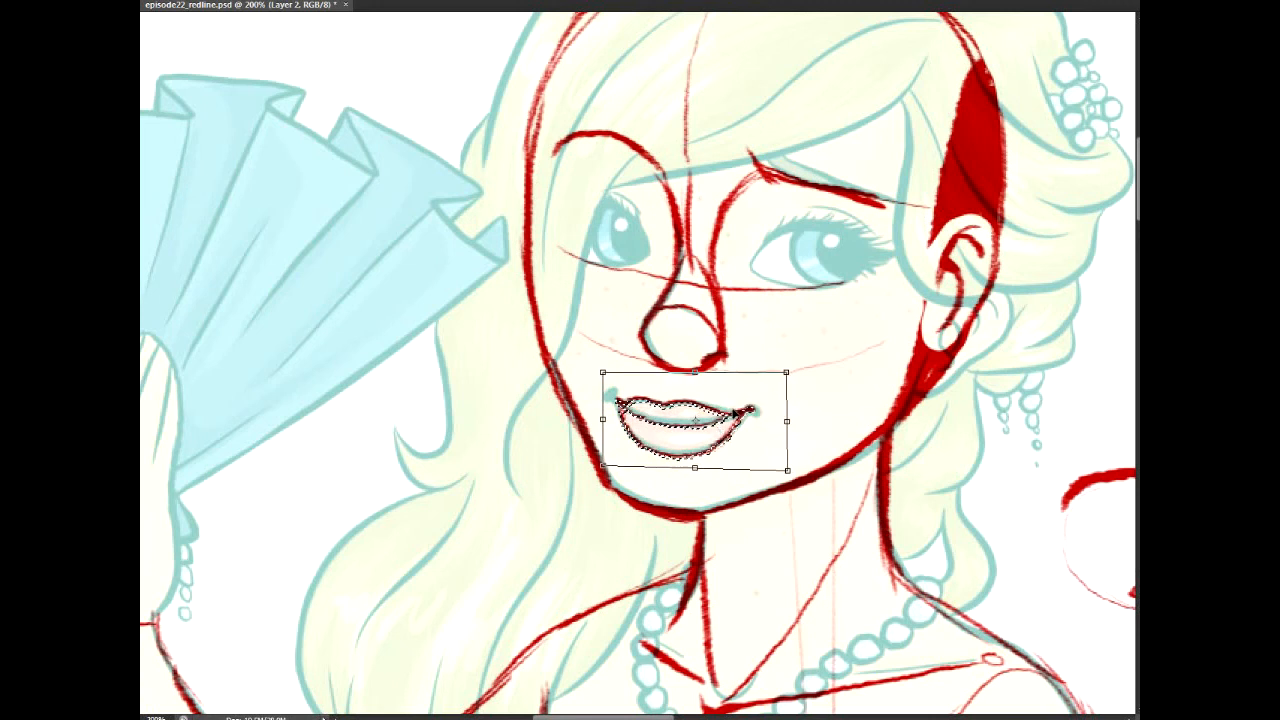
drag(791, 380, 798, 371)
drag(711, 414, 756, 413)
key(Return)
key(ctrl+d)
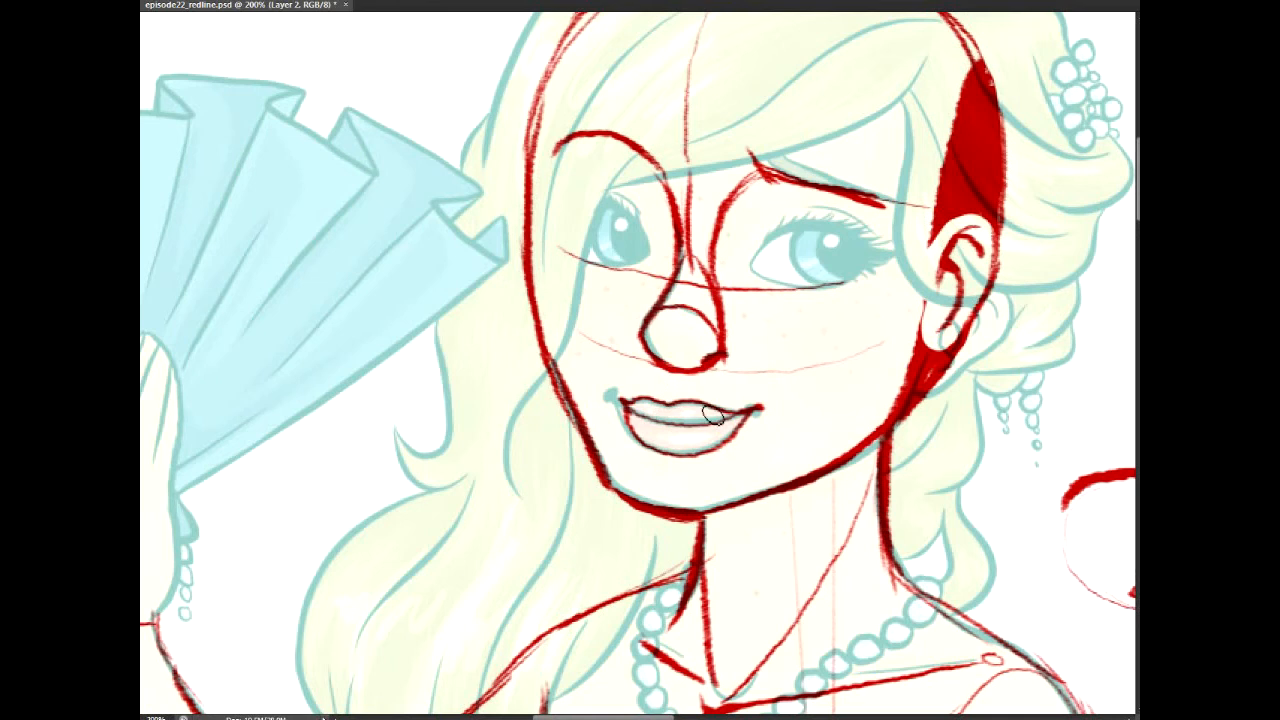
Step: Strengthen the line of the chin and lower jaw with overlapping strokes
mouse_move(771, 355)
mouse_down()
mouse_move(681, 373)
mouse_move(679, 427)
mouse_move(690, 422)
mouse_up()
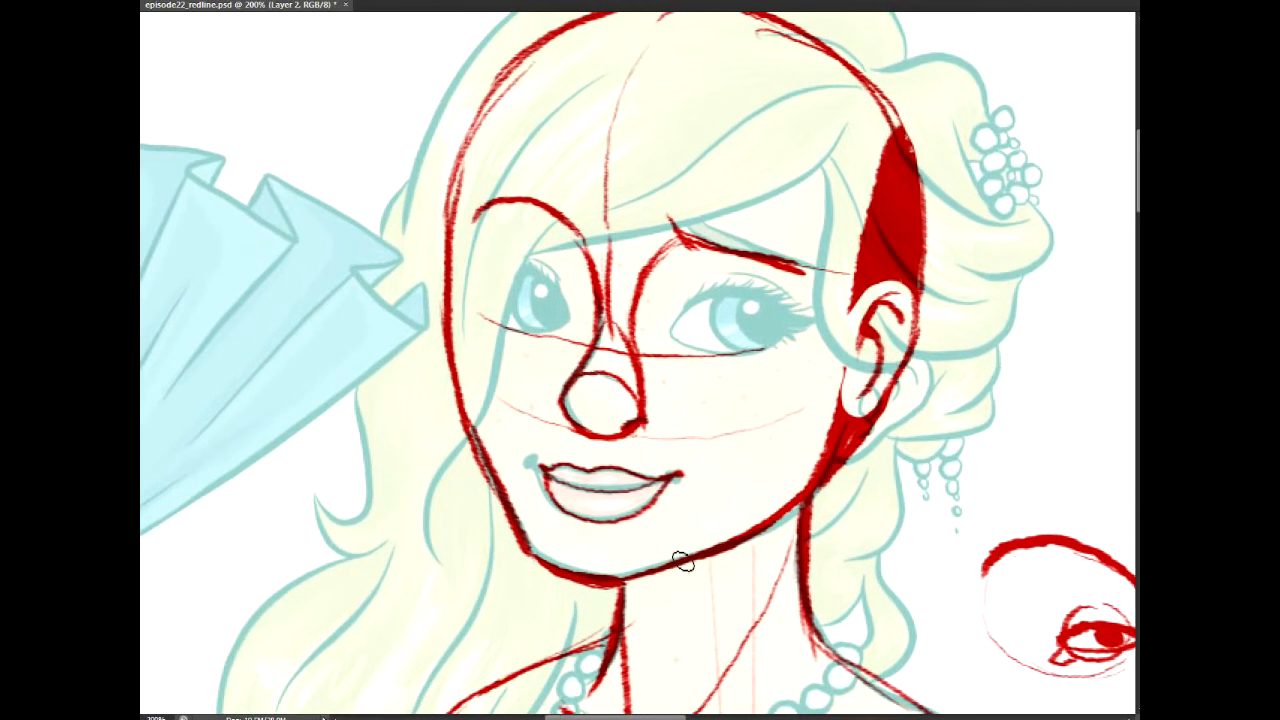
drag(687, 562, 603, 587)
drag(603, 587, 730, 538)
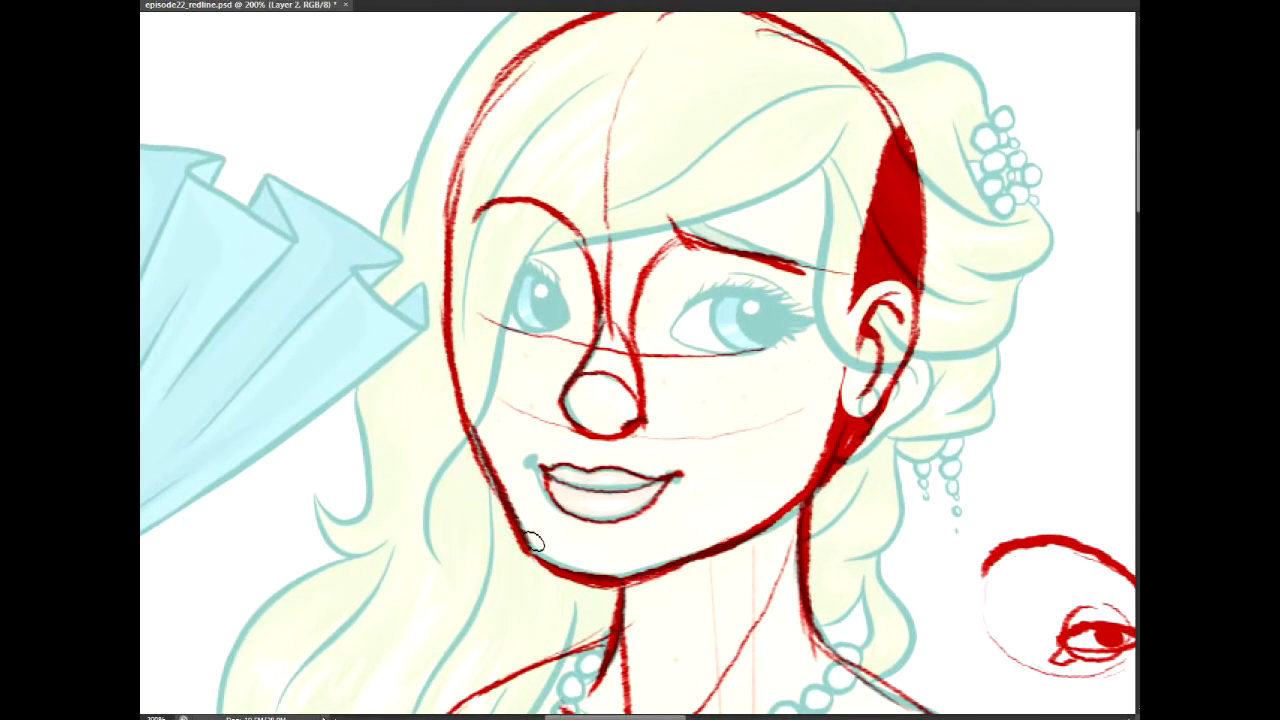
drag(587, 580, 635, 578)
Step: Draw circular eyeball guides below the near eyebrow and outline the eye with a thick upper lid, a lower lid and an iris
click(136, 385)
click(163, 397)
drag(734, 260, 698, 222)
drag(875, 296, 882, 312)
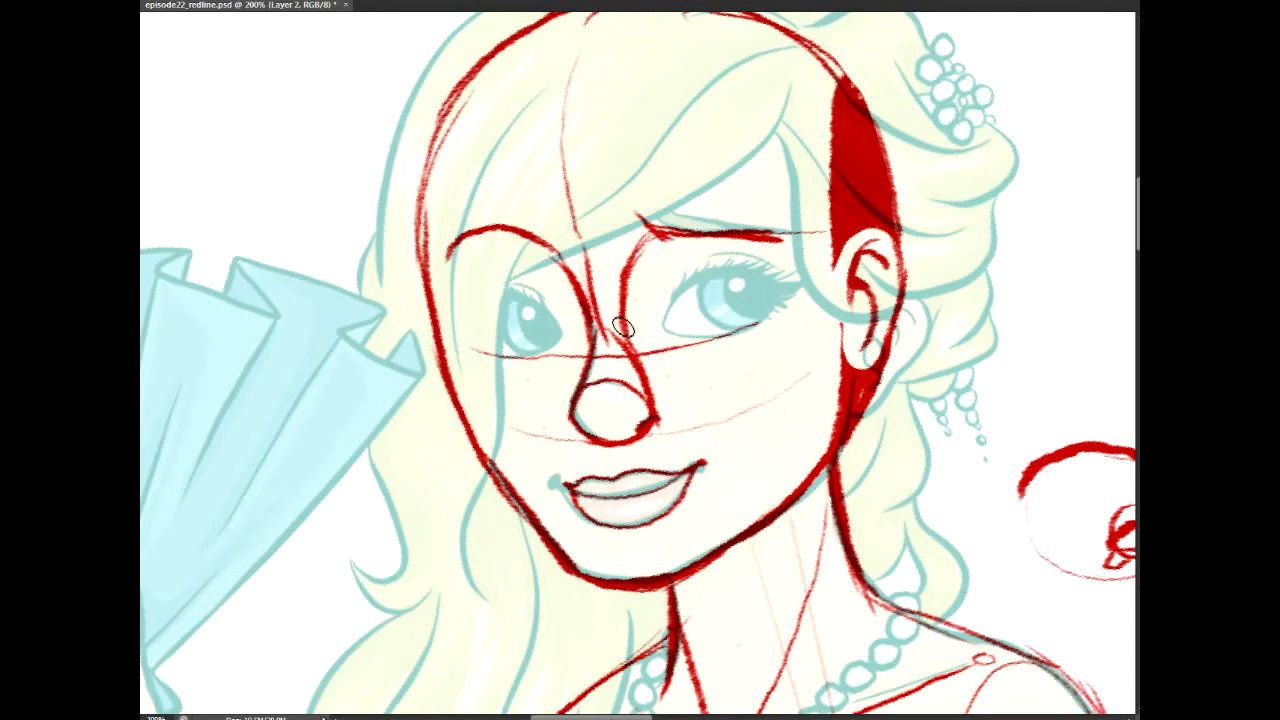
drag(652, 360, 770, 374)
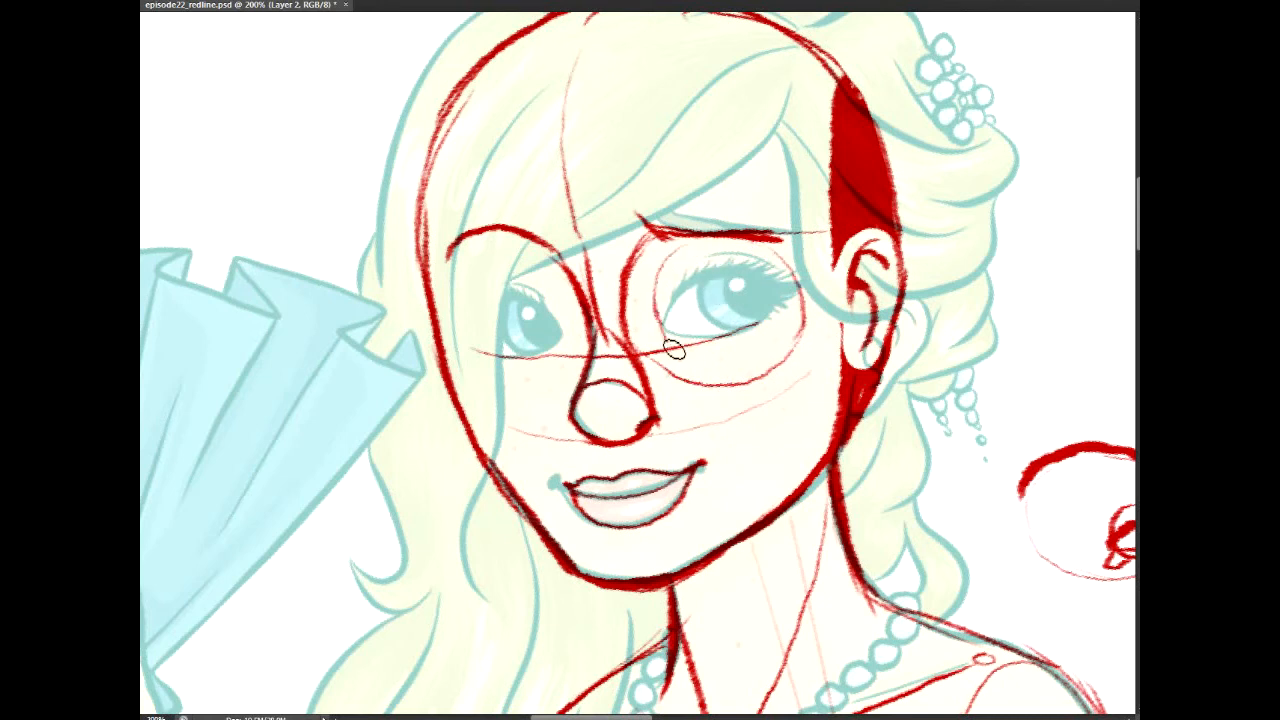
mouse_move(657, 323)
mouse_down()
mouse_move(788, 321)
mouse_move(687, 339)
mouse_move(796, 319)
mouse_move(719, 371)
mouse_move(780, 286)
mouse_move(744, 246)
mouse_move(767, 259)
mouse_move(788, 336)
mouse_move(790, 293)
mouse_move(712, 275)
mouse_move(782, 284)
mouse_up()
drag(752, 327, 780, 285)
mouse_move(701, 290)
mouse_down()
mouse_move(742, 331)
mouse_move(700, 304)
mouse_move(710, 278)
mouse_up()
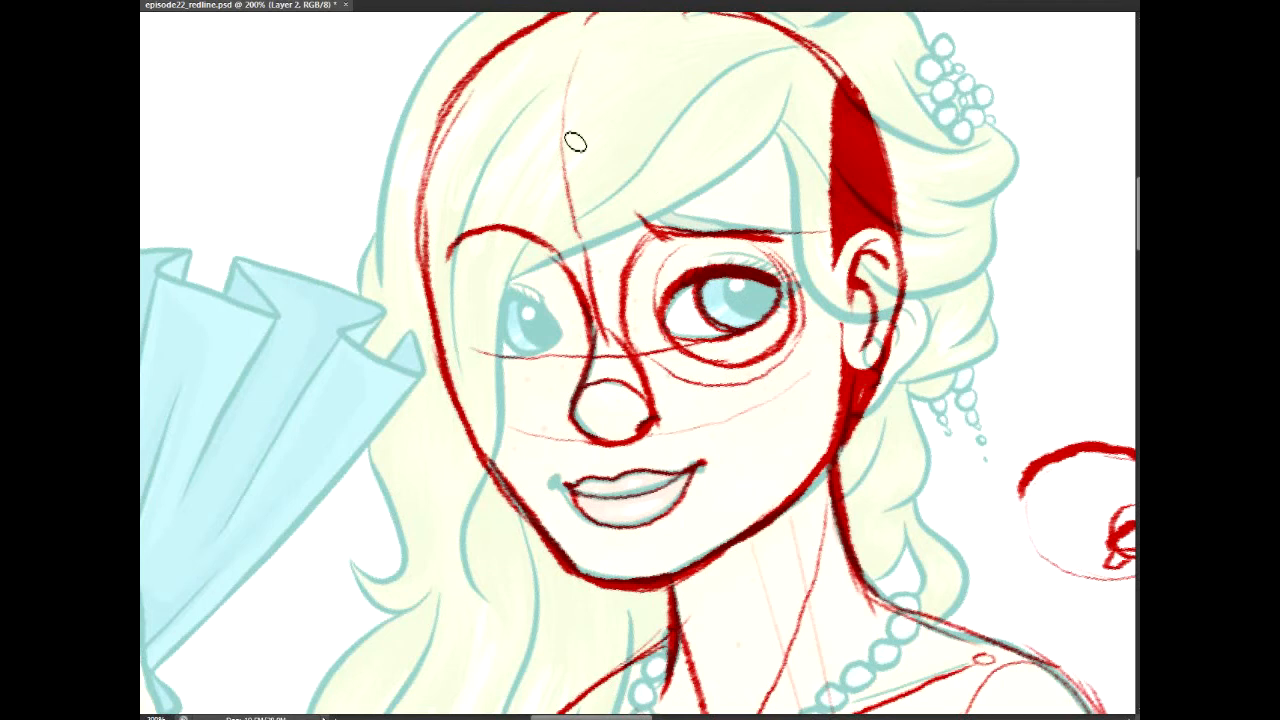
Step: Erase the construction lines around the near eye and finish it with a filled pupil and a pointed outer lash
mouse_move(686, 362)
mouse_down()
mouse_move(780, 350)
mouse_move(795, 315)
mouse_move(788, 290)
mouse_up()
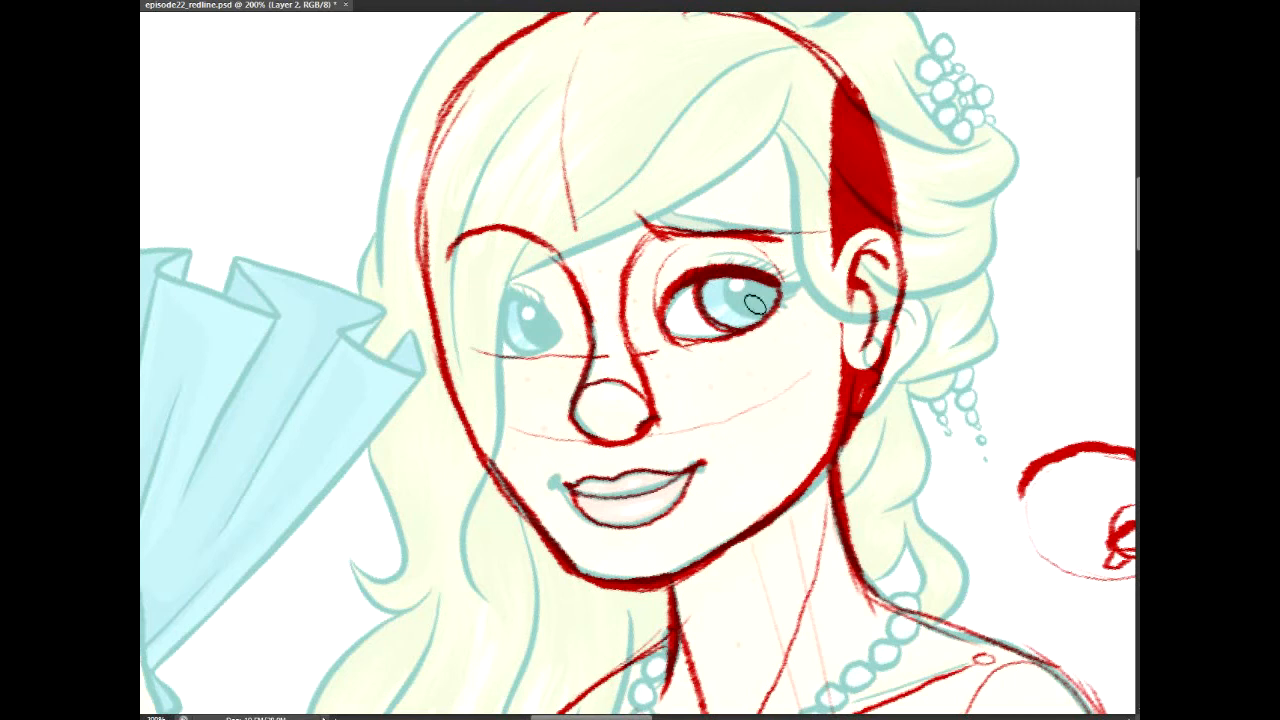
mouse_move(745, 290)
mouse_down()
mouse_move(768, 295)
mouse_move(760, 312)
mouse_up()
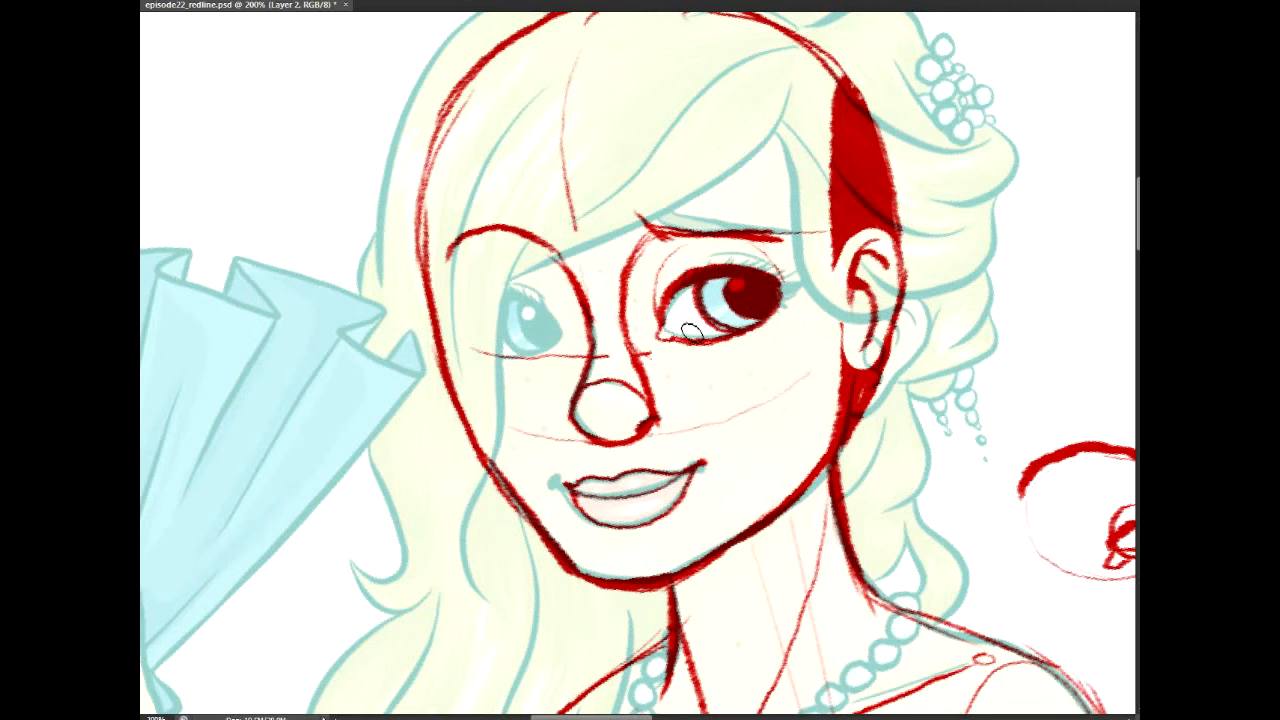
drag(806, 287, 766, 281)
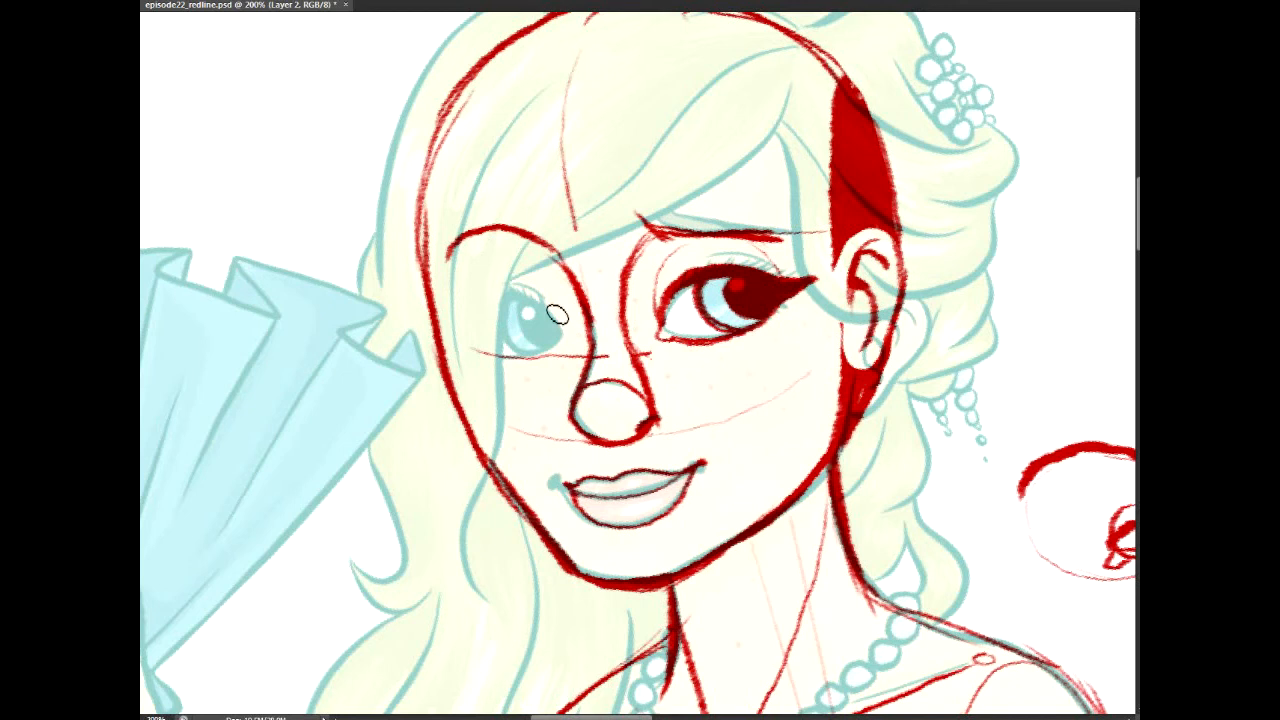
Step: Draw the far eye with a thick upper lid, lower lid, iris, filled pupil and pointed outer lashes
mouse_move(538, 311)
mouse_down()
mouse_move(505, 292)
mouse_move(473, 305)
mouse_move(486, 297)
mouse_move(485, 320)
mouse_move(525, 291)
mouse_move(541, 297)
mouse_up()
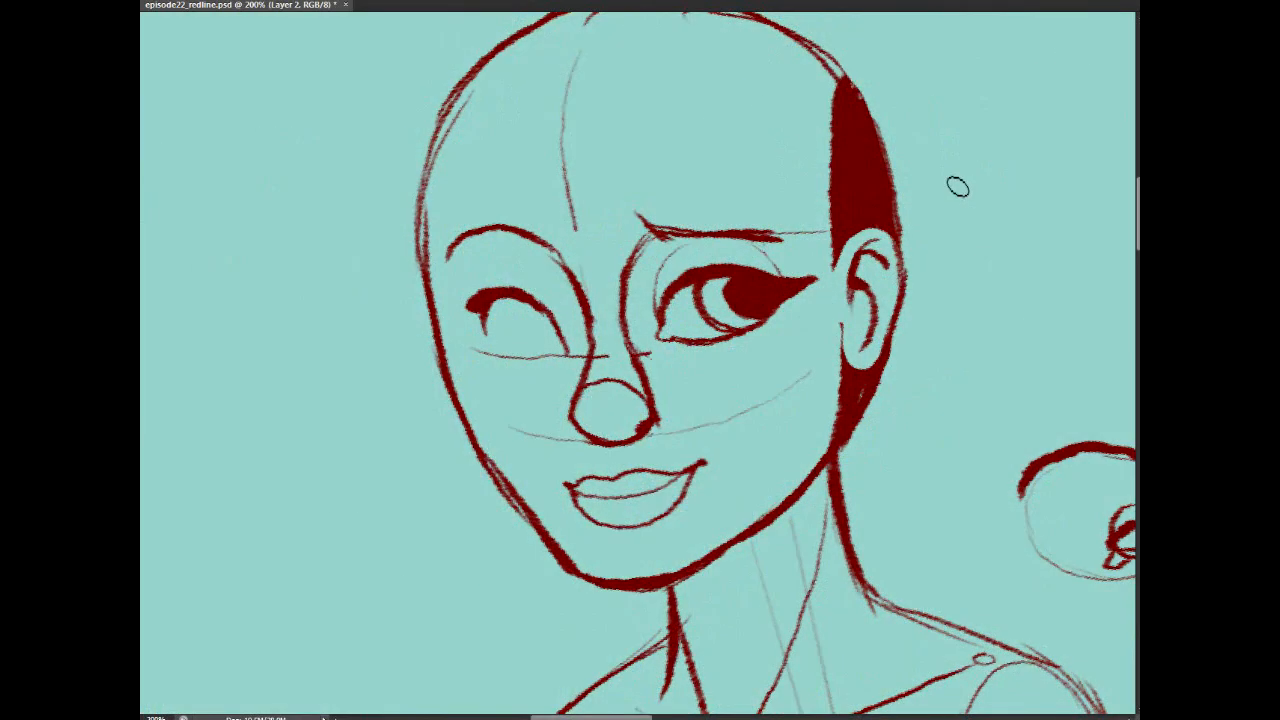
mouse_move(485, 325)
mouse_down()
mouse_move(551, 354)
mouse_move(511, 361)
mouse_move(558, 347)
mouse_up()
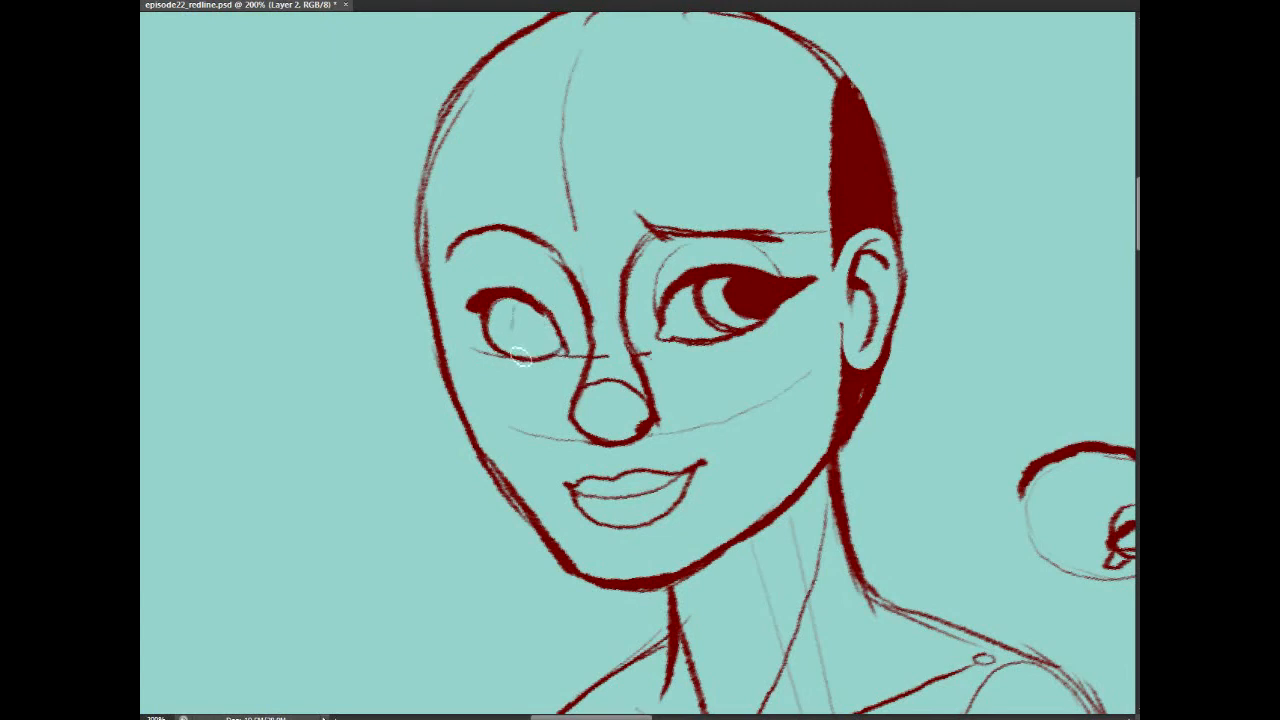
mouse_move(526, 303)
mouse_down()
mouse_move(510, 322)
mouse_move(523, 358)
mouse_move(542, 322)
mouse_move(552, 344)
mouse_up()
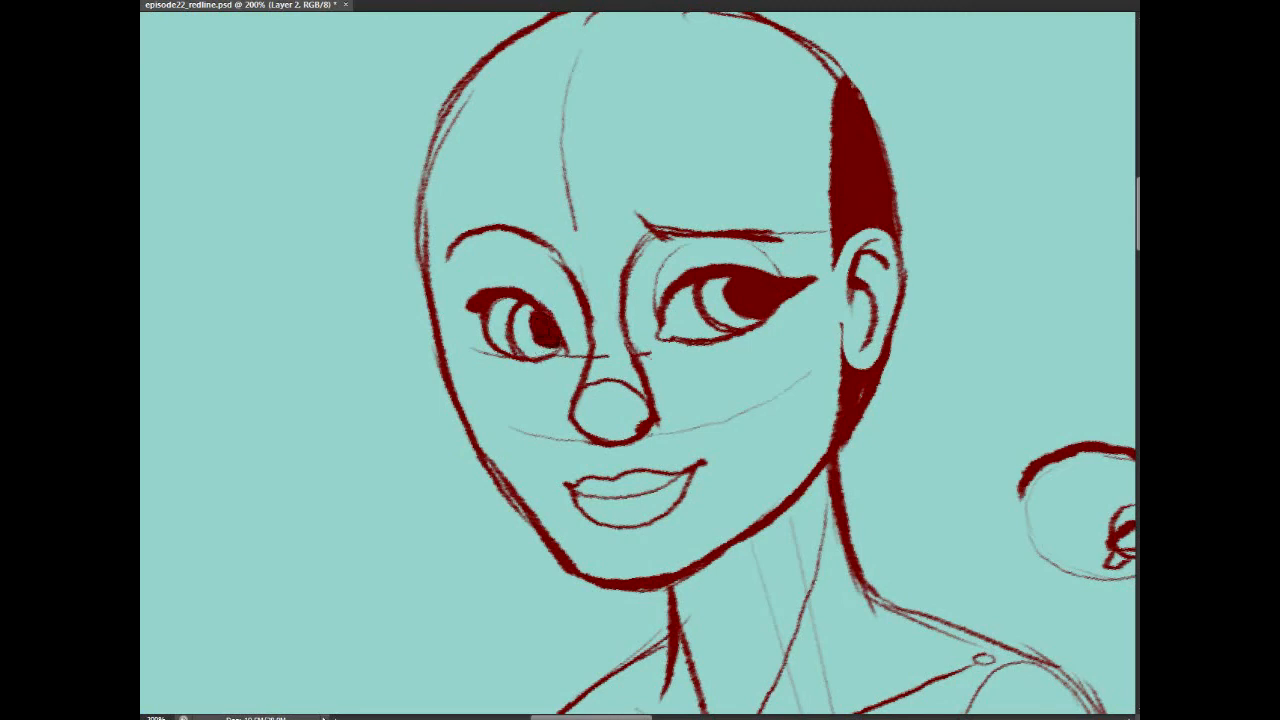
mouse_move(516, 295)
mouse_down()
mouse_move(553, 327)
mouse_move(541, 316)
mouse_up()
mouse_move(478, 318)
mouse_down()
mouse_move(480, 338)
mouse_move(446, 336)
mouse_move(480, 336)
mouse_up()
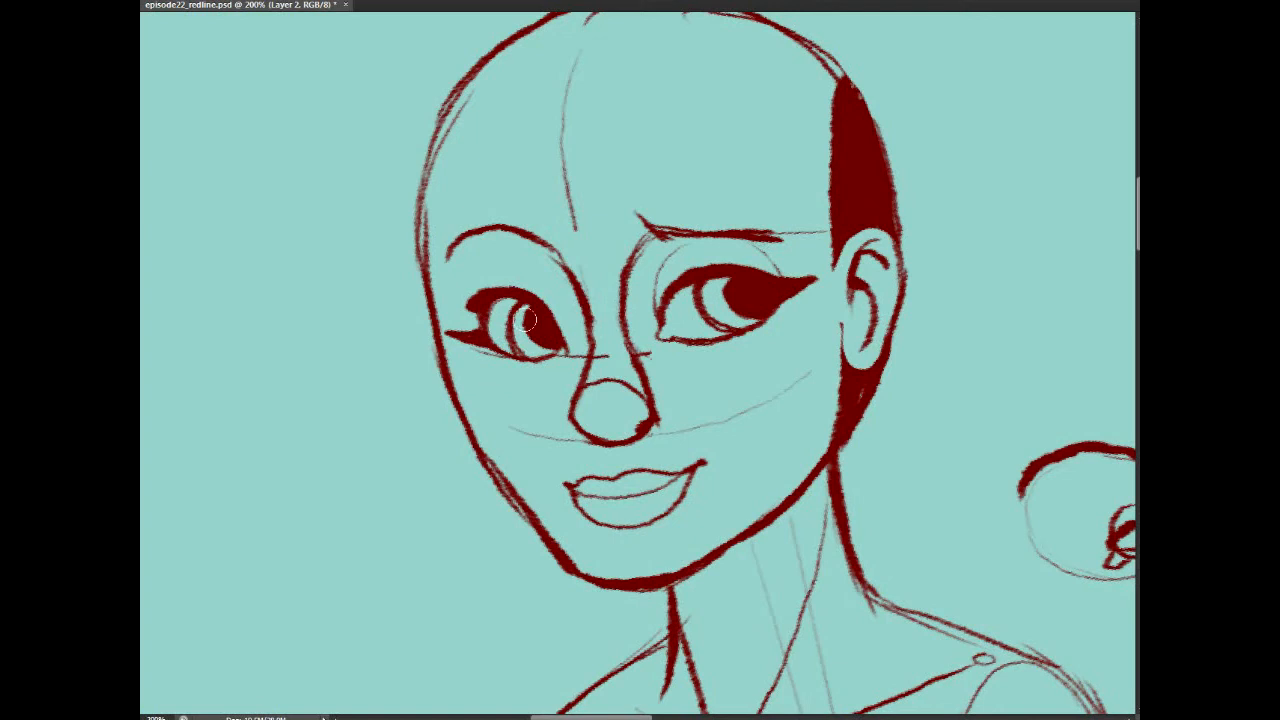
mouse_move(532, 322)
mouse_down()
mouse_move(541, 349)
mouse_move(534, 313)
mouse_up()
Step: Move the far eye slightly up and toward the nose, and erase the socket curves beside the nose bridge down to short strokes
drag(660, 310, 690, 273)
mouse_move(449, 350)
mouse_down()
mouse_move(469, 280)
mouse_move(556, 300)
mouse_up()
drag(538, 384, 512, 380)
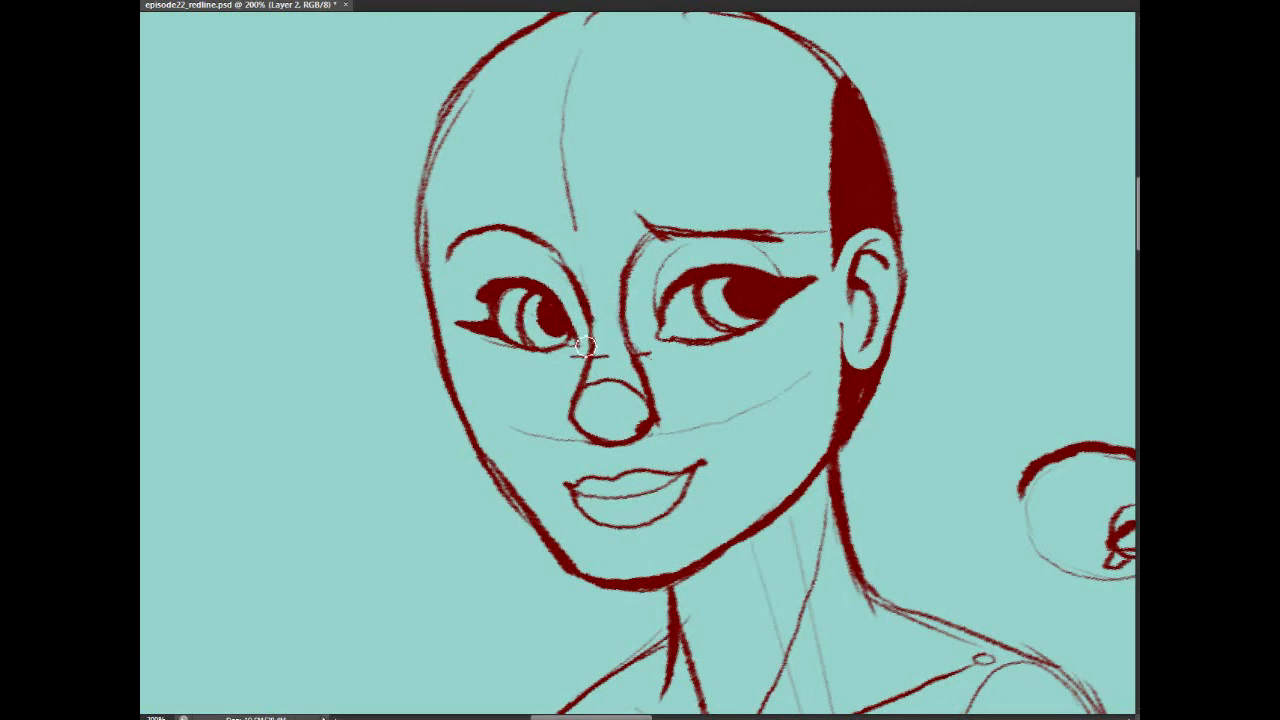
drag(588, 290, 593, 324)
mouse_move(645, 242)
mouse_down()
mouse_move(618, 289)
mouse_move(636, 287)
mouse_move(611, 318)
mouse_move(627, 340)
mouse_move(625, 274)
mouse_up()
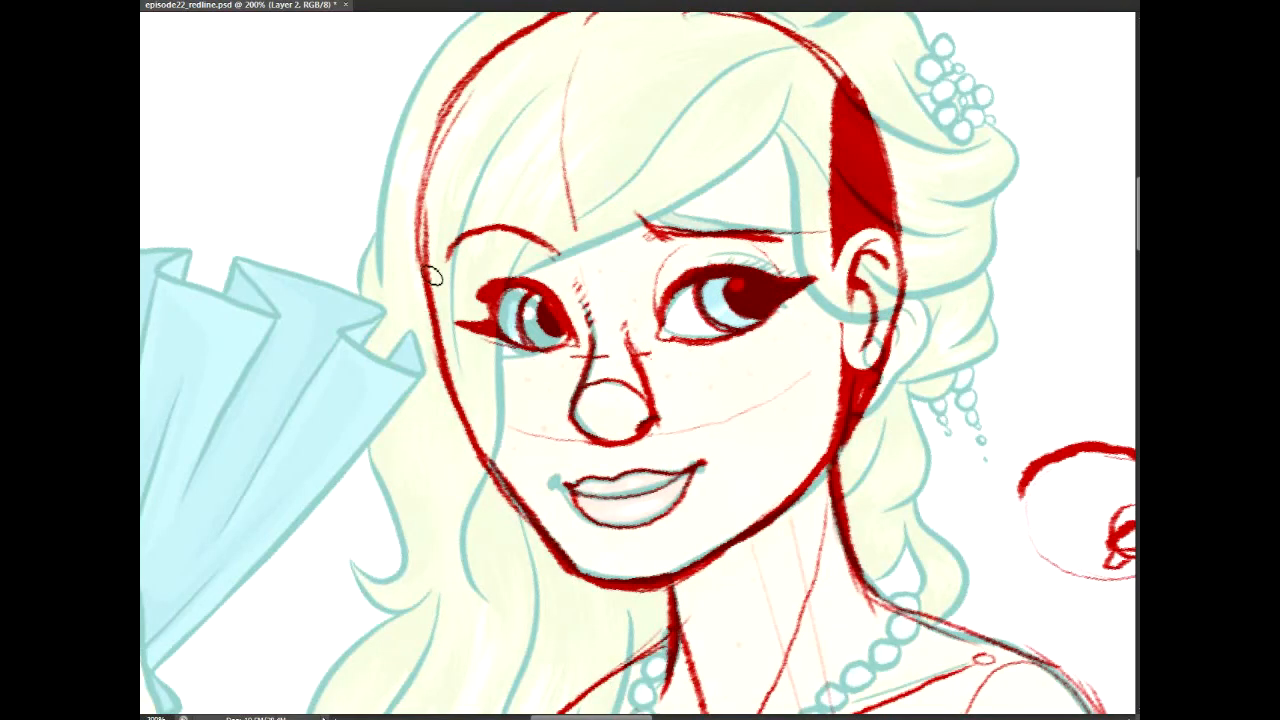
Step: Redraw the far contour of the face with an indentation at eye level above the cheek and erase the old outline there
mouse_move(640, 360)
mouse_down()
mouse_move(647, 409)
mouse_move(548, 391)
mouse_move(562, 332)
mouse_move(580, 332)
mouse_move(552, 394)
mouse_move(563, 469)
mouse_move(657, 488)
mouse_move(682, 419)
mouse_up()
drag(488, 184, 466, 304)
mouse_move(466, 224)
mouse_down()
mouse_move(464, 319)
mouse_move(496, 398)
mouse_move(502, 486)
mouse_up()
drag(490, 416, 550, 550)
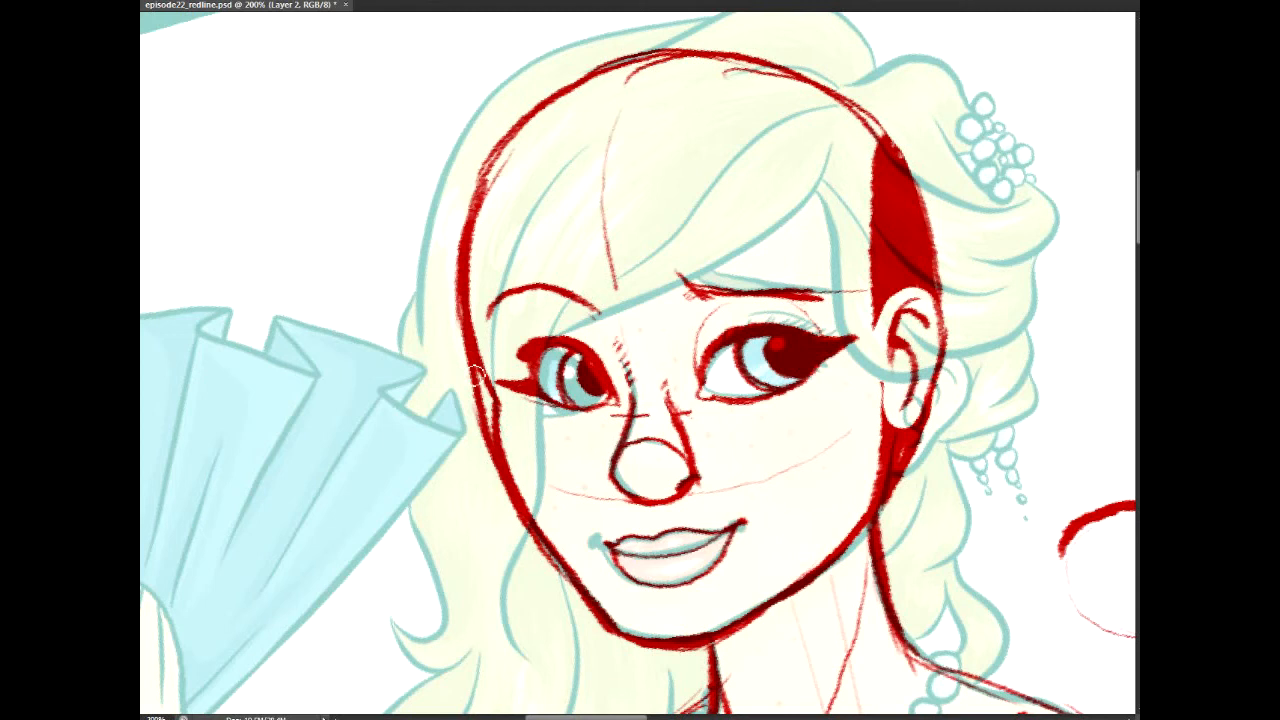
key(ctrl+z)
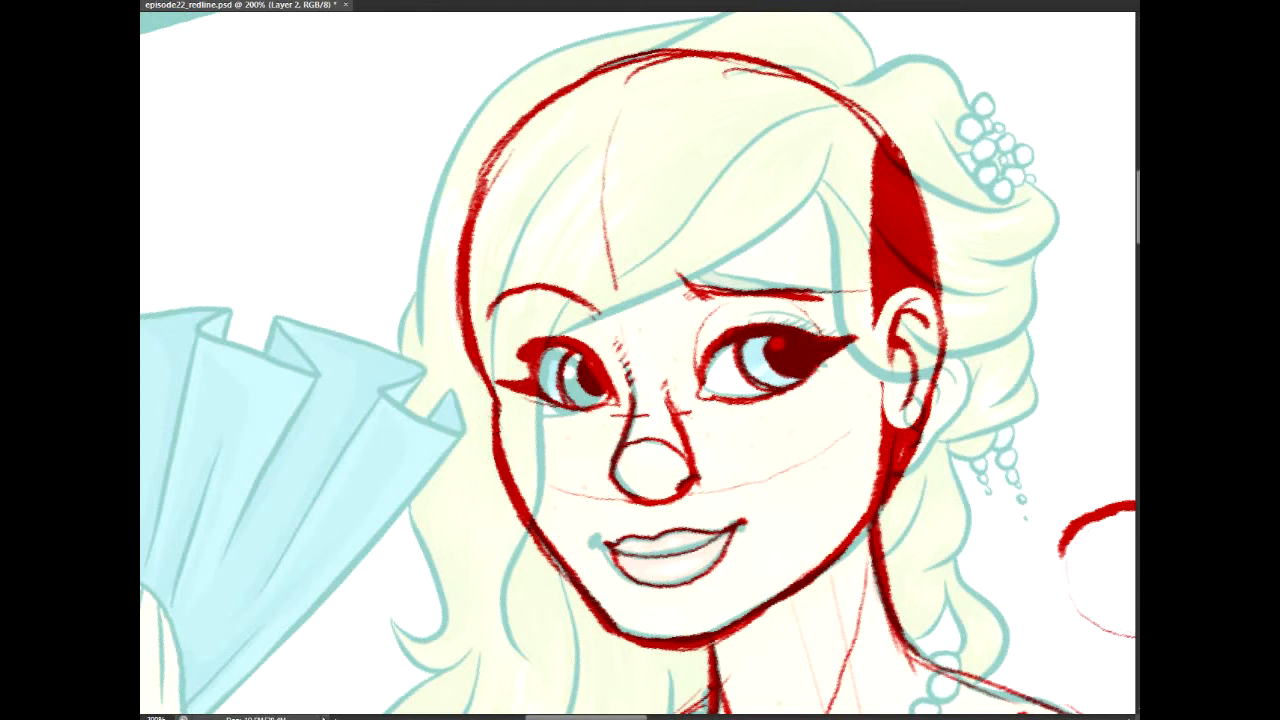
Step: Outline the palm of the raised hand above the wrist with both side edges and a curved knuckle line across the top
mouse_move(697, 708)
mouse_down()
mouse_move(595, 445)
mouse_move(852, 243)
mouse_move(1038, 235)
mouse_move(1148, 305)
mouse_up()
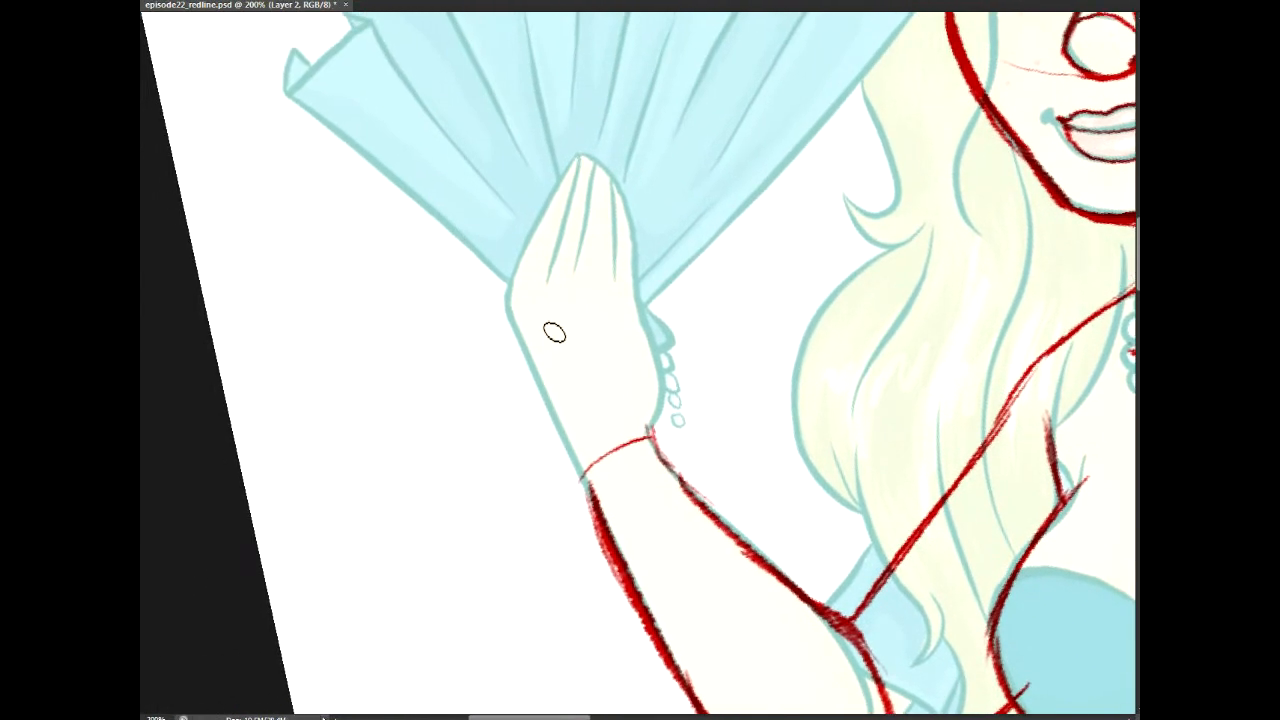
drag(520, 340, 598, 511)
key(ctrl+z)
drag(520, 323, 587, 493)
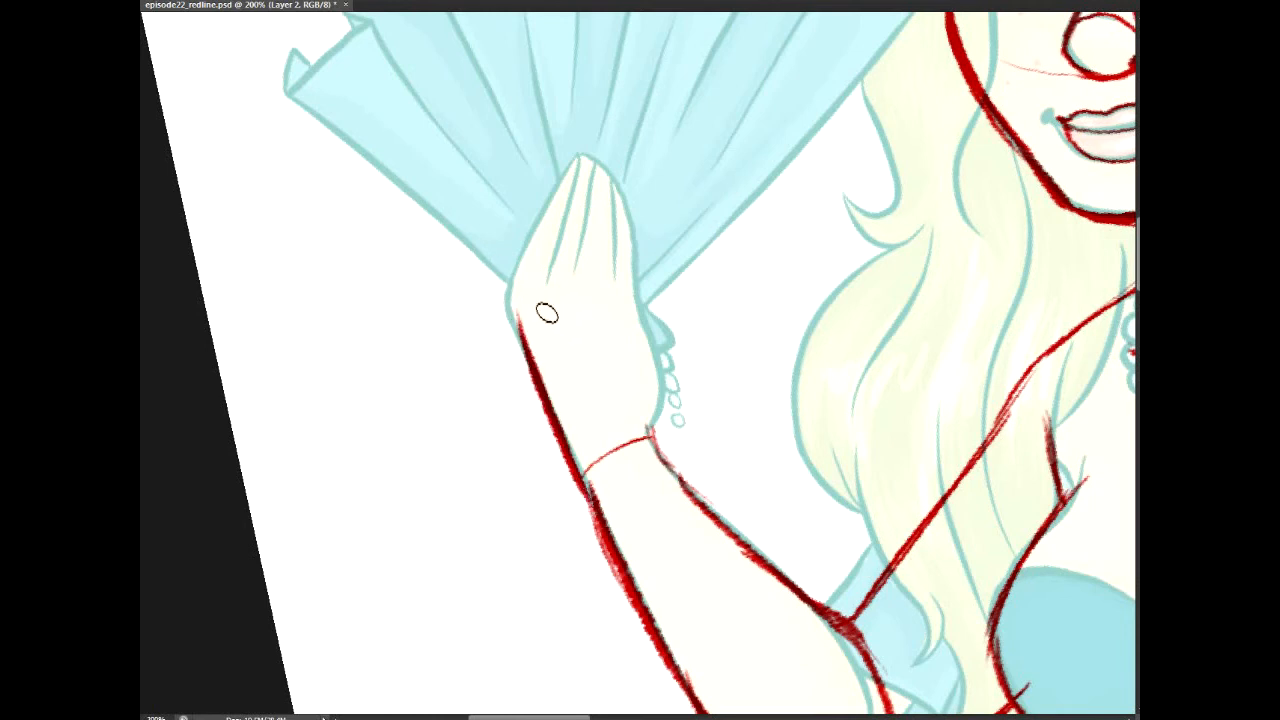
mouse_move(509, 309)
mouse_down()
mouse_move(656, 333)
mouse_move(655, 440)
mouse_up()
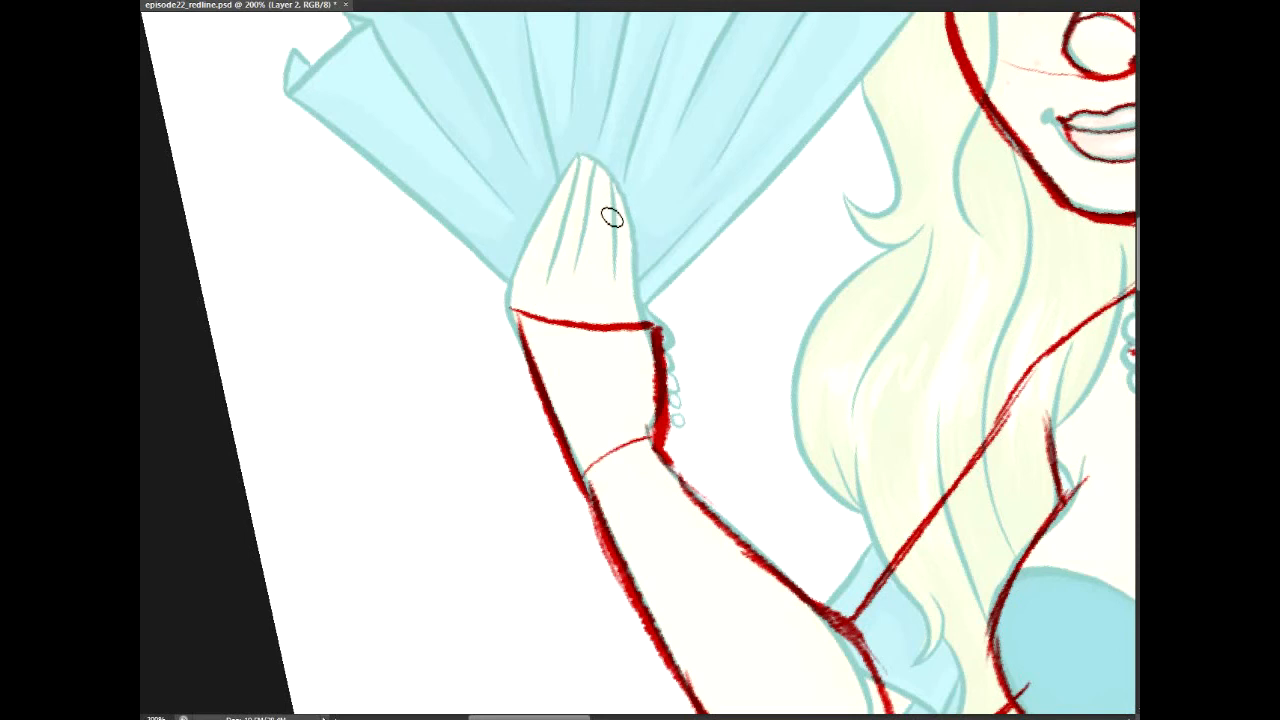
drag(615, 189, 611, 294)
drag(617, 189, 631, 232)
mouse_move(594, 158)
mouse_down()
mouse_move(578, 274)
mouse_move(606, 172)
mouse_move(618, 192)
mouse_up()
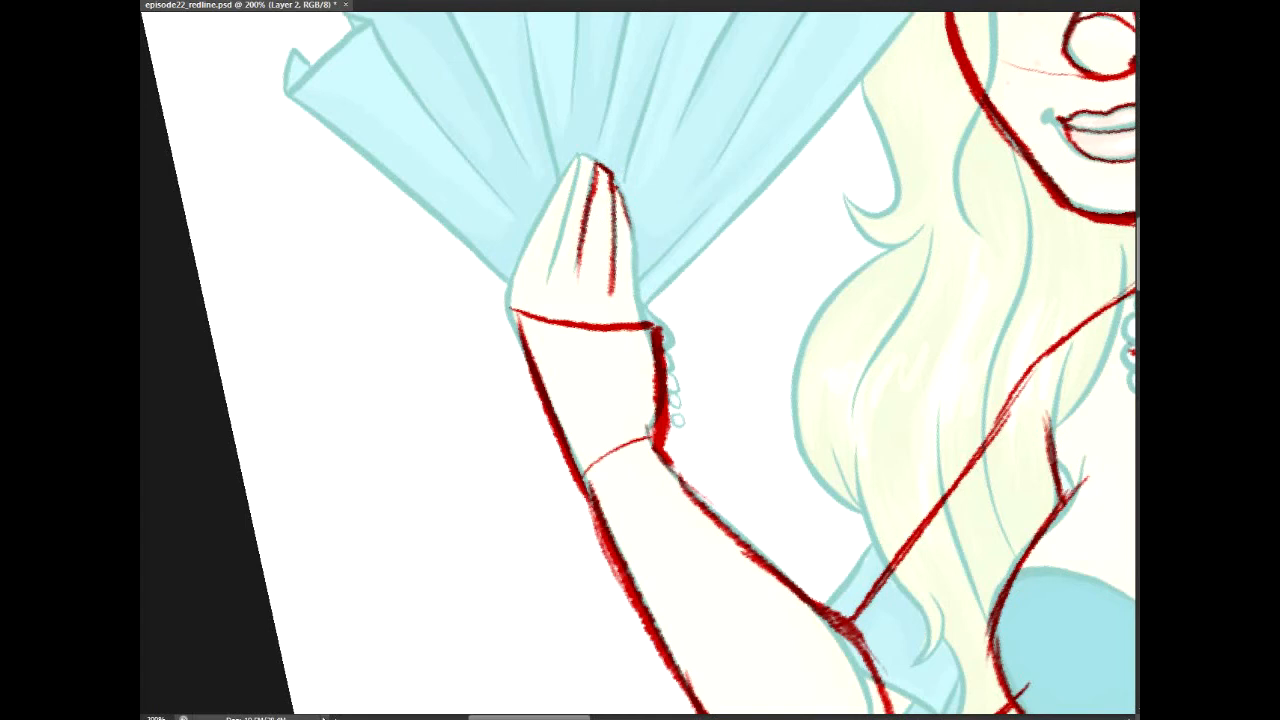
key(ctrl+alt+z)
key(ctrl+alt+z)
key(ctrl+alt+z)
key(ctrl+alt+z)
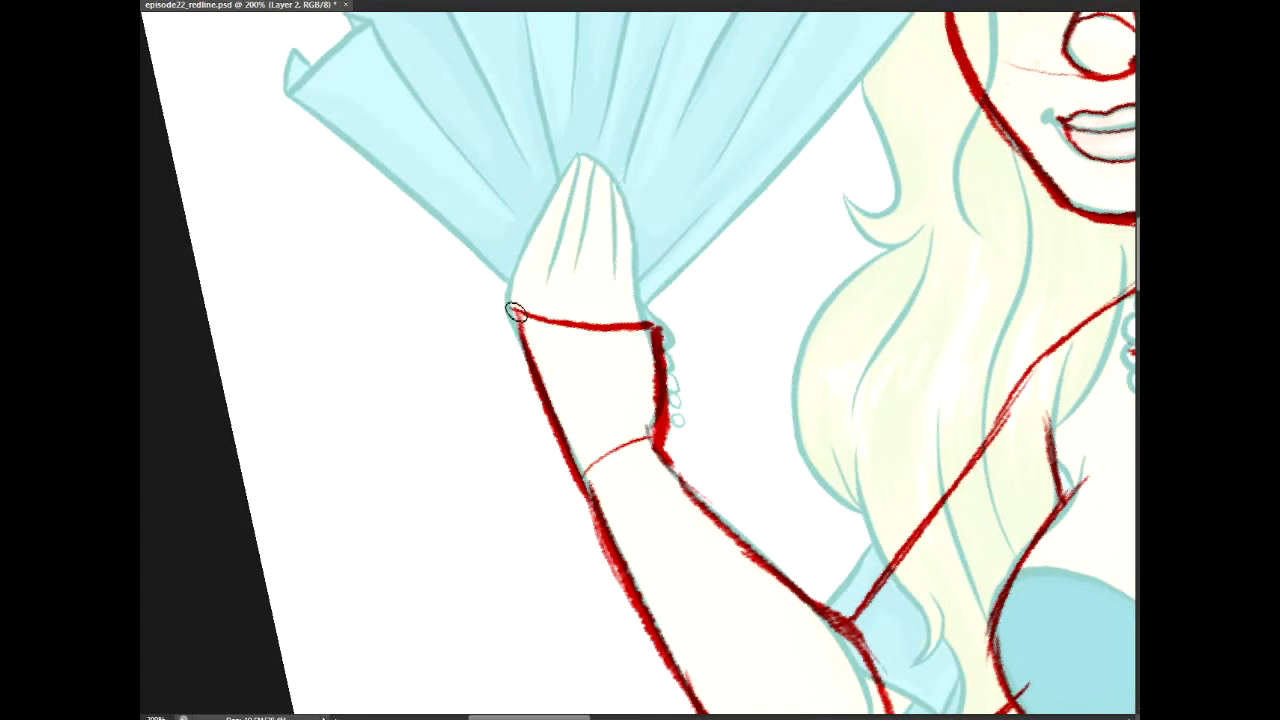
Step: Block in the fingers as one rounded mitten shape above the palm and mark four small knuckle ovals along its base
mouse_move(509, 314)
mouse_down()
mouse_move(522, 241)
mouse_move(553, 184)
mouse_move(618, 158)
mouse_move(652, 320)
mouse_up()
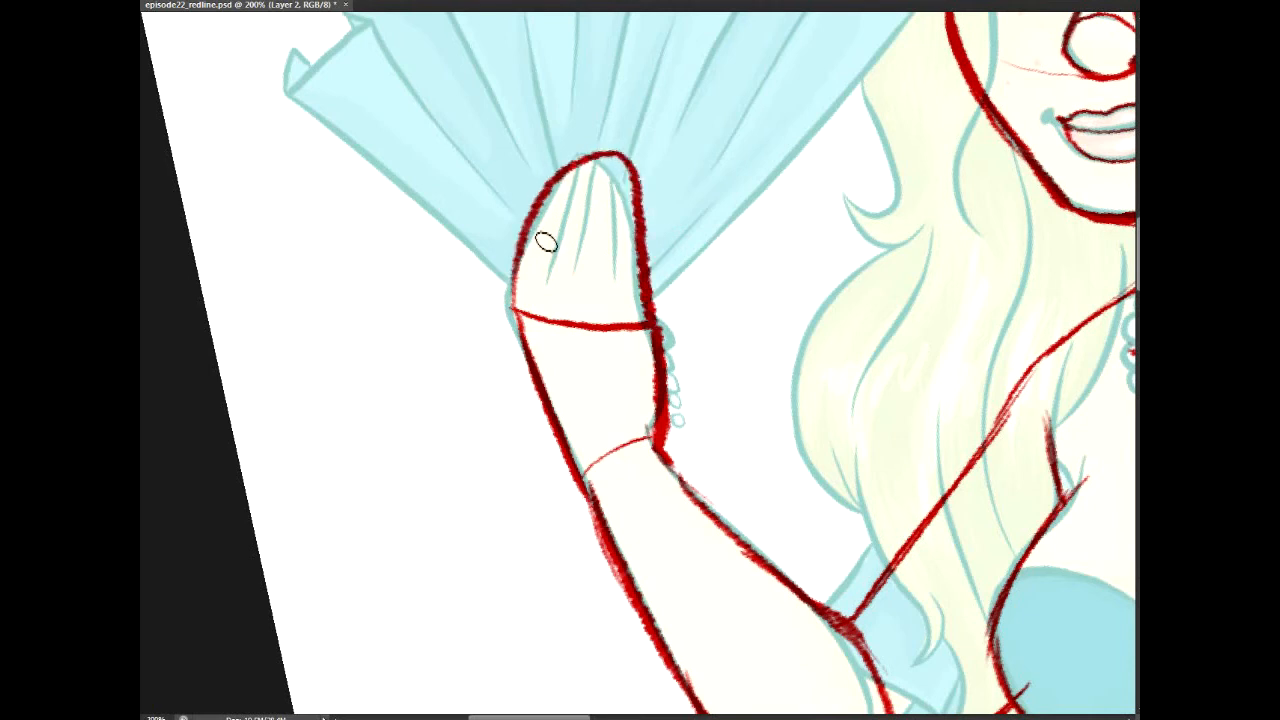
drag(585, 154, 552, 192)
drag(632, 176, 652, 325)
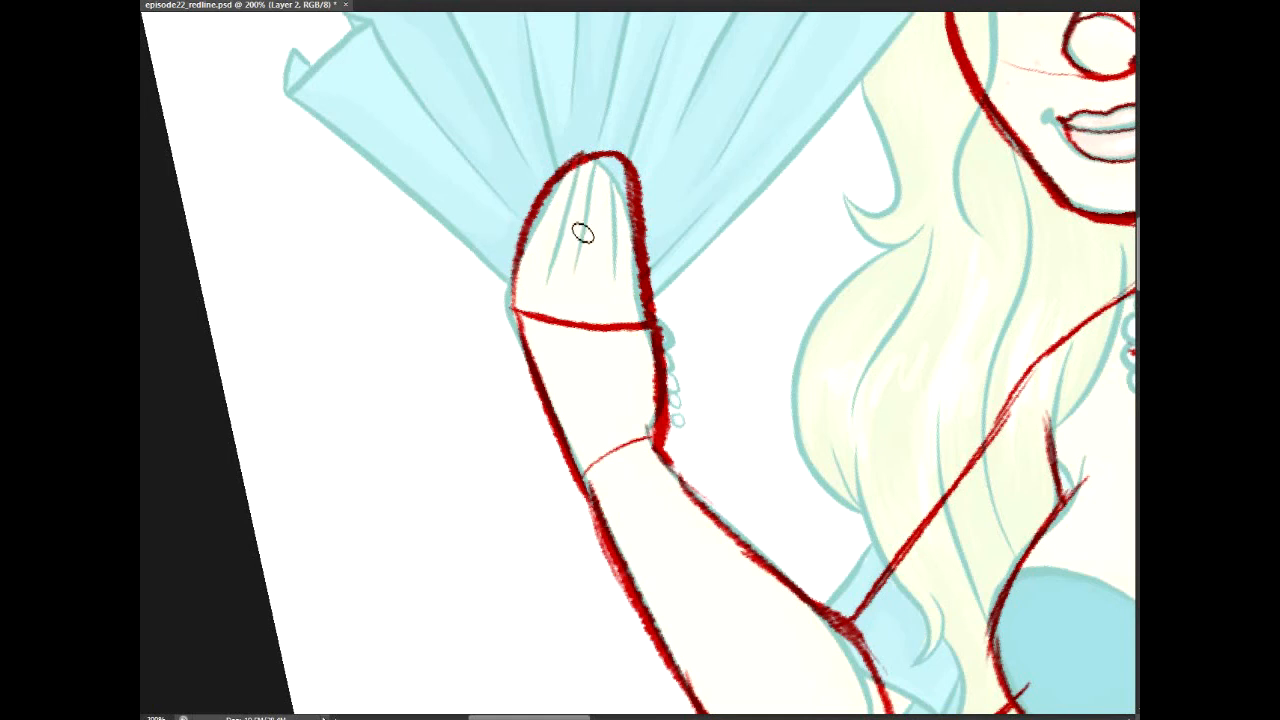
mouse_move(590, 160)
mouse_down()
mouse_move(636, 182)
mouse_move(605, 157)
mouse_up()
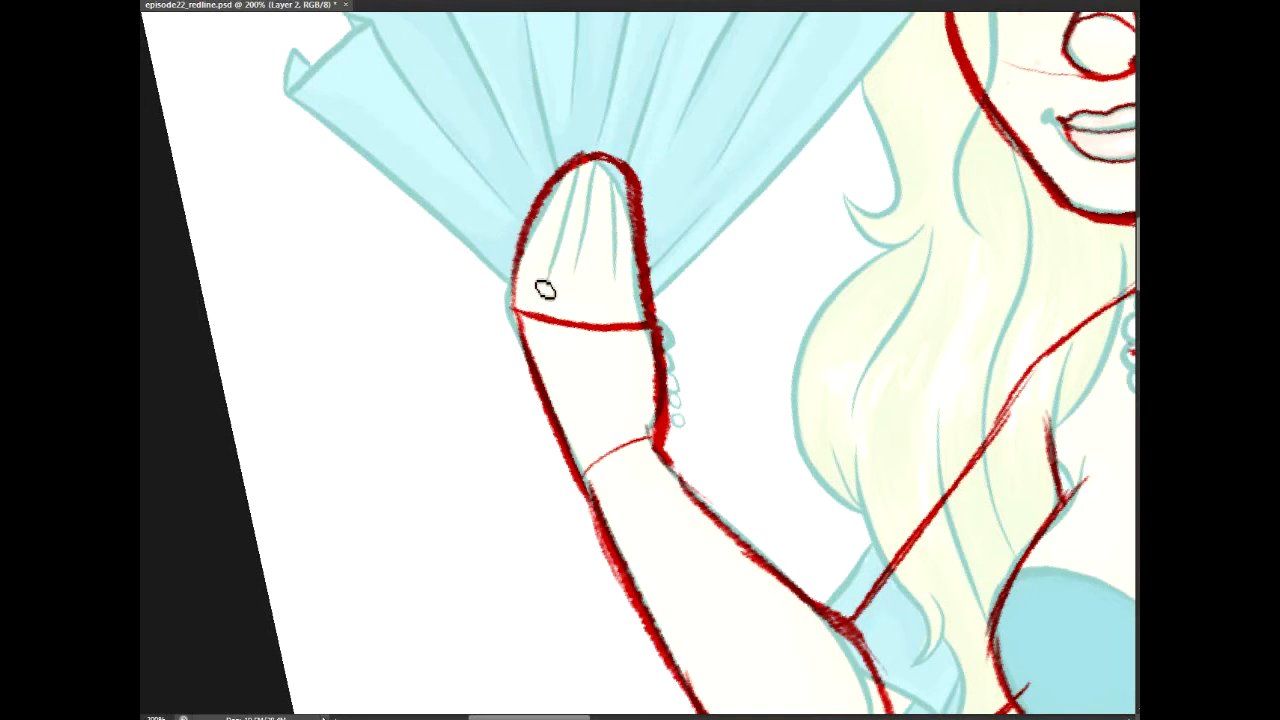
mouse_move(525, 306)
mouse_down()
mouse_move(540, 340)
mouse_move(560, 316)
mouse_move(554, 327)
mouse_move(612, 338)
mouse_move(640, 316)
mouse_up()
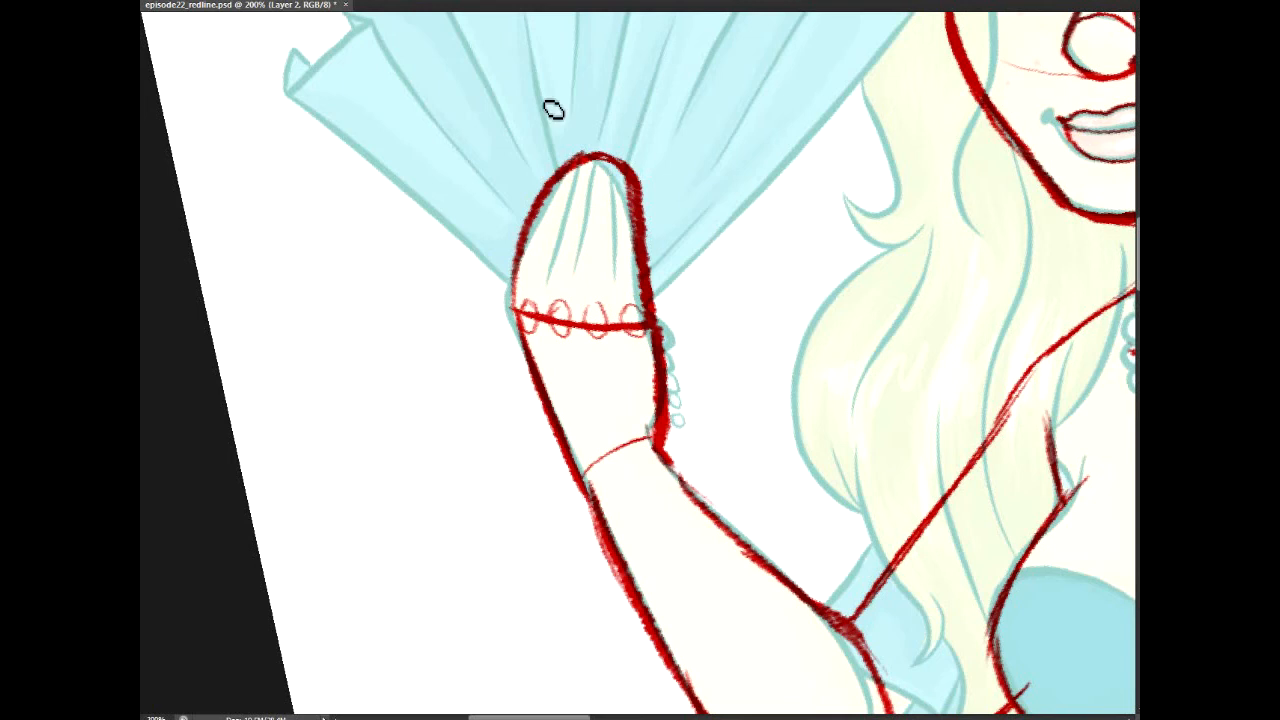
Step: Divide the mitten shape of the raised hand into four fingers with three lines running from the knuckles to its edge
drag(574, 121, 690, 506)
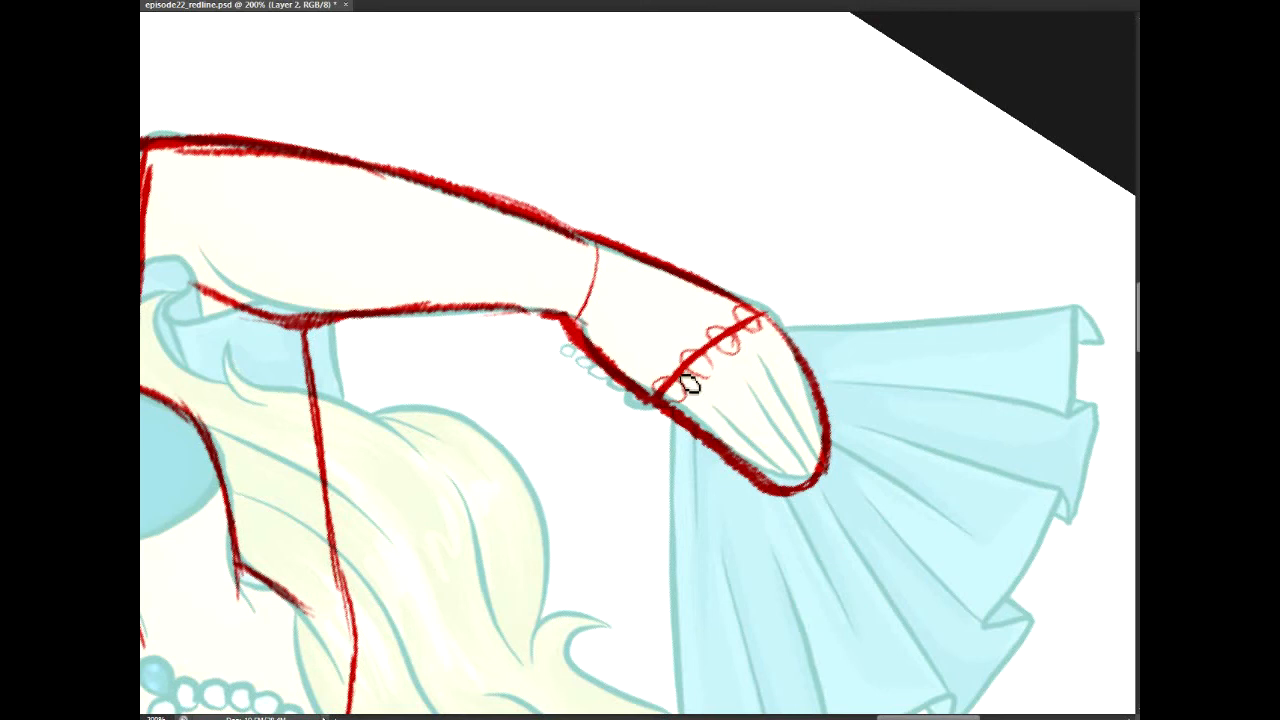
drag(690, 388, 772, 478)
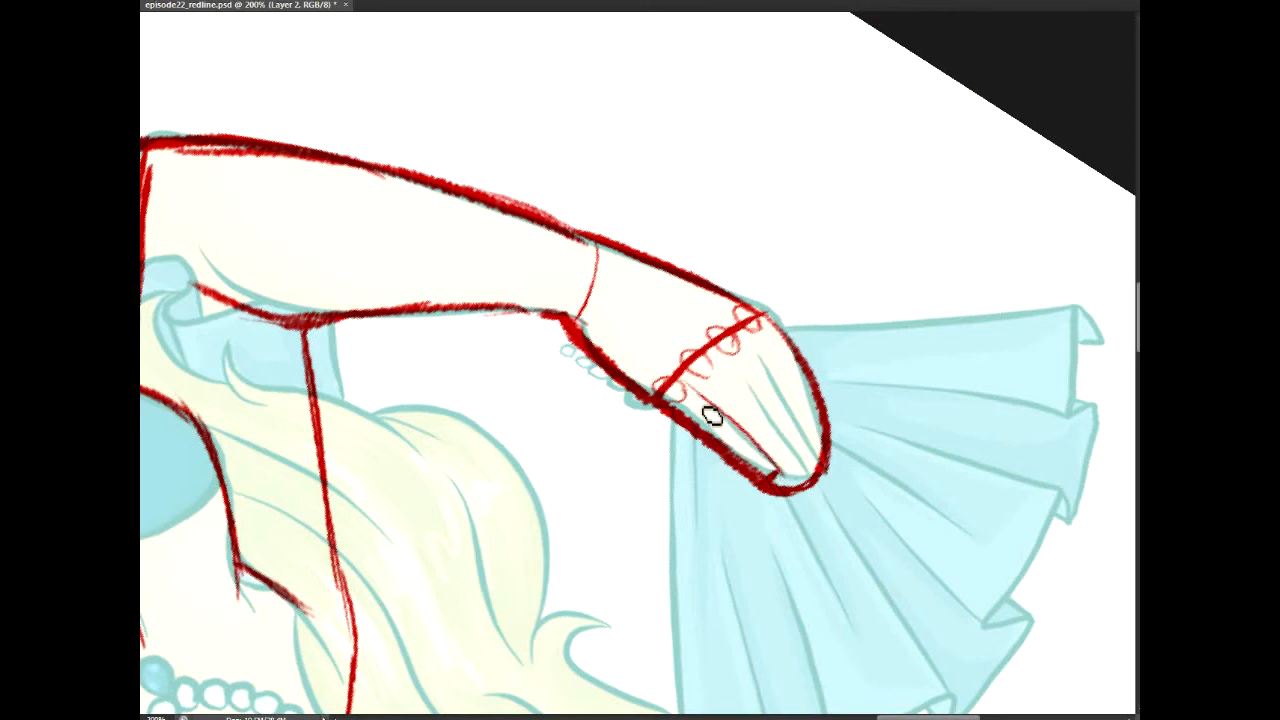
drag(698, 392, 770, 463)
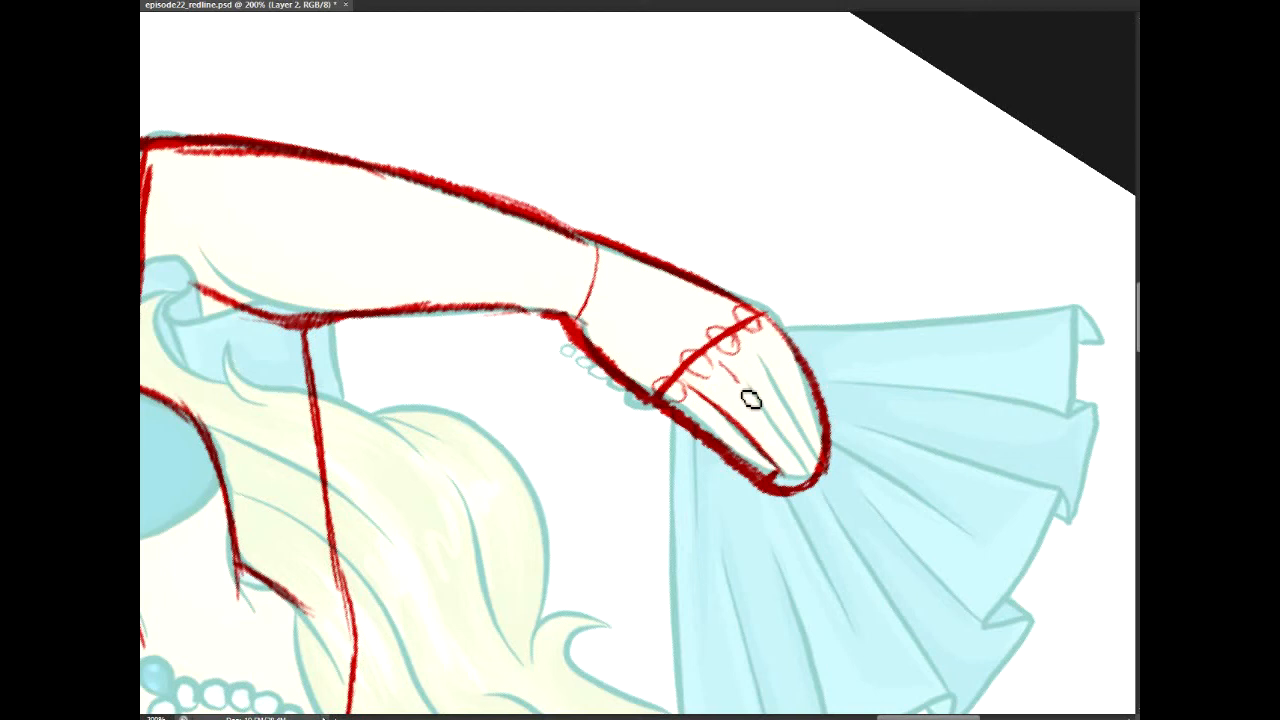
drag(737, 383, 820, 486)
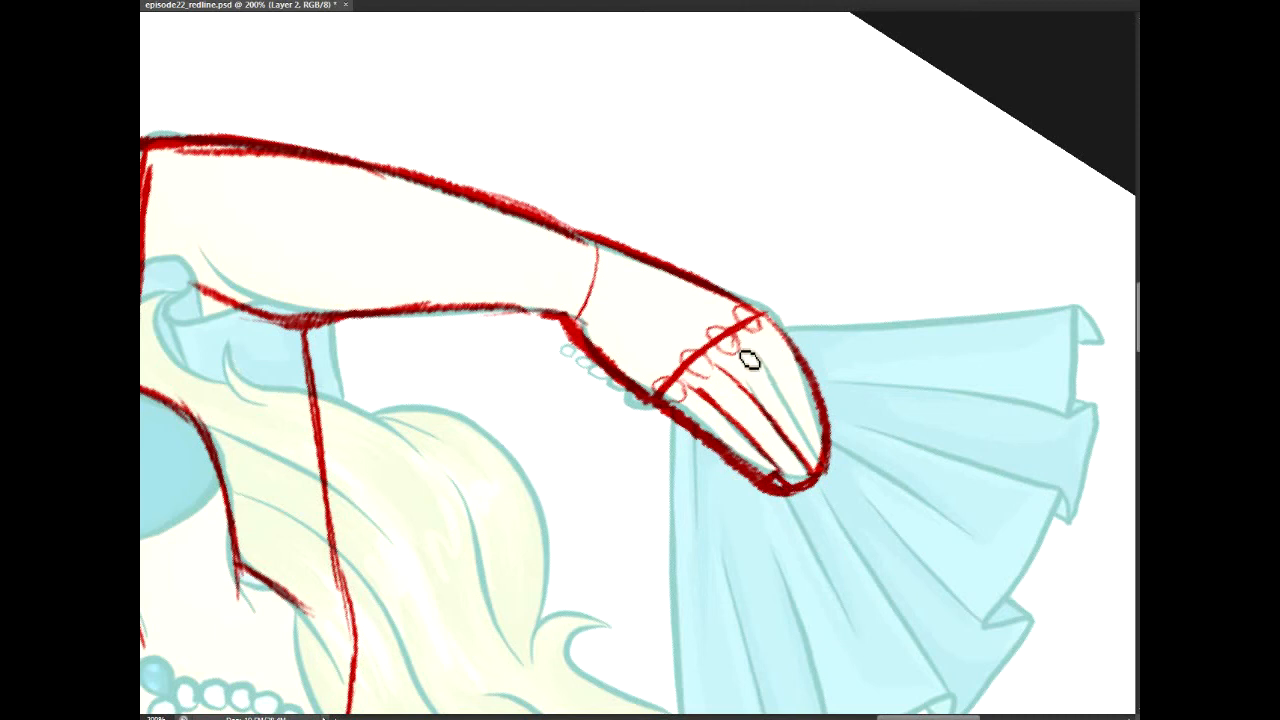
drag(750, 358, 820, 436)
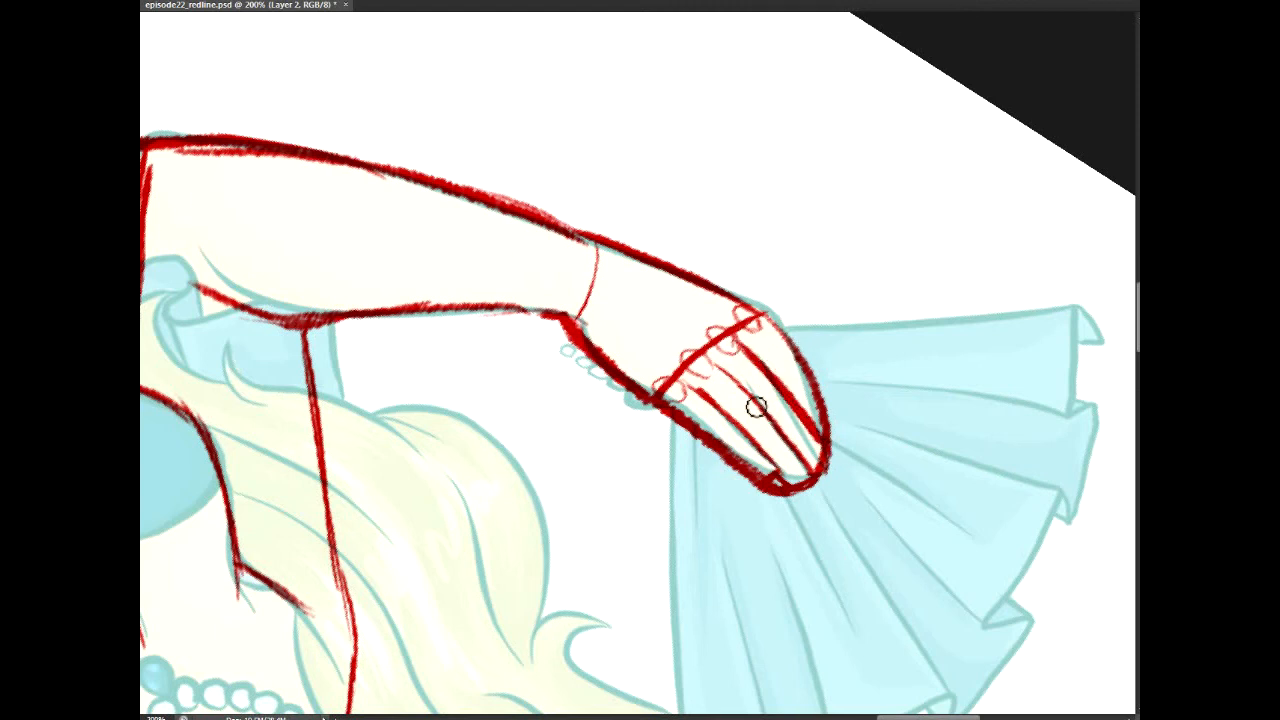
drag(765, 385, 834, 476)
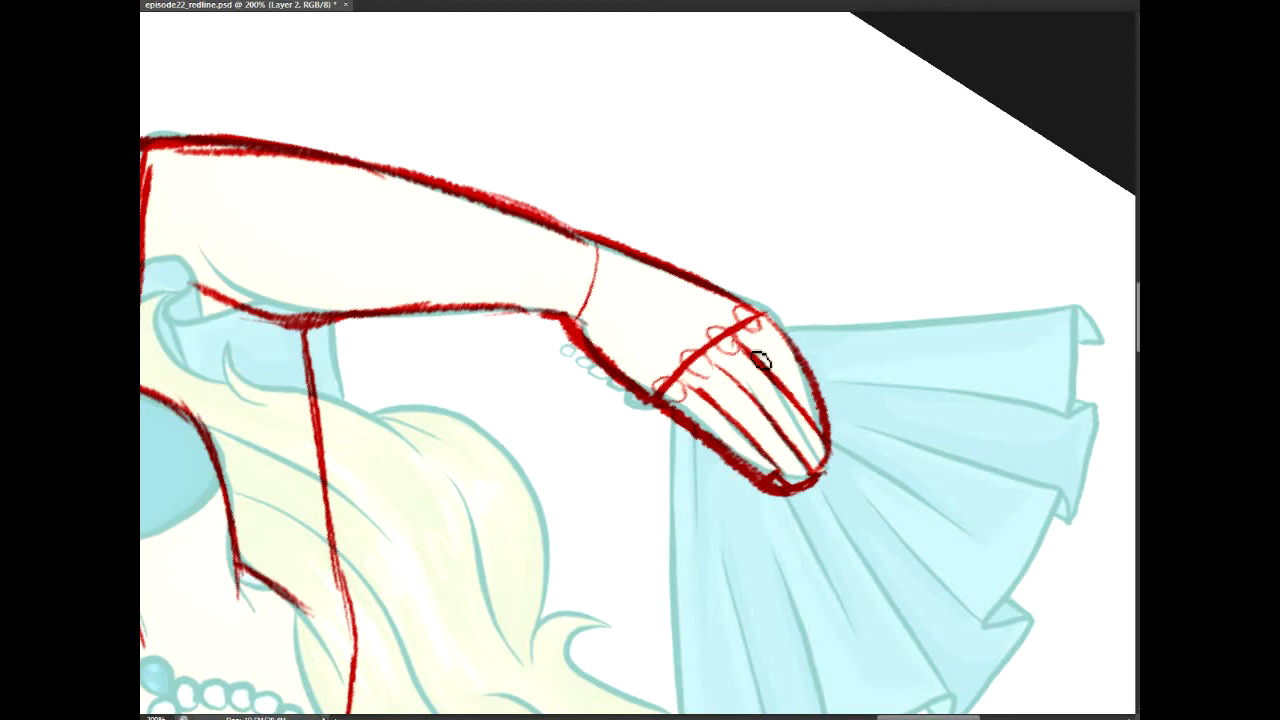
Step: Give the raised hand's little finger its own tapered outline with a rounded tip, and erase the excess mitten outline at the other fingertips
mouse_move(754, 360)
mouse_down()
mouse_move(749, 351)
mouse_move(794, 386)
mouse_move(786, 394)
mouse_move(806, 396)
mouse_move(834, 440)
mouse_up()
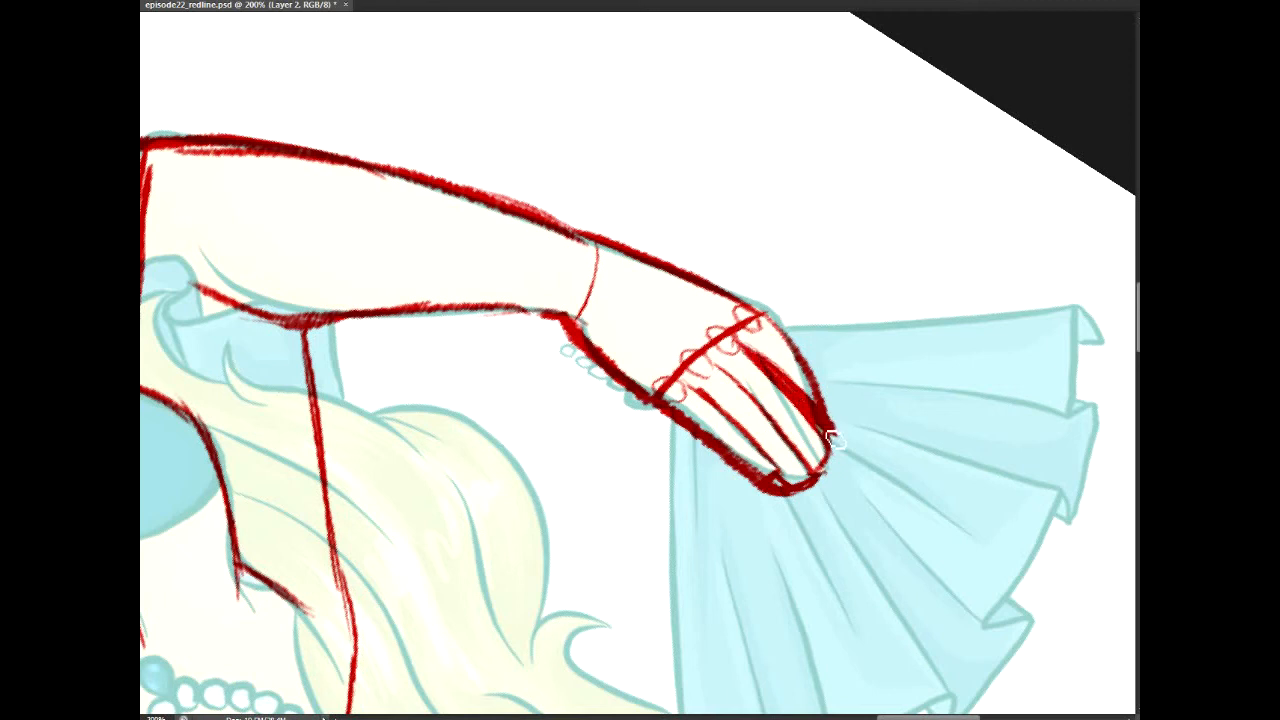
drag(795, 345, 843, 429)
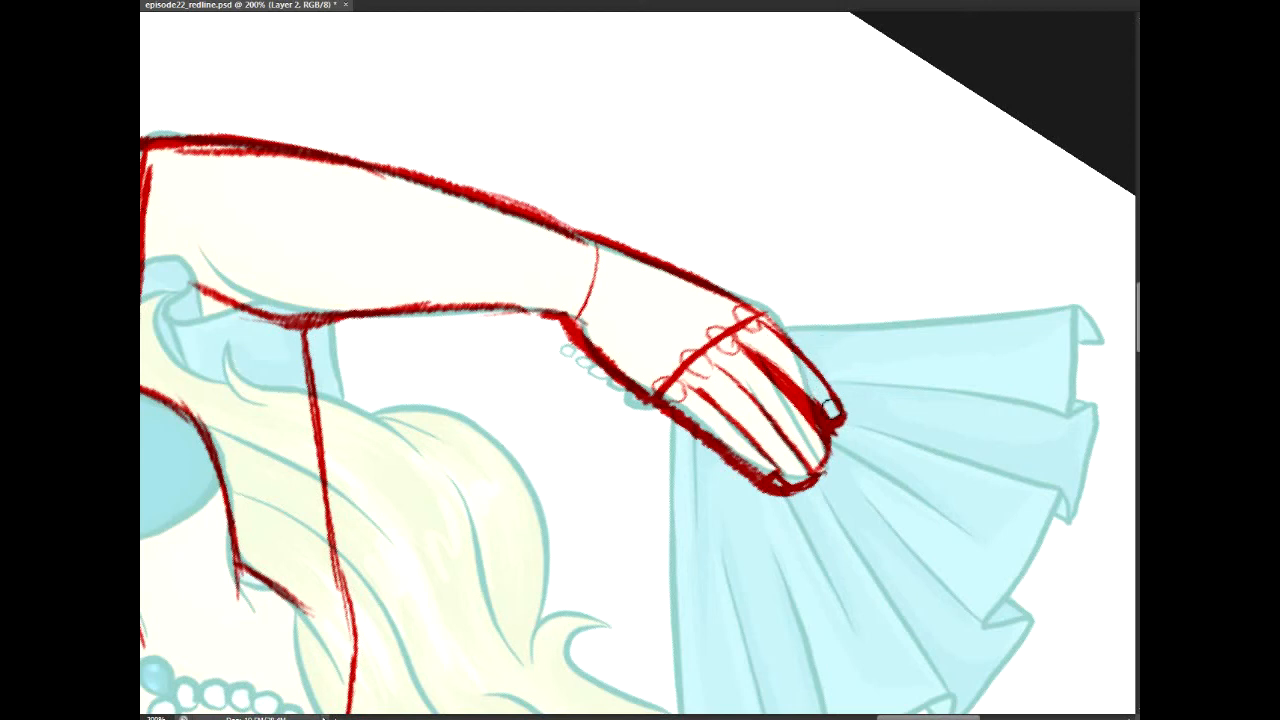
mouse_move(760, 349)
mouse_down()
mouse_move(834, 419)
mouse_move(819, 385)
mouse_move(845, 441)
mouse_move(785, 394)
mouse_up()
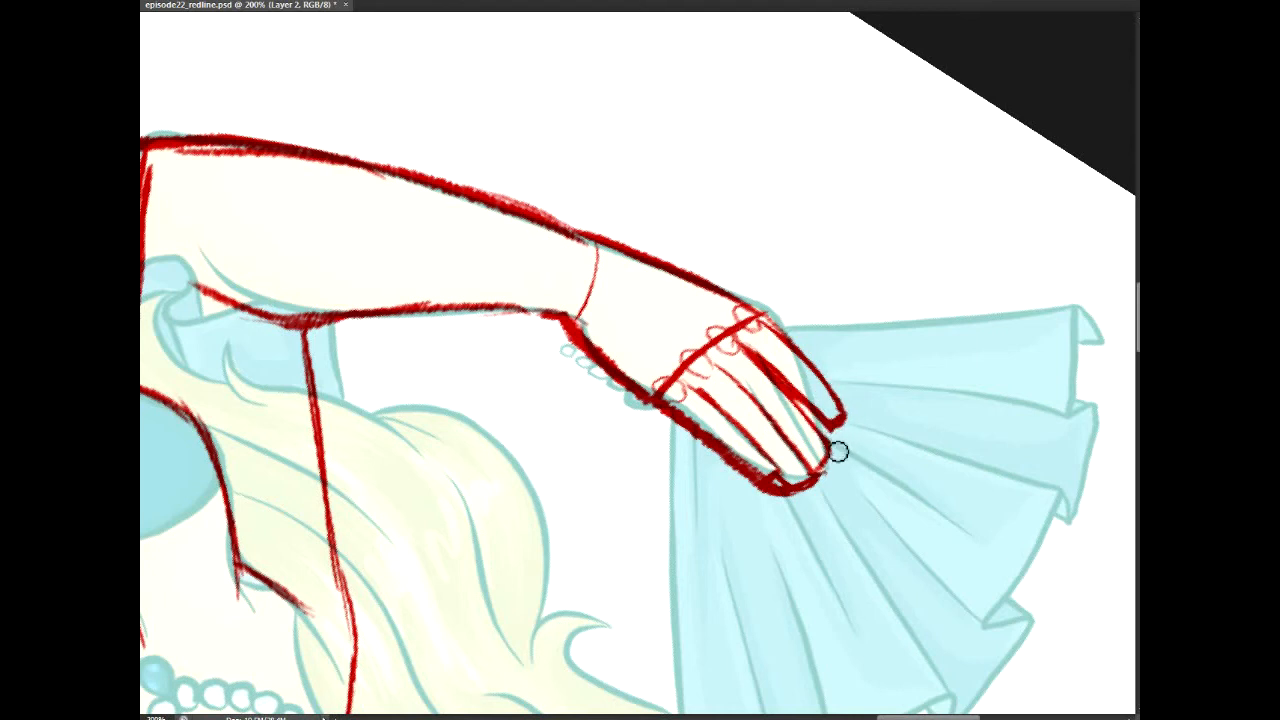
mouse_move(832, 477)
mouse_down()
mouse_move(762, 495)
mouse_move(796, 507)
mouse_move(771, 499)
mouse_move(728, 452)
mouse_up()
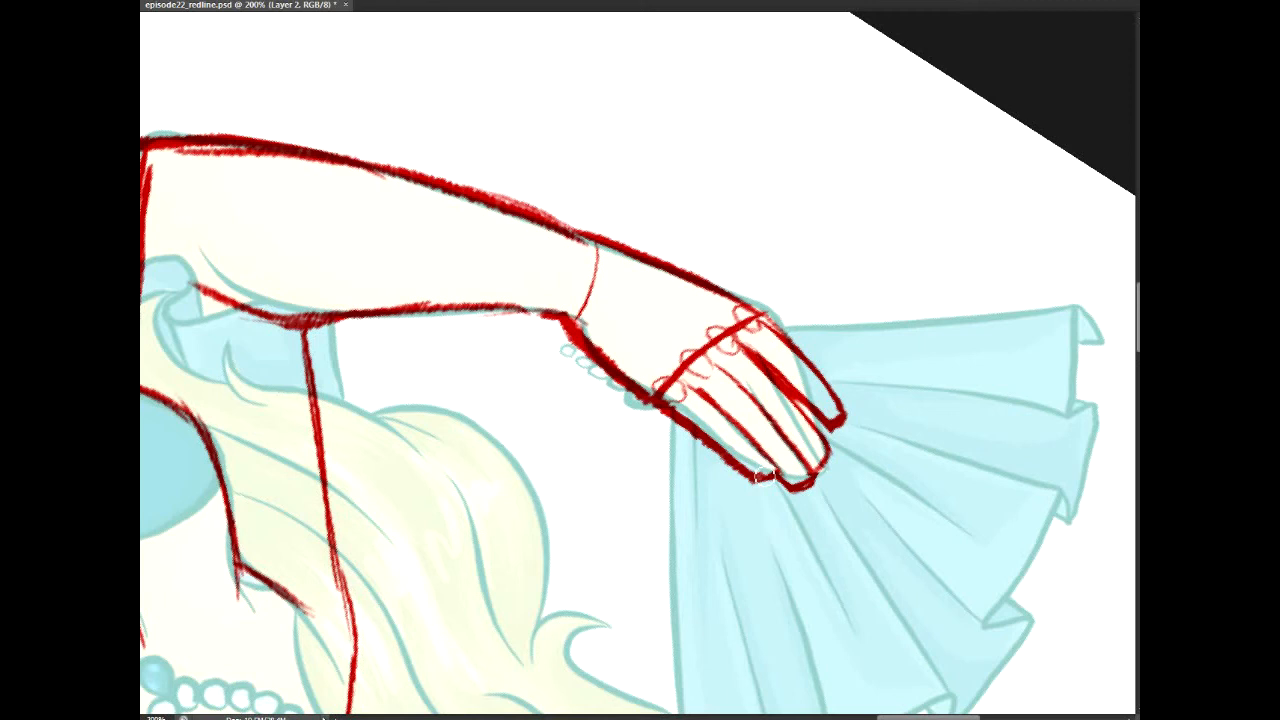
Step: Clean up the finger gaps and inner wrist edge of the raised hand, and toggle the redline's visibility to compare it with the original
drag(813, 416, 778, 378)
drag(573, 343, 598, 365)
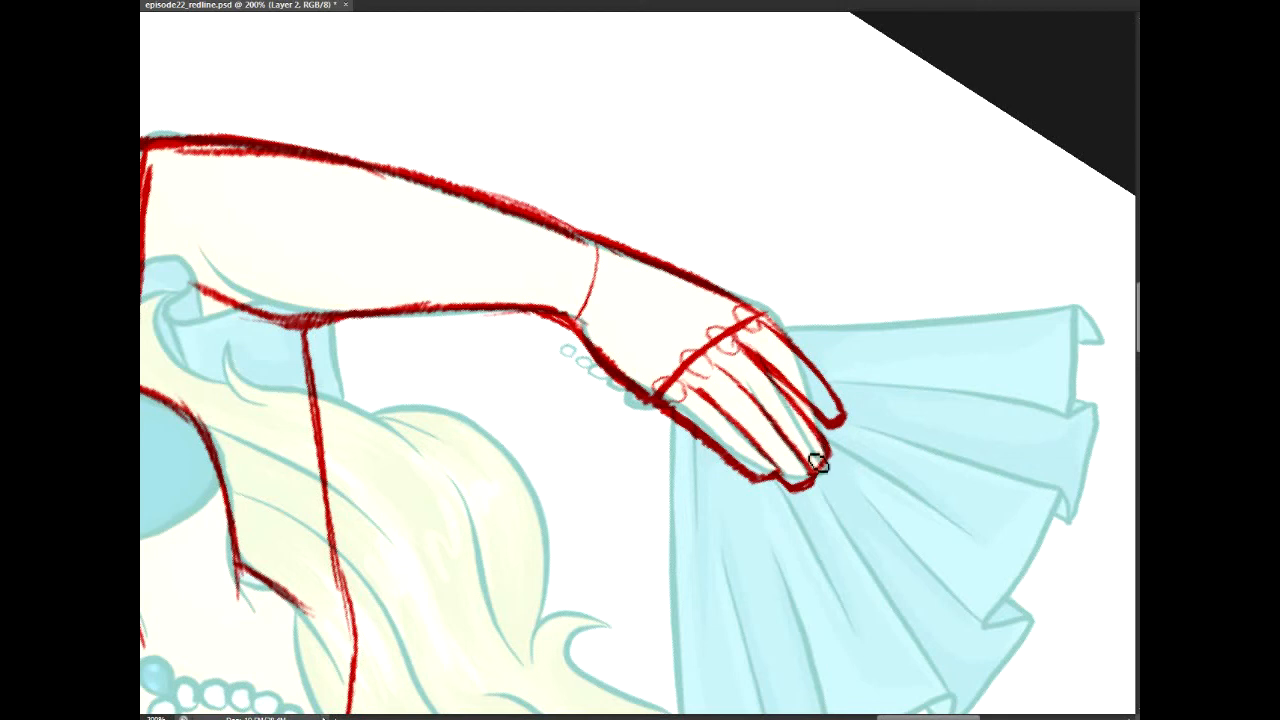
drag(784, 433, 820, 473)
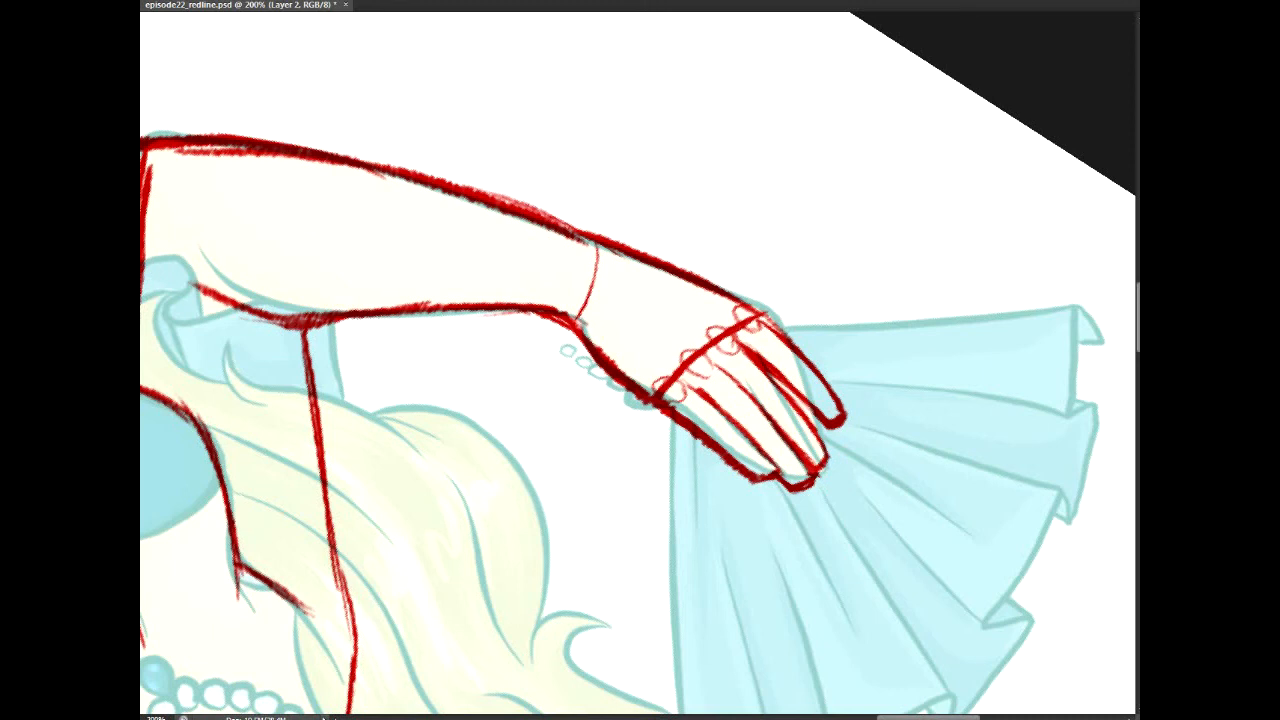
drag(328, 327, 380, 342)
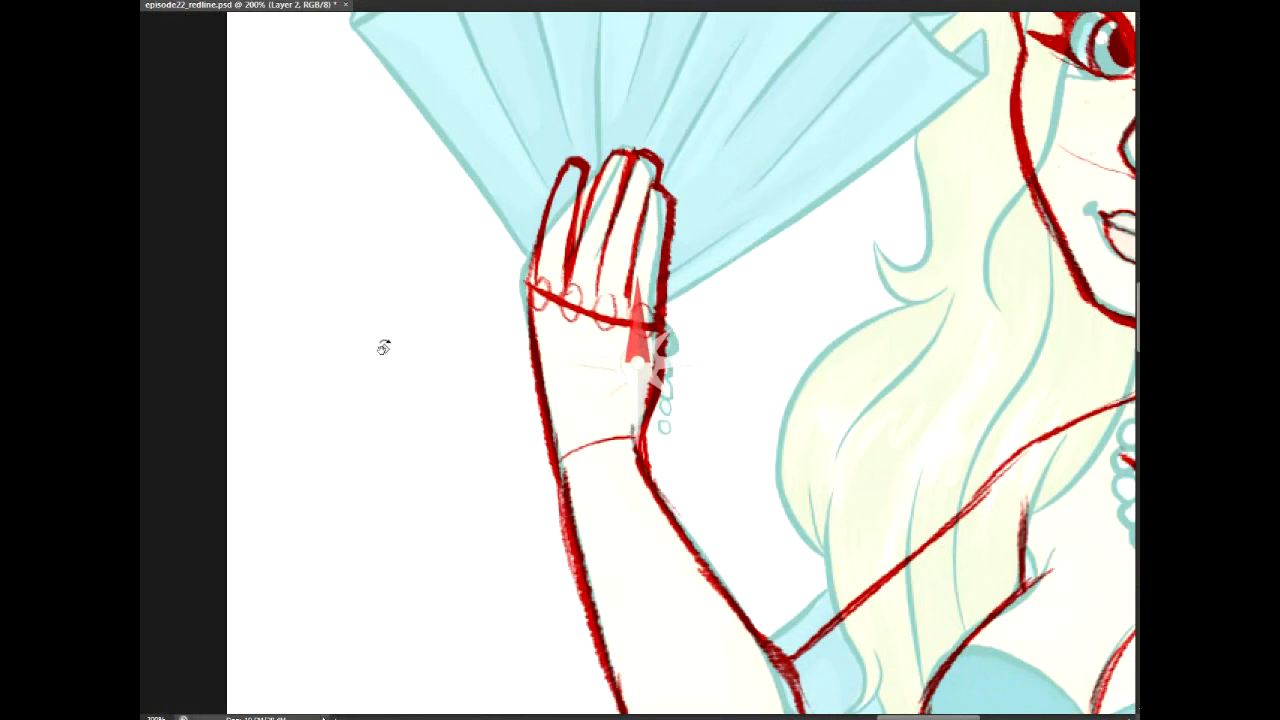
key(ctrl+comma)
key(ctrl+comma)
key(ctrl+comma)
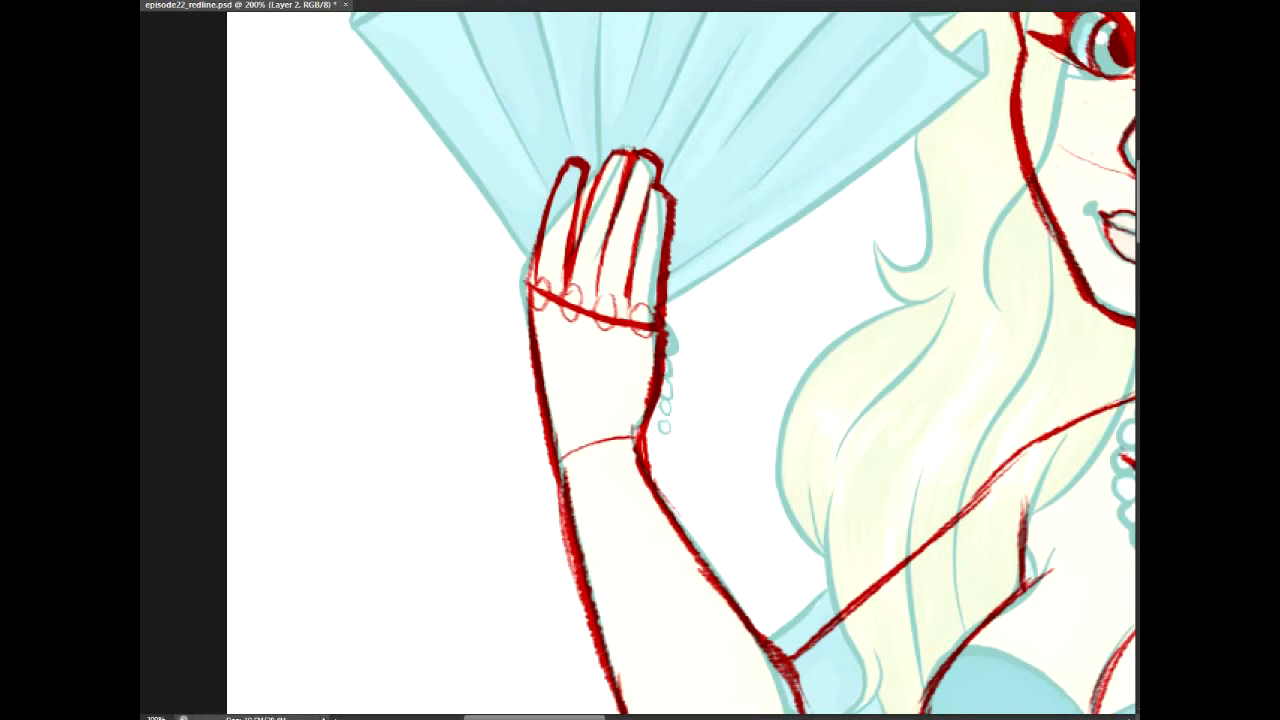
Step: Erase the old red hand block-in below the lowered arm's wrist and trim the stray strokes along the forearm's upper edge
drag(760, 300, 586, 394)
drag(972, 469, 1057, 414)
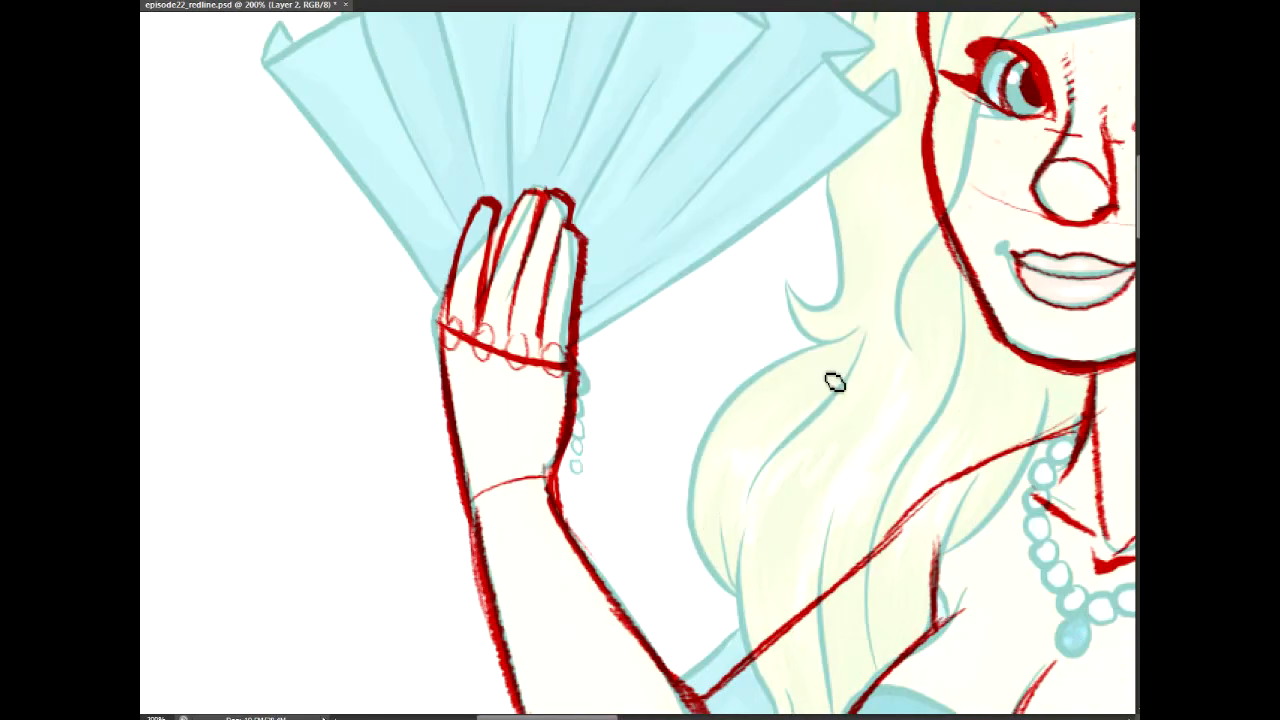
mouse_move(850, 620)
mouse_down()
mouse_move(716, 474)
mouse_move(546, 99)
mouse_up()
mouse_move(636, 702)
mouse_down()
mouse_move(717, 303)
mouse_move(743, 407)
mouse_up()
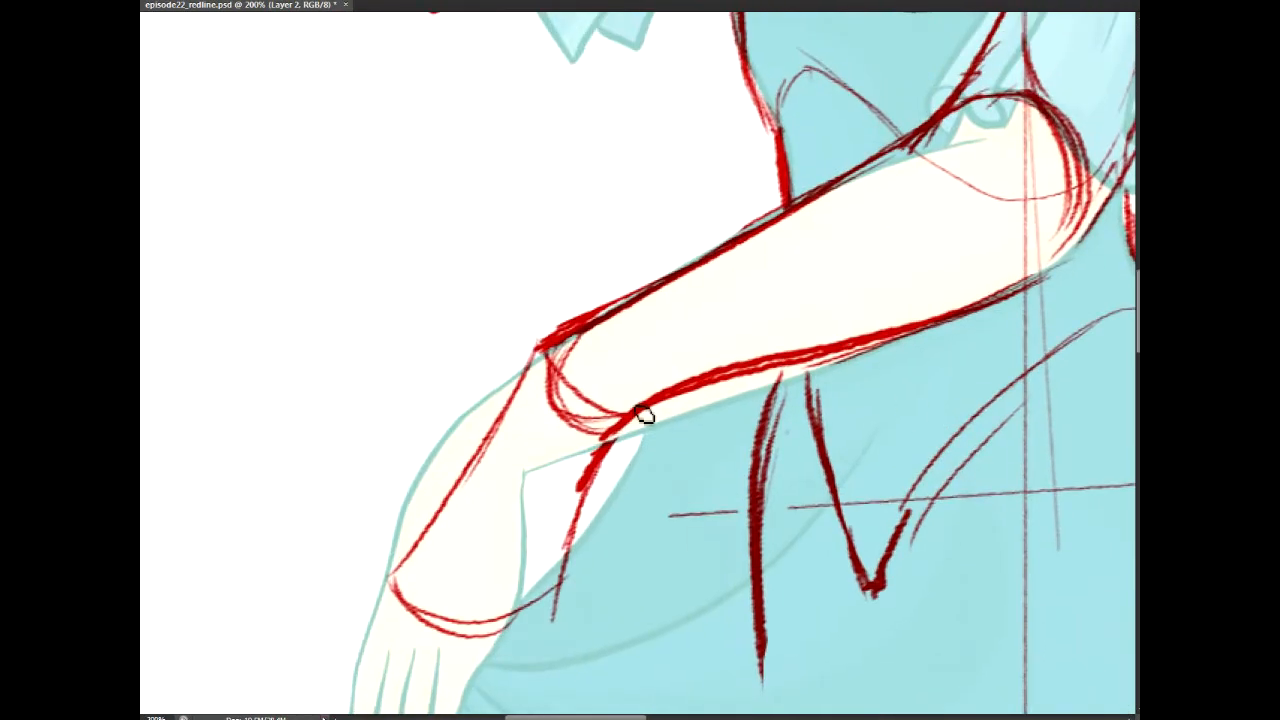
mouse_move(563, 346)
mouse_down()
mouse_move(630, 420)
mouse_move(615, 412)
mouse_up()
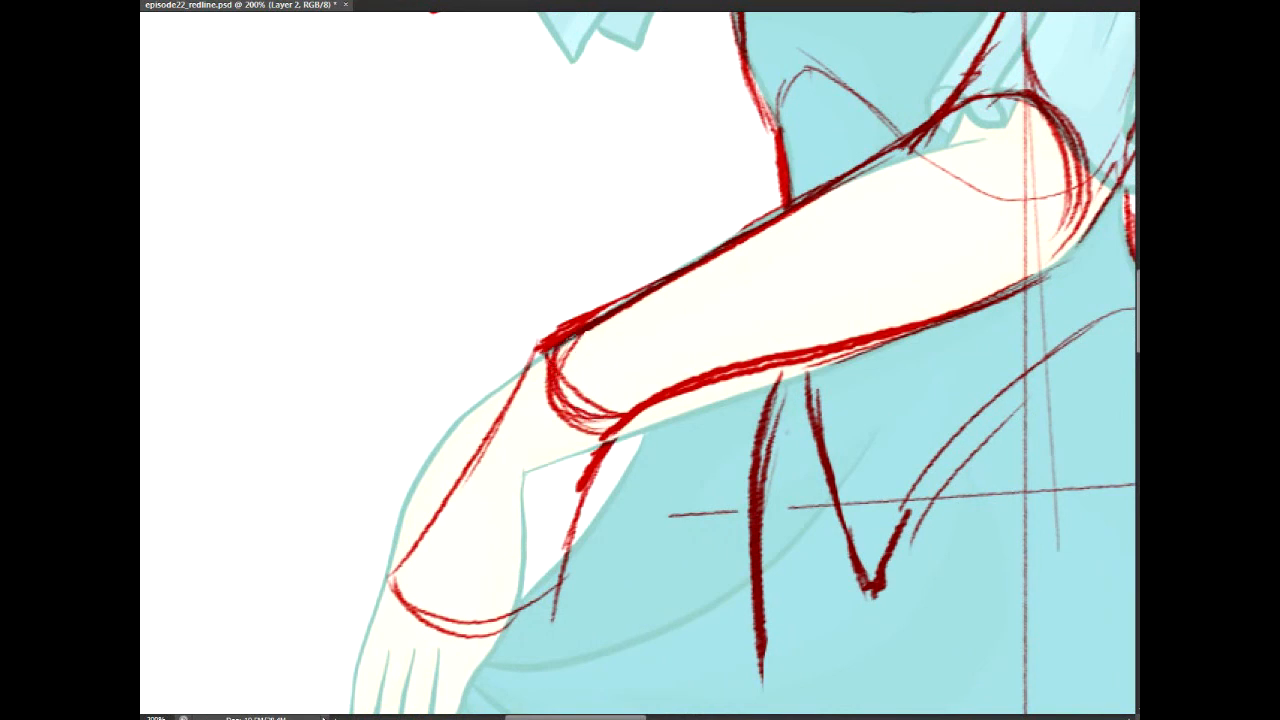
key(e)
mouse_move(423, 549)
mouse_down()
mouse_move(422, 619)
mouse_move(409, 583)
mouse_move(442, 507)
mouse_move(541, 381)
mouse_move(571, 365)
mouse_move(573, 379)
mouse_move(545, 389)
mouse_move(601, 303)
mouse_move(533, 338)
mouse_move(657, 277)
mouse_up()
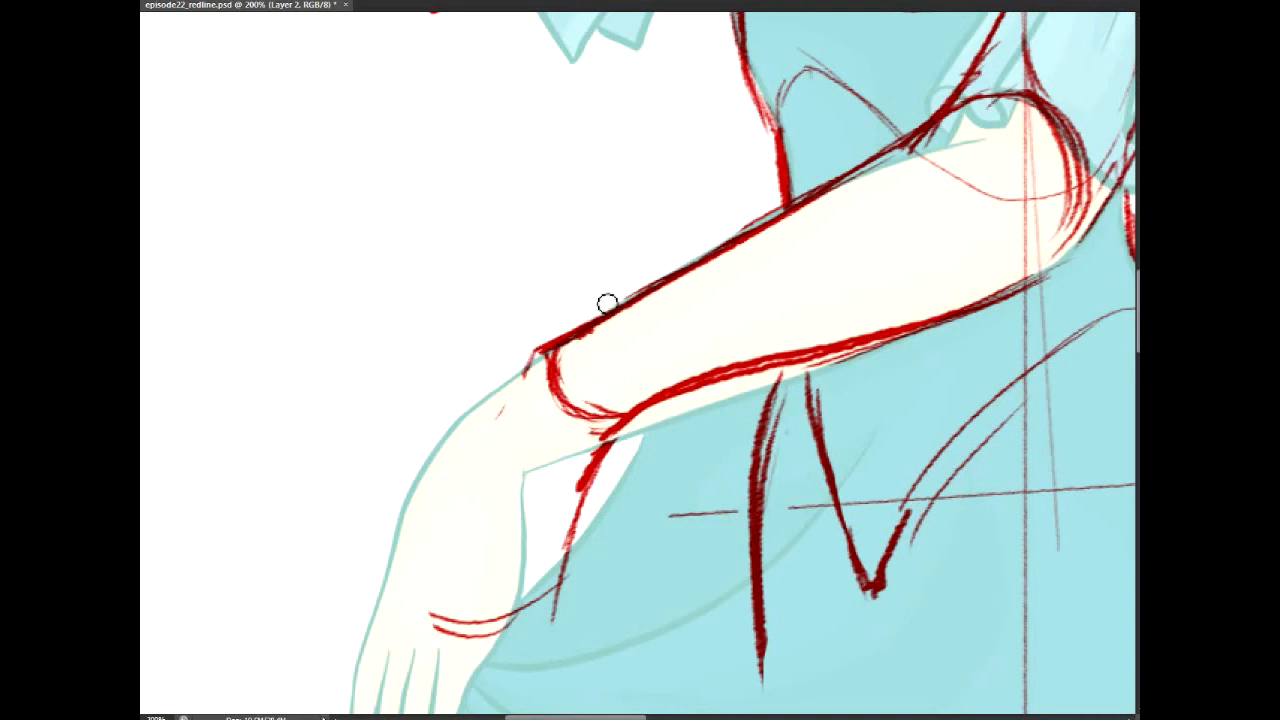
mouse_move(533, 385)
mouse_down()
mouse_move(523, 457)
mouse_move(594, 449)
mouse_move(586, 491)
mouse_move(607, 473)
mouse_move(480, 657)
mouse_move(403, 623)
mouse_move(502, 649)
mouse_up()
drag(509, 418, 497, 412)
drag(869, 468, 909, 283)
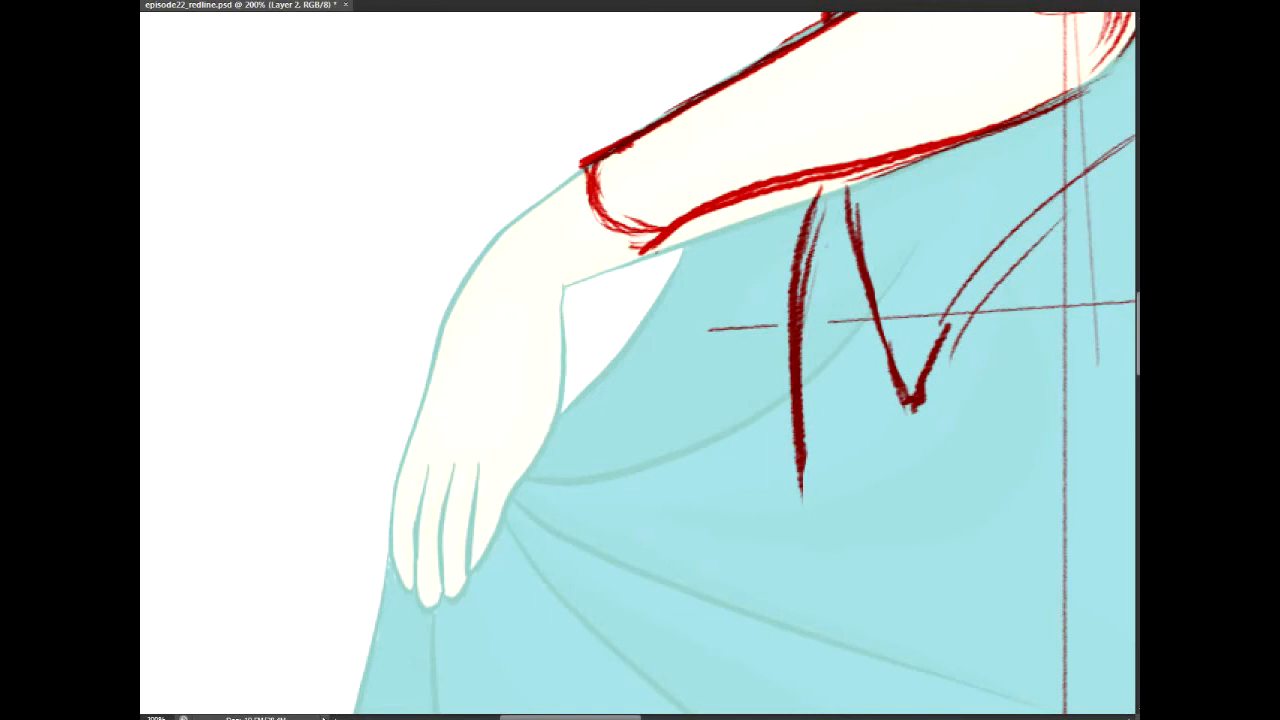
Step: On a new layer, trace the lowered hand's wrist arc, its outer edge and the dividing lines and tips of the fingers
mouse_move(462, 285)
mouse_down()
mouse_move(502, 273)
mouse_move(531, 281)
mouse_move(558, 325)
mouse_up()
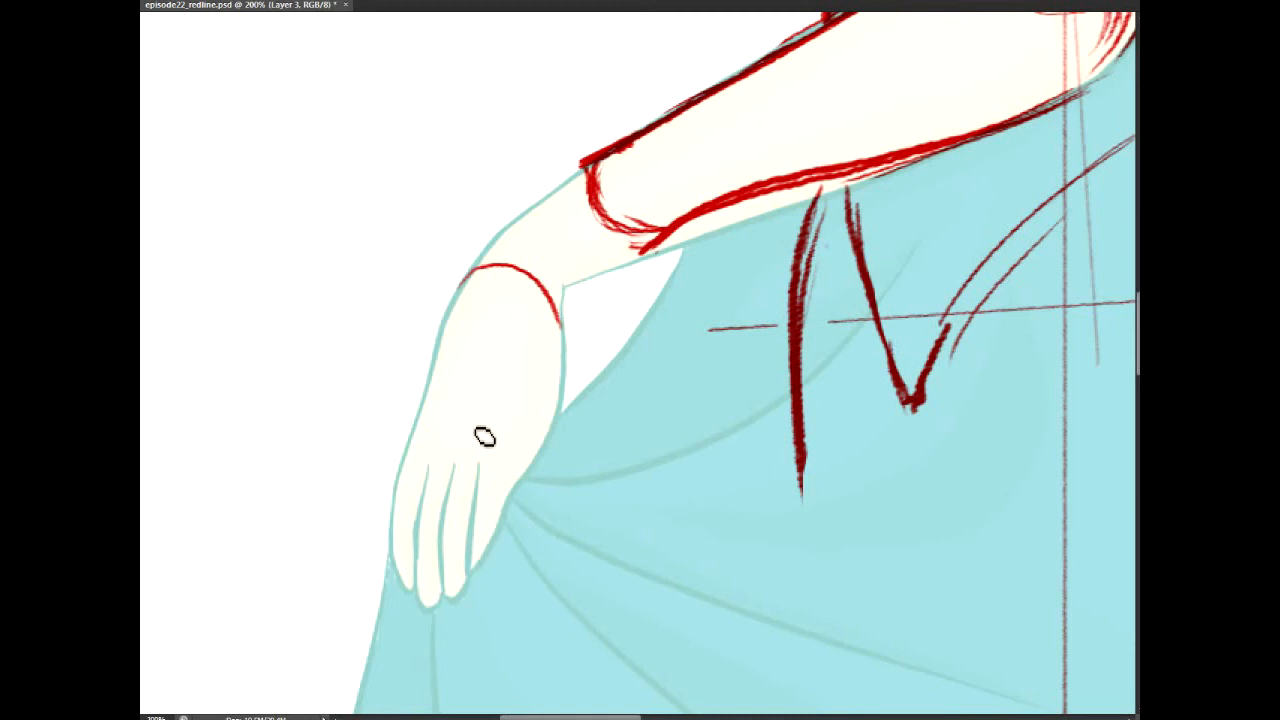
mouse_move(460, 289)
mouse_down()
mouse_move(395, 500)
mouse_move(396, 483)
mouse_move(409, 588)
mouse_up()
mouse_move(420, 448)
mouse_down()
mouse_move(423, 609)
mouse_move(444, 608)
mouse_up()
mouse_move(457, 463)
mouse_down()
mouse_move(445, 606)
mouse_move(441, 561)
mouse_move(458, 600)
mouse_up()
mouse_move(477, 508)
mouse_down()
mouse_move(484, 438)
mouse_move(470, 575)
mouse_move(488, 572)
mouse_up()
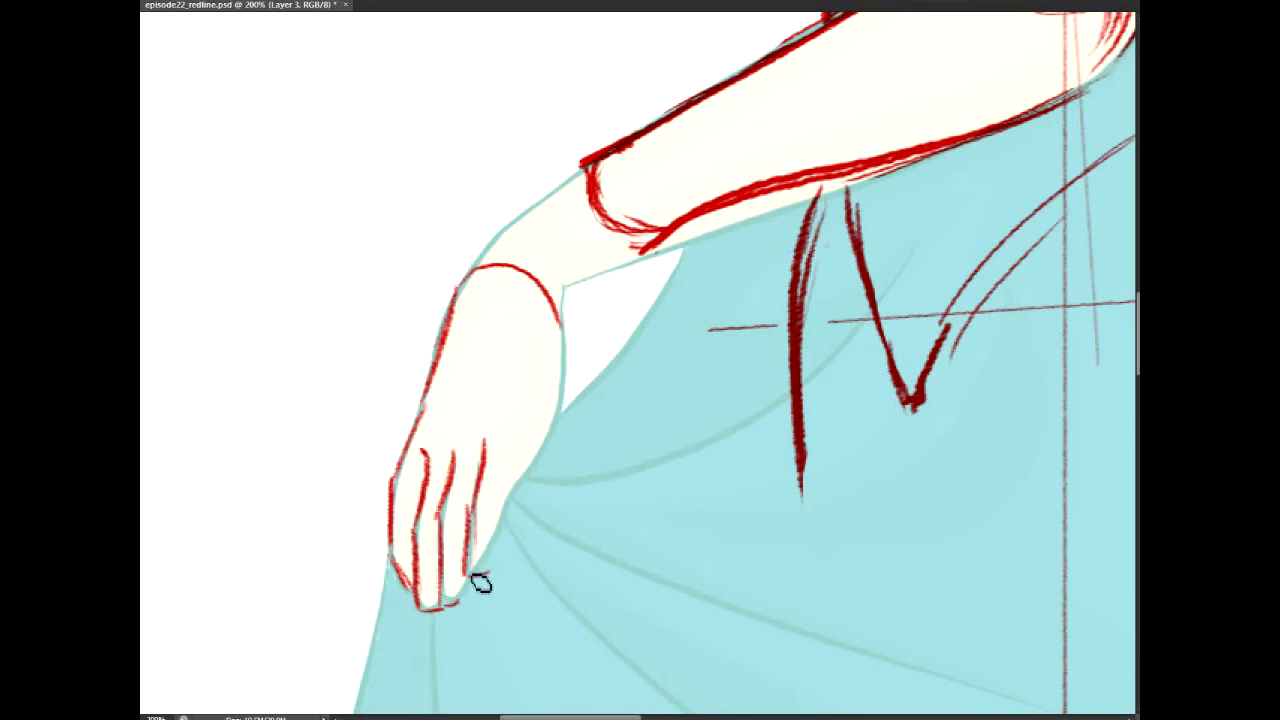
Step: Trace the inner edge of the lowered hand from index finger to wrist, draw a curved knuckle line and darken the finger lines
mouse_move(504, 494)
mouse_down()
mouse_move(487, 571)
mouse_move(488, 560)
mouse_up()
drag(531, 454, 501, 490)
mouse_move(544, 430)
mouse_down()
mouse_move(502, 492)
mouse_move(555, 407)
mouse_up()
mouse_move(565, 322)
mouse_down()
mouse_move(551, 415)
mouse_move(560, 363)
mouse_up()
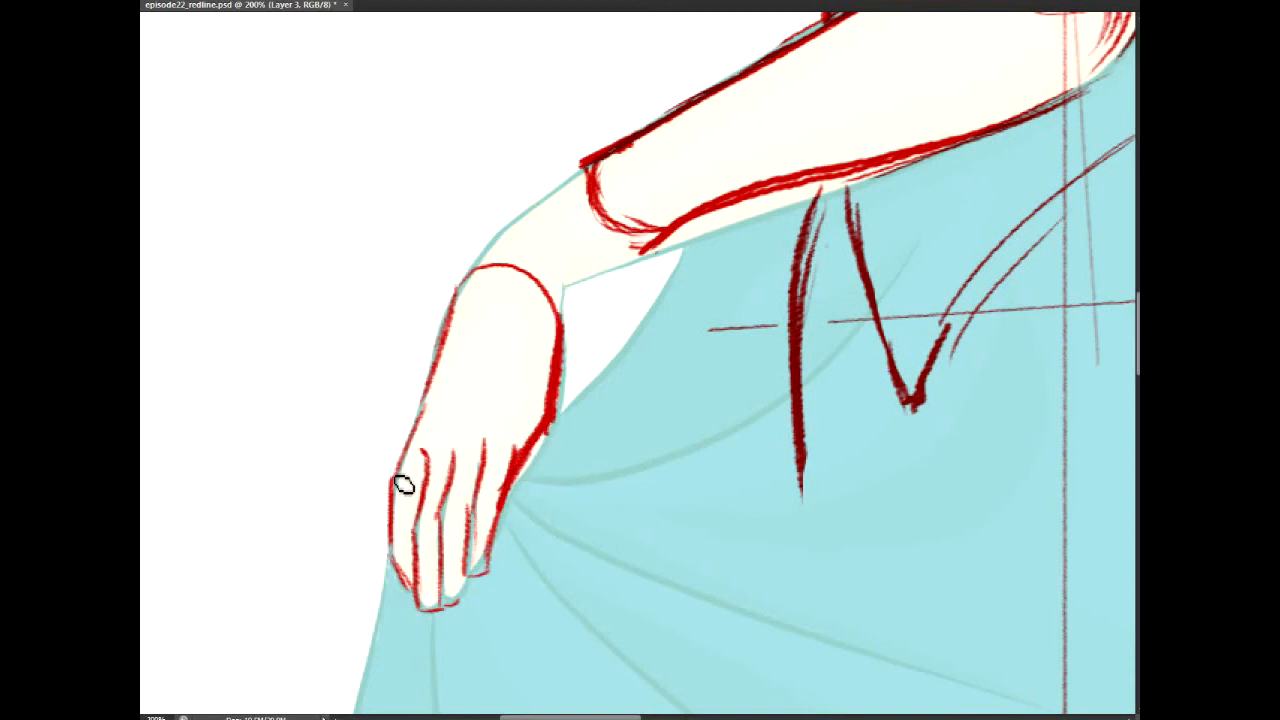
drag(428, 446, 513, 447)
drag(448, 506, 441, 556)
mouse_move(446, 608)
mouse_down()
mouse_move(472, 587)
mouse_move(471, 608)
mouse_move(431, 618)
mouse_up()
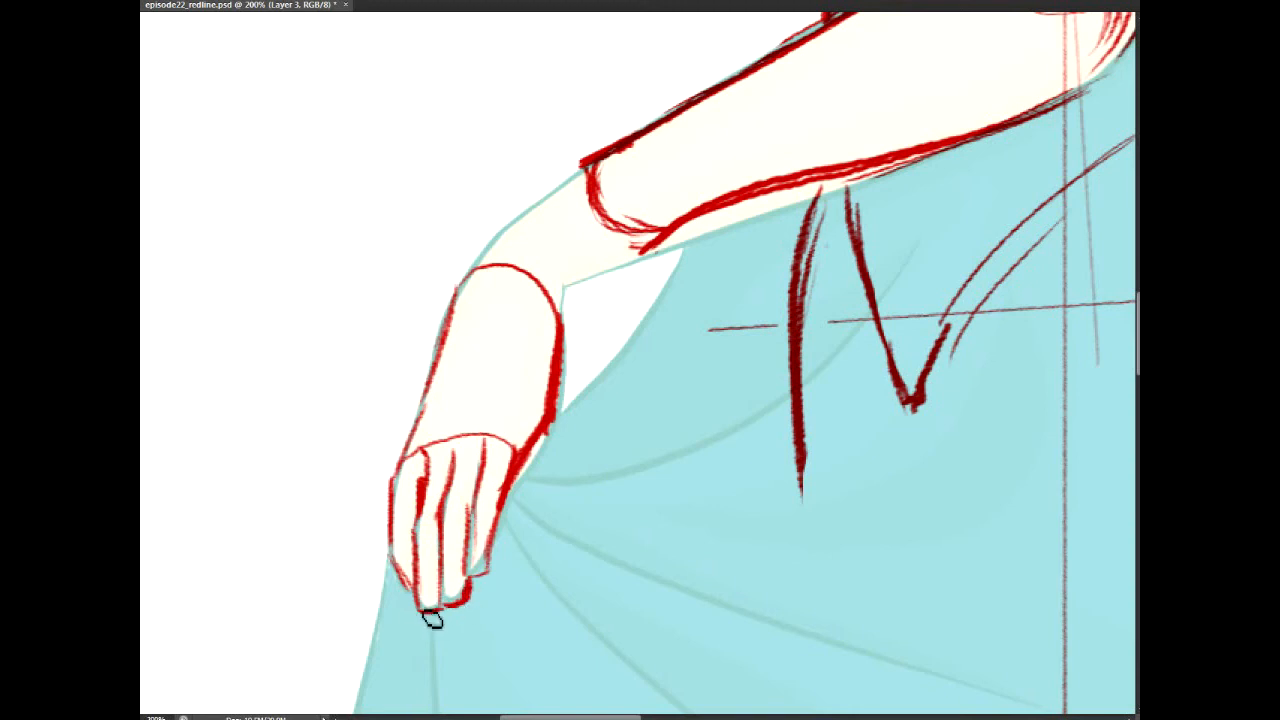
drag(426, 492, 426, 460)
Step: Select the traced lowered hand, move it up onto the corrected forearm's wrist and merge it into the redline layer
mouse_move(391, 278)
mouse_down()
mouse_move(586, 600)
mouse_move(249, 123)
mouse_move(260, 400)
mouse_up()
mouse_move(508, 360)
mouse_down()
mouse_move(565, 280)
mouse_move(618, 258)
mouse_up()
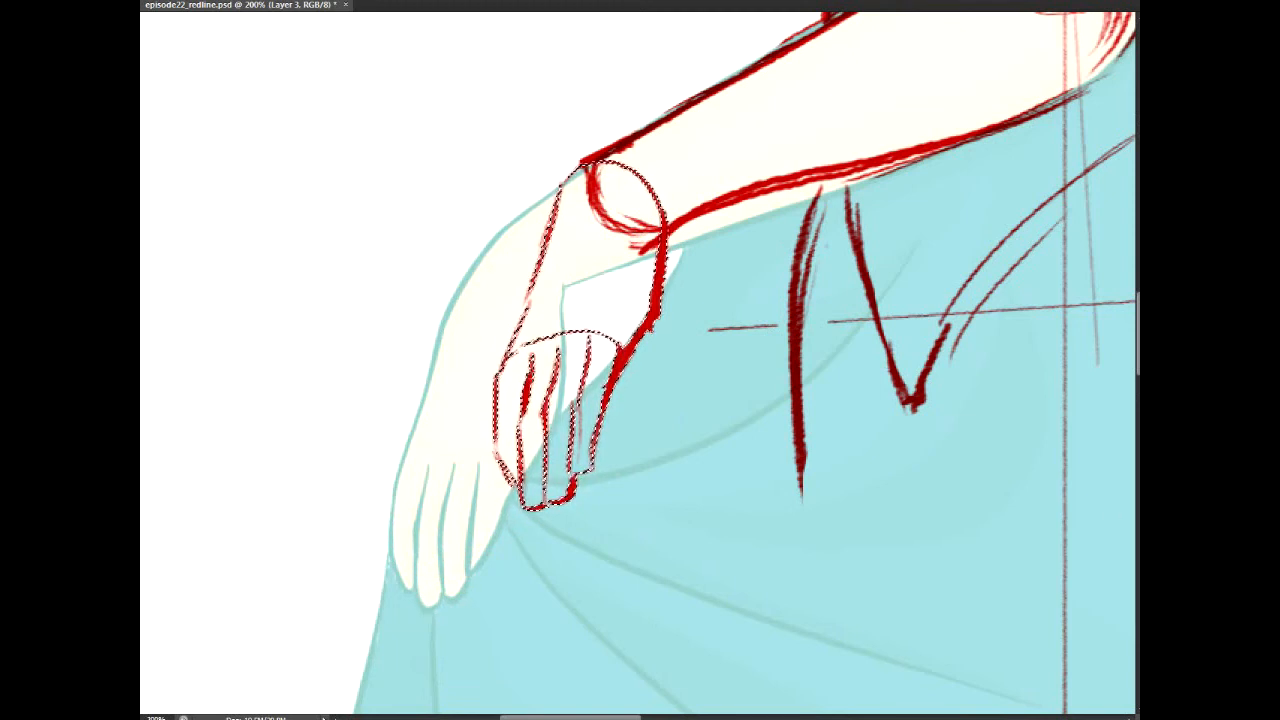
key(ctrl+minus)
key(ctrl+minus)
key(ctrl+minus)
drag(705, 350, 480, 469)
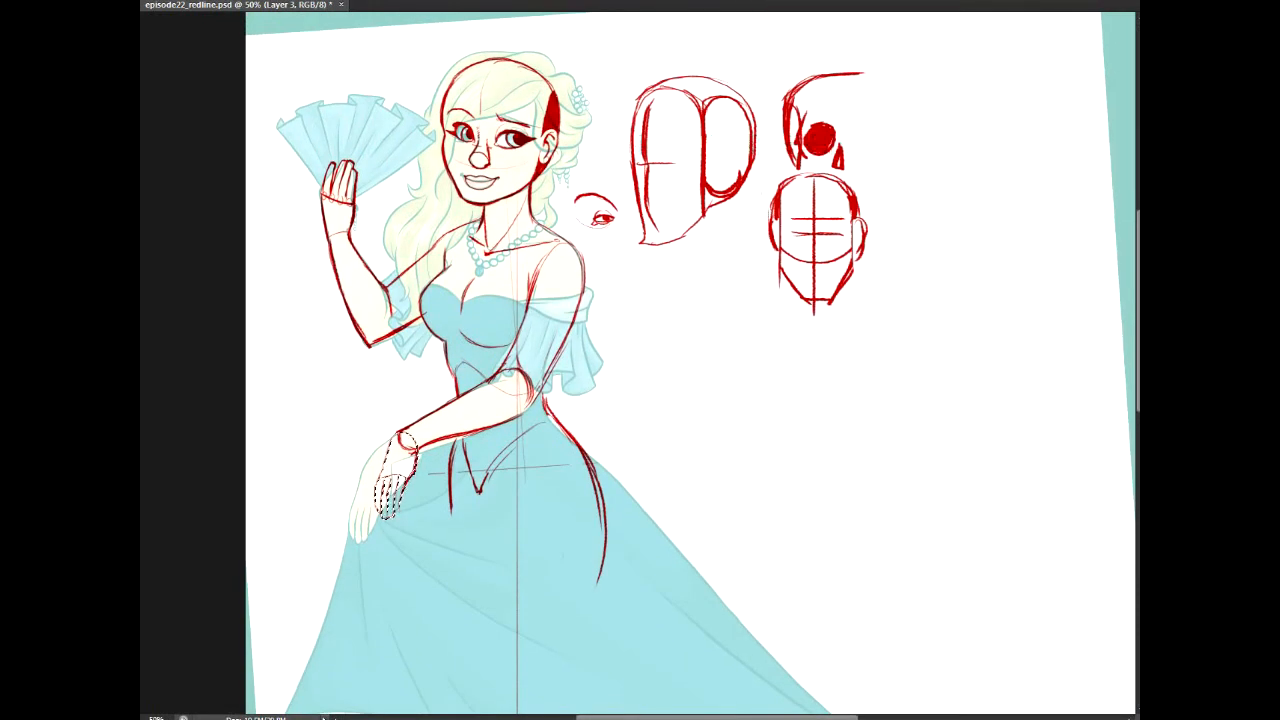
key(ctrl+d)
key(ctrl+j)
key(ctrl+e)
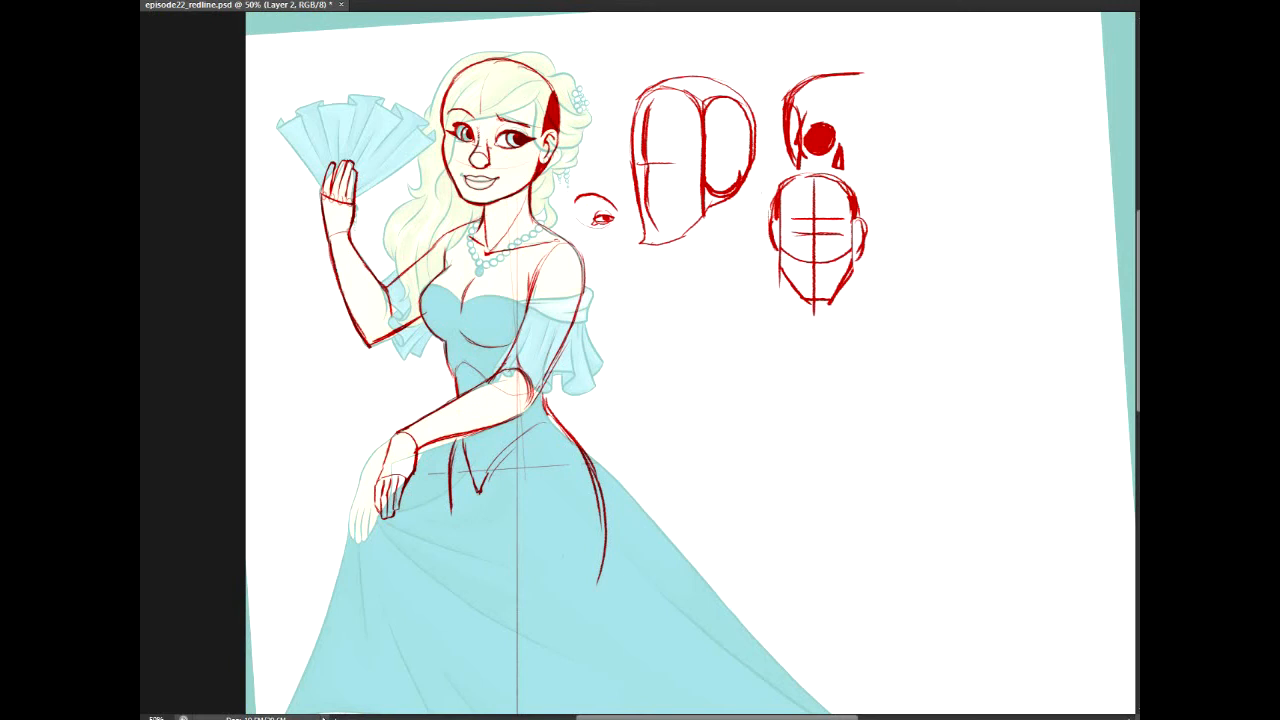
Step: Select the lowered hand's fingers, shift them slightly up toward the wrist to shorten the palm, and apply a small Free Transform adjustment
key(ctrl+plus)
key(ctrl+plus)
mouse_move(158, 552)
mouse_down()
mouse_move(279, 522)
mouse_move(443, 372)
mouse_up()
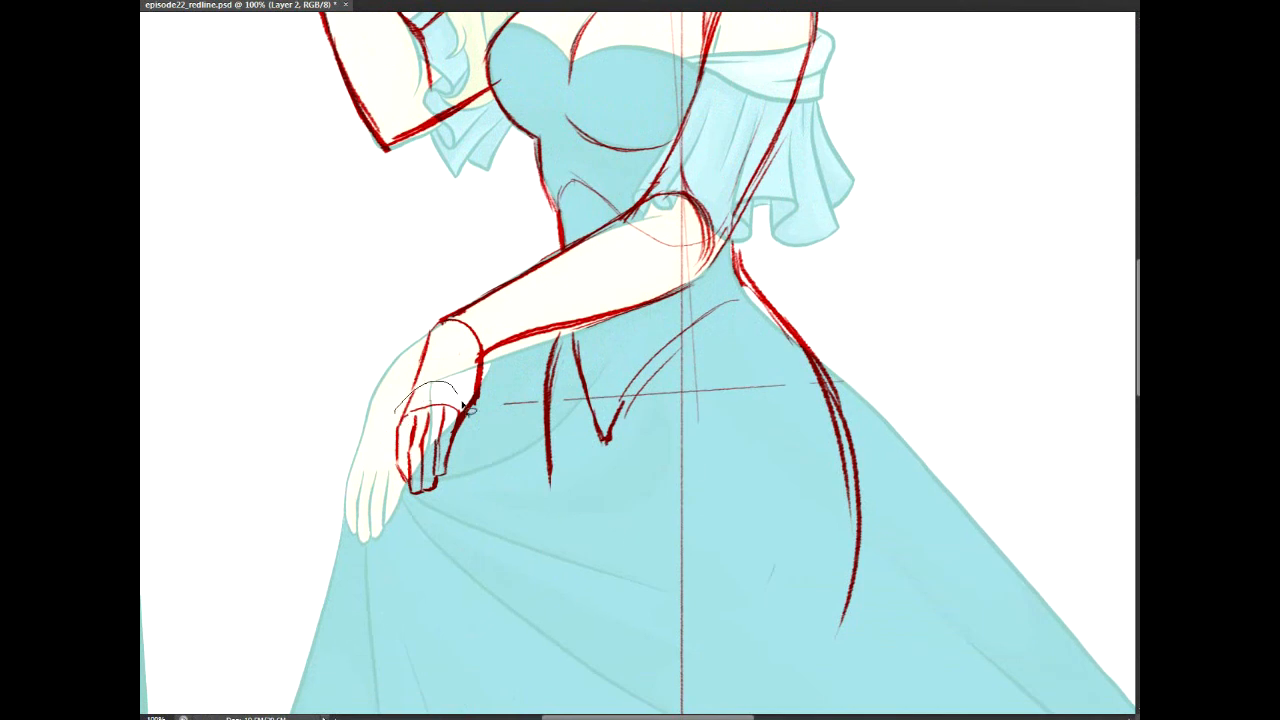
drag(474, 425, 365, 538)
drag(352, 432, 345, 430)
key(v)
drag(430, 410, 441, 407)
key(ctrl+t)
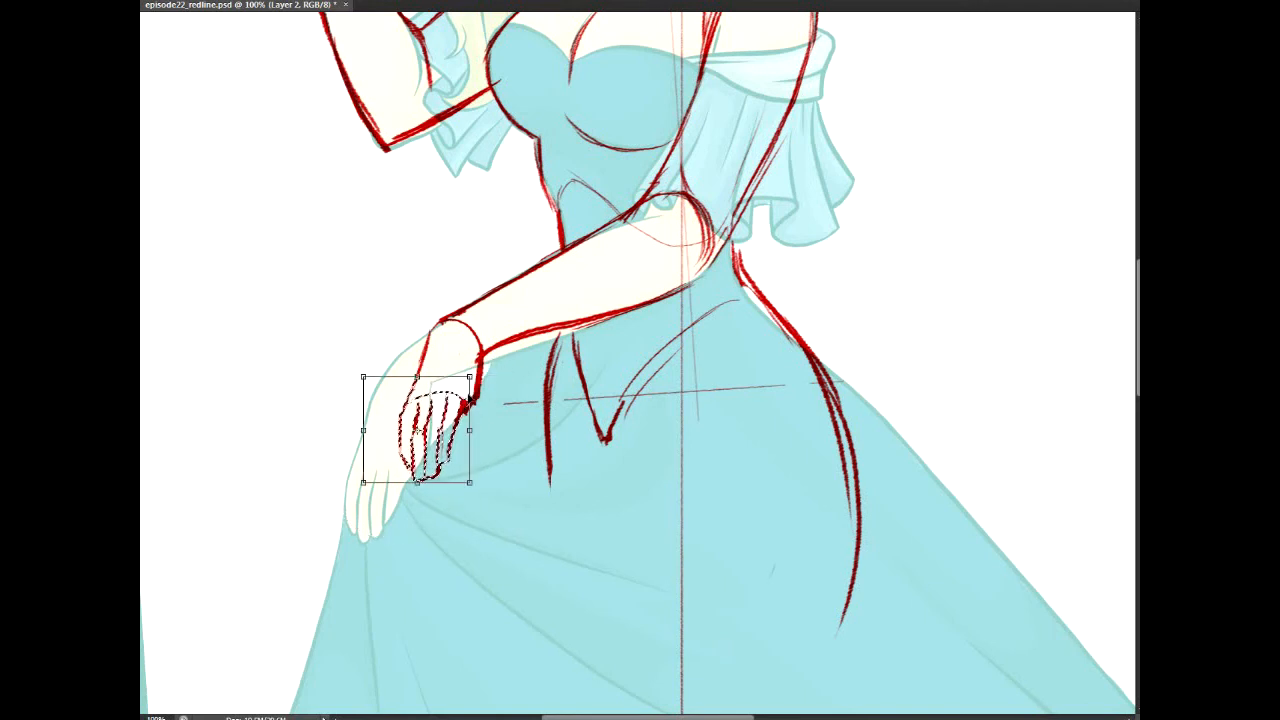
drag(474, 430, 475, 430)
key(Return)
key(ctrl+d)
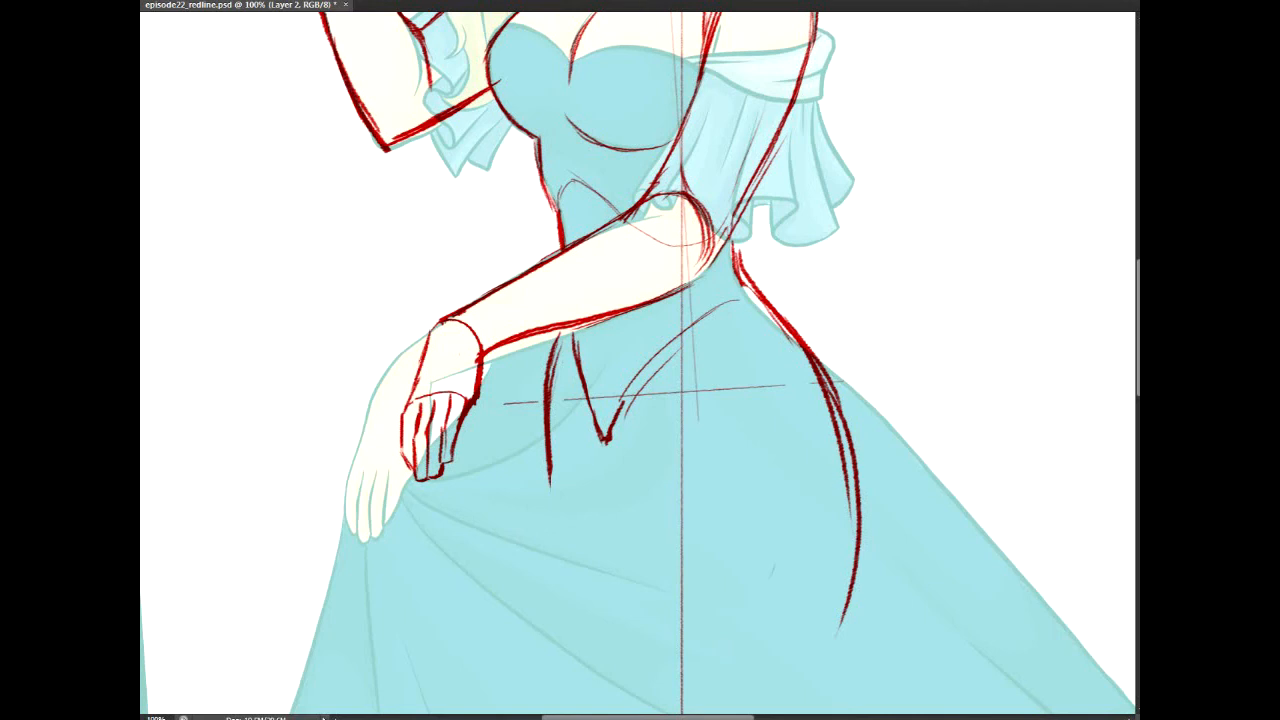
Step: Review the figure from head to lowered hand and erase the leftover construction curves at the near shoulder and elbow
scroll(638, 363, up, 10)
scroll(638, 363, down, 10)
scroll(638, 363, up, 10)
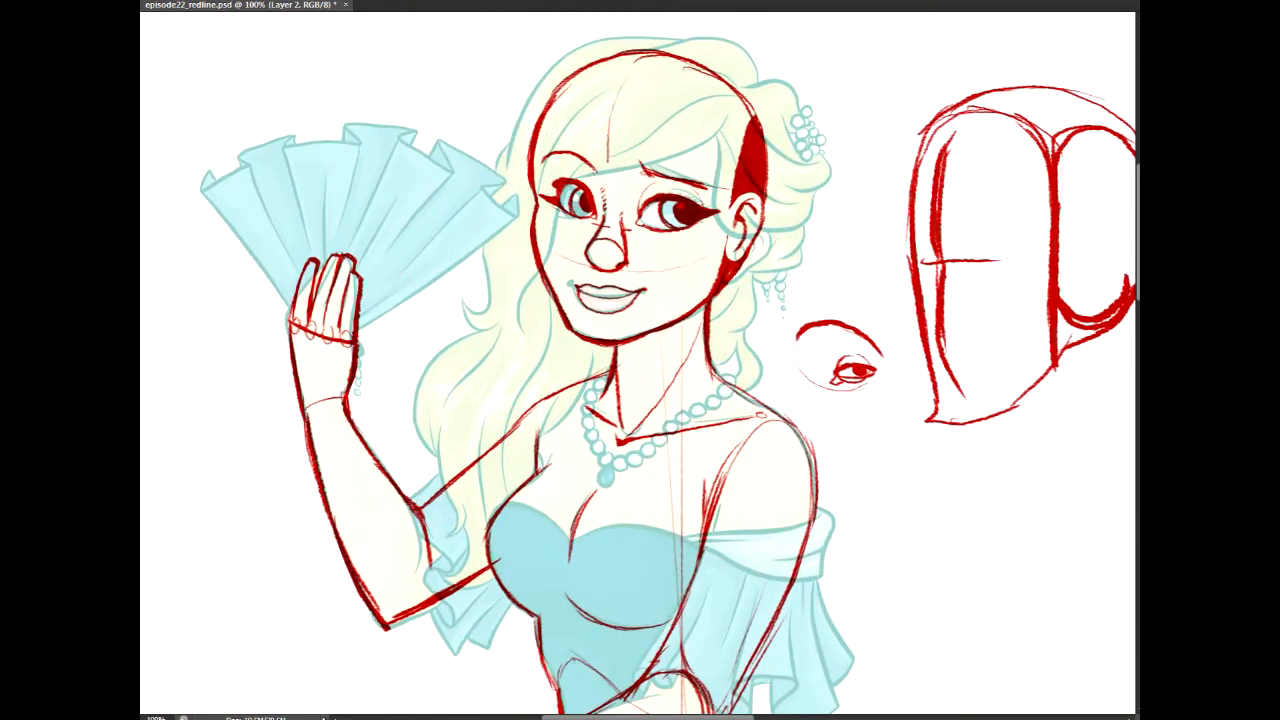
scroll(638, 363, down, 8)
scroll(638, 363, up, 2)
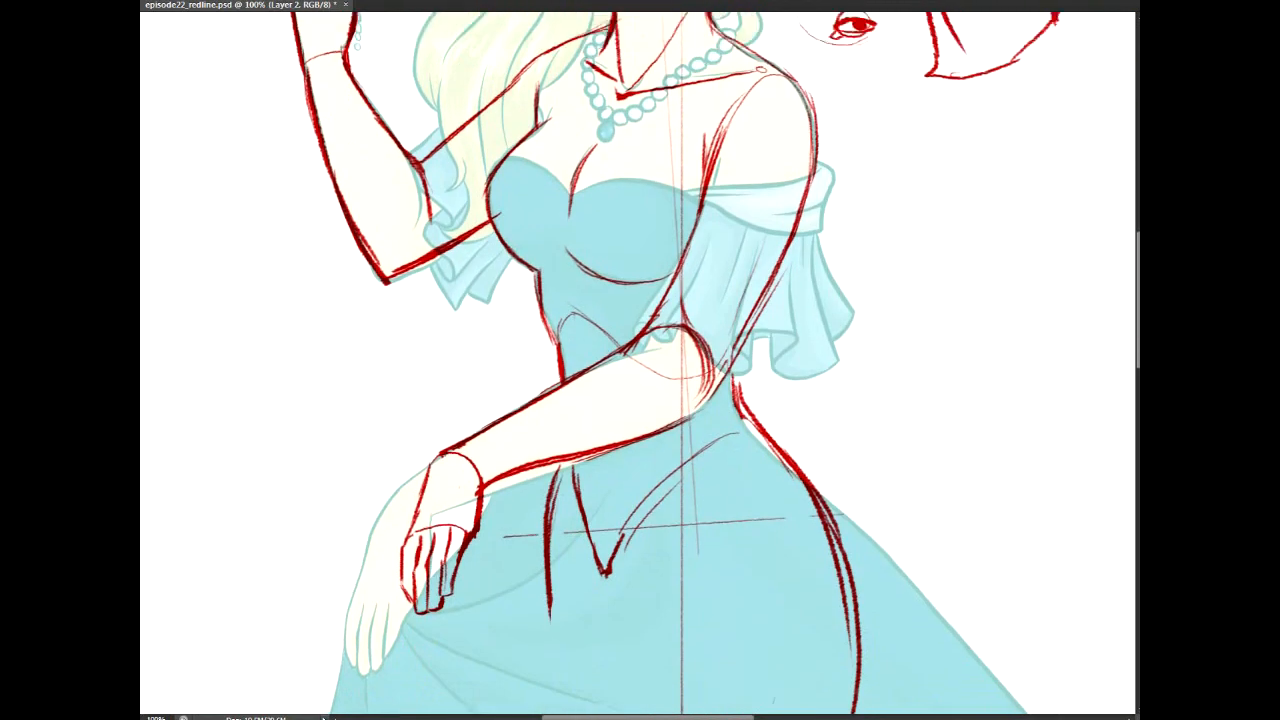
scroll(230, 167, up, 4)
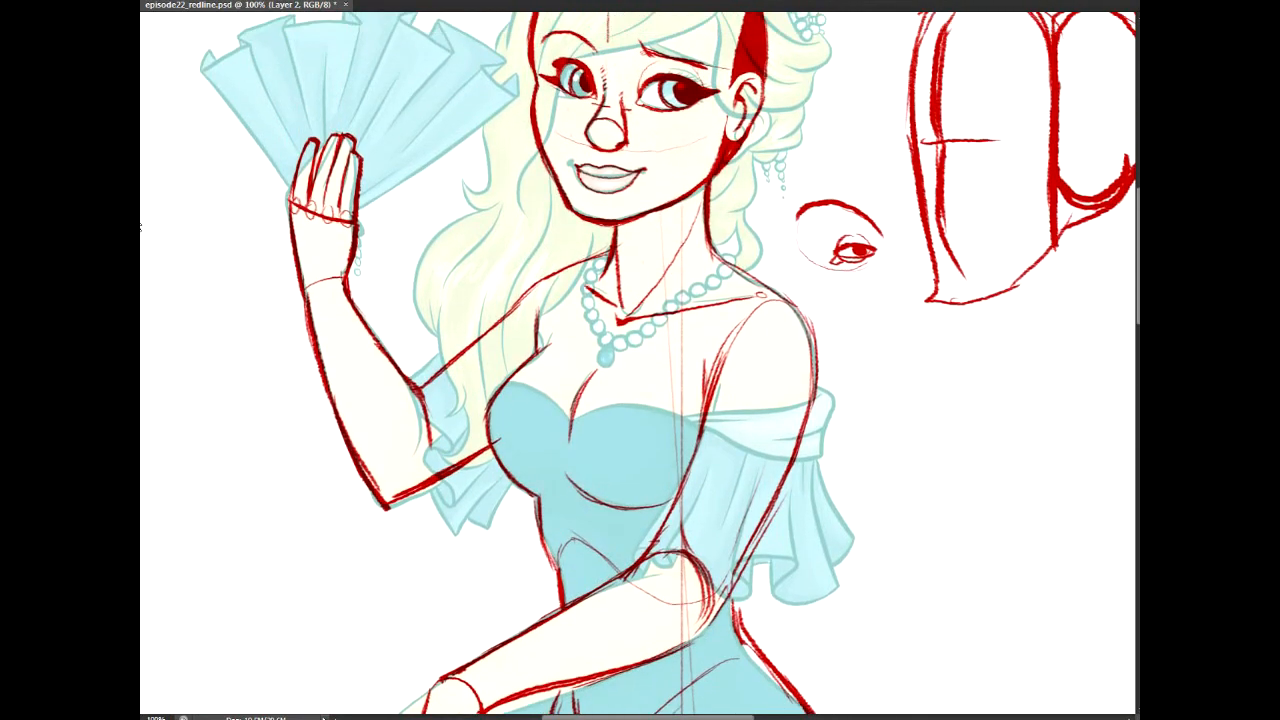
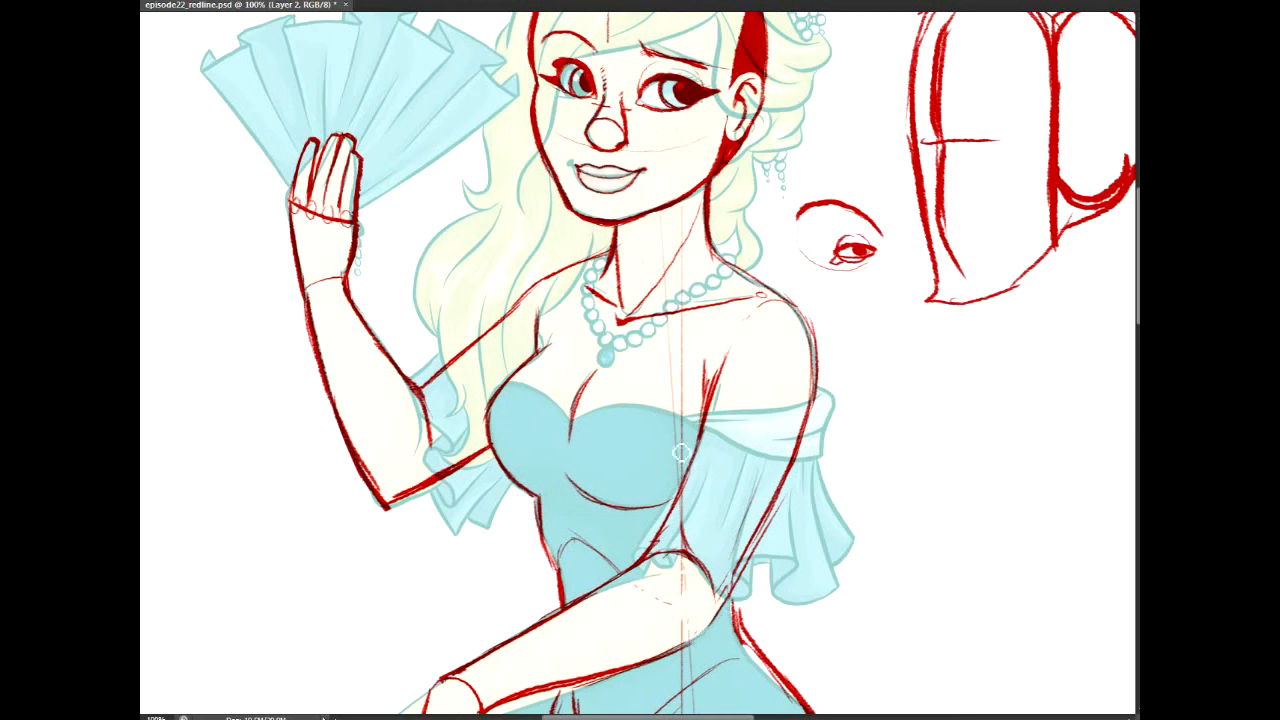
mouse_move(750, 420)
mouse_down()
mouse_move(684, 154)
mouse_move(692, 194)
mouse_move(749, 223)
mouse_move(750, 302)
mouse_up()
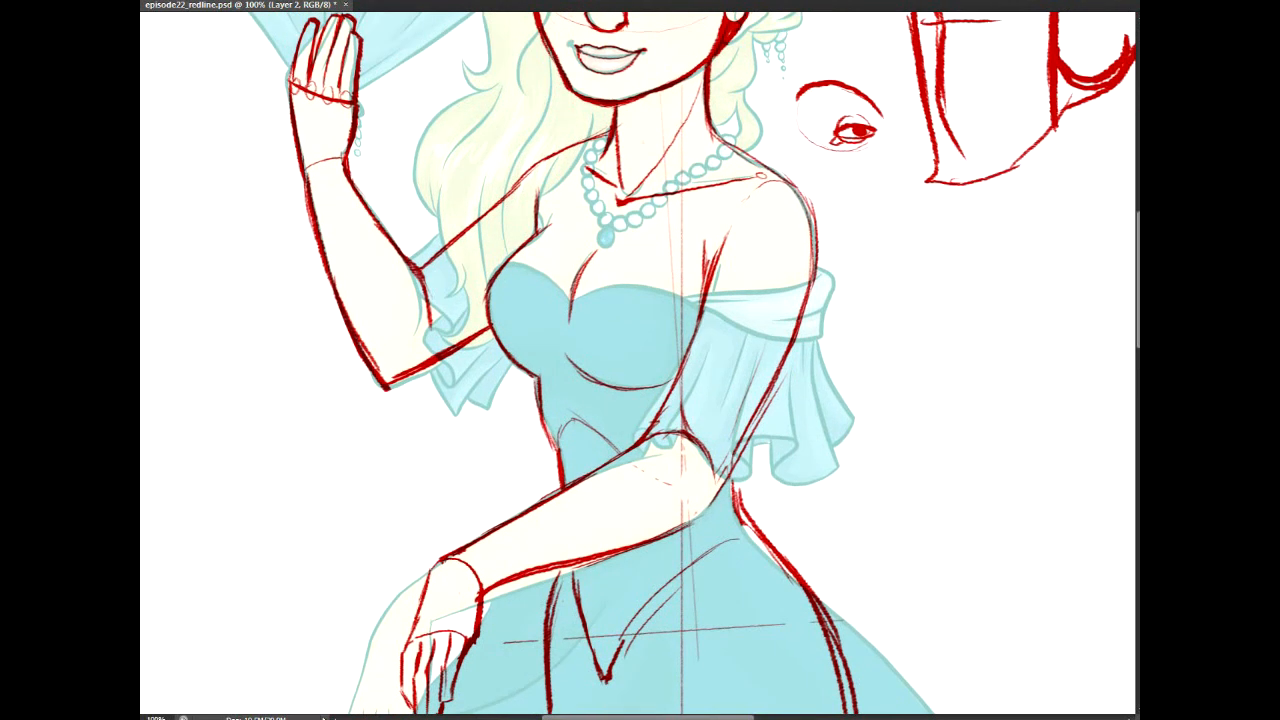
Step: On a new layer, draw blue measuring lines marking the raised forearm's length from elbow to wrist
key(ctrl+alt+shift+n)
drag(432, 366, 350, 403)
drag(286, 190, 365, 396)
Step: Move and rotate the blue measuring guide onto the lowered forearm, starting at the elbow, to compare the two forearm lengths
key(ctrl+t)
mouse_move(570, 315)
mouse_down()
mouse_move(525, 125)
mouse_move(460, 70)
mouse_up()
mouse_move(395, 252)
mouse_down()
mouse_move(566, 357)
mouse_move(674, 486)
mouse_move(662, 499)
mouse_move(707, 461)
mouse_up()
drag(806, 526, 764, 537)
drag(679, 493, 675, 510)
key(Return)
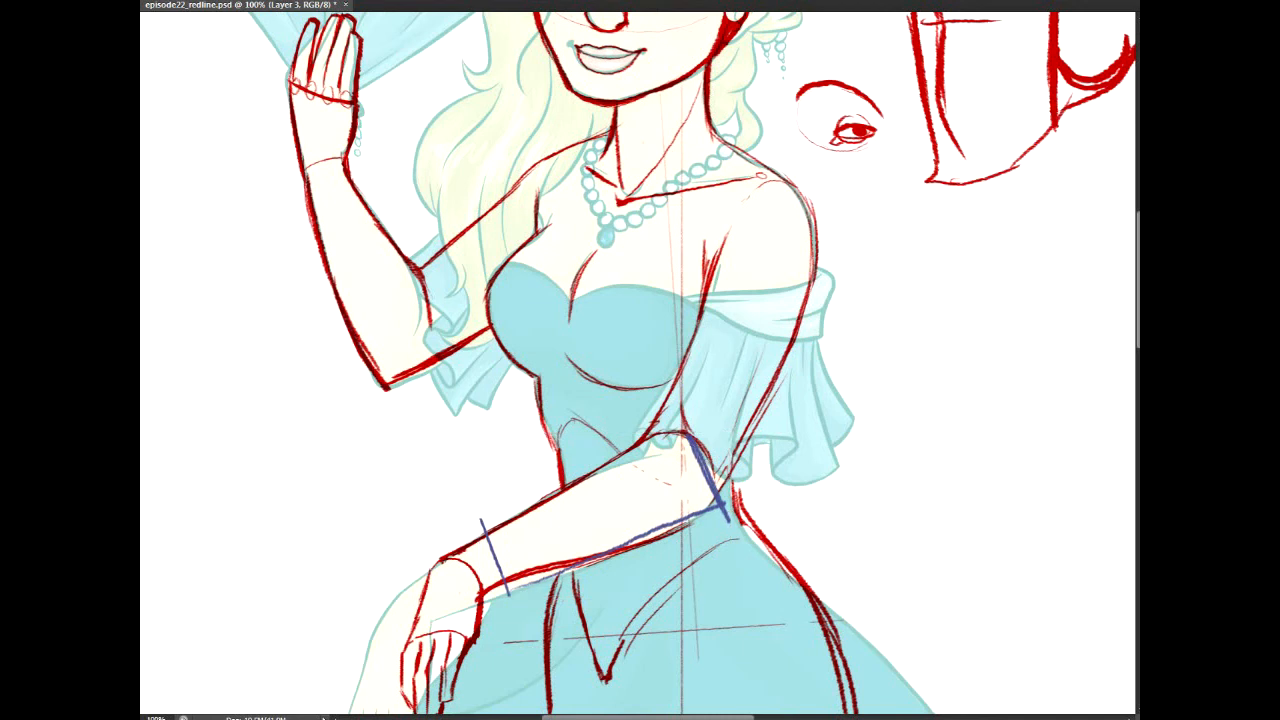
Step: Select the lowered hand on the red sketch layer, move it up to the blue wrist mark, and deselect it
key(alt+bracketright)
drag(285, 648, 323, 503)
scroll(214, 203, down, 3)
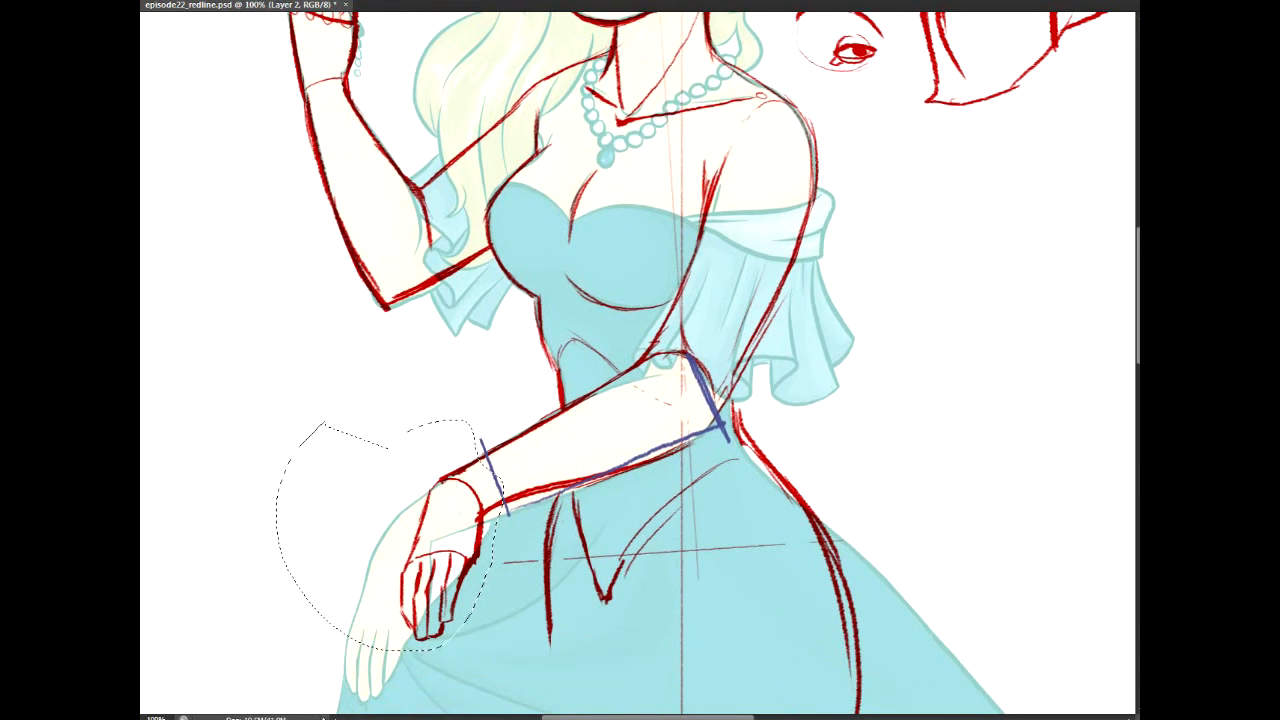
drag(424, 444, 474, 492)
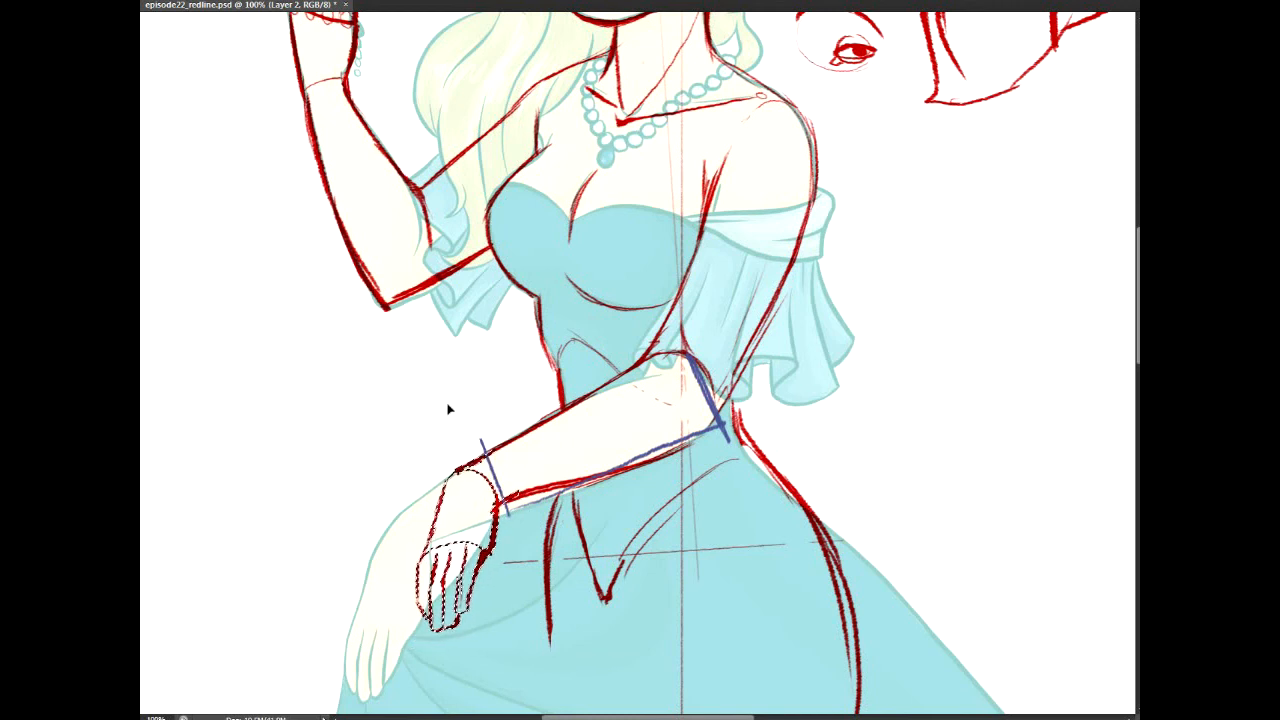
key(ctrl+d)
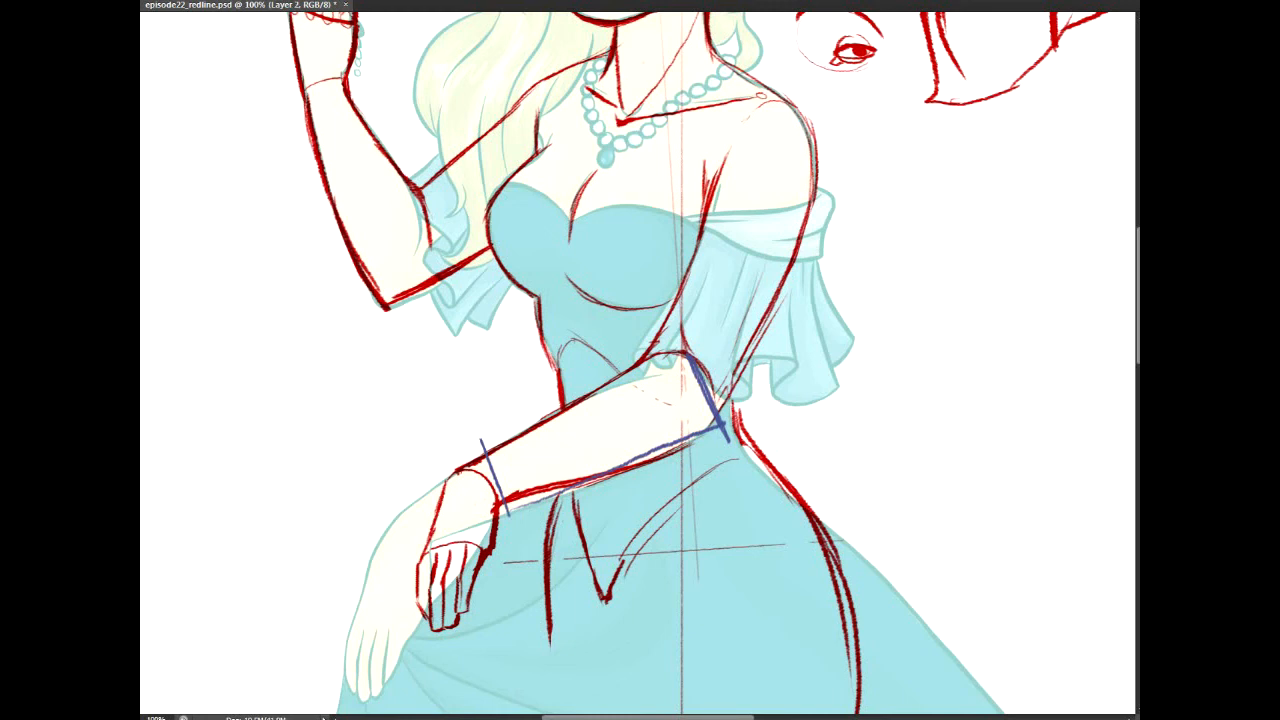
Step: Remove the blue measuring guide from the lowered forearm and save the document
key(ctrl+alt+z)
key(ctrl+alt+z)
key(ctrl+alt+z)
key(ctrl+alt+z)
key(ctrl+s)
Step: Examine the corrected figure from the head and raised hand down to the skirt and its ruffled hem
drag(640, 260, 601, 460)
drag(1025, 234, 1058, 314)
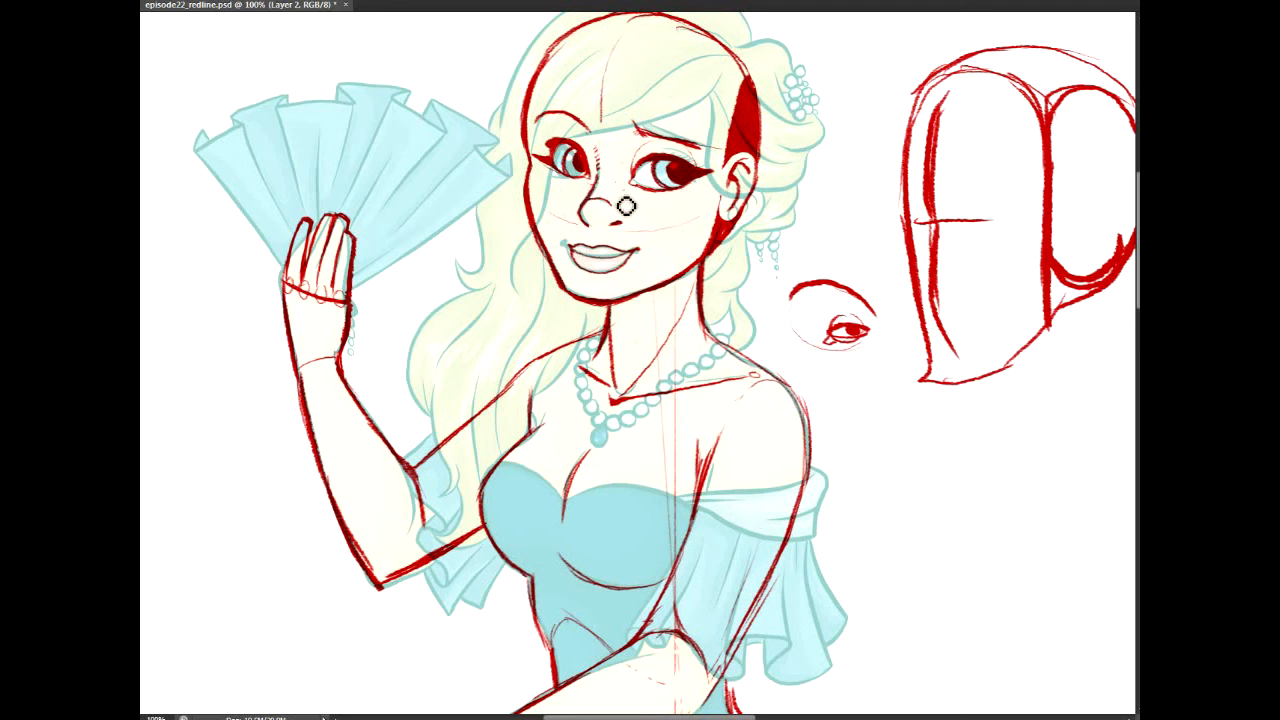
mouse_move(760, 440)
mouse_down()
mouse_move(718, 540)
mouse_move(766, 265)
mouse_up()
drag(700, 570, 700, 199)
mouse_move(700, 690)
mouse_down()
mouse_move(541, 40)
mouse_move(701, 247)
mouse_move(701, 715)
mouse_up()
drag(700, 200, 700, 606)
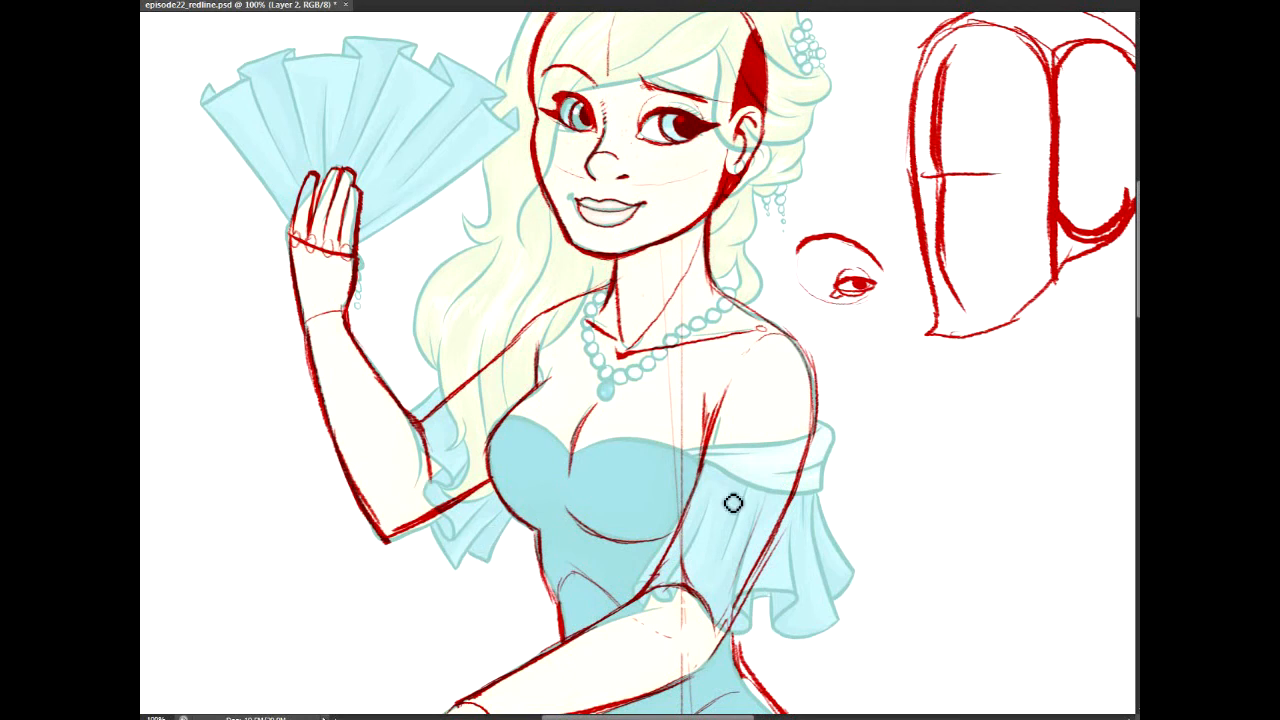
mouse_move(700, 620)
mouse_down()
mouse_move(498, 230)
mouse_move(500, 40)
mouse_up()
mouse_move(700, 640)
mouse_down()
mouse_move(726, 100)
mouse_move(360, 80)
mouse_move(562, 155)
mouse_move(900, 168)
mouse_move(902, 242)
mouse_up()
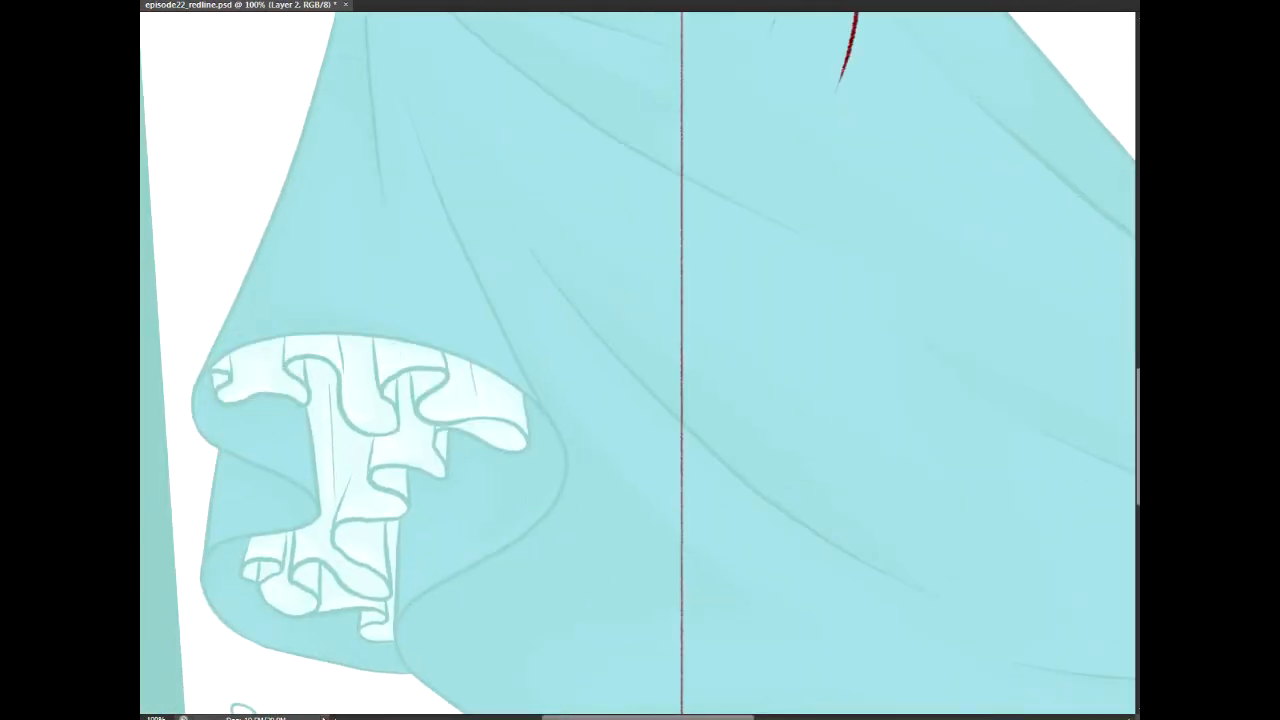
drag(1138, 436, 1138, 300)
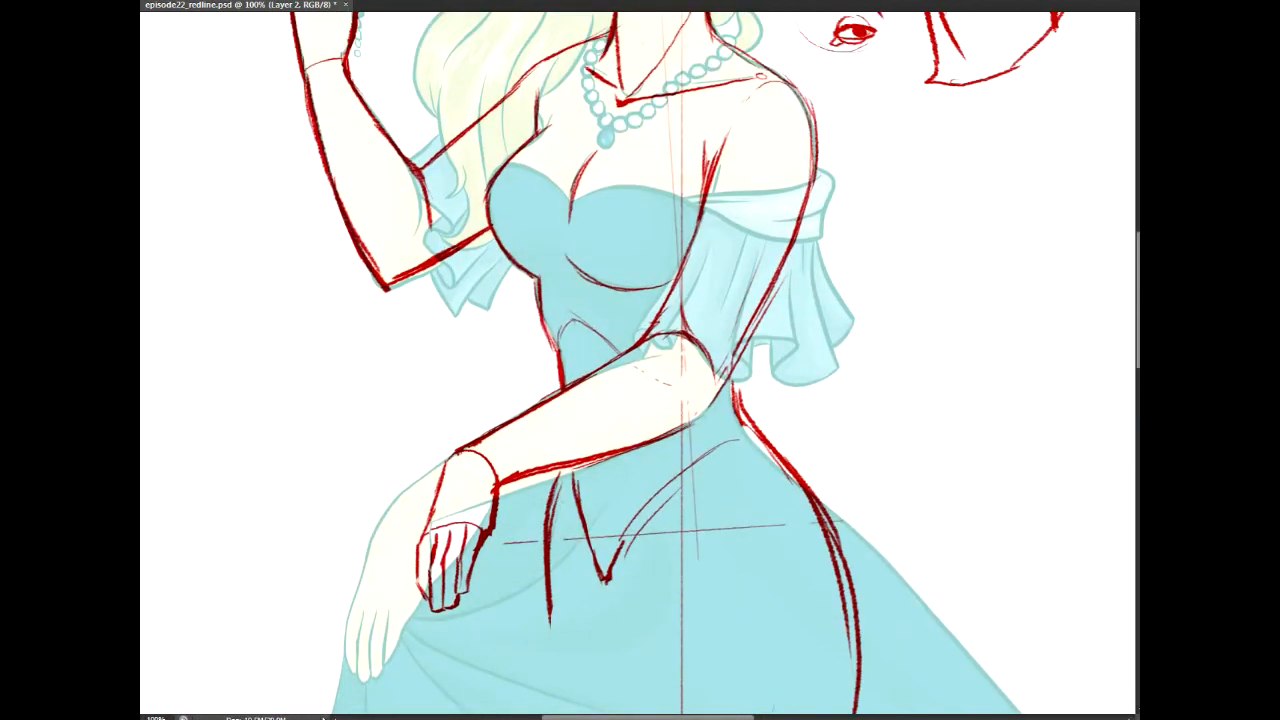
Step: Select all the side studies of heads and the eye beside the figure, delete them, and save the document
mouse_move(900, 150)
mouse_down()
mouse_move(900, 325)
mouse_move(495, 555)
mouse_up()
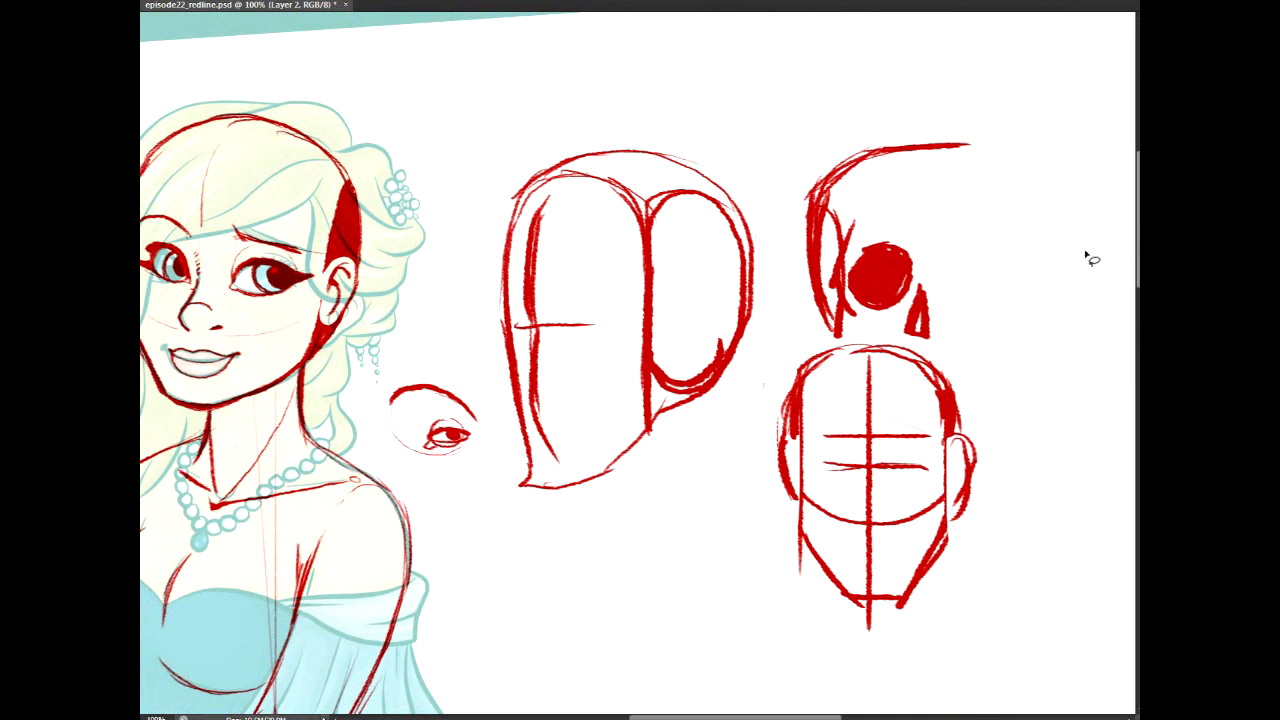
mouse_move(450, 355)
mouse_down()
mouse_move(625, 109)
mouse_move(883, 113)
mouse_move(1119, 201)
mouse_move(1026, 546)
mouse_move(785, 662)
mouse_move(448, 494)
mouse_up()
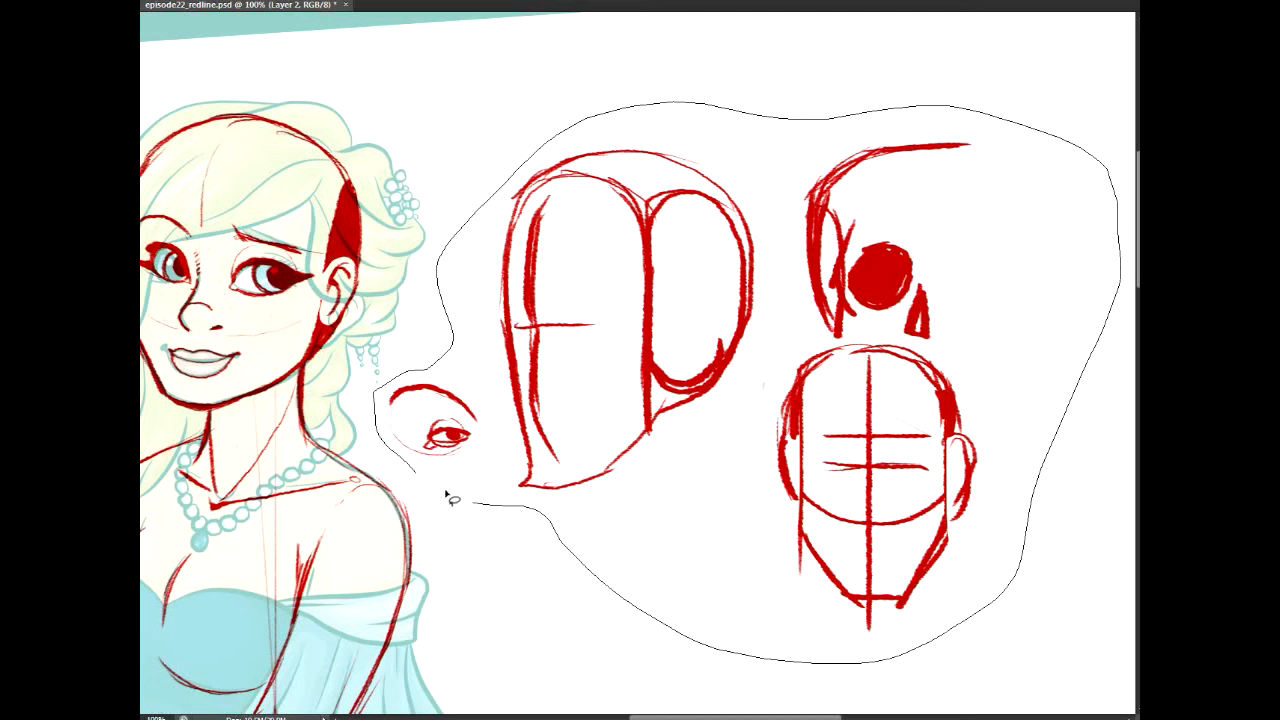
drag(590, 442, 591, 441)
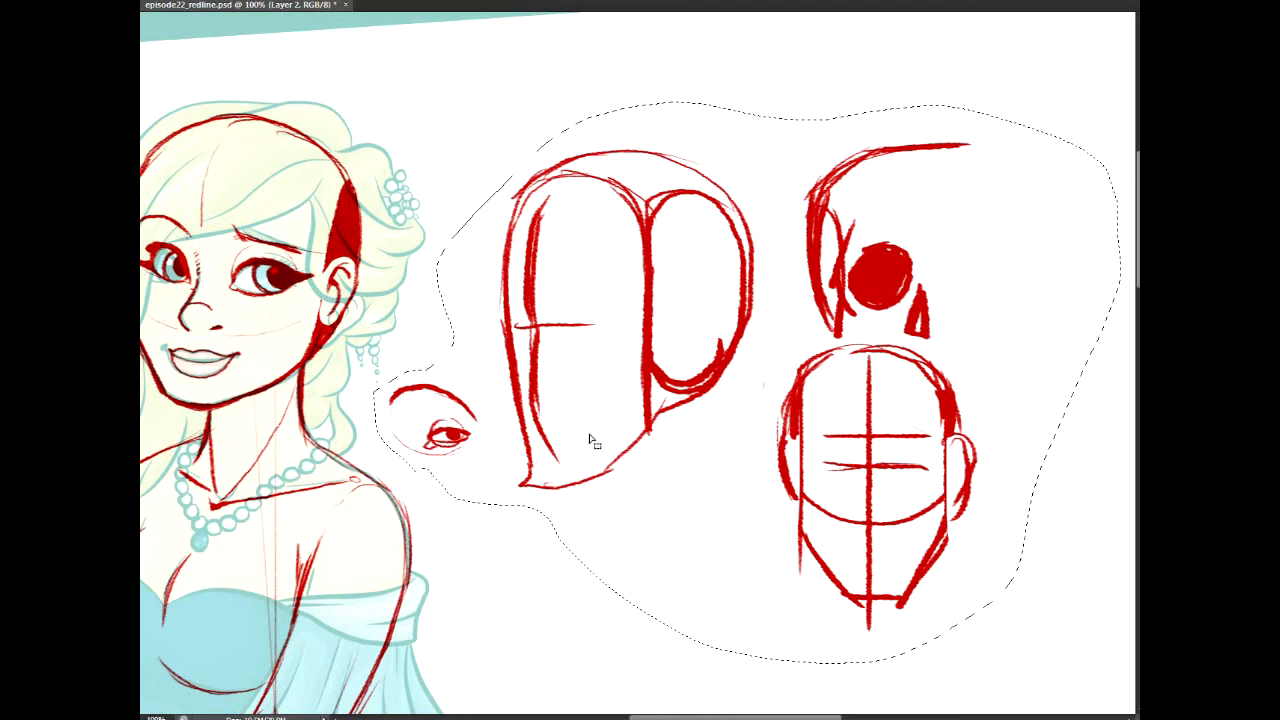
key(Delete)
key(ctrl+d)
key(ctrl+s)
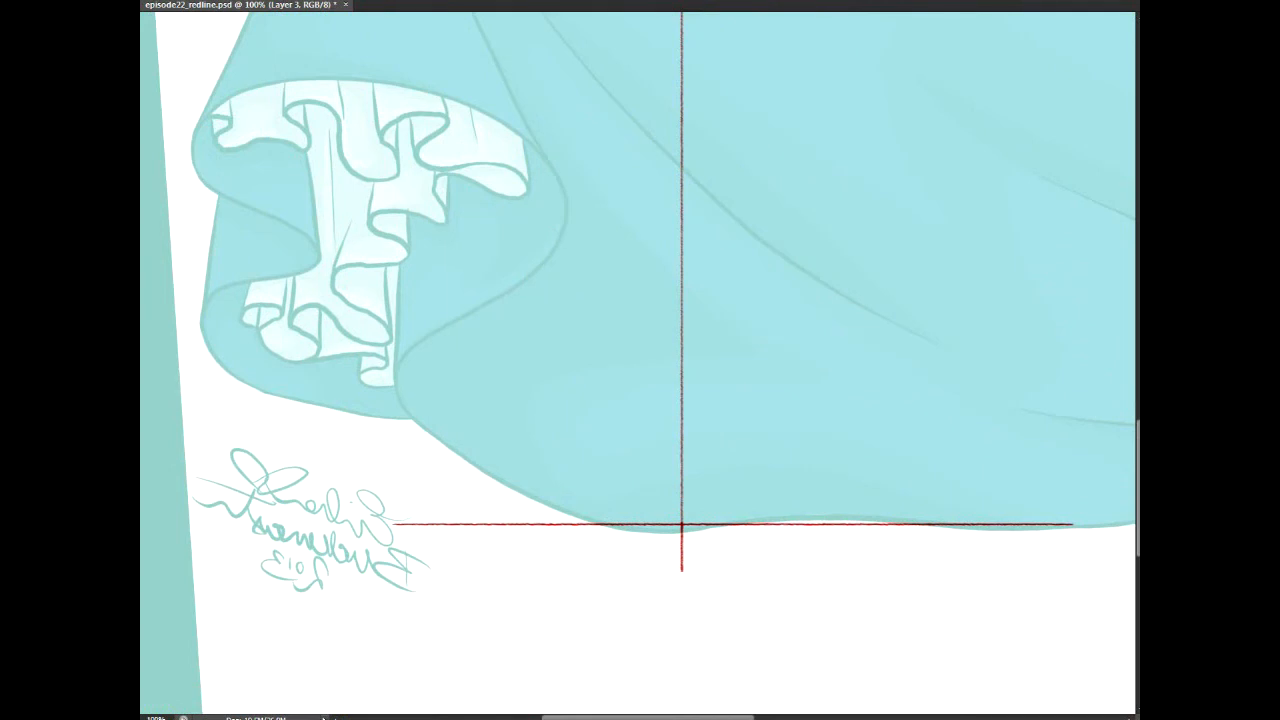
Step: Show the whole skirt at 50% zoom and fade the red sketch layer, with Layer 3 active for the dress lines
drag(917, 409, 880, 417)
key(ctrl+z)
key(ctrl+minus)
key(ctrl+minus)
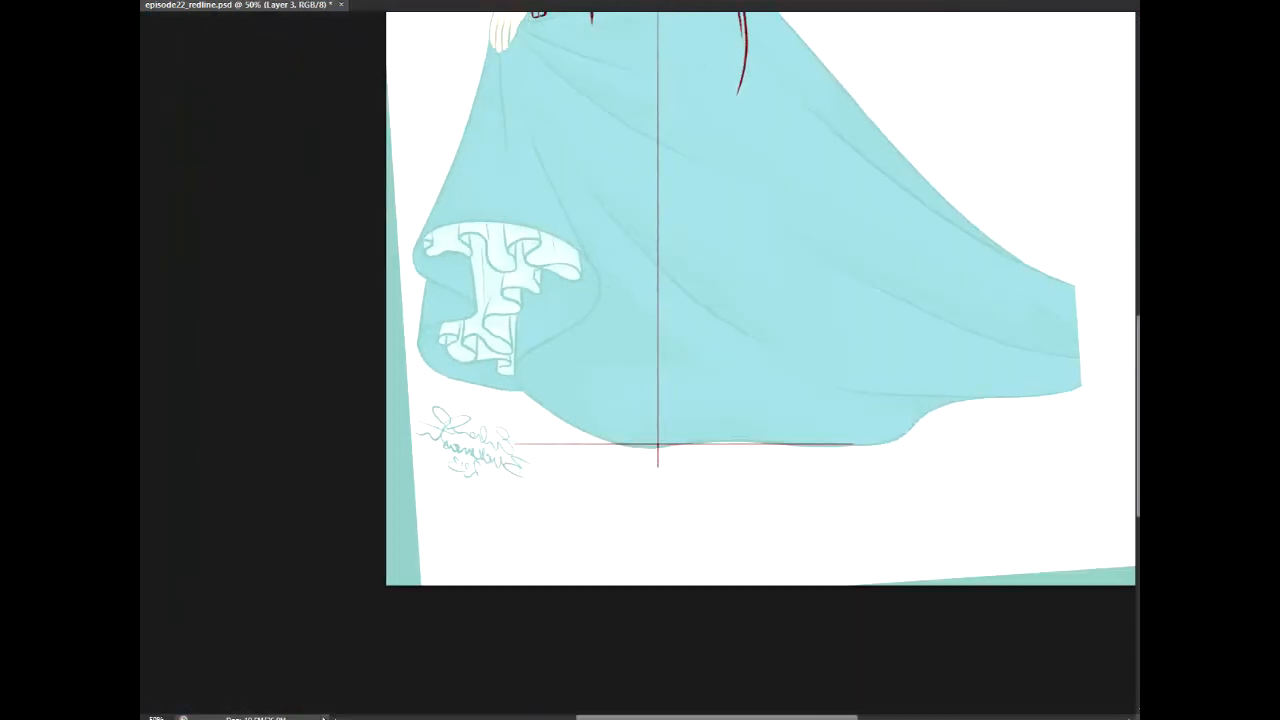
drag(1060, 500, 920, 657)
scroll(690, 364, up, 5)
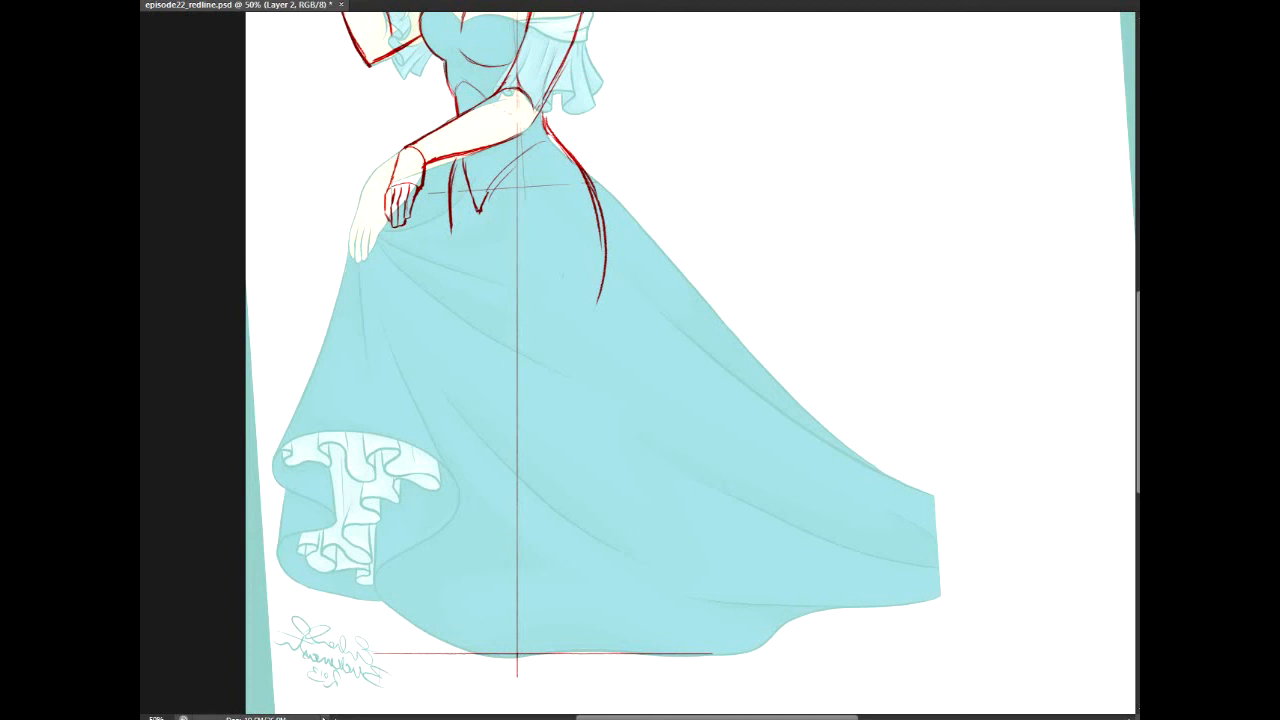
key(7)
key(ctrl+z)
key(ctrl+z)
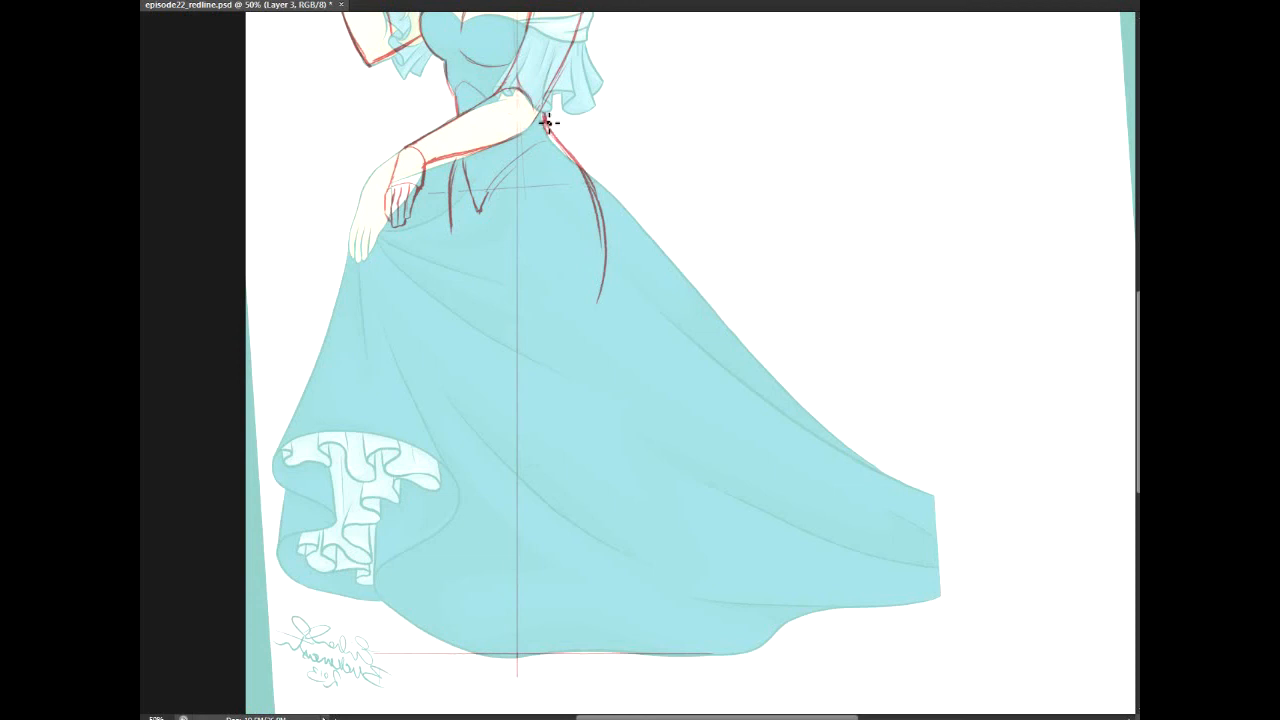
Step: Draw a purple outline along the trailing side of the skirt, from the waist to beyond the cut-off edge of the train
key(l)
shift+click(810, 440)
key(ctrl+z)
mouse_move(596, 178)
mouse_down()
mouse_move(683, 281)
mouse_move(945, 519)
mouse_move(853, 451)
mouse_move(1077, 562)
mouse_up()
drag(857, 543, 800, 480)
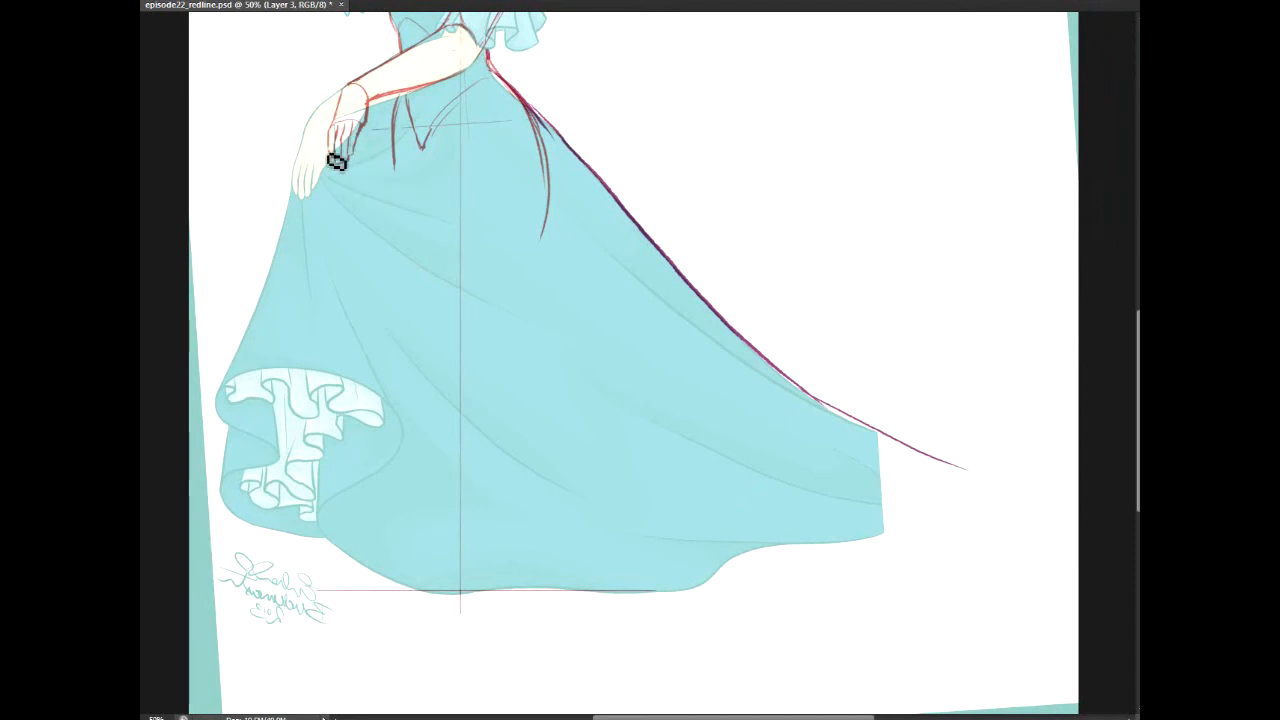
Step: Draw three long fold lines radiating from the lowered hand across and down the skirt
key(ctrl+z)
drag(350, 160, 560, 400)
drag(350, 156, 758, 404)
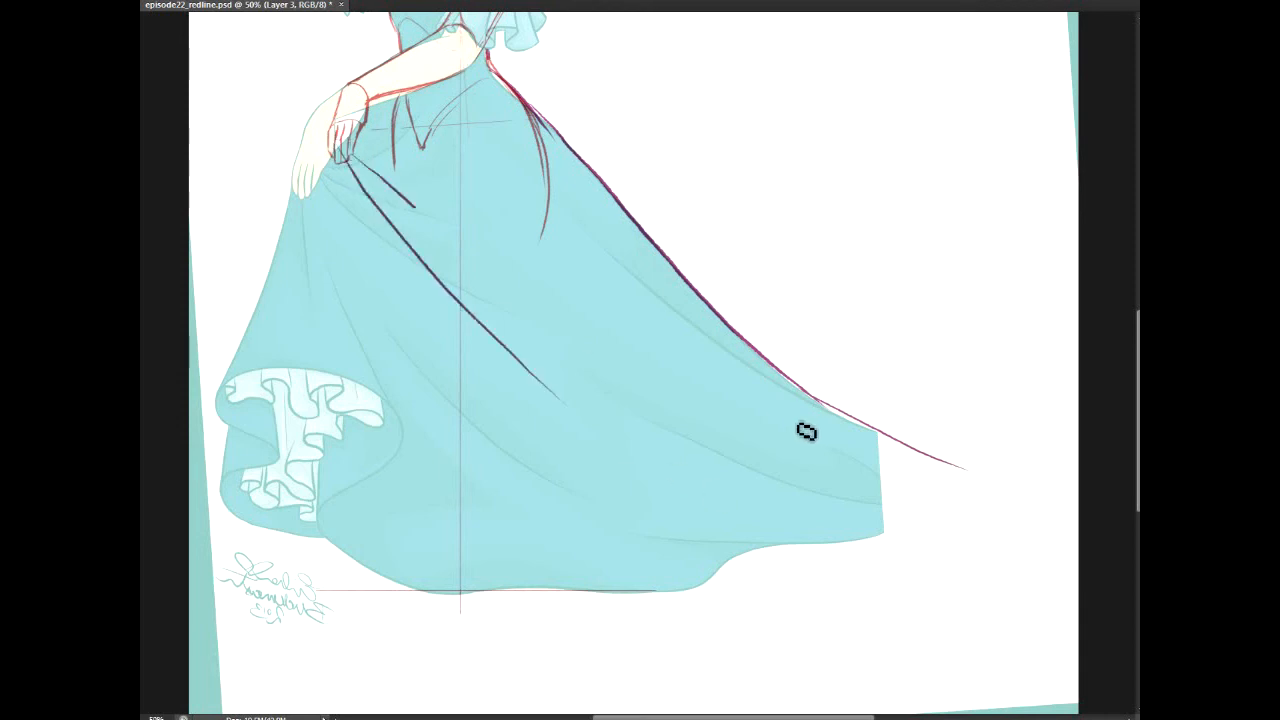
key(ctrl+z)
drag(352, 158, 675, 357)
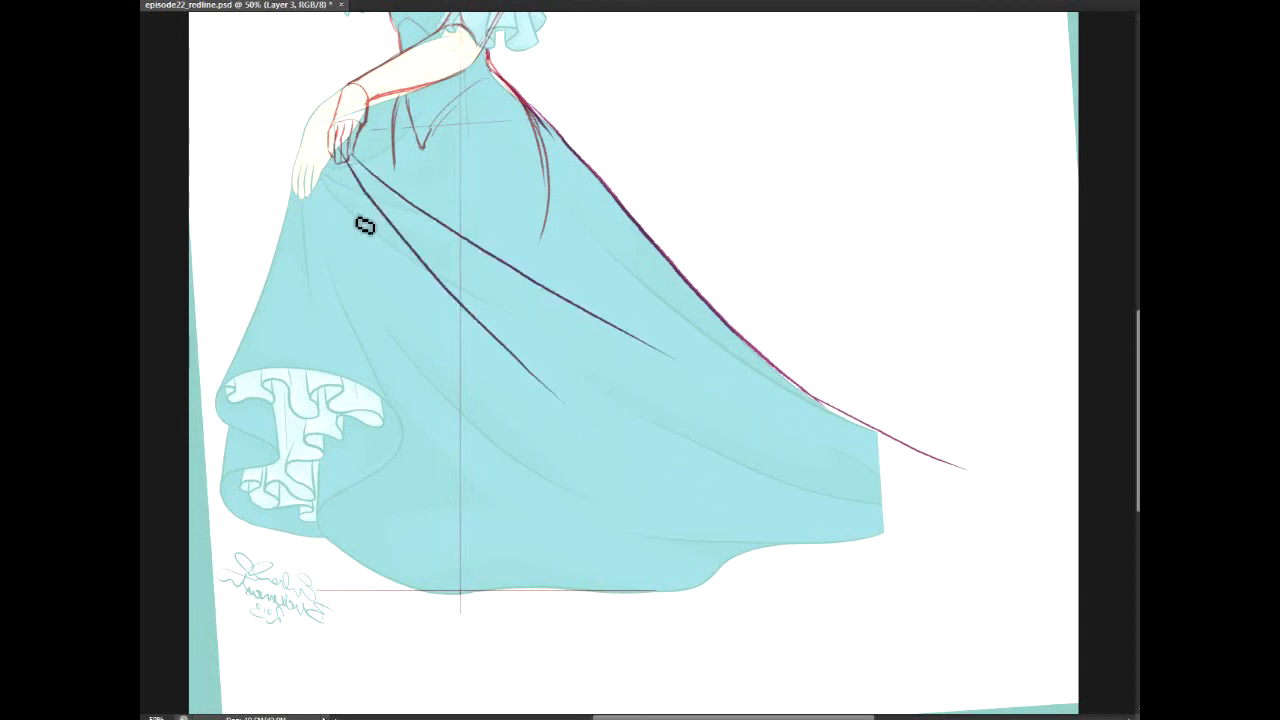
drag(338, 146, 424, 490)
Step: Draw the outer edge of the lifted skirt from the lowered hand down to the ruffled opening
drag(337, 148, 199, 408)
key(ctrl+z)
drag(340, 151, 227, 405)
key(ctrl+z)
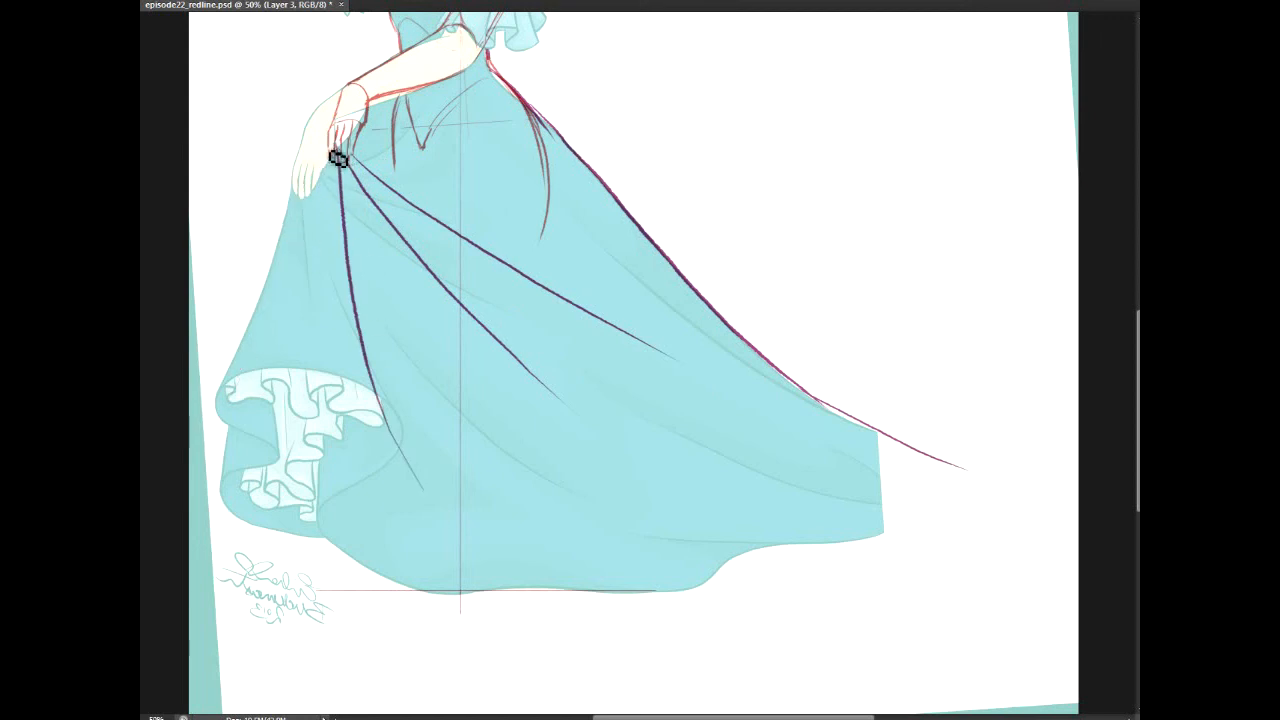
mouse_move(335, 152)
mouse_down()
mouse_move(196, 358)
mouse_move(279, 252)
mouse_move(185, 306)
mouse_move(262, 446)
mouse_move(232, 437)
mouse_move(271, 446)
mouse_up()
Step: Outline the curling lifted hem around the ruffles and begin the lower hem from its bottom corner
mouse_move(216, 408)
mouse_down()
mouse_move(220, 394)
mouse_move(294, 380)
mouse_move(350, 385)
mouse_move(394, 429)
mouse_move(374, 470)
mouse_up()
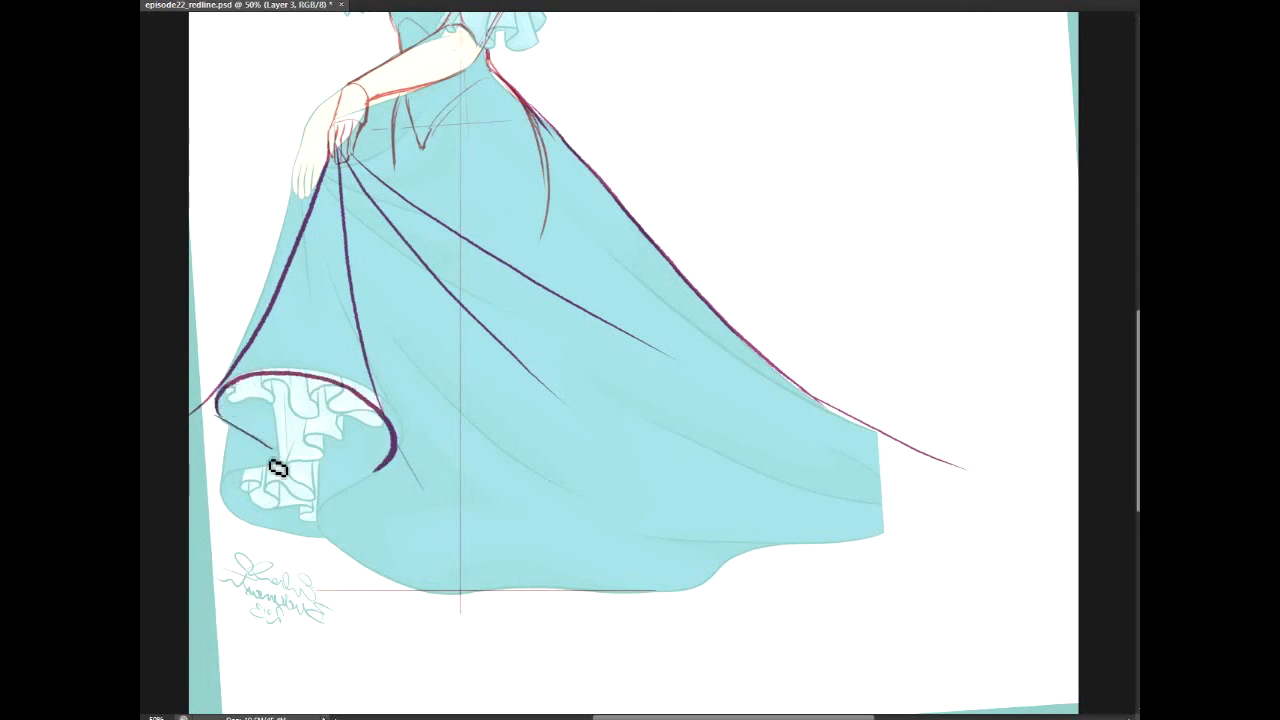
mouse_move(272, 455)
mouse_down()
mouse_move(240, 480)
mouse_move(234, 509)
mouse_move(328, 535)
mouse_up()
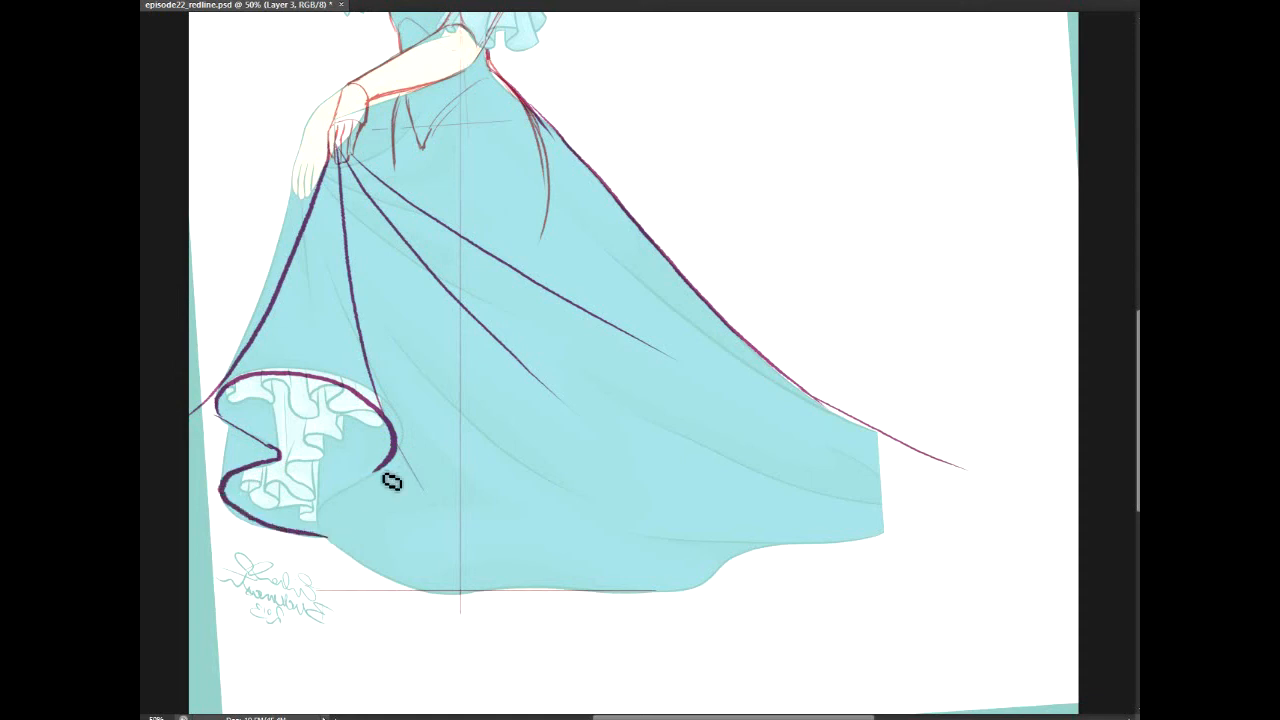
drag(385, 468, 345, 483)
drag(340, 550, 408, 598)
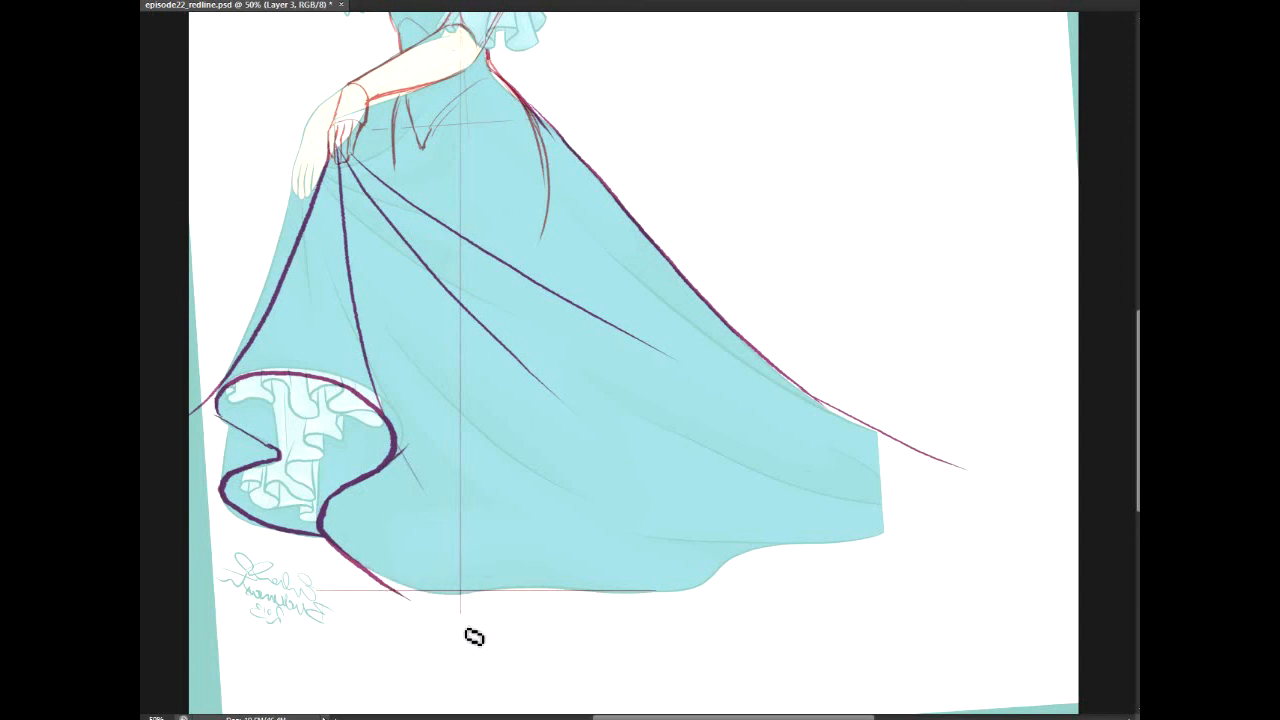
Step: Draw a wavy hem below the original floor line, ending in a pointed train beyond the cut-off edge, and erase the overshooting strokes
drag(366, 572, 539, 636)
key(ctrl+z)
drag(392, 590, 552, 632)
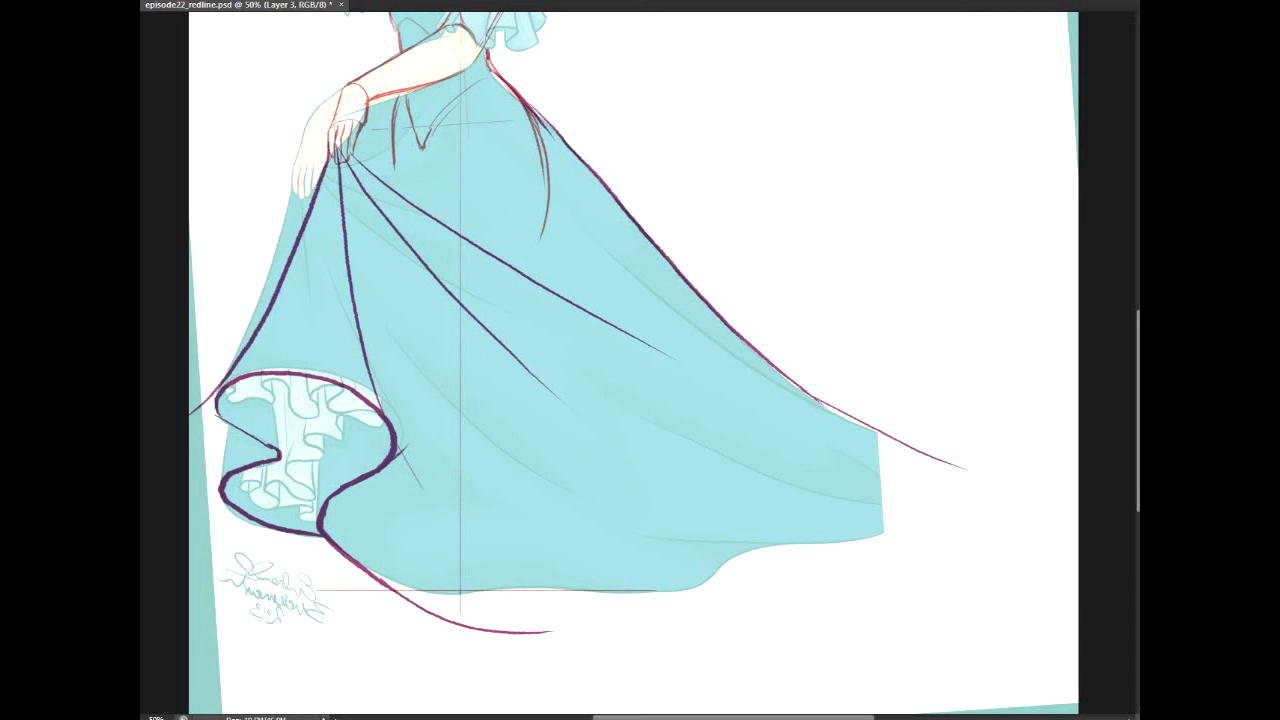
mouse_move(566, 637)
mouse_down()
mouse_move(793, 607)
mouse_move(981, 550)
mouse_move(1020, 515)
mouse_up()
drag(964, 467, 1040, 495)
mouse_move(966, 548)
mouse_down()
mouse_move(1040, 495)
mouse_move(930, 555)
mouse_up()
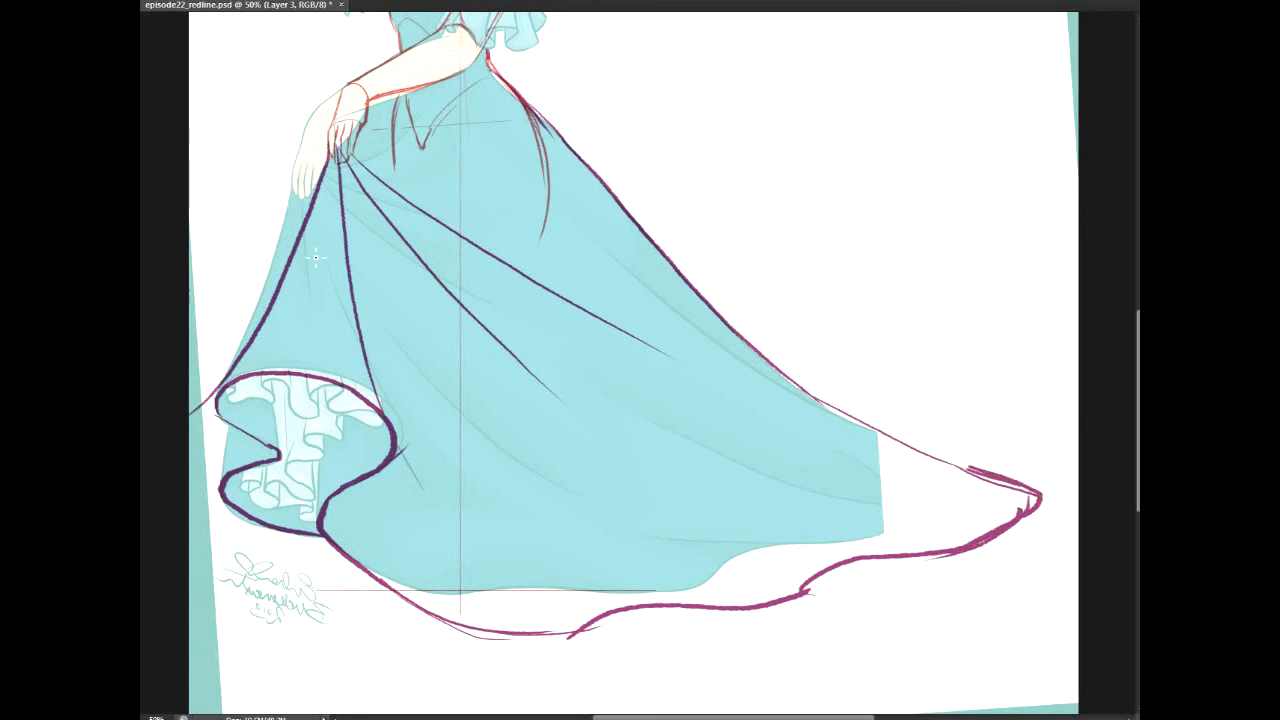
drag(825, 587, 822, 596)
mouse_move(982, 482)
mouse_down()
mouse_move(1026, 502)
mouse_move(994, 516)
mouse_move(1029, 501)
mouse_move(977, 531)
mouse_up()
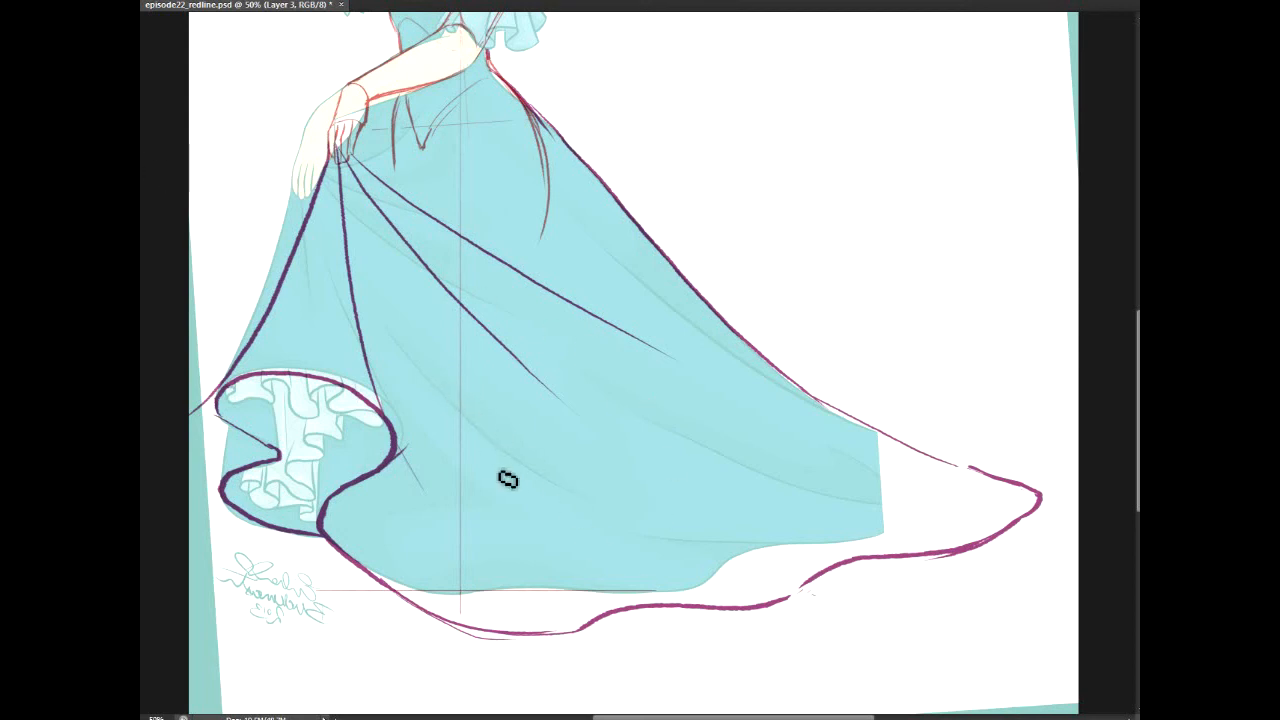
Step: Draw two branching fold lines across the lower skirt toward the dip in the new hem
drag(422, 368, 712, 594)
key(ctrl+z)
drag(421, 358, 711, 576)
drag(475, 415, 741, 578)
key(ctrl+z)
mouse_move(497, 433)
mouse_down()
mouse_move(662, 498)
mouse_move(748, 578)
mouse_up()
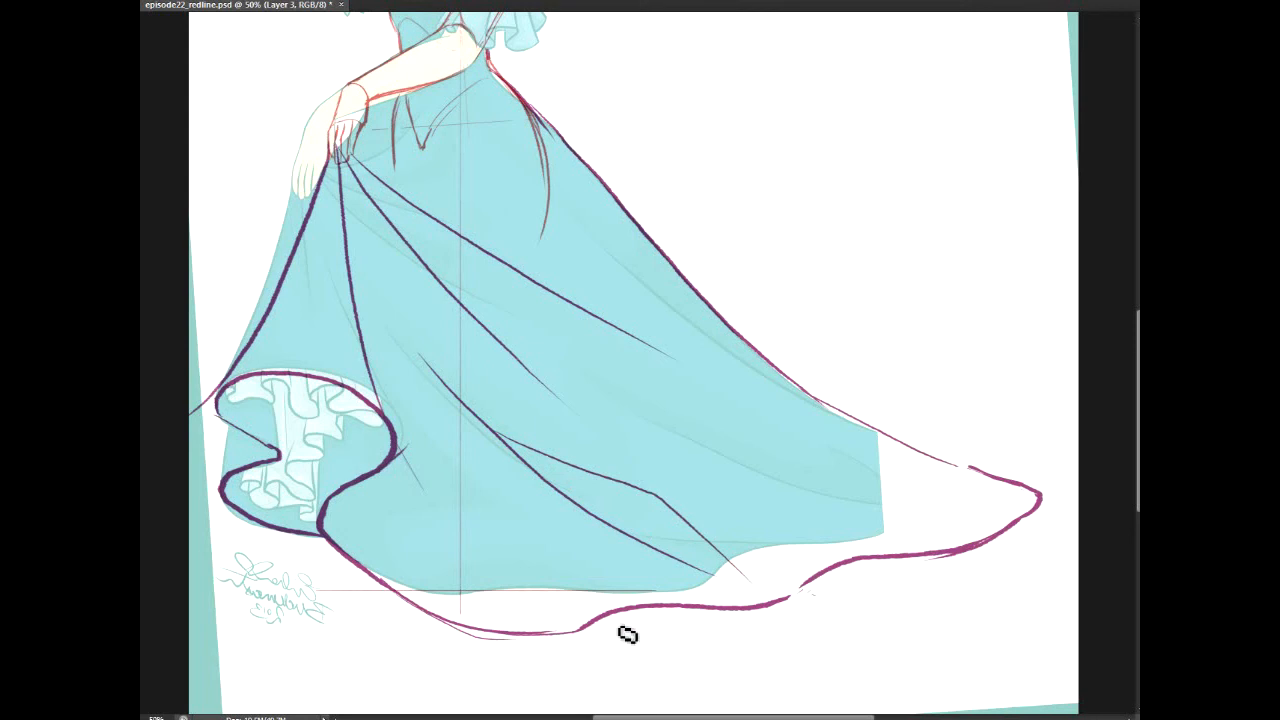
Step: Redraw the upper edge of the train as a smooth line from the lower skirt to the pointed tip
drag(700, 350, 650, 332)
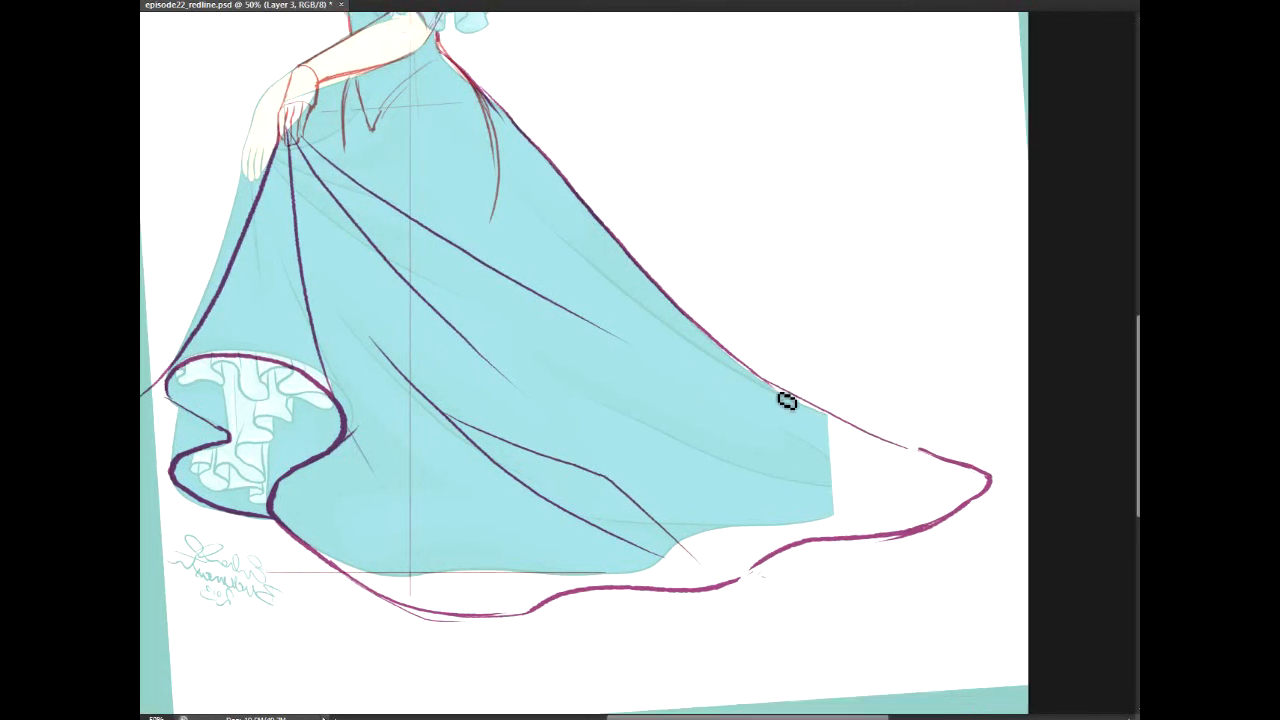
drag(766, 374, 986, 477)
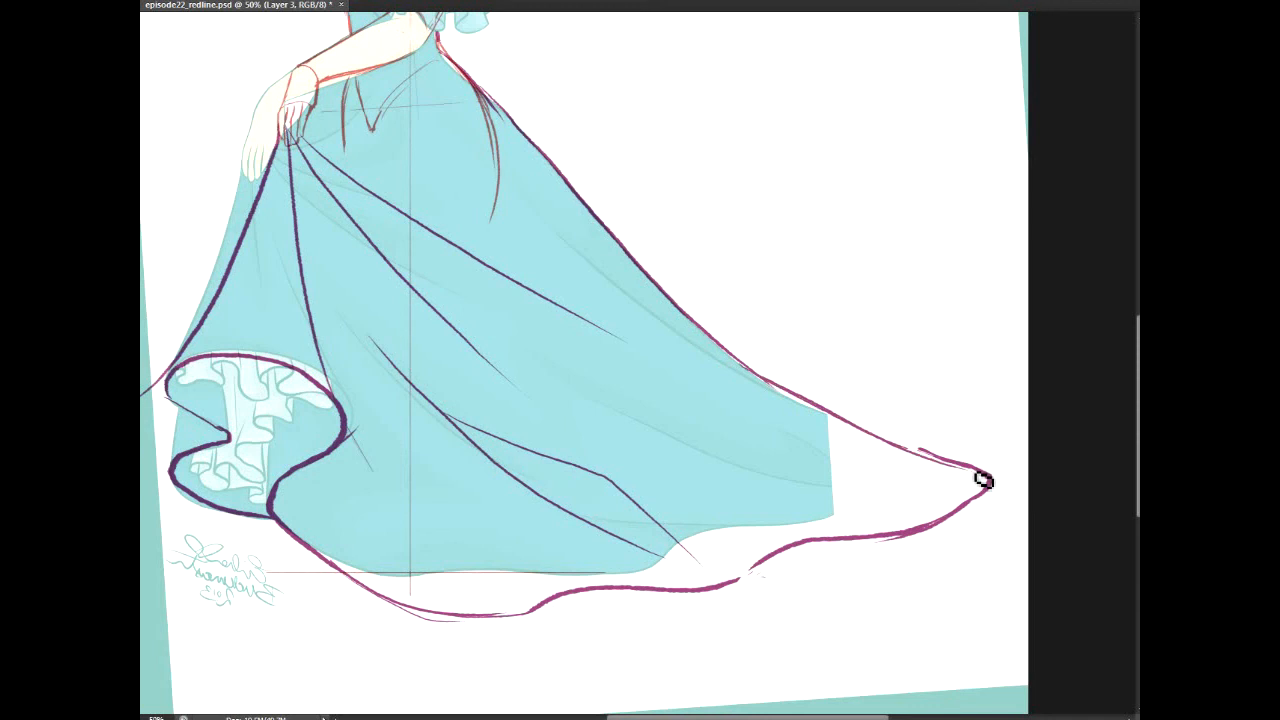
key(ctrl+z)
drag(744, 366, 994, 480)
key(ctrl+z)
drag(734, 356, 987, 478)
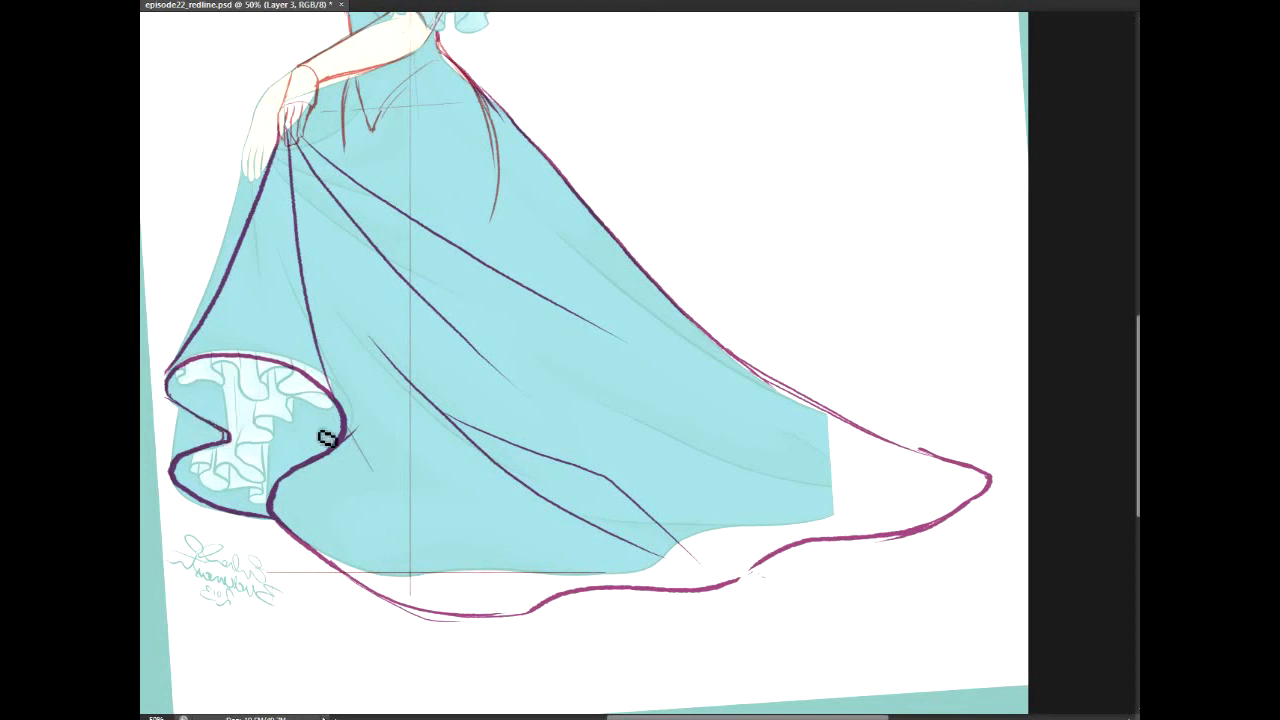
Step: Join the two outer curls of the lifted hem with a short line beside the ruffles
drag(957, 546, 1127, 560)
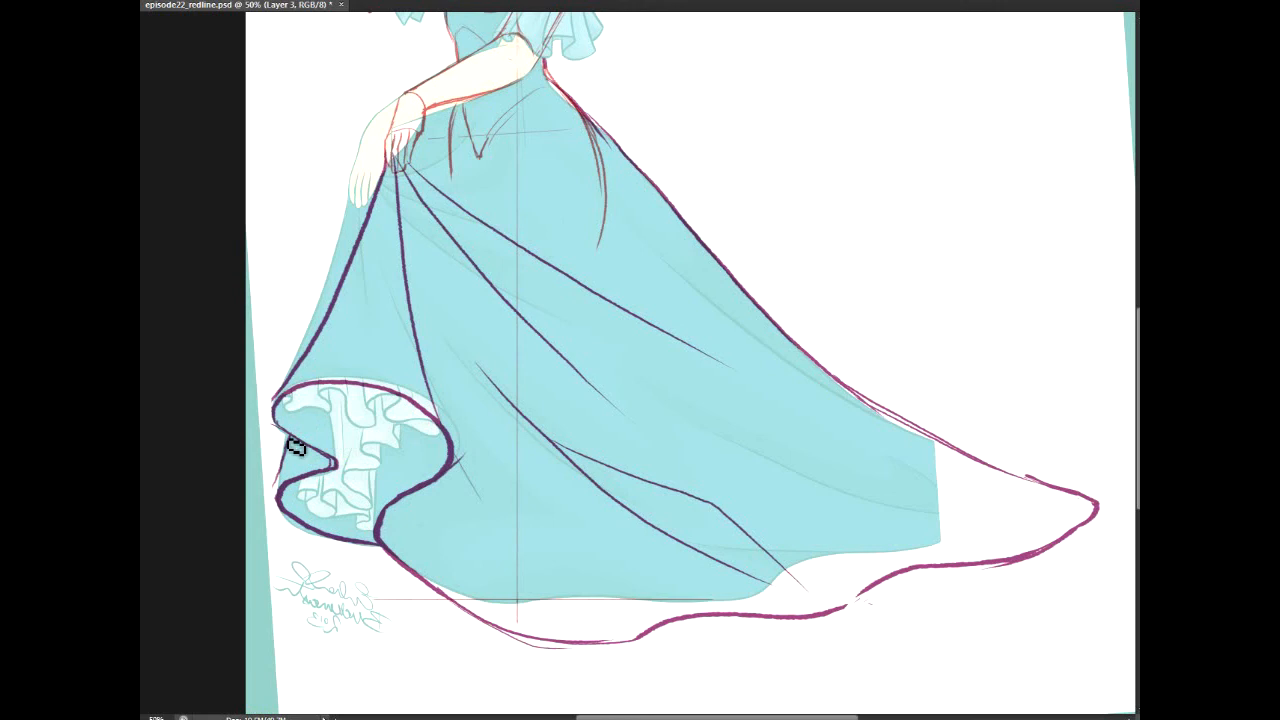
key(ctrl+z)
drag(279, 498, 287, 435)
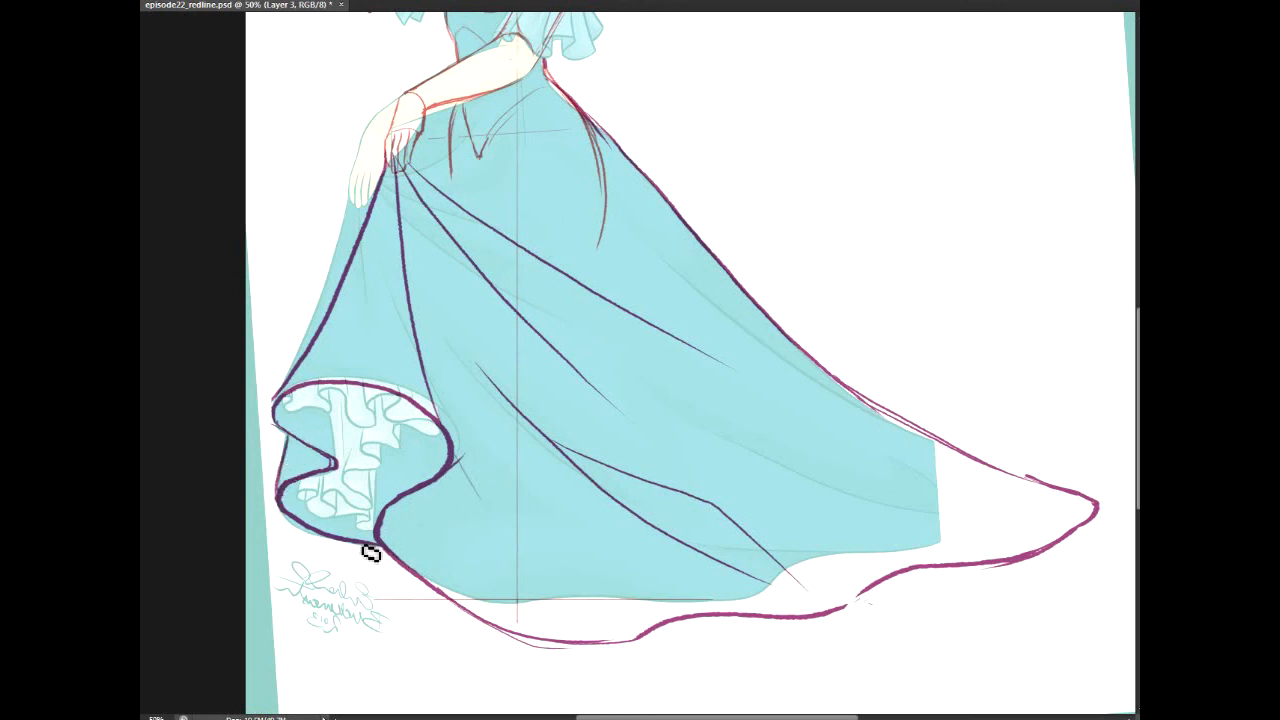
Step: Draw the hem section beneath the lifted opening, curving from its lower edge to meet the front hem
drag(353, 541, 455, 606)
key(ctrl+z)
drag(370, 587, 450, 604)
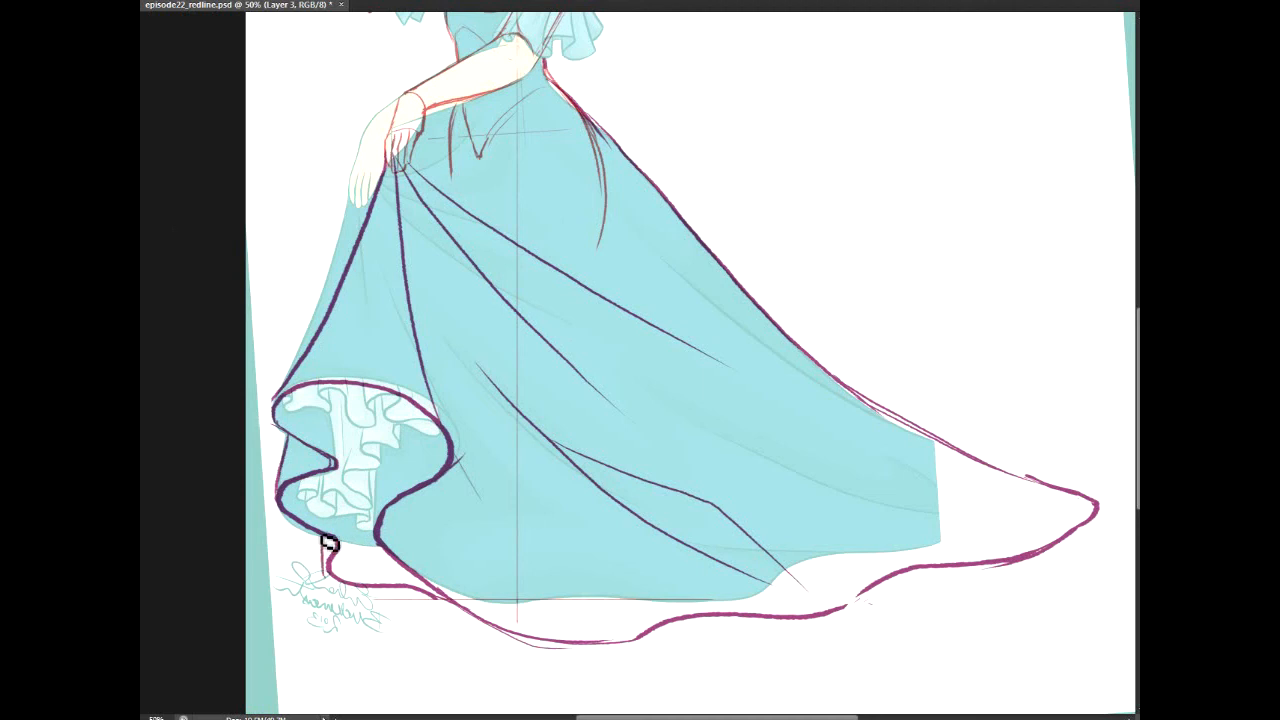
drag(321, 558, 333, 577)
drag(322, 536, 332, 576)
Step: Draw a draped fold curving from the lowered hand to the waist, and rebuild the skirt's outer hip line with thicker, fuller strokes
drag(712, 139, 712, 294)
drag(417, 326, 461, 263)
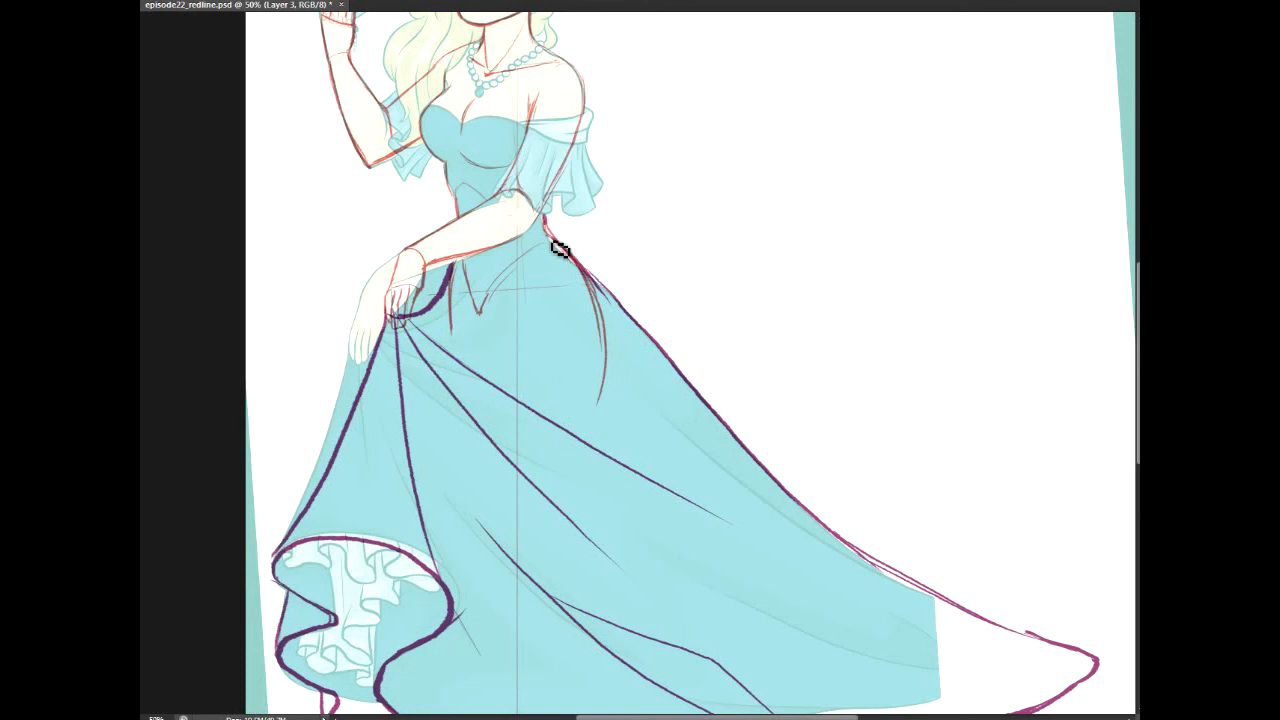
drag(554, 237, 648, 336)
drag(575, 257, 690, 387)
drag(558, 240, 650, 336)
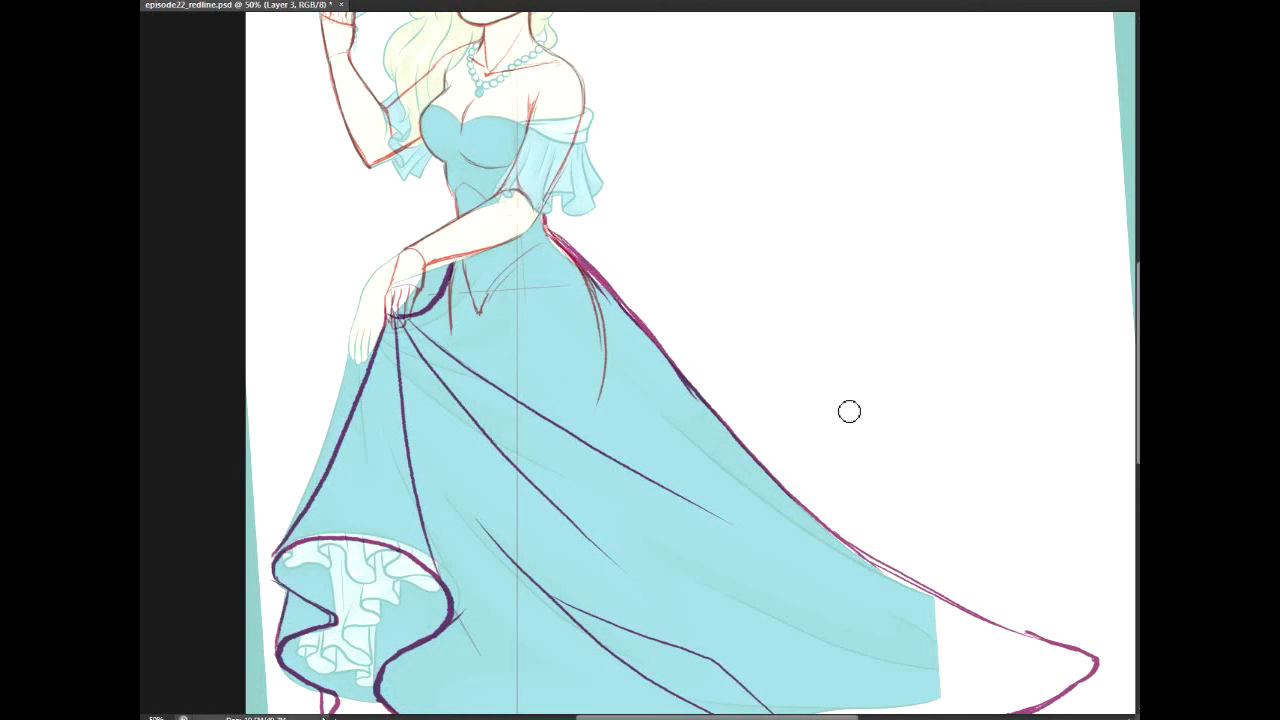
scroll(690, 366, down, 5)
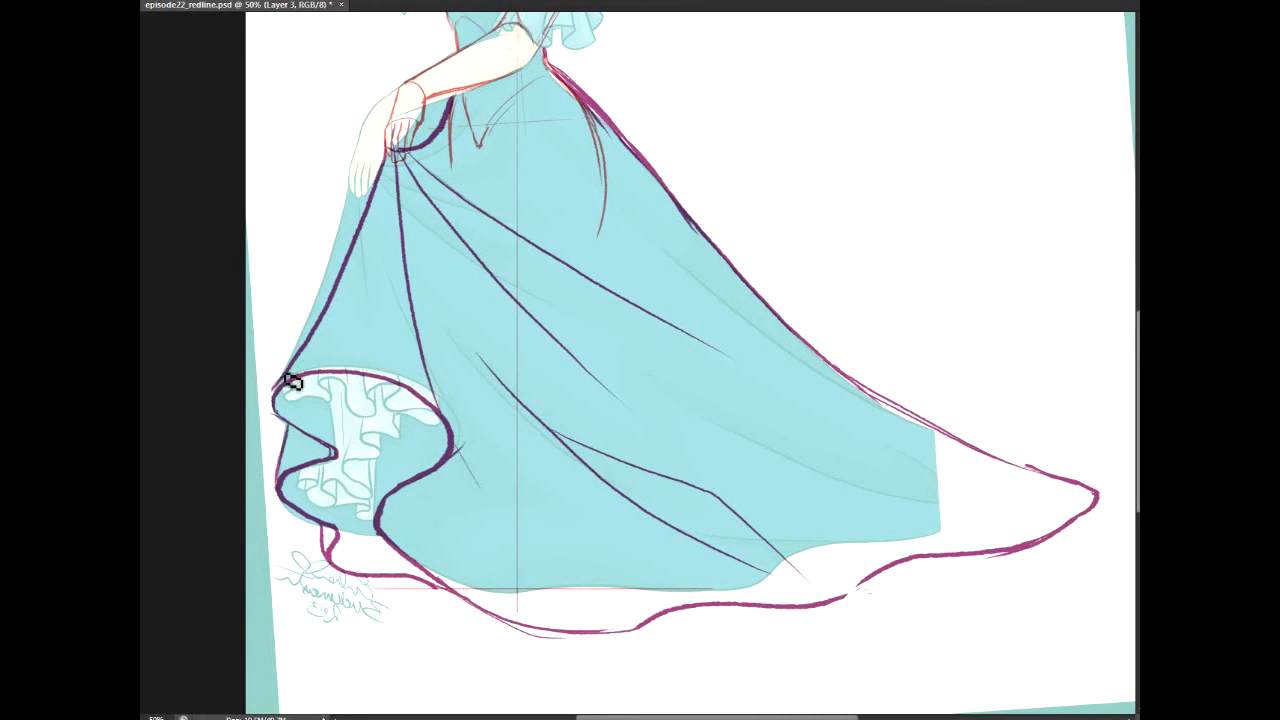
scroll(568, 377, up, 7)
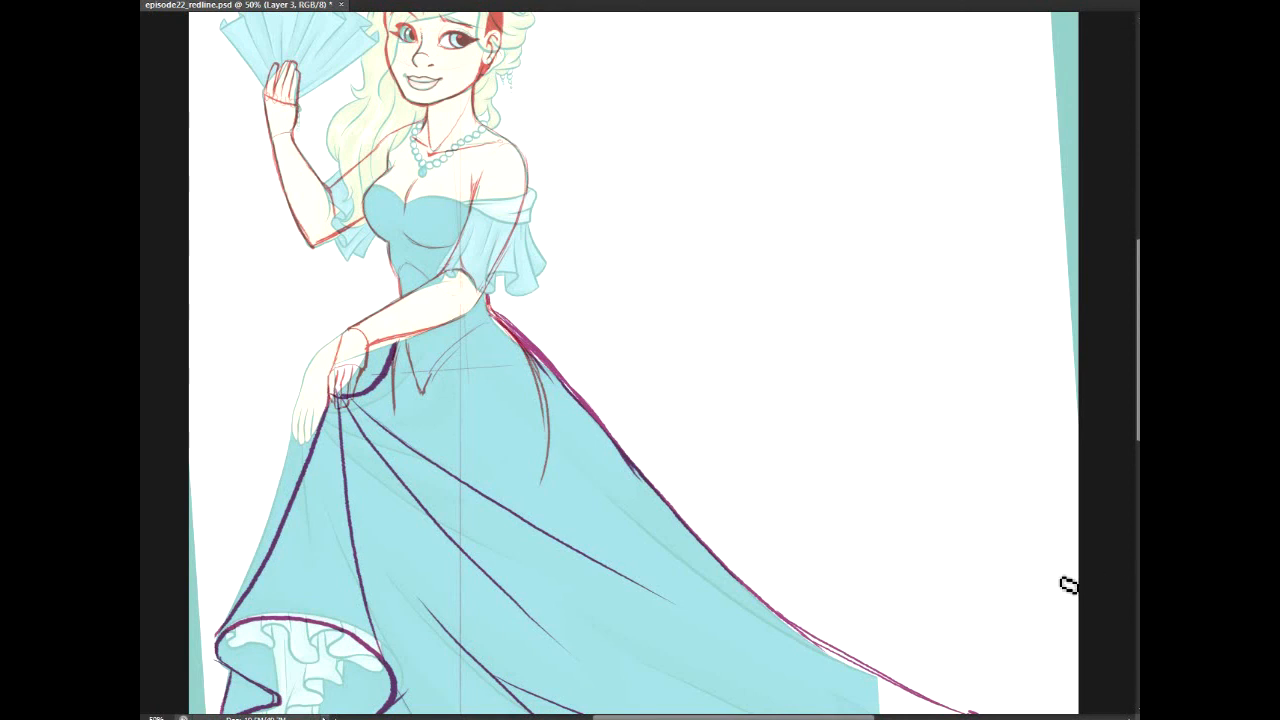
Step: Draw a flared skirt diagram in the blank space beside the figure, with a flat waist ellipse and two sloping sides
key(ctrl+plus)
key(ctrl+plus)
drag(370, 111, 450, 271)
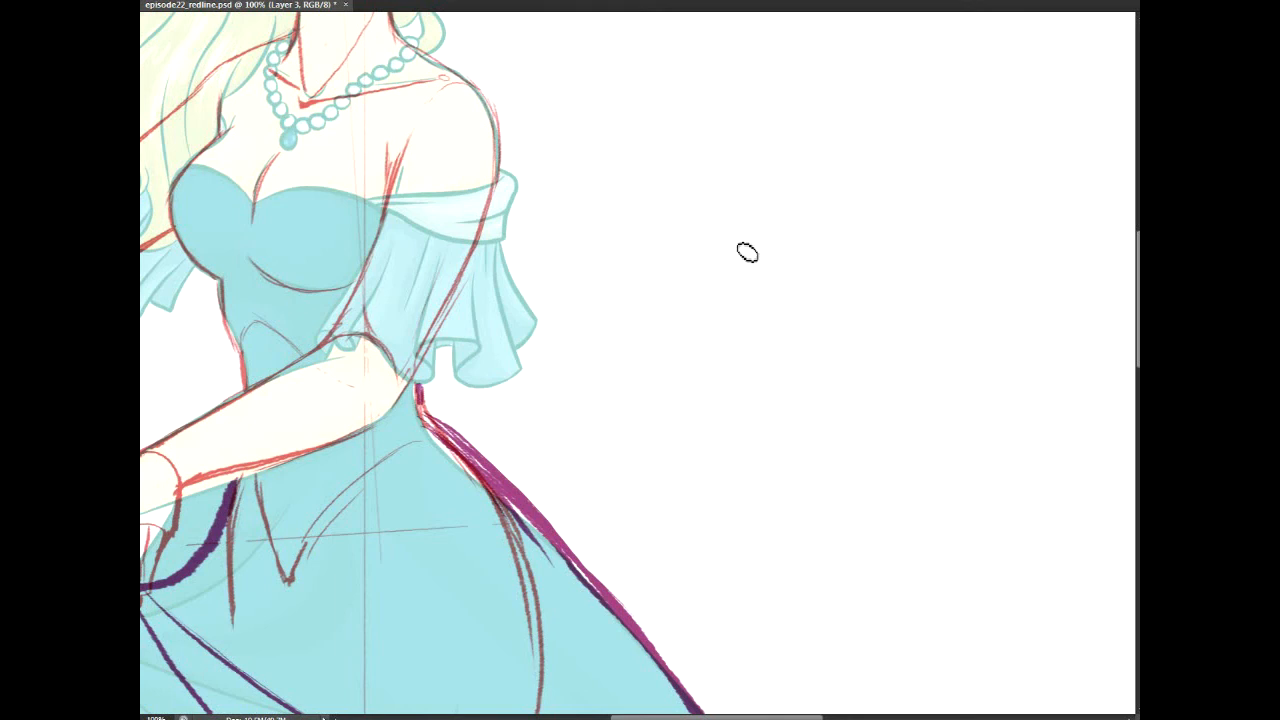
drag(840, 242, 830, 241)
key(ctrl+z)
mouse_move(840, 190)
mouse_down()
mouse_move(763, 214)
mouse_move(769, 203)
mouse_up()
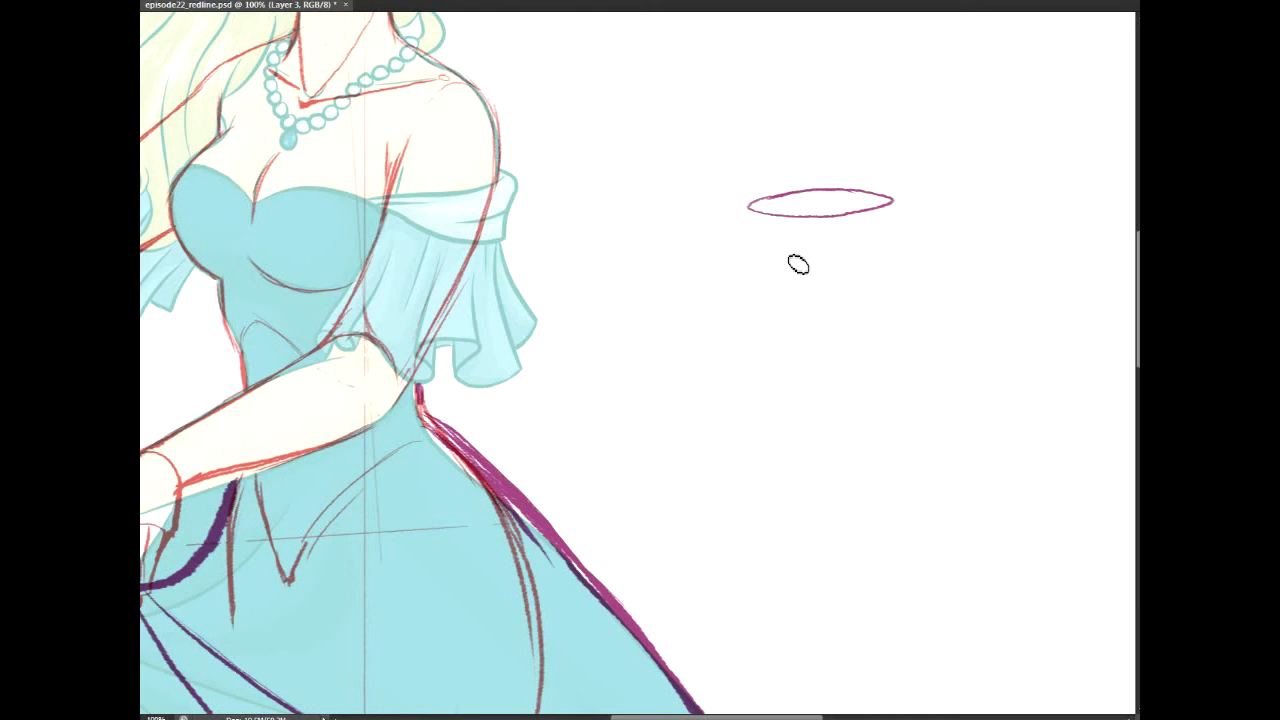
drag(752, 208, 704, 450)
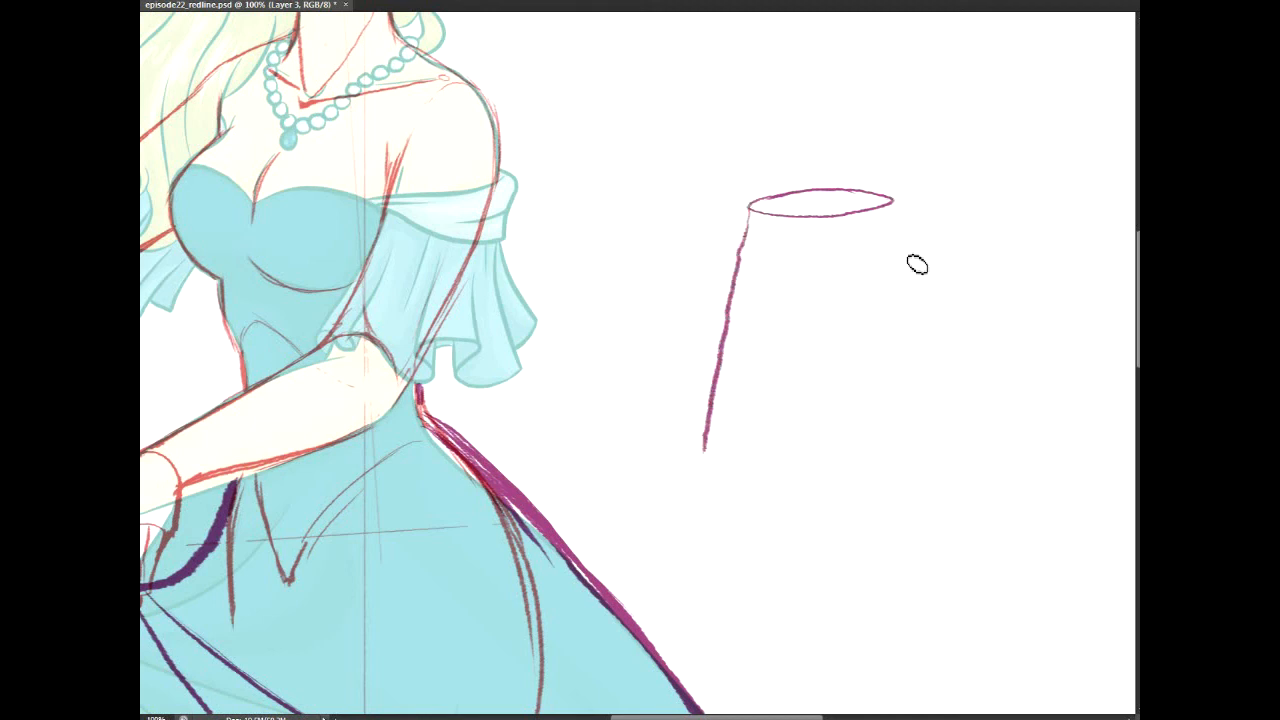
drag(893, 205, 977, 440)
key(ctrl+z)
drag(895, 206, 973, 400)
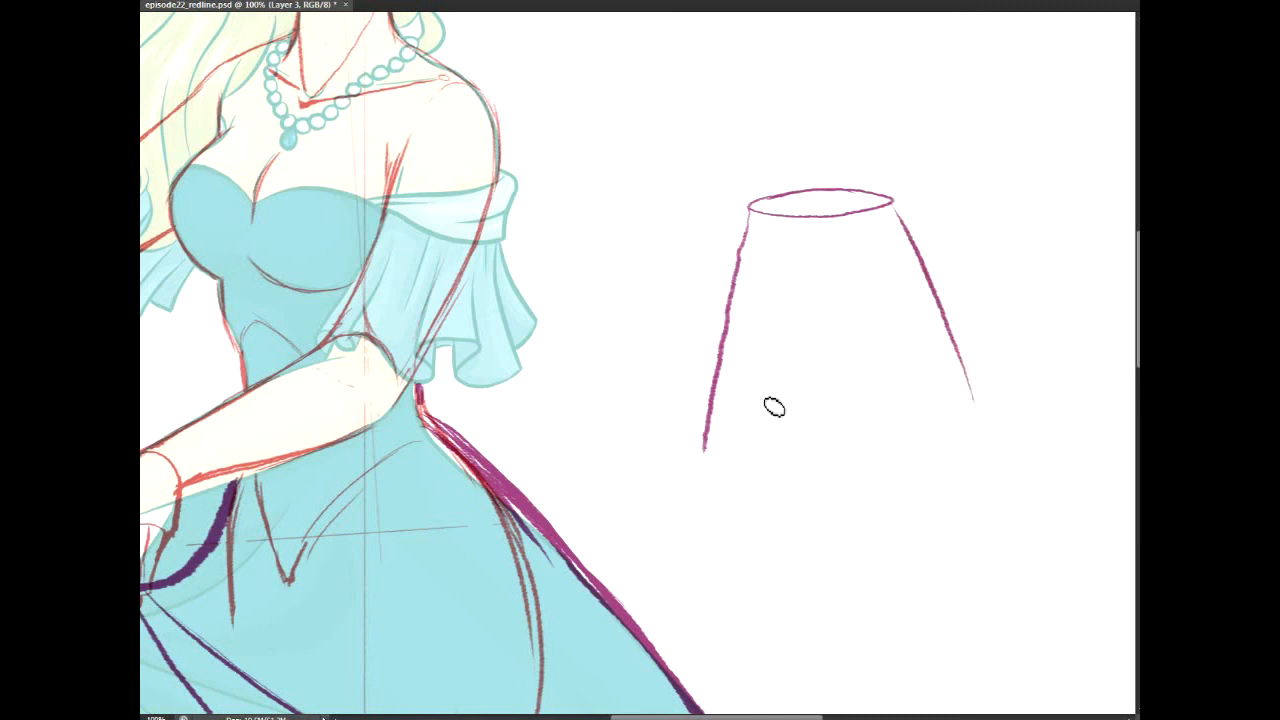
Step: Close the skirt diagram with a wide tilted ellipse as its lower opening, cleaning up the overshooting lines at its corner
mouse_move(710, 410)
mouse_down()
mouse_move(908, 435)
mouse_move(1058, 493)
mouse_up()
mouse_move(968, 396)
mouse_down()
mouse_move(997, 463)
mouse_move(984, 447)
mouse_up()
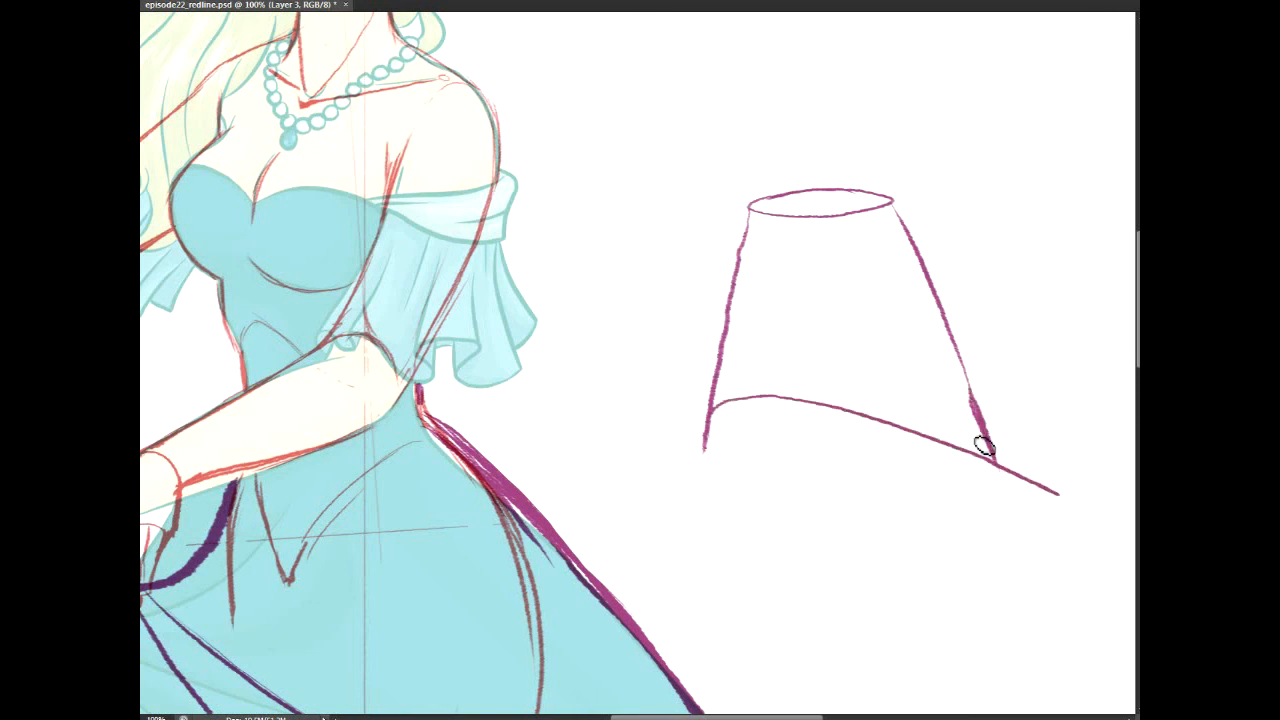
mouse_move(714, 425)
mouse_down()
mouse_move(801, 508)
mouse_move(946, 547)
mouse_move(1010, 528)
mouse_move(1017, 509)
mouse_move(997, 467)
mouse_up()
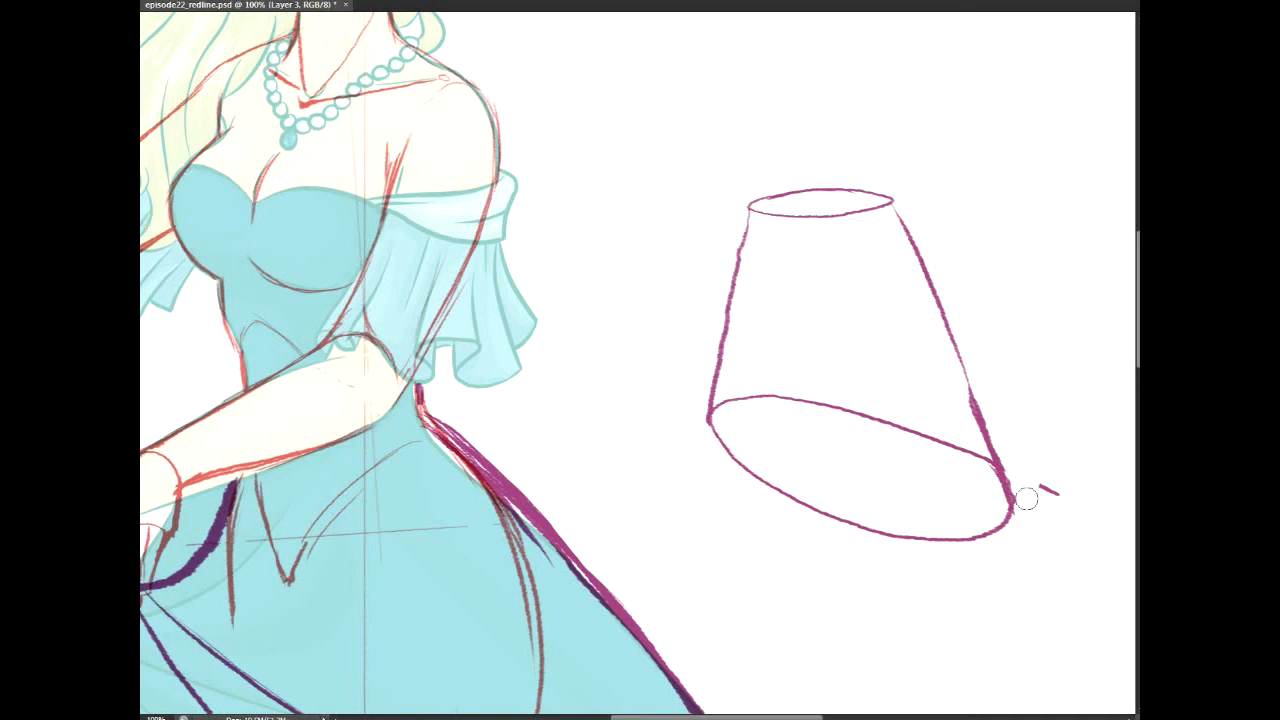
drag(1003, 500, 961, 440)
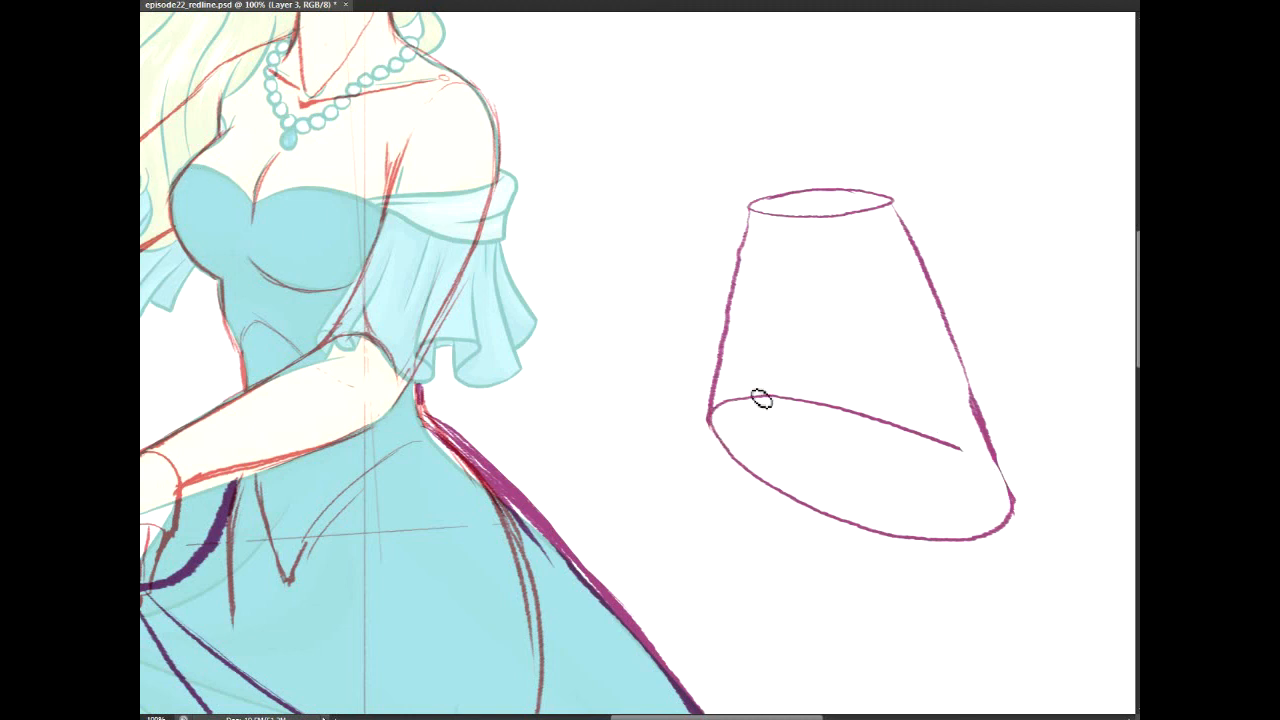
mouse_move(937, 449)
mouse_down()
mouse_move(998, 486)
mouse_move(1011, 534)
mouse_move(1005, 490)
mouse_up()
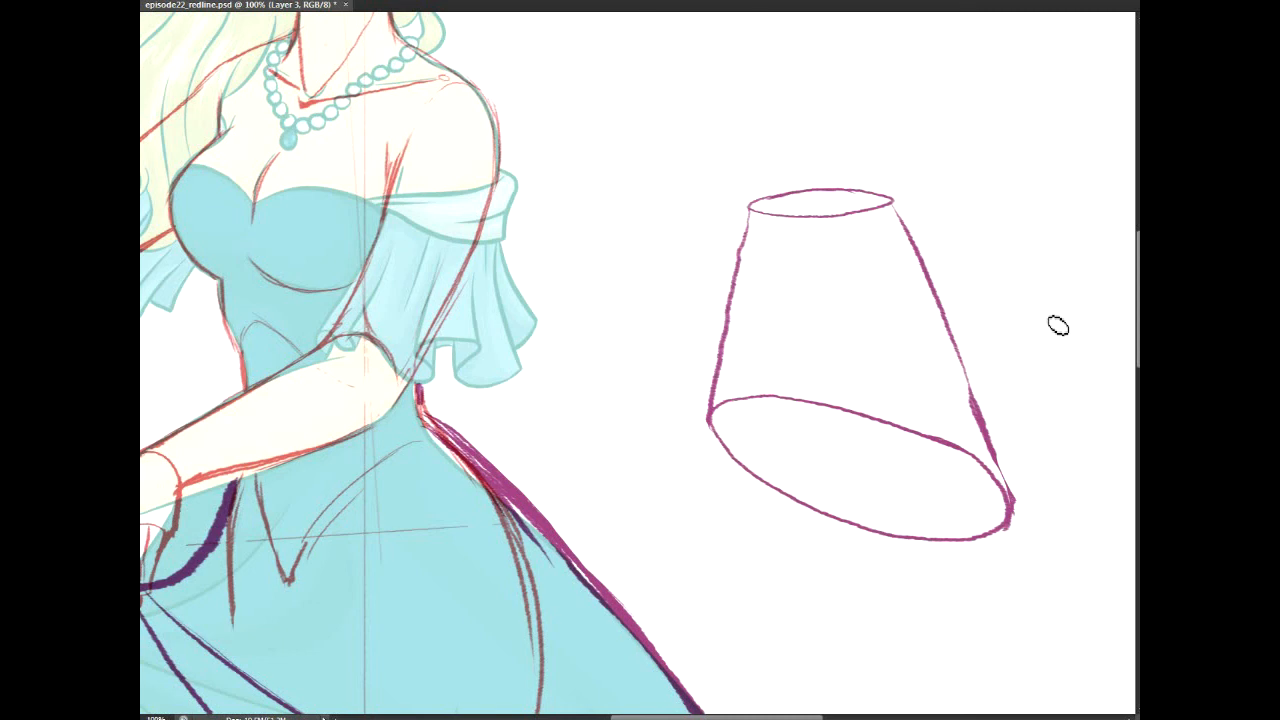
Step: Add a new layer for the ruffle lines over the skirt diagram
drag(700, 330, 653, 377)
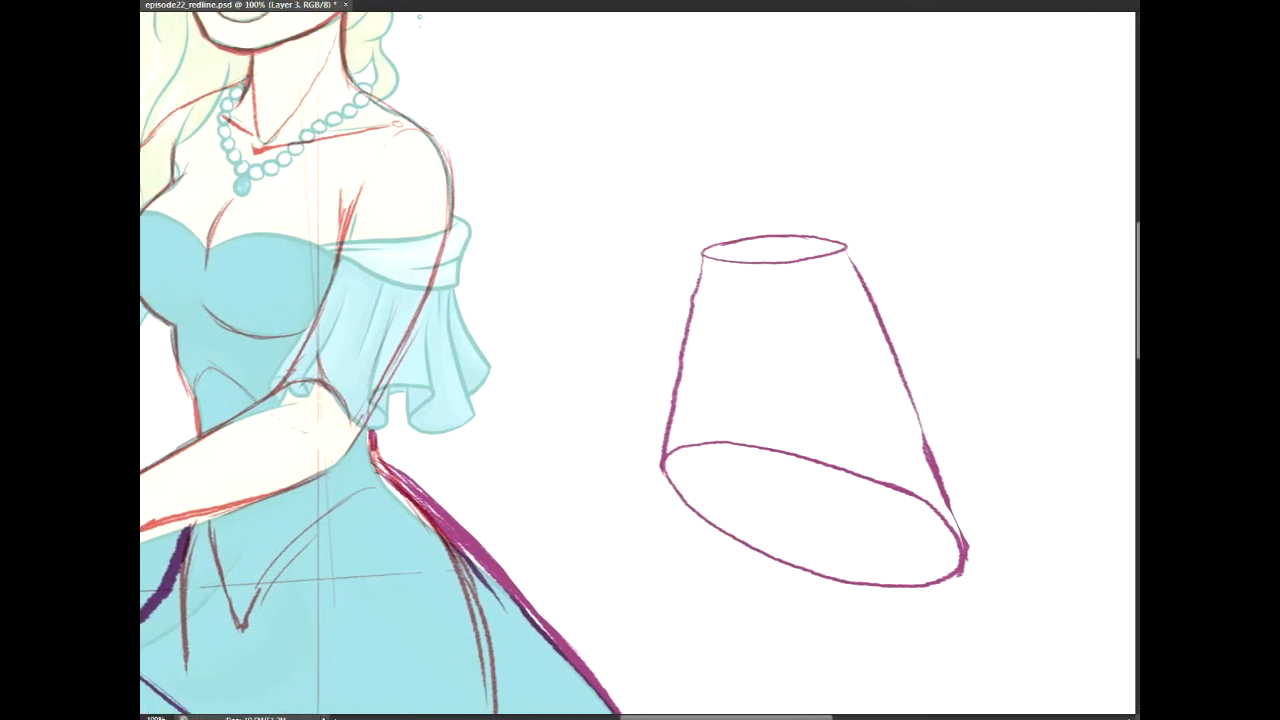
key(ctrl+alt+shift+n)
Step: Draw a sample red wavy line above the skirt diagram and remove it
mouse_move(544, 124)
mouse_down()
mouse_move(581, 128)
mouse_move(589, 196)
mouse_move(623, 179)
mouse_move(607, 122)
mouse_move(646, 114)
mouse_up()
key(ctrl+z)
mouse_move(541, 103)
mouse_down()
mouse_move(557, 176)
mouse_move(604, 157)
mouse_move(594, 115)
mouse_move(624, 106)
mouse_move(633, 183)
mouse_move(668, 168)
mouse_move(669, 98)
mouse_move(713, 113)
mouse_move(702, 164)
mouse_move(735, 180)
mouse_move(732, 101)
mouse_move(777, 111)
mouse_move(779, 151)
mouse_move(805, 174)
mouse_move(824, 136)
mouse_move(810, 96)
mouse_move(840, 100)
mouse_move(869, 158)
mouse_up()
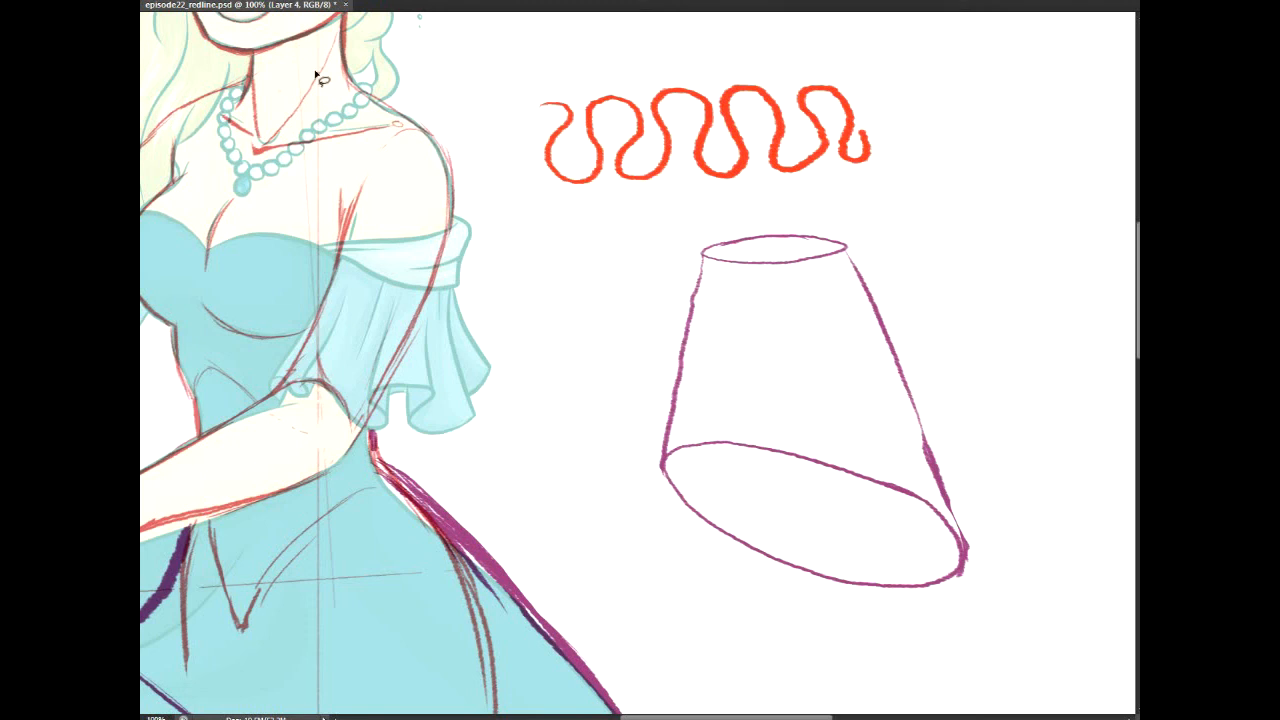
mouse_move(605, 228)
mouse_down()
mouse_move(979, 92)
mouse_move(721, 204)
mouse_move(594, 237)
mouse_up()
key(ctrl+x)
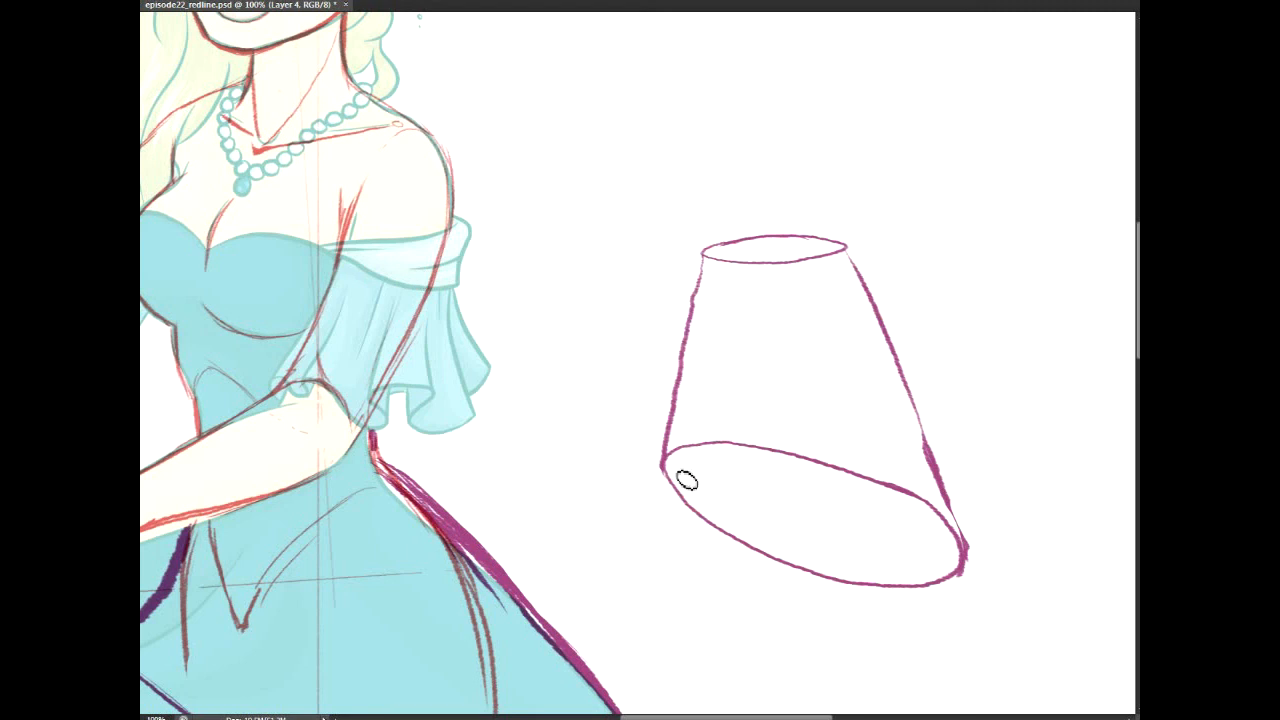
Step: Draw a red wavy hem around the diagram's lower ellipse and connect its near waves to the waist with long fold lines
mouse_move(682, 484)
mouse_down()
mouse_move(683, 451)
mouse_move(712, 441)
mouse_move(749, 476)
mouse_move(768, 439)
mouse_move(806, 458)
mouse_move(798, 490)
mouse_move(826, 498)
mouse_move(826, 470)
mouse_move(871, 478)
mouse_move(868, 520)
mouse_move(921, 505)
mouse_move(964, 542)
mouse_move(926, 556)
mouse_move(961, 573)
mouse_move(918, 580)
mouse_move(885, 607)
mouse_move(851, 580)
mouse_move(814, 602)
mouse_move(804, 564)
mouse_move(754, 573)
mouse_move(714, 540)
mouse_move(746, 529)
mouse_move(689, 521)
mouse_move(688, 468)
mouse_up()
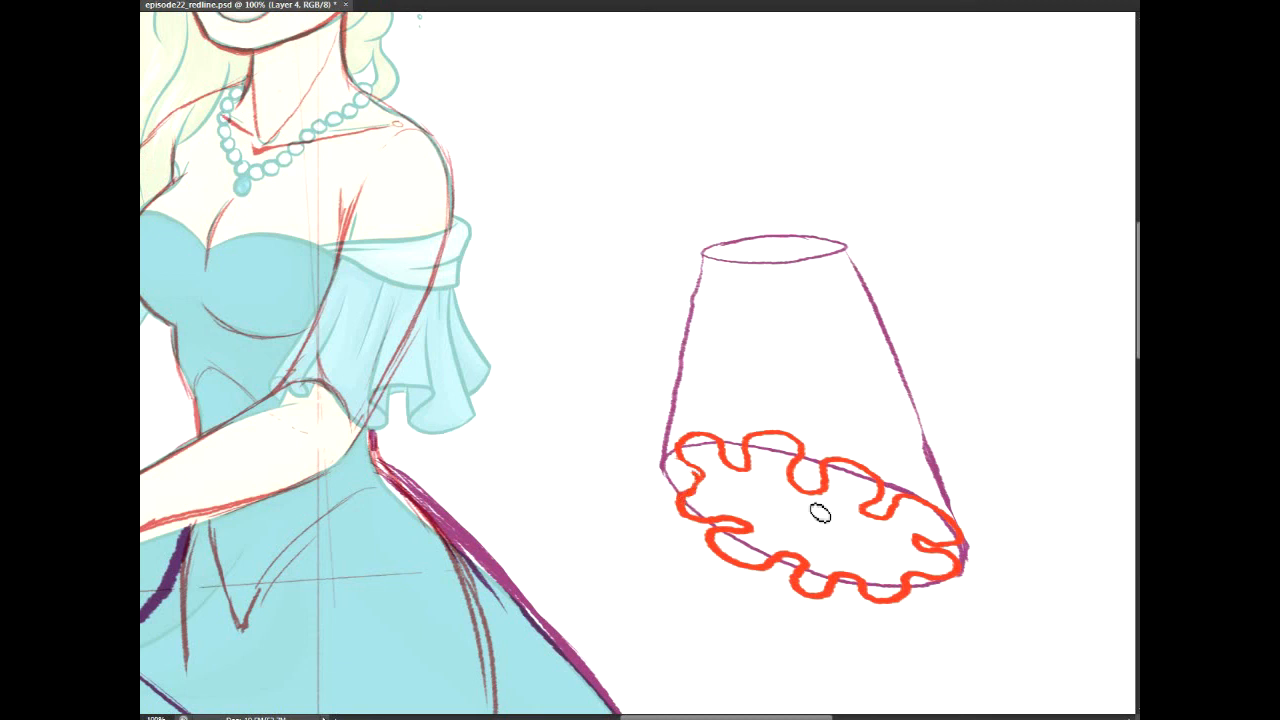
mouse_move(704, 484)
mouse_down()
mouse_move(680, 490)
mouse_move(695, 520)
mouse_move(675, 496)
mouse_up()
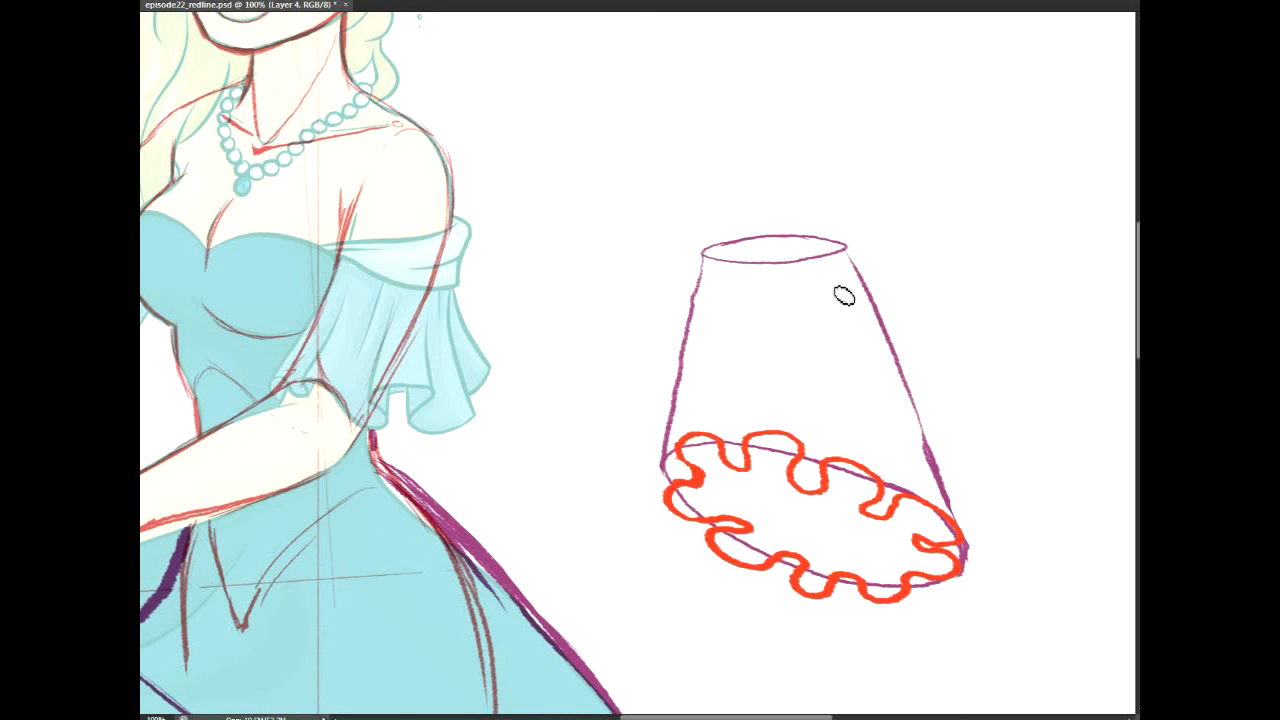
mouse_move(892, 470)
mouse_down()
mouse_move(851, 309)
mouse_move(876, 466)
mouse_up()
key(ctrl+z)
drag(796, 282, 808, 445)
drag(757, 303, 741, 448)
drag(709, 286, 689, 432)
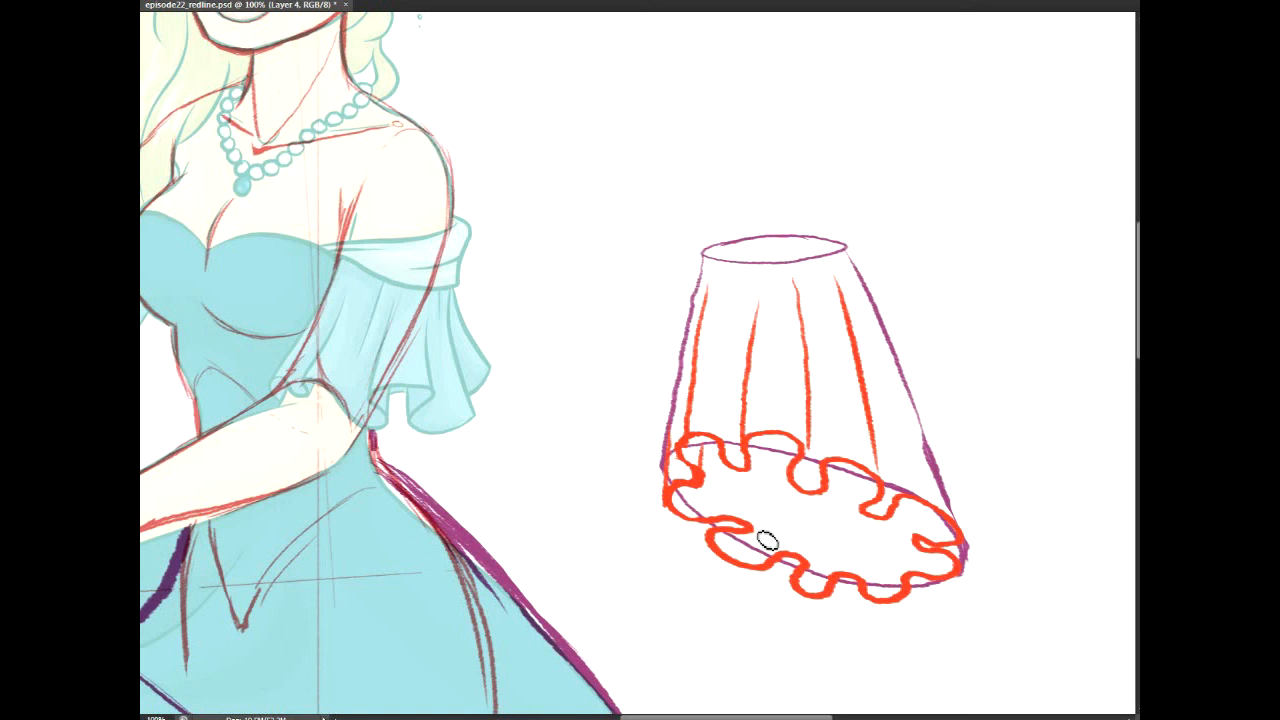
Step: Add fold lines inside the diagram's opening and short pleats below its waist, and fill the narrow bends at the hem
mouse_move(752, 537)
mouse_down()
mouse_move(743, 449)
mouse_move(712, 544)
mouse_move(748, 522)
mouse_up()
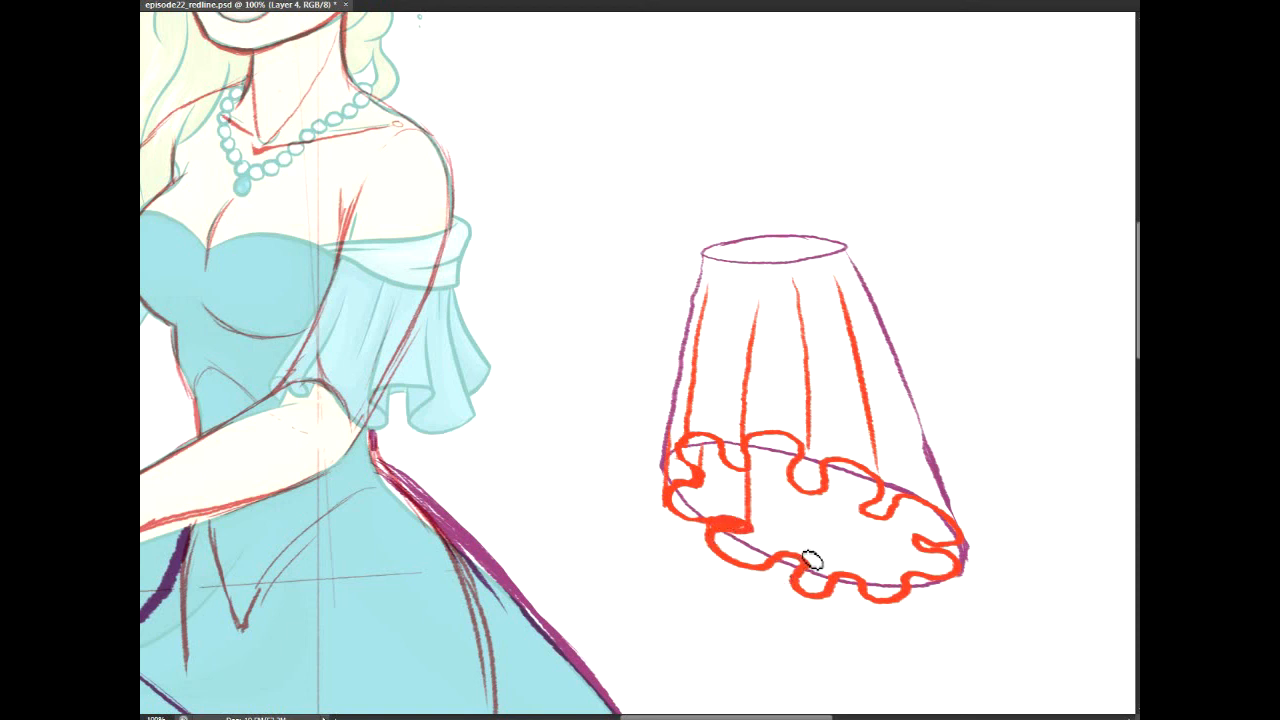
drag(806, 586, 808, 495)
drag(781, 264, 773, 366)
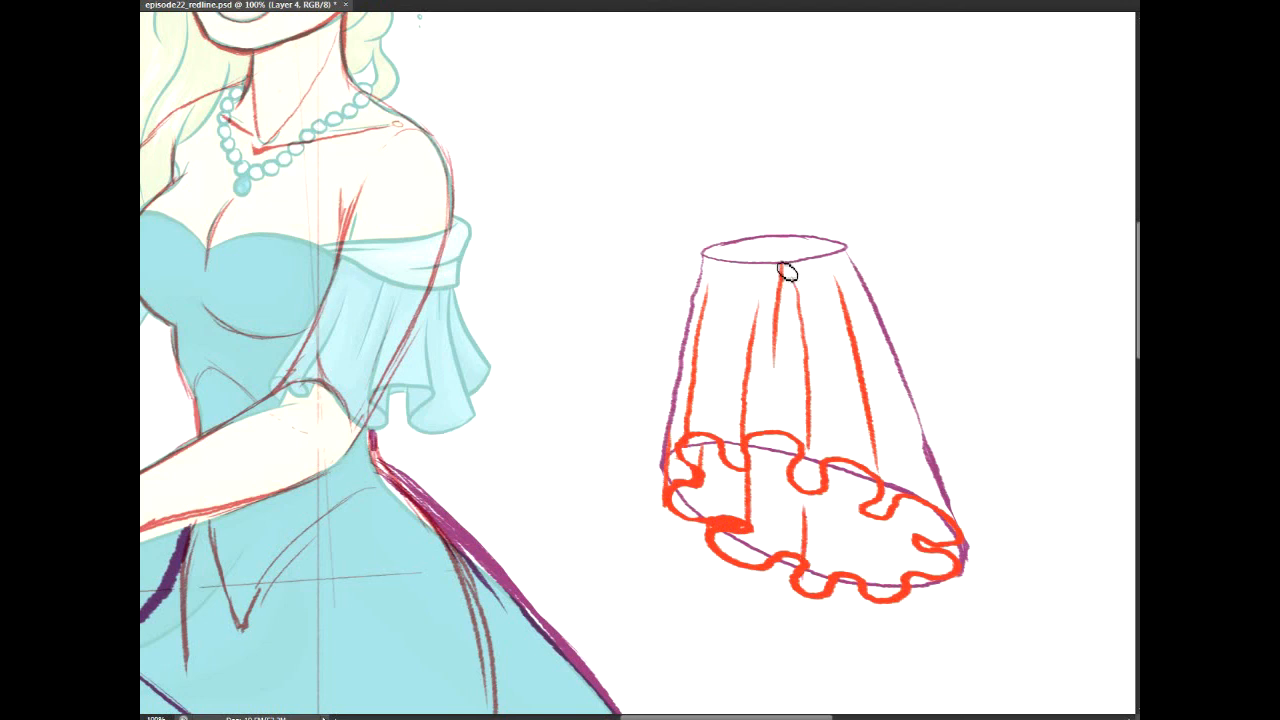
drag(803, 265, 828, 328)
drag(845, 508, 872, 588)
drag(889, 437, 897, 498)
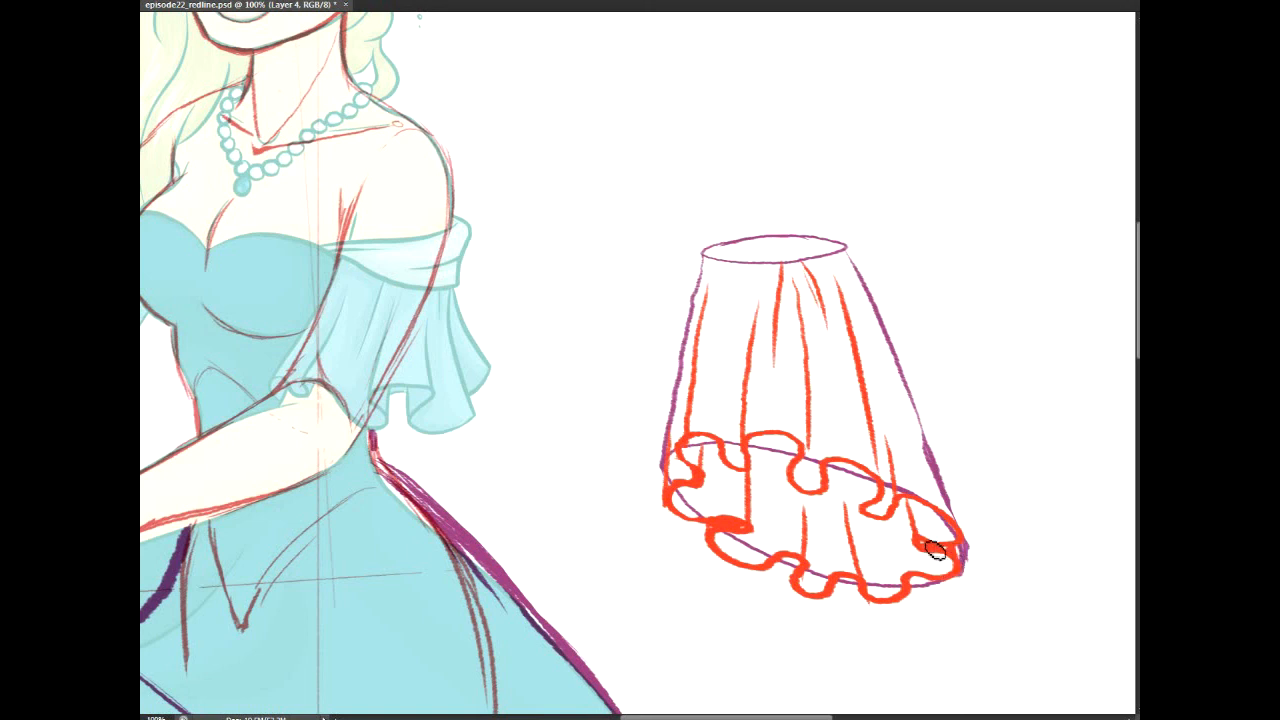
drag(896, 527, 900, 570)
mouse_move(302, 386)
mouse_down()
mouse_move(341, 425)
mouse_move(515, 444)
mouse_up()
mouse_move(1090, 546)
mouse_down()
mouse_move(1040, 464)
mouse_move(776, 386)
mouse_up()
mouse_move(941, 328)
mouse_down()
mouse_move(975, 229)
mouse_move(1062, 307)
mouse_move(1053, 227)
mouse_move(1046, 363)
mouse_up()
key(ctrl+z)
drag(501, 301, 808, 360)
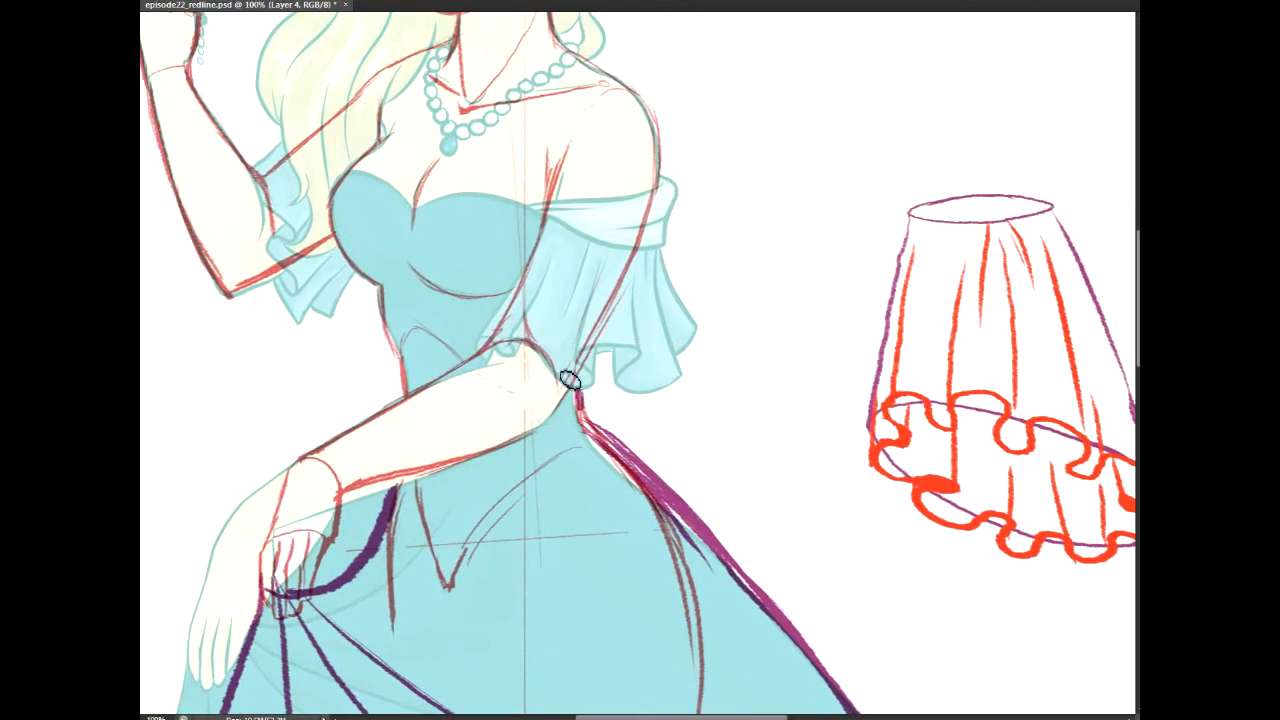
Step: Fill the turned-under bends along the upper edge of the diagram's wavy hem with solid red
mouse_move(961, 381)
mouse_down()
mouse_move(573, 396)
mouse_move(621, 333)
mouse_up()
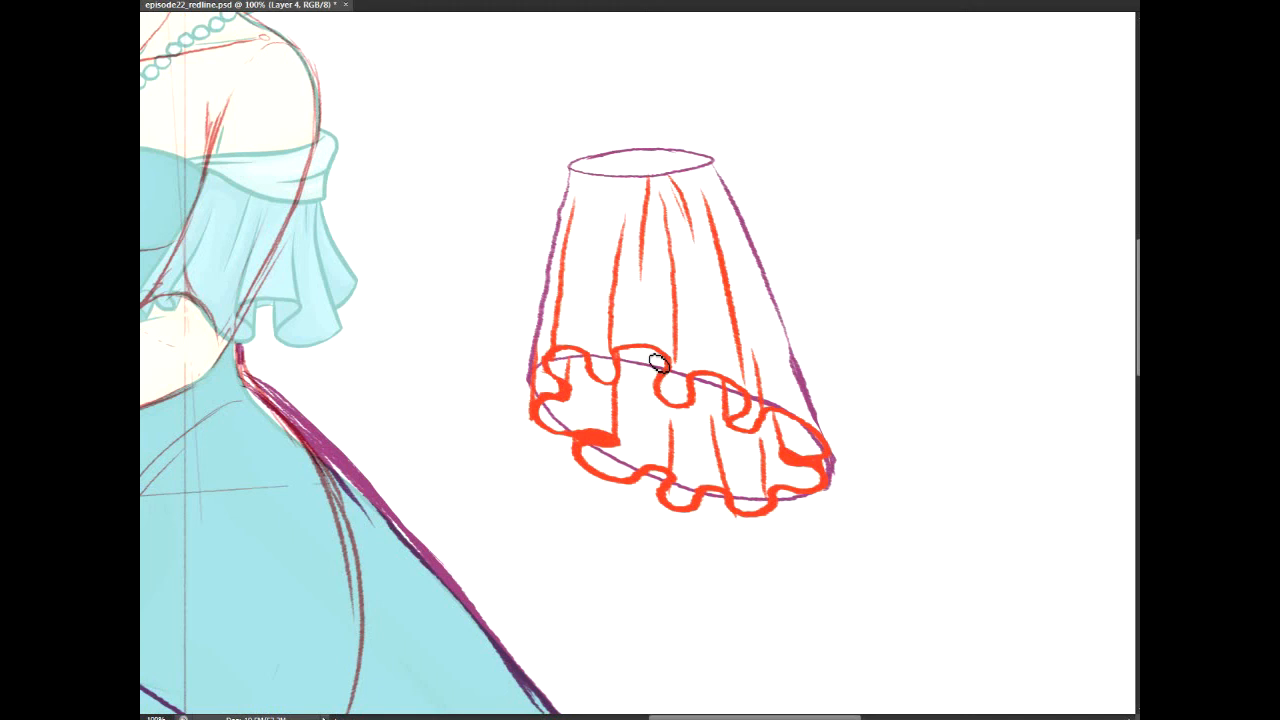
mouse_move(748, 404)
mouse_down()
mouse_move(737, 406)
mouse_move(745, 388)
mouse_up()
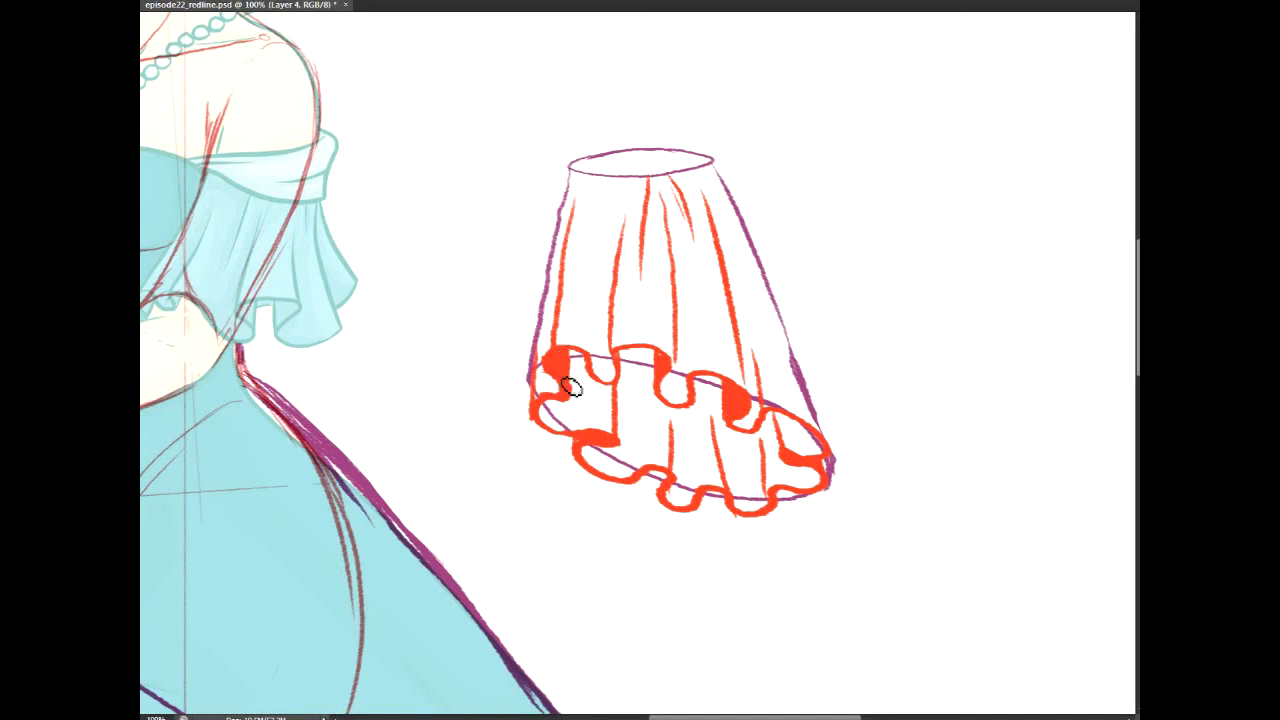
drag(568, 399, 568, 362)
Step: Draw a continuous red wavy petticoat edge inside the gown's lifted hem, following both sides and the top of the opening
mouse_move(600, 560)
mouse_down()
mouse_move(779, 501)
mouse_move(1042, 137)
mouse_up()
mouse_move(640, 620)
mouse_down()
mouse_move(651, 130)
mouse_move(693, 366)
mouse_up()
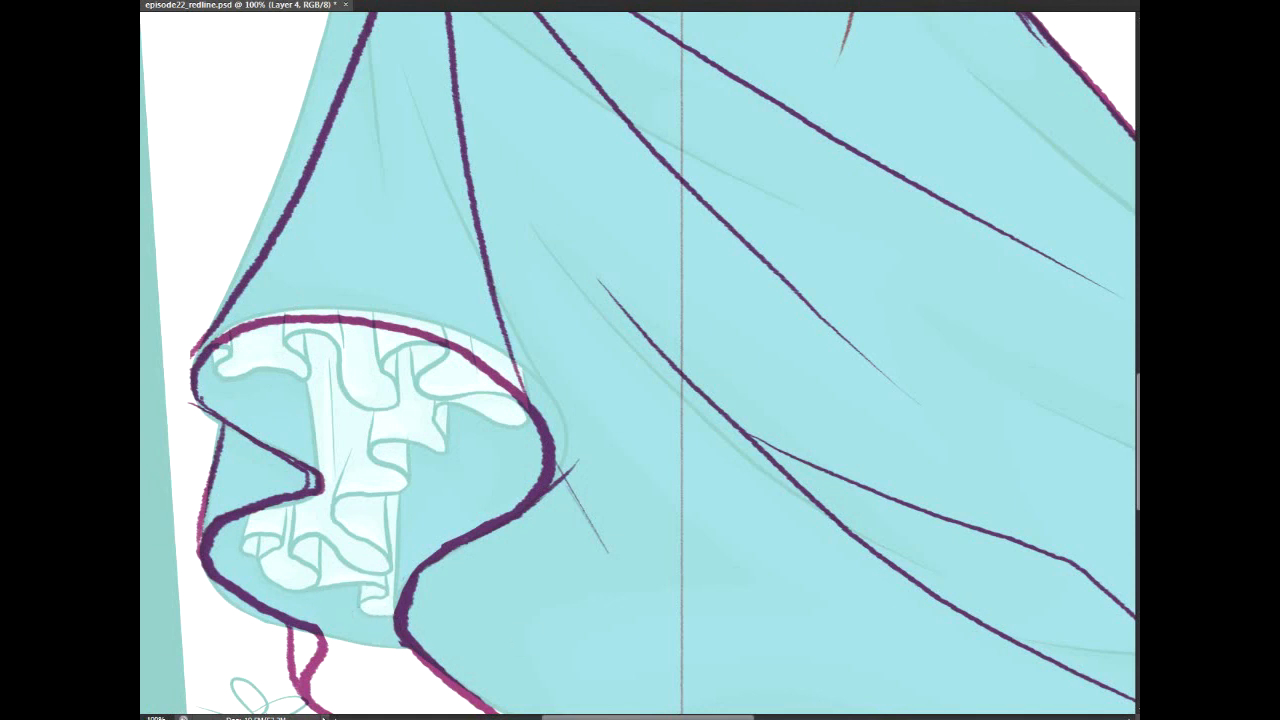
scroll(640, 400, down, 5)
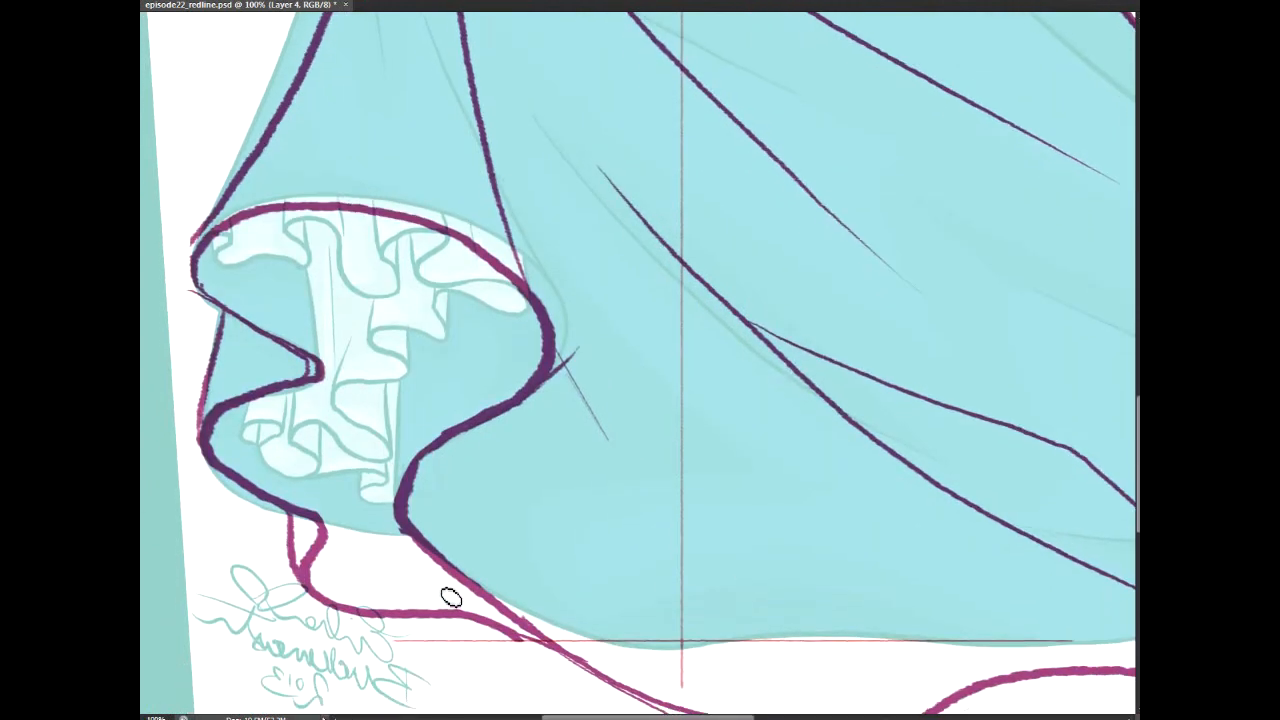
mouse_move(459, 600)
mouse_down()
mouse_move(368, 590)
mouse_move(407, 578)
mouse_move(388, 561)
mouse_move(347, 563)
mouse_move(360, 534)
mouse_move(274, 476)
mouse_move(314, 471)
mouse_move(251, 445)
mouse_move(295, 424)
mouse_move(369, 451)
mouse_move(330, 403)
mouse_move(404, 372)
mouse_move(364, 329)
mouse_move(383, 317)
mouse_move(421, 329)
mouse_move(446, 302)
mouse_move(506, 299)
mouse_move(441, 286)
mouse_move(408, 272)
mouse_up()
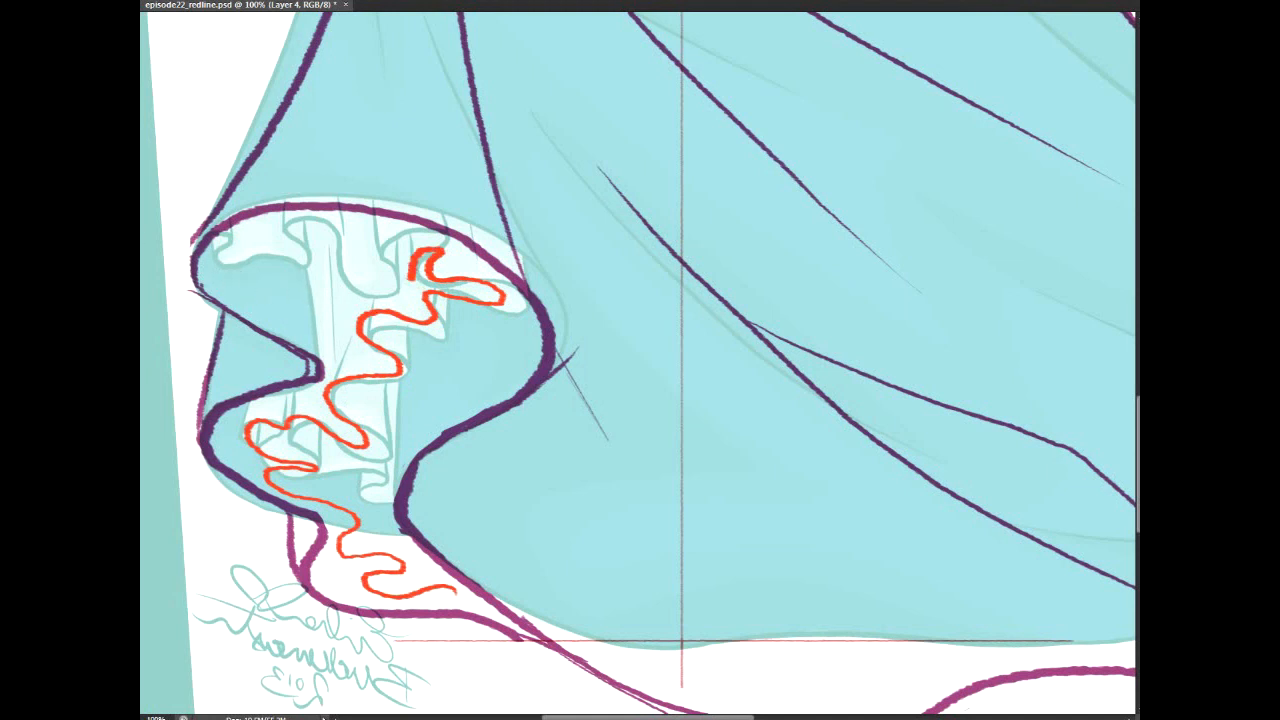
mouse_move(412, 252)
mouse_down()
mouse_move(481, 308)
mouse_move(448, 285)
mouse_move(358, 291)
mouse_up()
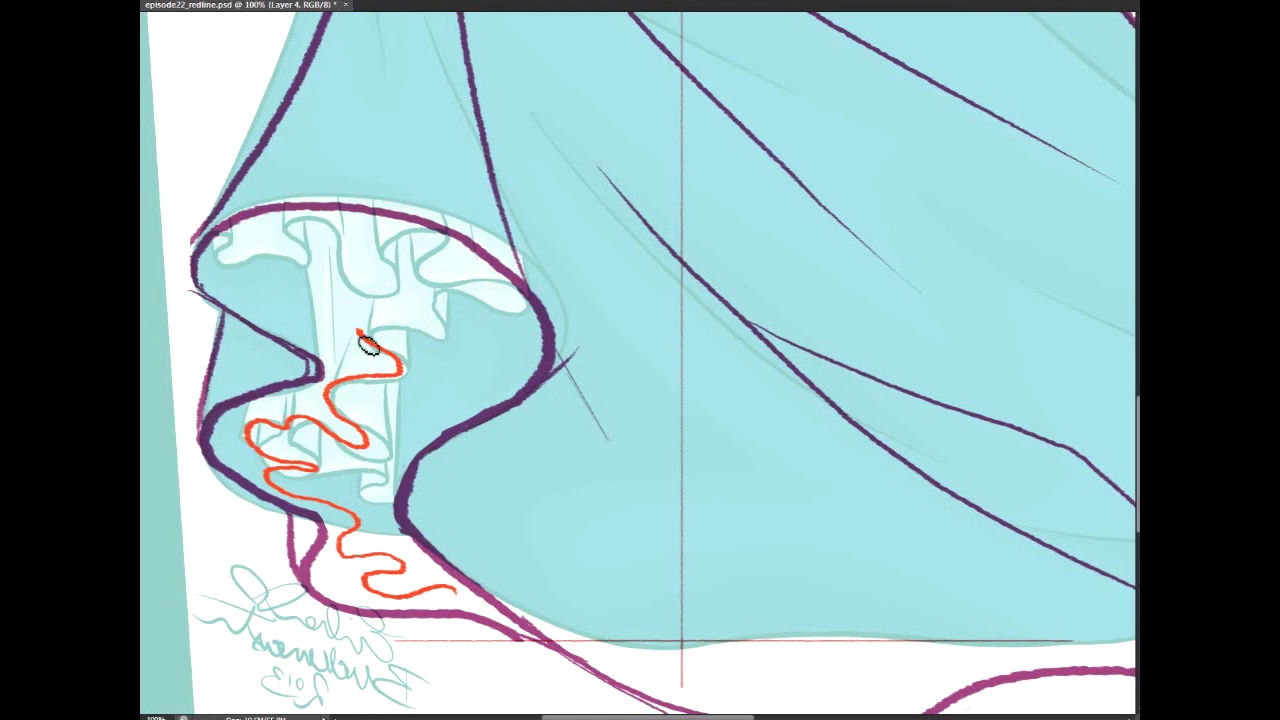
mouse_move(362, 335)
mouse_down()
mouse_move(312, 333)
mouse_move(266, 308)
mouse_move(285, 293)
mouse_move(225, 274)
mouse_move(227, 249)
mouse_move(309, 272)
mouse_move(295, 250)
mouse_move(311, 224)
mouse_move(339, 238)
mouse_move(354, 280)
mouse_move(393, 297)
mouse_move(395, 251)
mouse_move(443, 243)
mouse_move(429, 265)
mouse_move(441, 289)
mouse_move(495, 293)
mouse_move(506, 320)
mouse_move(473, 307)
mouse_move(439, 322)
mouse_move(471, 351)
mouse_move(430, 379)
mouse_move(465, 398)
mouse_move(416, 417)
mouse_move(406, 450)
mouse_move(377, 468)
mouse_move(403, 527)
mouse_up()
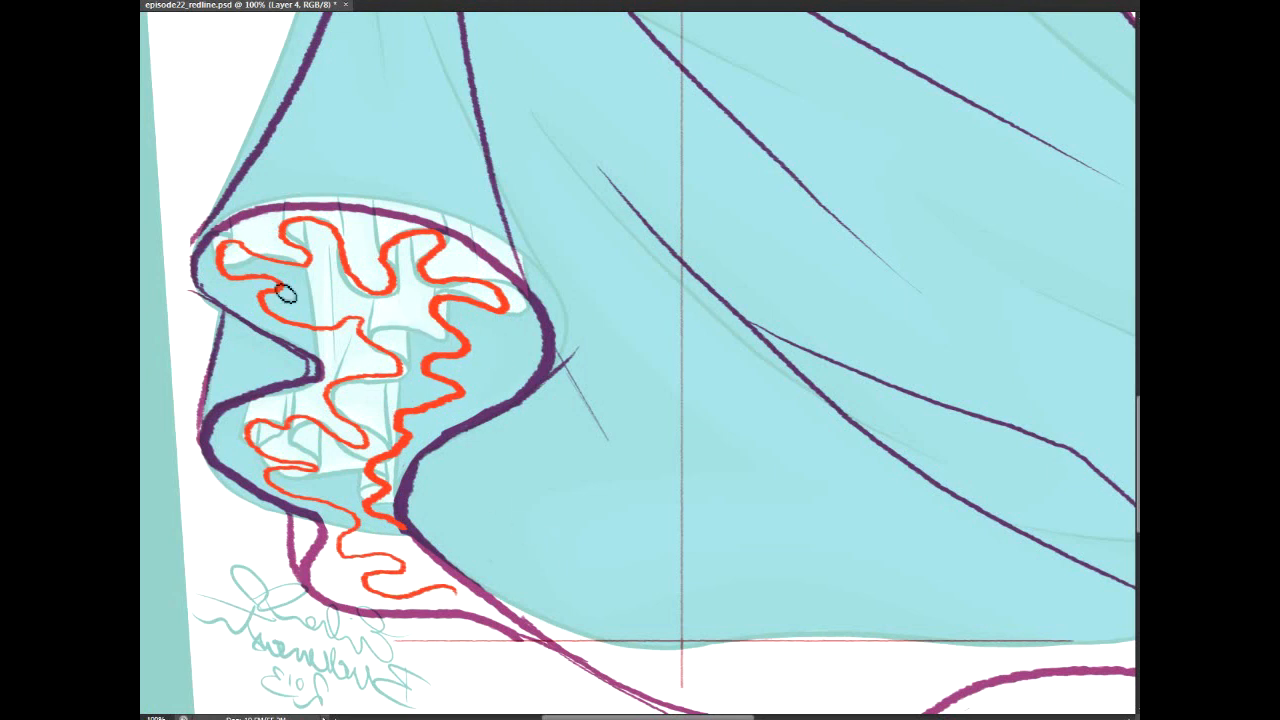
Step: Add short vertical fold lines at the bends of the petticoat's wavy edge and fill its tight turns with solid red
mouse_move(247, 434)
mouse_down()
mouse_move(277, 387)
mouse_move(262, 432)
mouse_move(271, 476)
mouse_move(316, 468)
mouse_up()
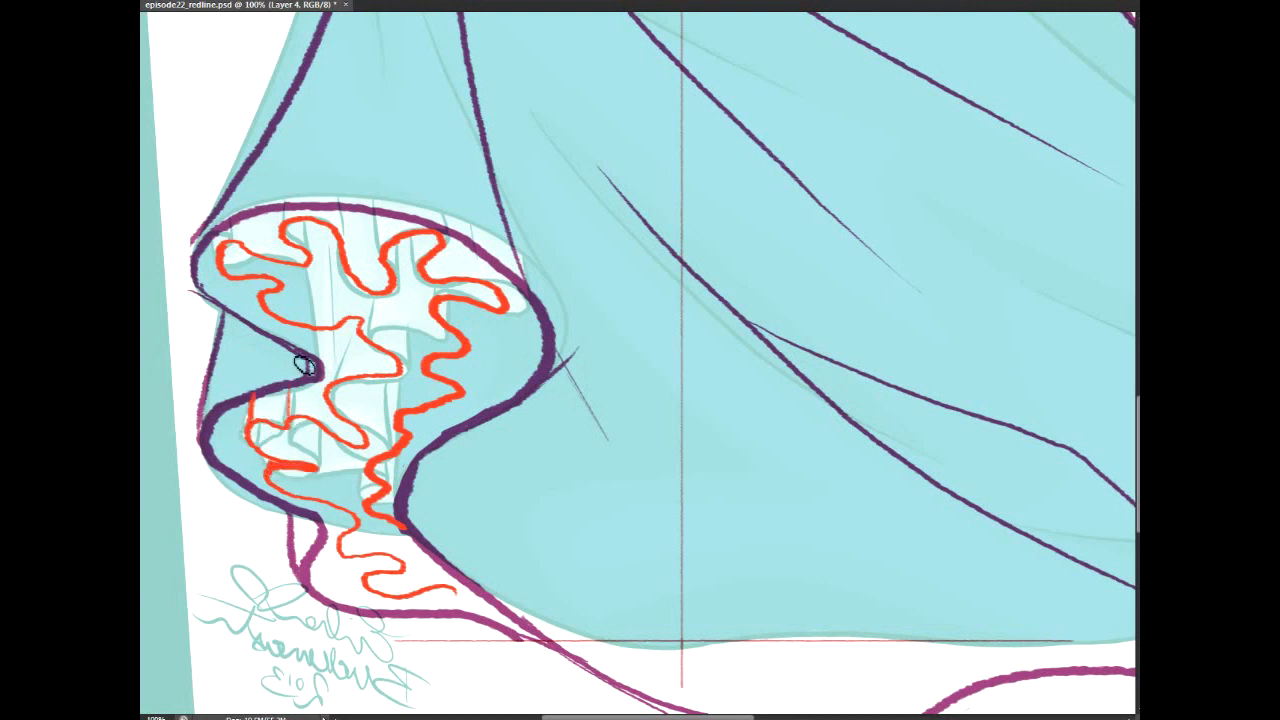
drag(364, 392, 366, 453)
drag(361, 533, 352, 483)
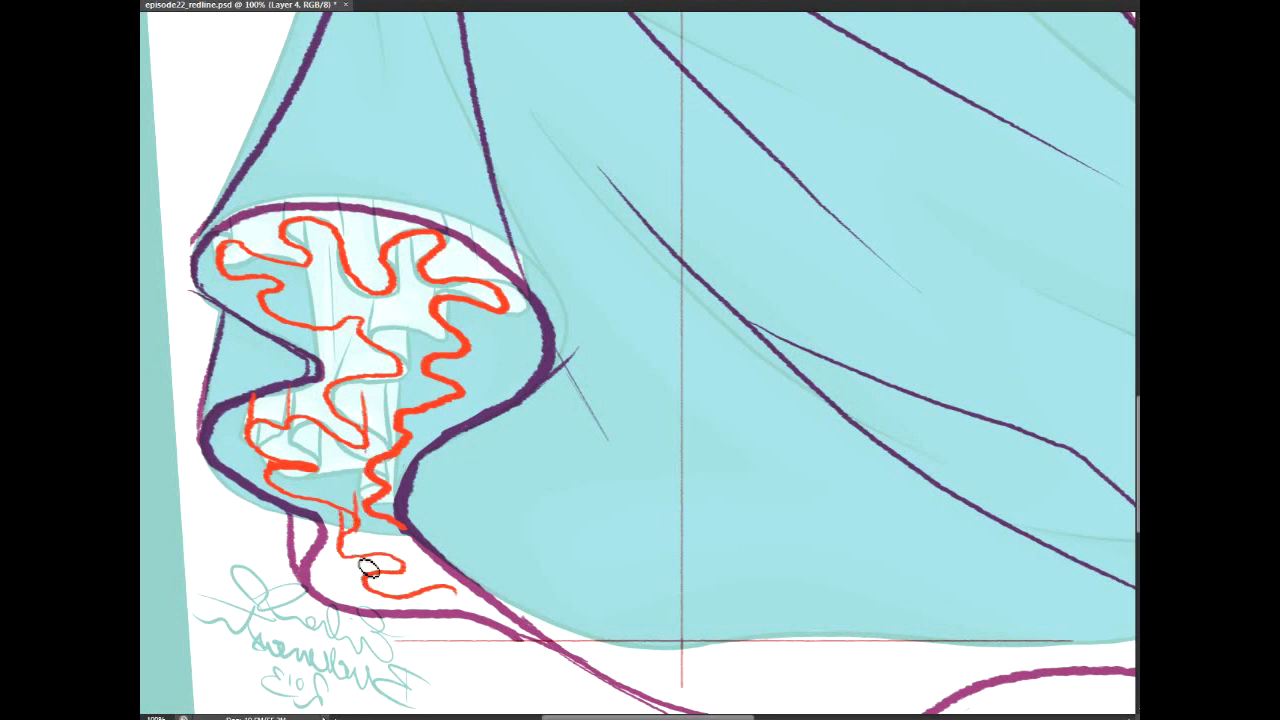
drag(402, 540, 400, 576)
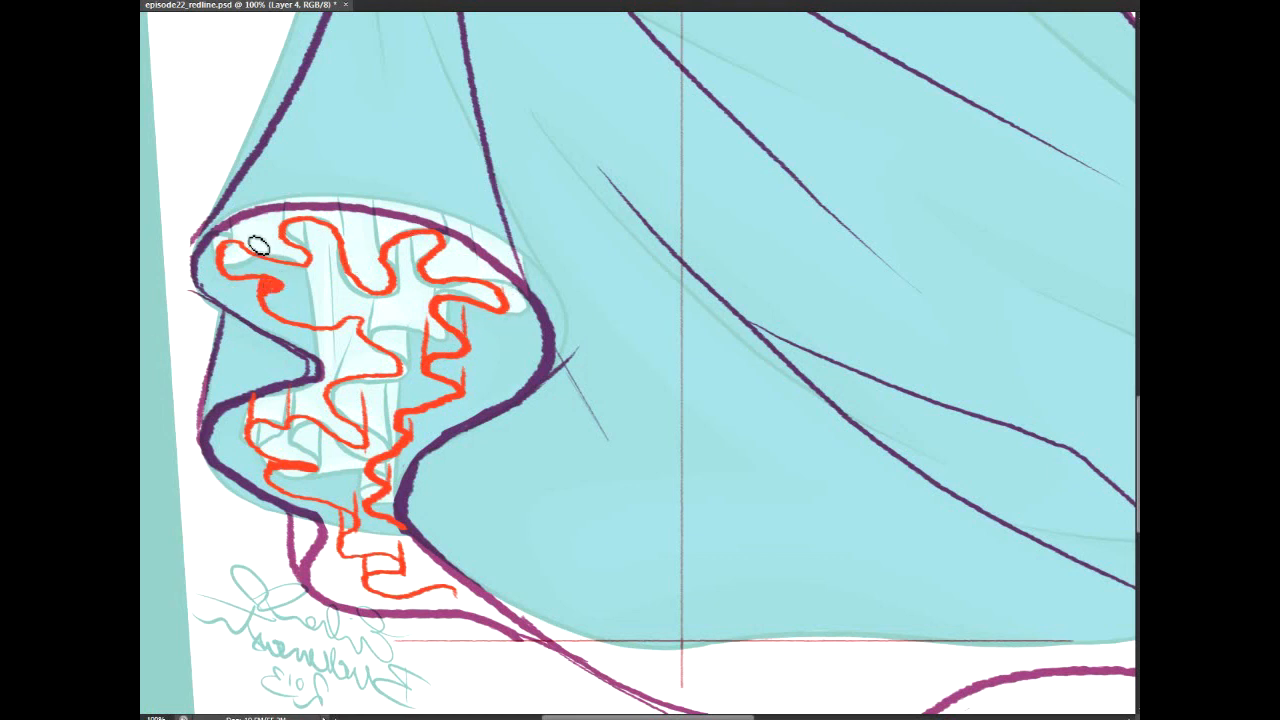
drag(224, 252, 222, 218)
Step: Compare the petticoat sketch with the original ruffles by hiding and showing its layer, and review the skirt diagram and the fan
key(ctrl+comma)
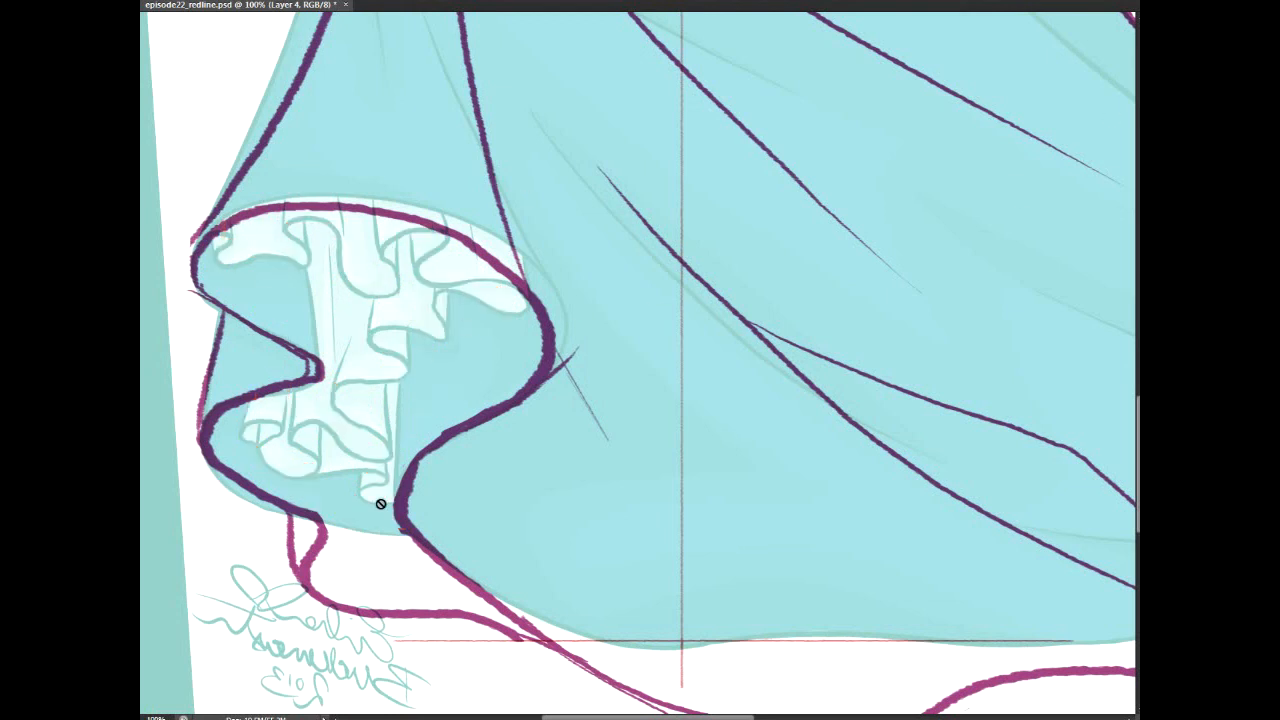
key(ctrl+comma)
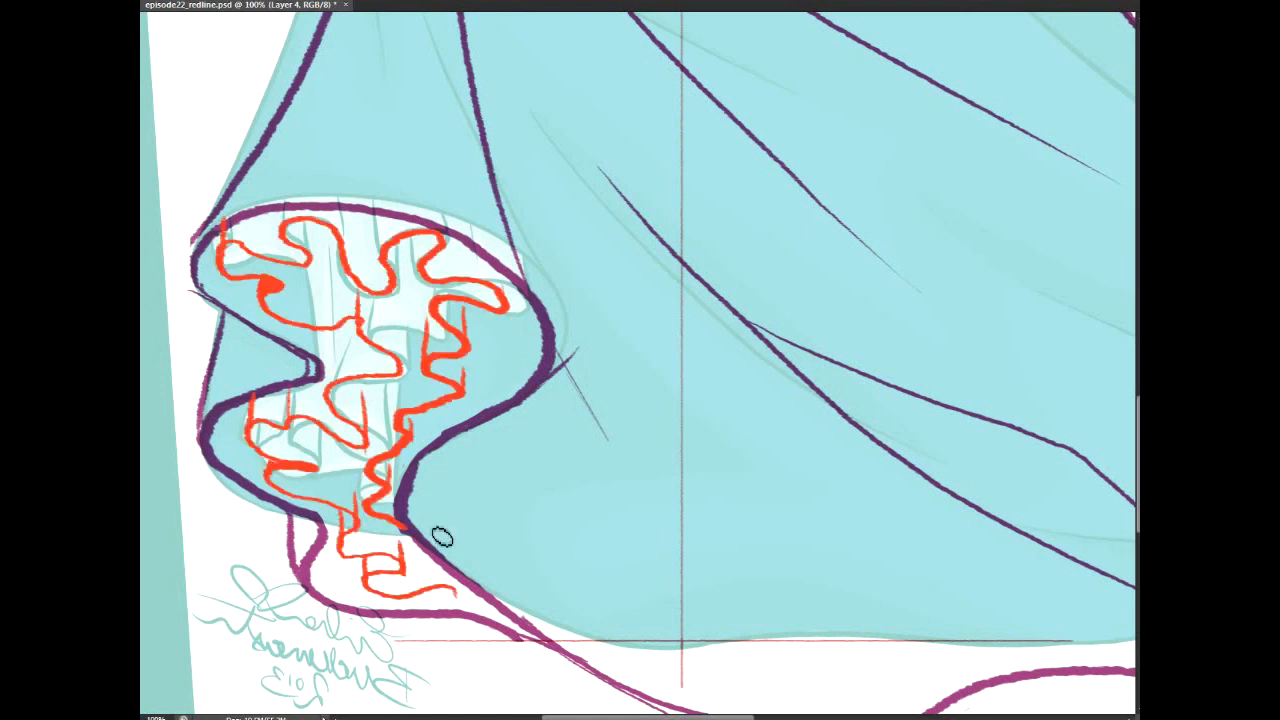
scroll(638, 363, down, 1)
scroll(638, 363, up, 3)
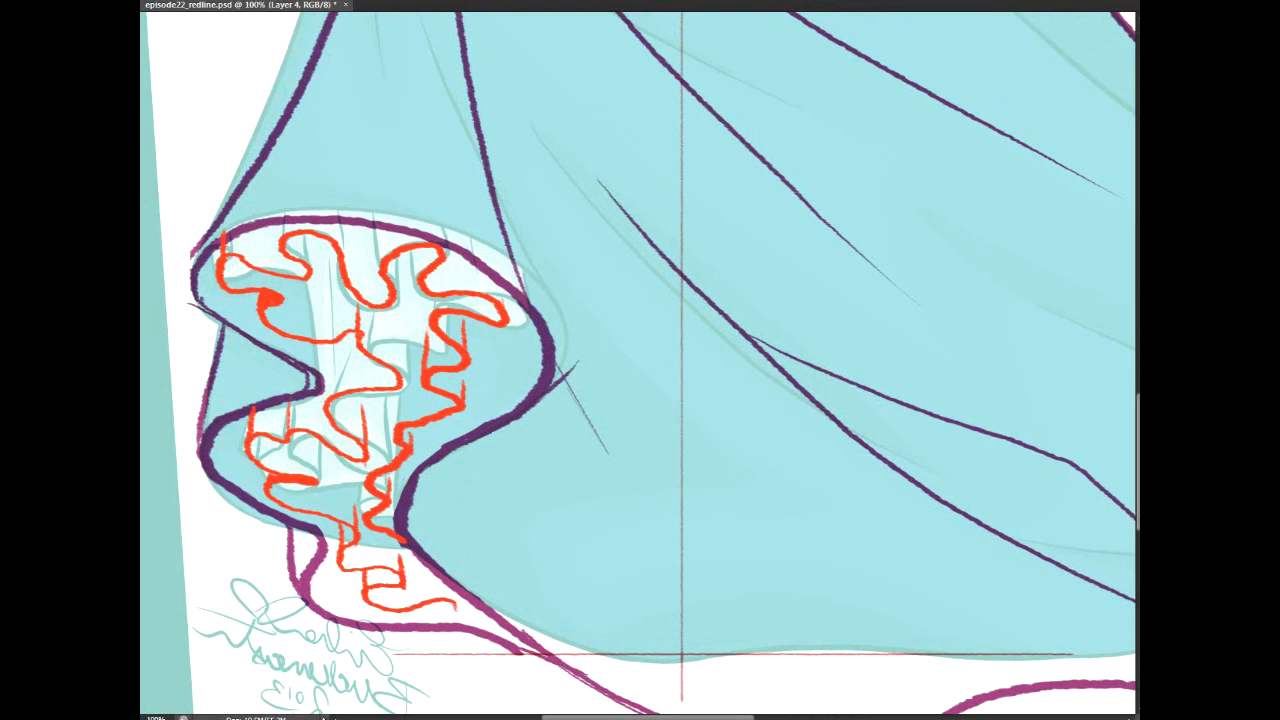
scroll(638, 363, up, 12)
scroll(643, 516, down, 12)
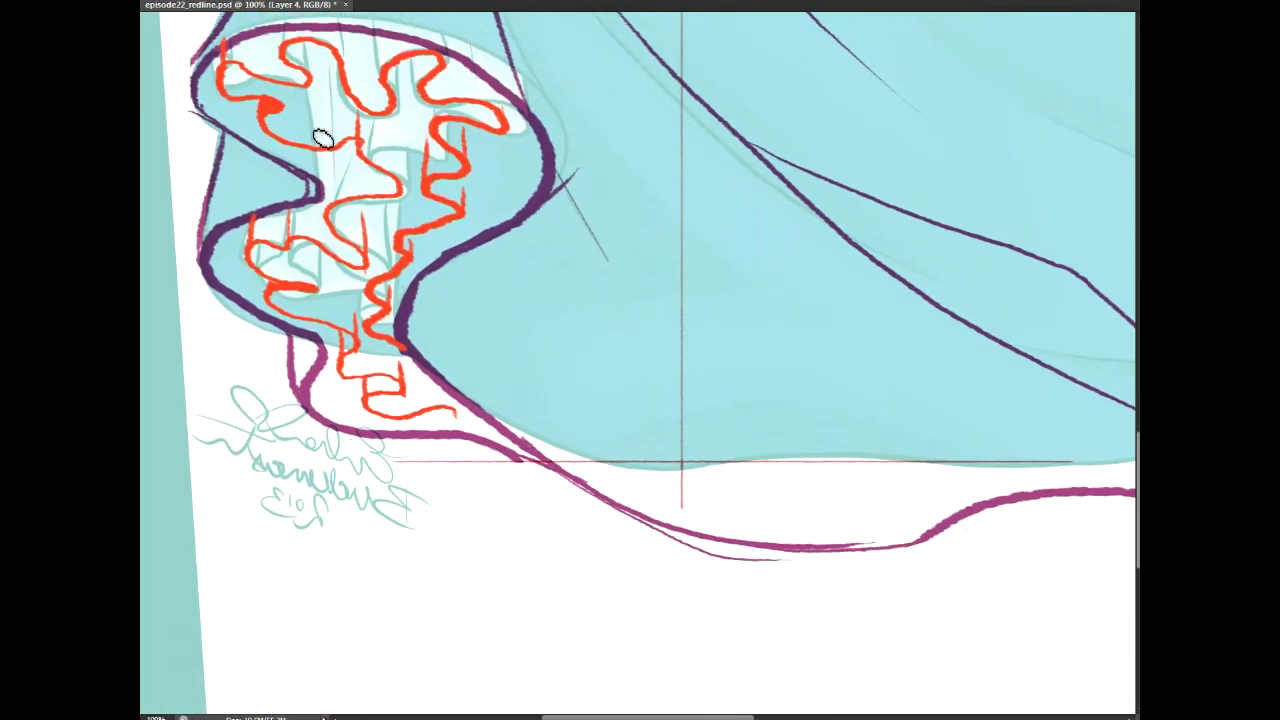
scroll(638, 363, right, 6)
mouse_move(560, 60)
mouse_down()
mouse_move(363, 683)
mouse_move(512, 572)
mouse_move(538, 520)
mouse_move(578, 557)
mouse_move(770, 577)
mouse_up()
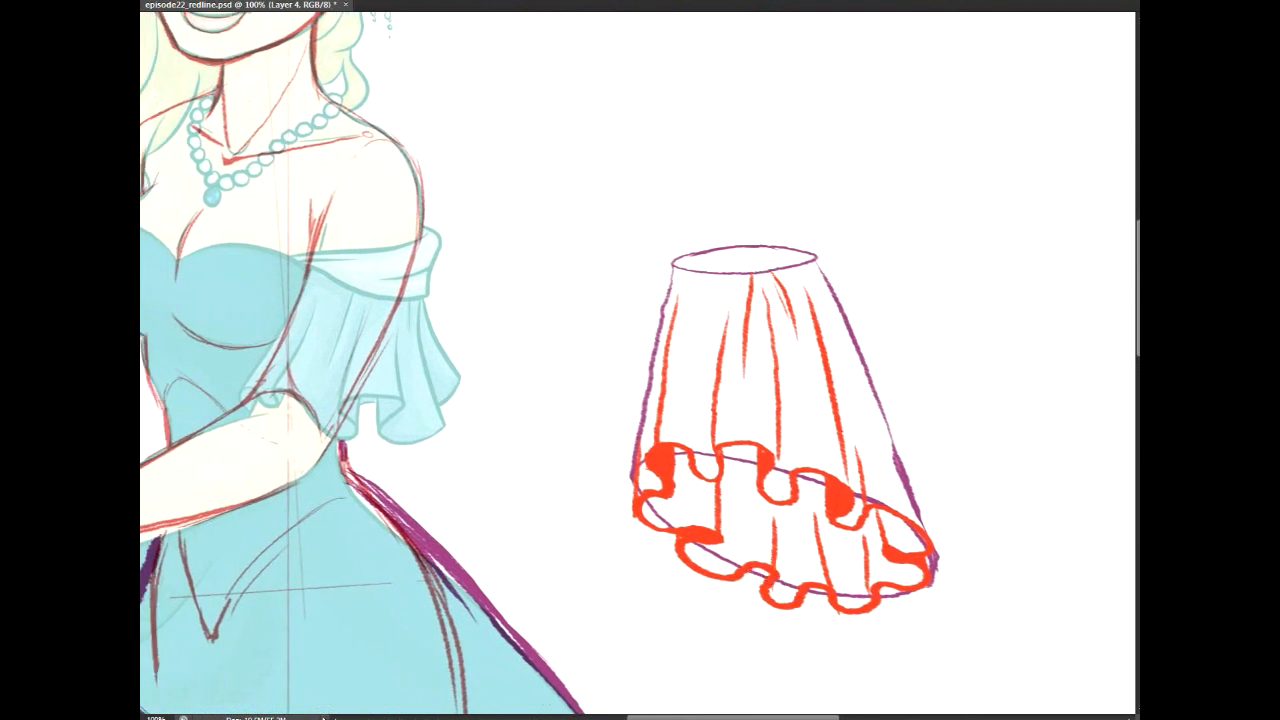
mouse_move(450, 230)
mouse_down()
mouse_move(844, 339)
mouse_move(844, 574)
mouse_up()
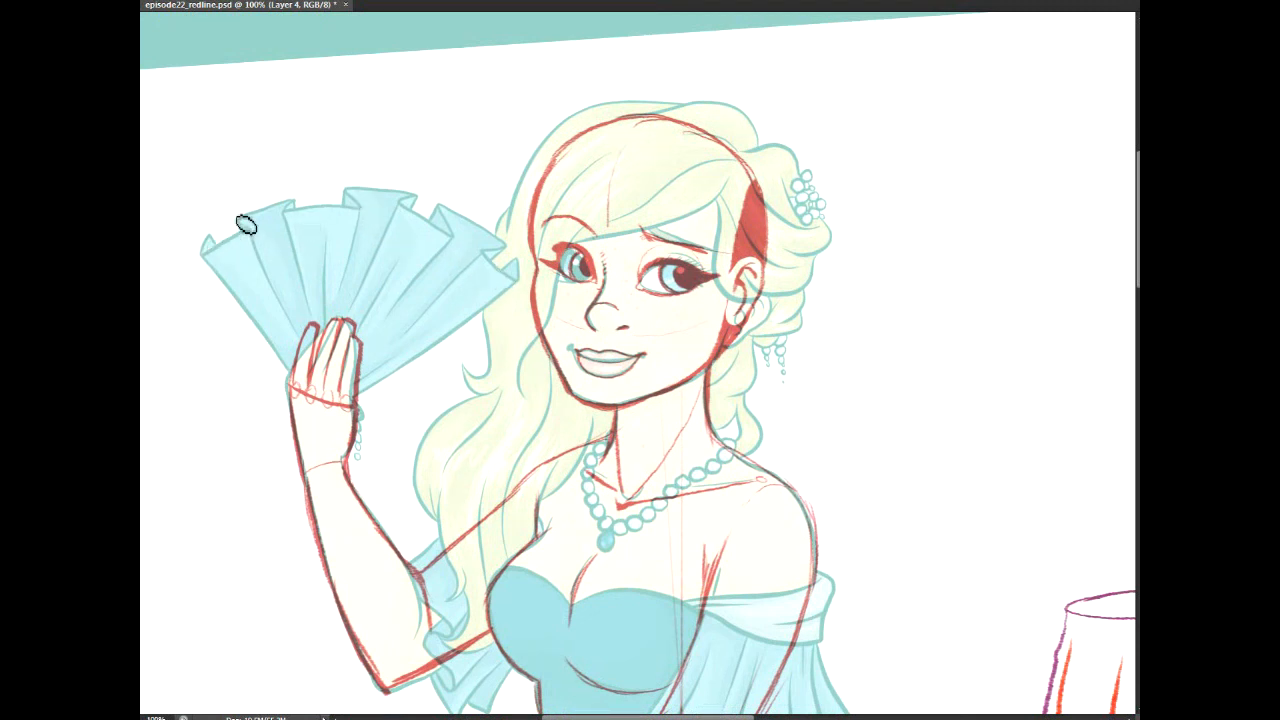
scroll(1100, 344, right, 5)
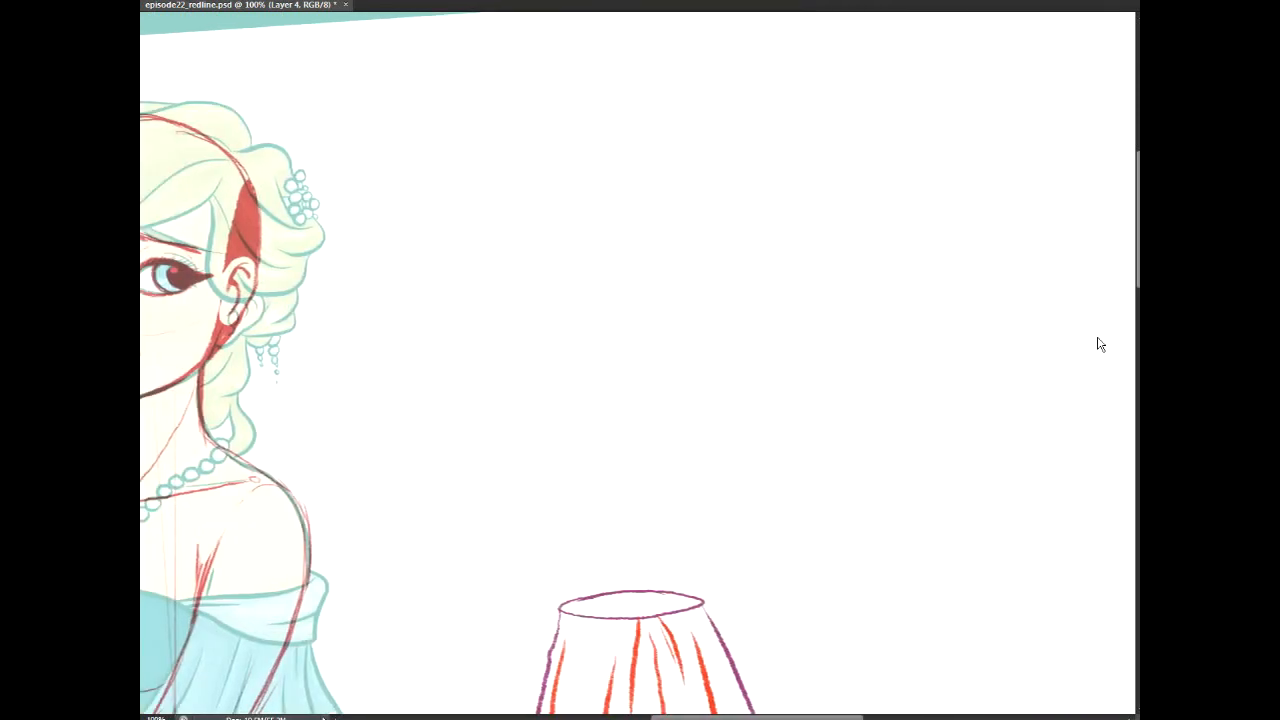
Step: Draw a red zigzag pleated edge above the skirt diagram and run fold lines down from its nearest outward points
mouse_move(512, 256)
mouse_down()
mouse_move(569, 240)
mouse_move(666, 289)
mouse_move(726, 171)
mouse_up()
mouse_move(838, 163)
mouse_down()
mouse_move(677, 100)
mouse_move(666, 143)
mouse_up()
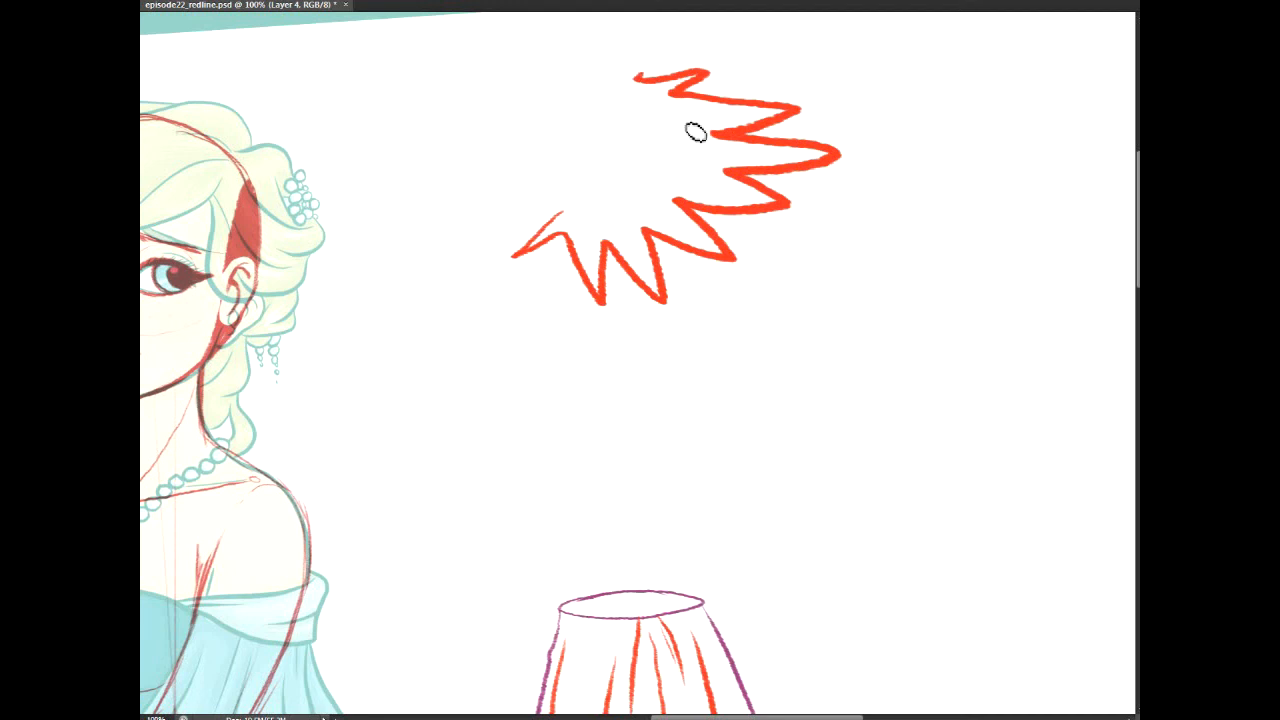
mouse_move(518, 270)
mouse_down()
mouse_move(603, 391)
mouse_move(600, 425)
mouse_up()
drag(600, 306, 650, 478)
drag(662, 302, 650, 410)
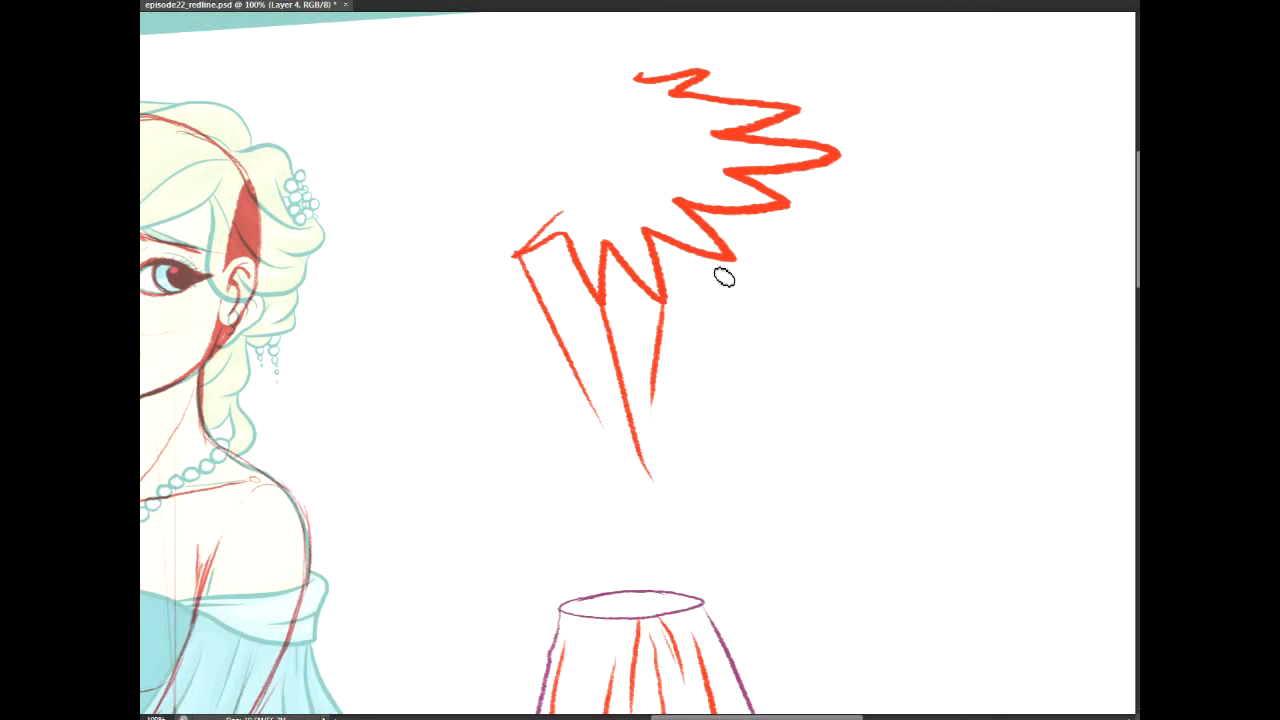
Step: Draw the remaining front fold lines below the zigzag's points and short lines inside its bends to show the hidden sides of the pleats
drag(728, 262, 679, 452)
key(ctrl+z)
mouse_move(679, 205)
mouse_down()
mouse_move(681, 258)
mouse_move(651, 236)
mouse_move(640, 283)
mouse_up()
key(ctrl+z)
drag(646, 236, 643, 280)
drag(786, 214, 721, 360)
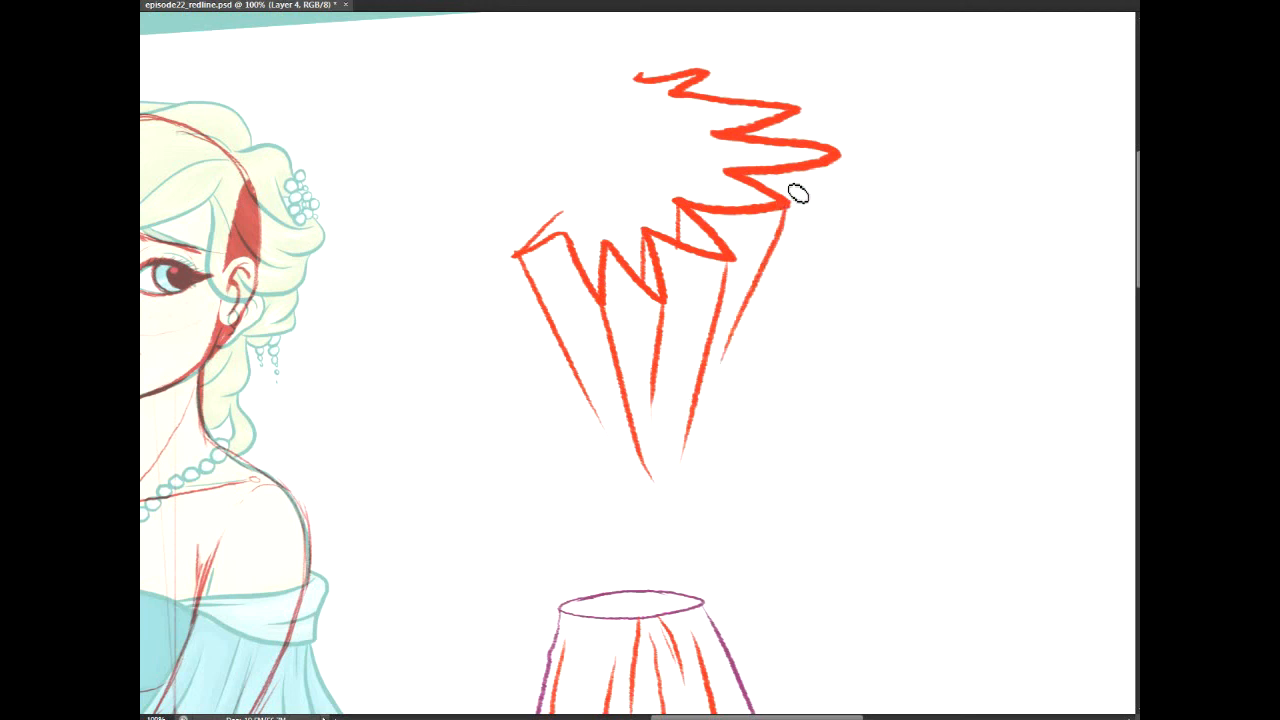
drag(836, 162, 723, 352)
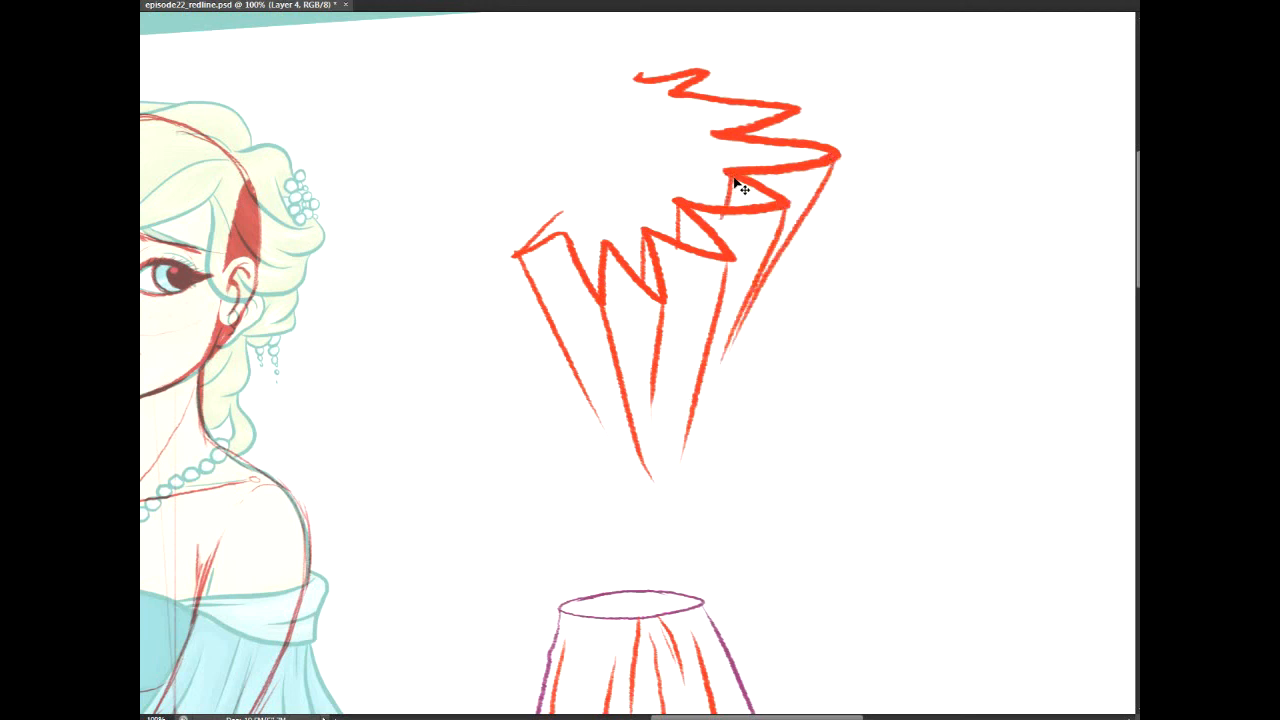
drag(719, 202, 713, 135)
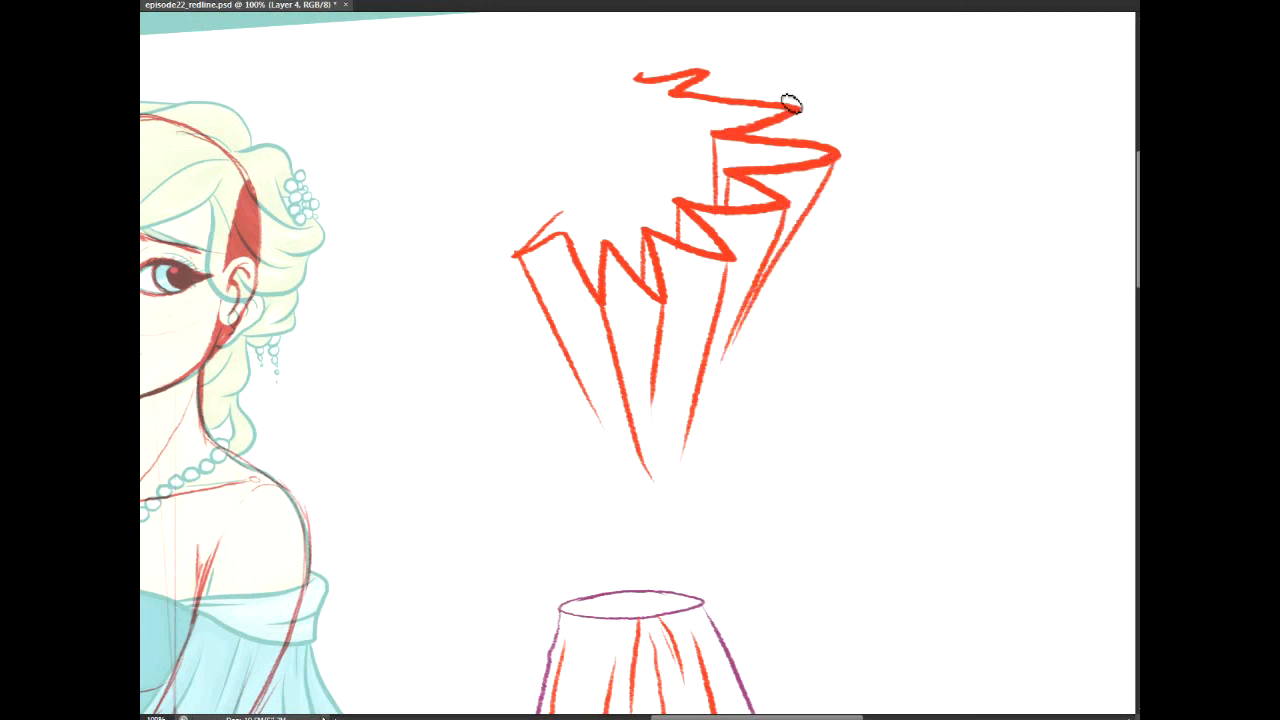
drag(801, 145, 800, 106)
Step: Bring both outer sides of the pleated shape together at a narrow base and wrap it with curved tie lines
drag(738, 330, 702, 492)
mouse_move(592, 400)
mouse_down()
mouse_move(659, 517)
mouse_move(706, 530)
mouse_up()
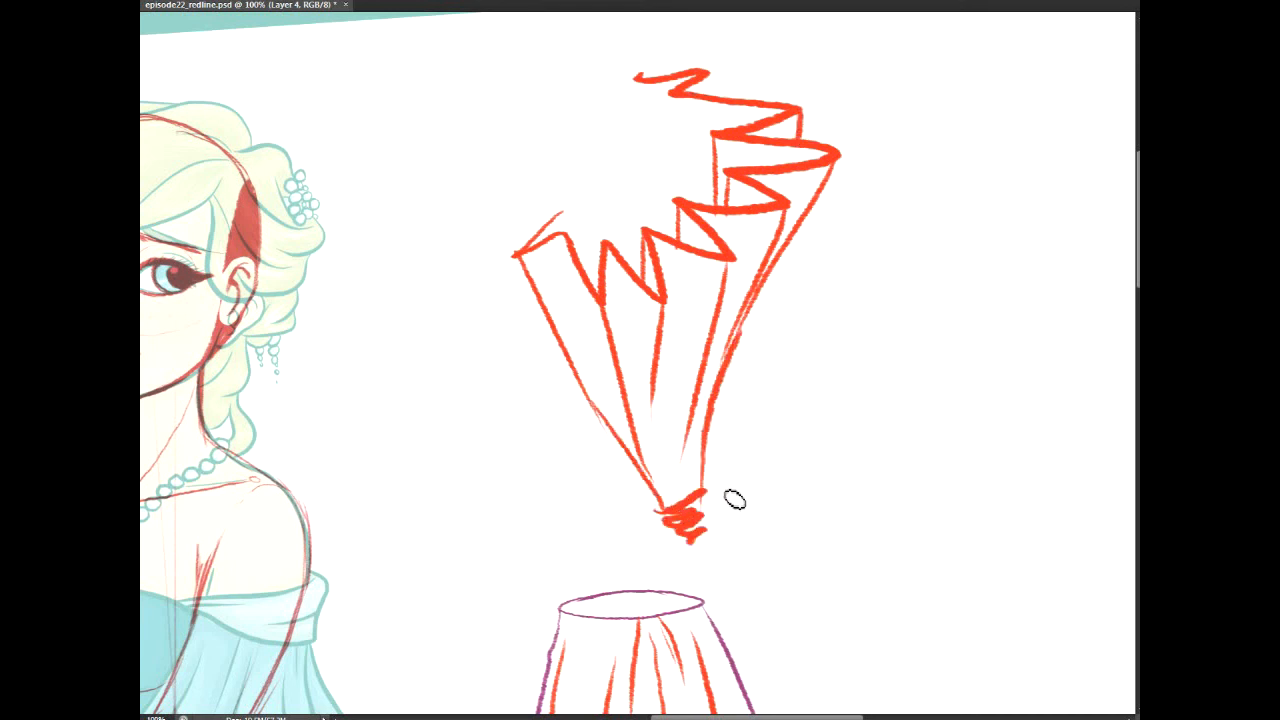
key(ctrl+z)
mouse_move(695, 498)
mouse_down()
mouse_move(672, 537)
mouse_move(720, 535)
mouse_move(682, 551)
mouse_up()
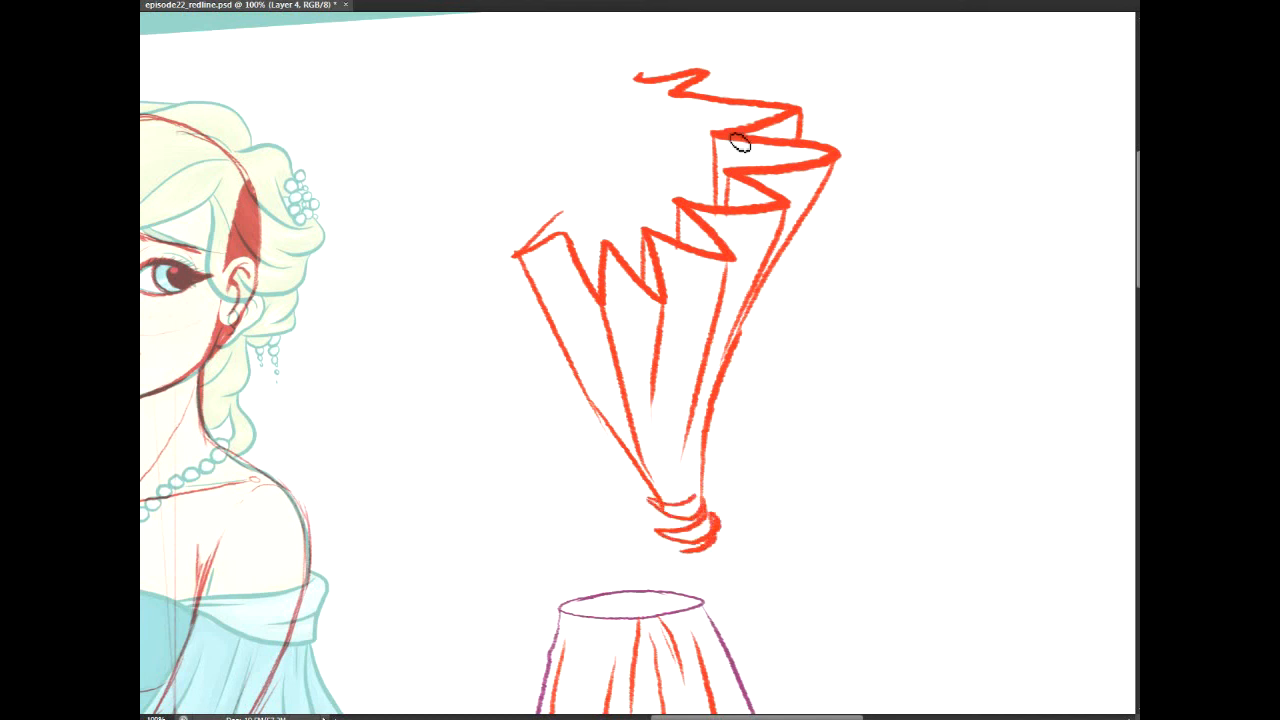
Step: Add vertical fold lines under the pleated shape's rear bends and finish both open ends of the zigzag edge
drag(674, 94, 700, 204)
drag(714, 128, 724, 134)
key(ctrl+z)
key(ctrl+z)
drag(640, 77, 668, 212)
drag(638, 78, 668, 59)
drag(557, 213, 564, 238)
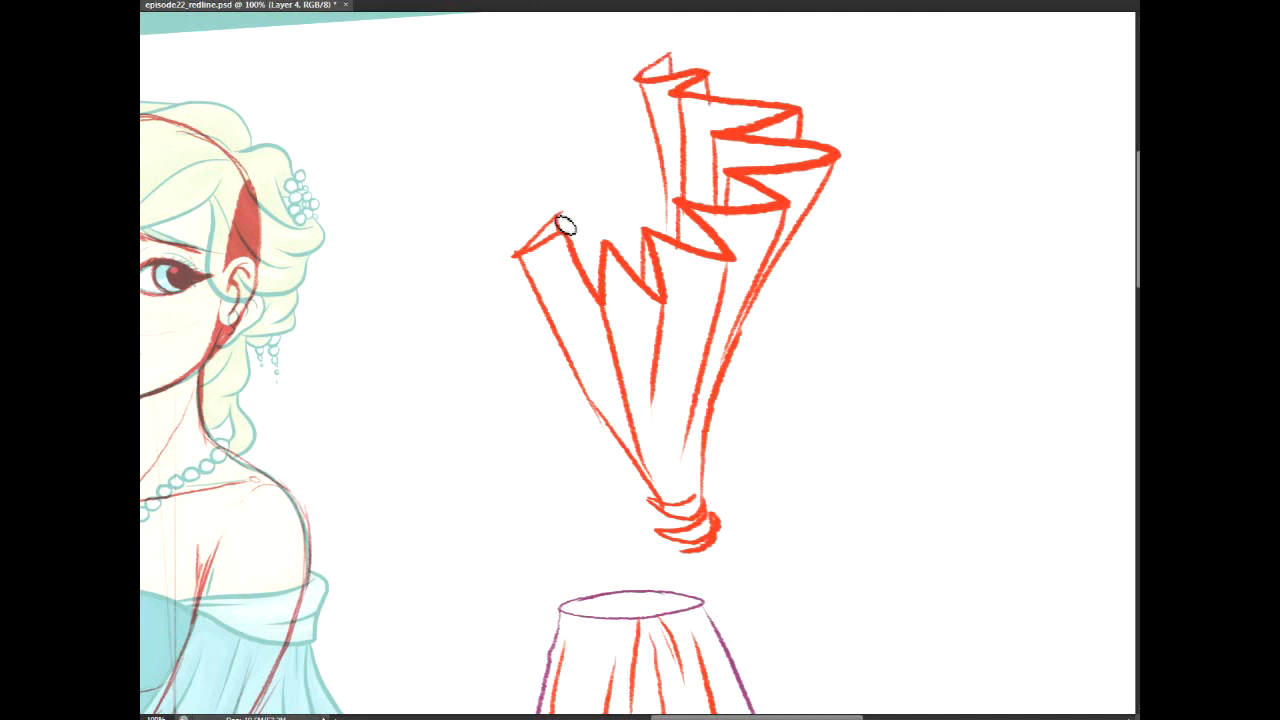
Step: Draw a looping wavy ruffle edge beside the pleated shape and extend fold lines outward from its bends
drag(757, 717, 789, 717)
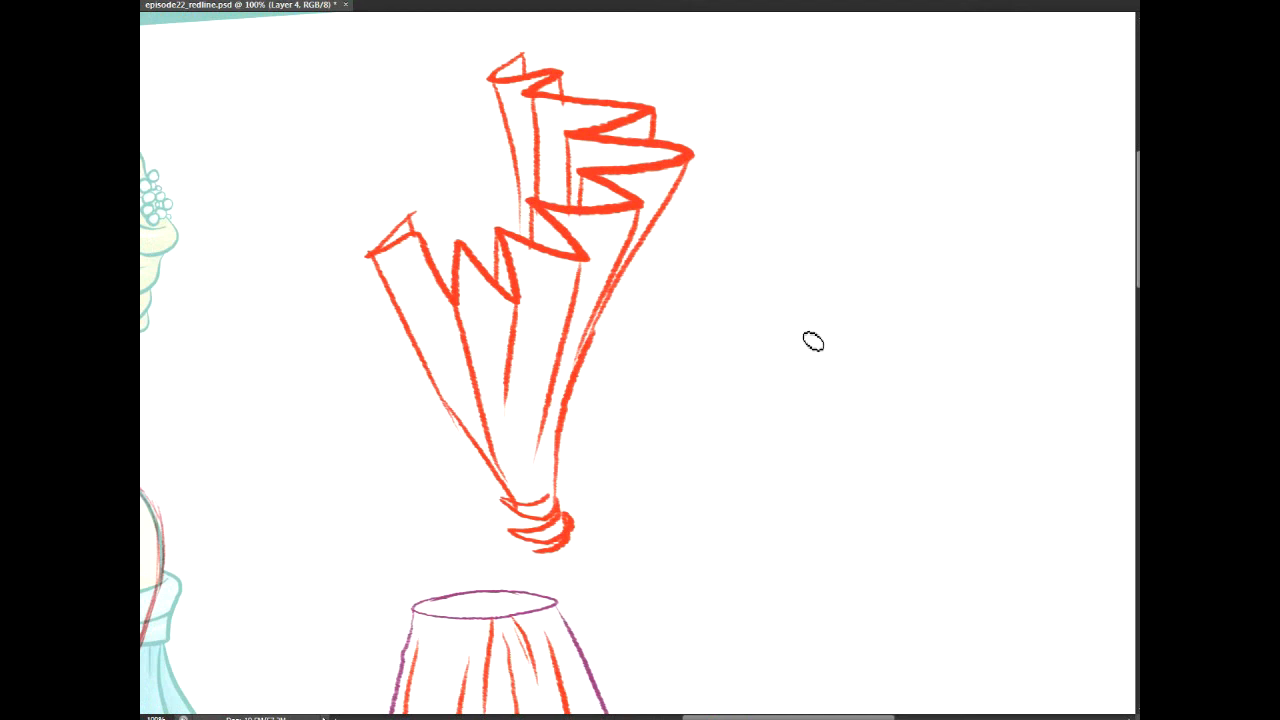
mouse_move(815, 340)
mouse_down()
mouse_move(751, 226)
mouse_move(845, 184)
mouse_up()
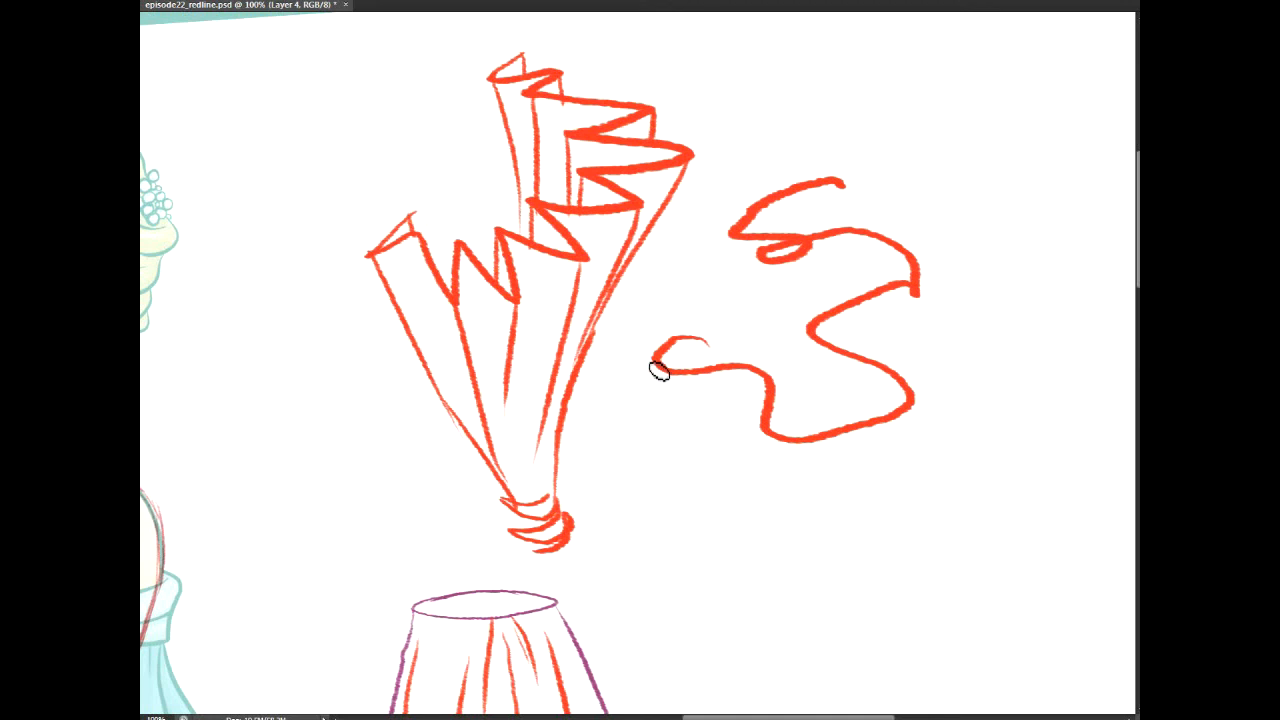
drag(588, 488, 657, 368)
drag(772, 436, 968, 698)
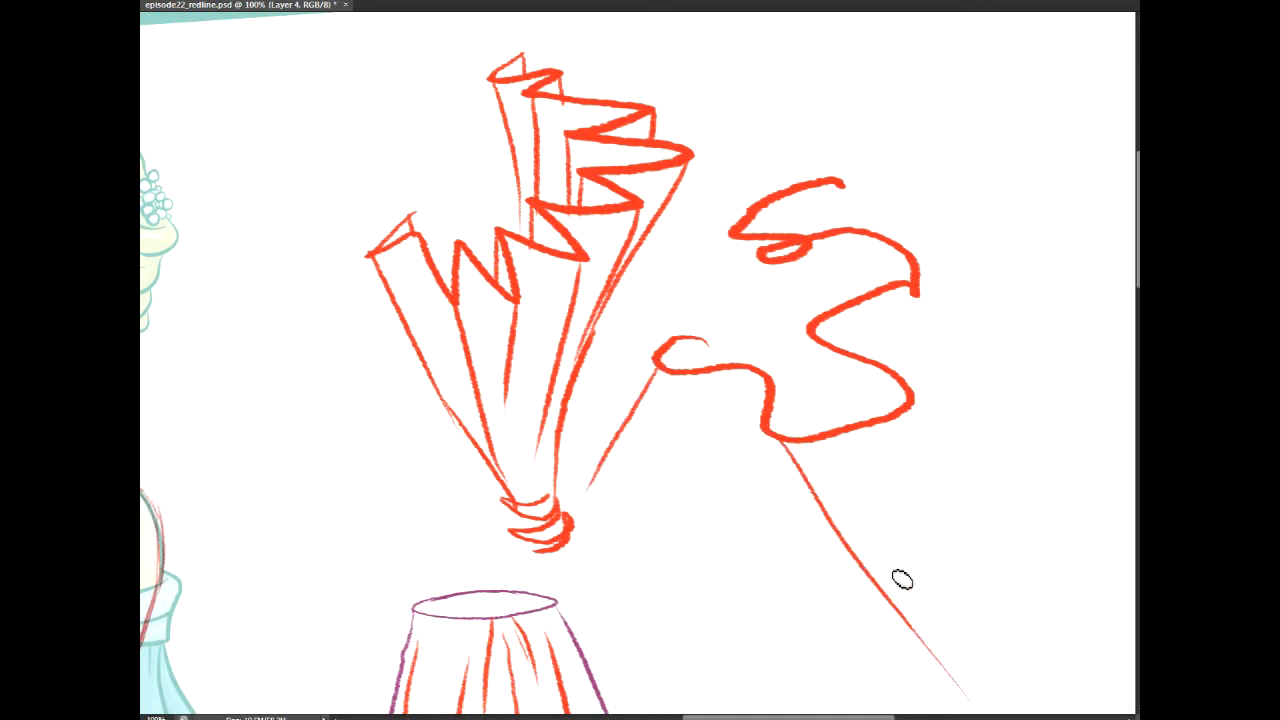
drag(913, 404, 888, 524)
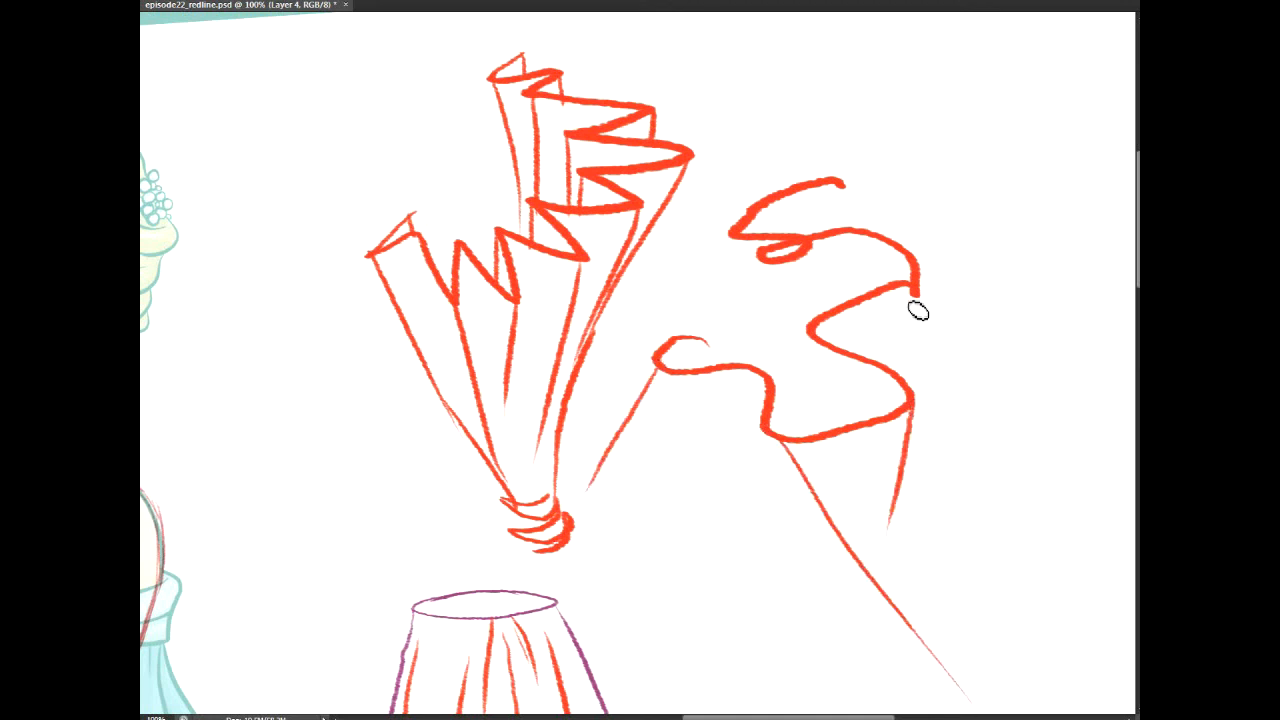
drag(918, 294, 1076, 397)
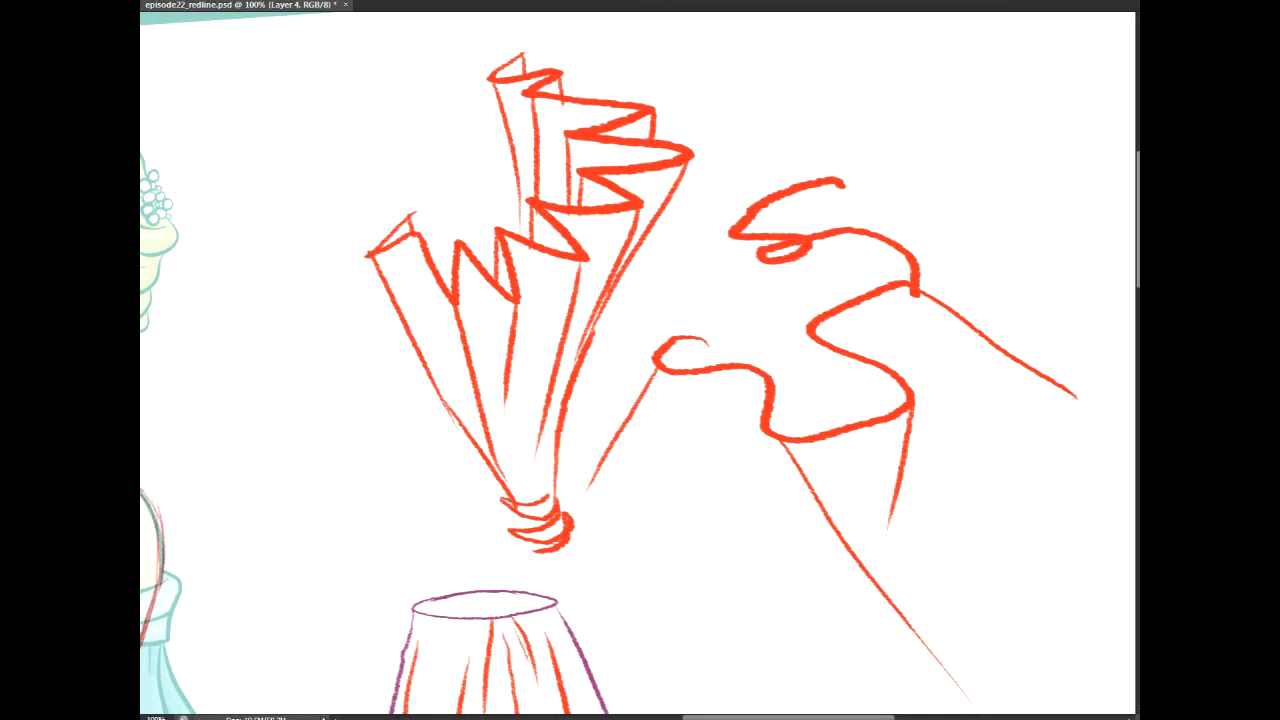
drag(765, 265, 826, 299)
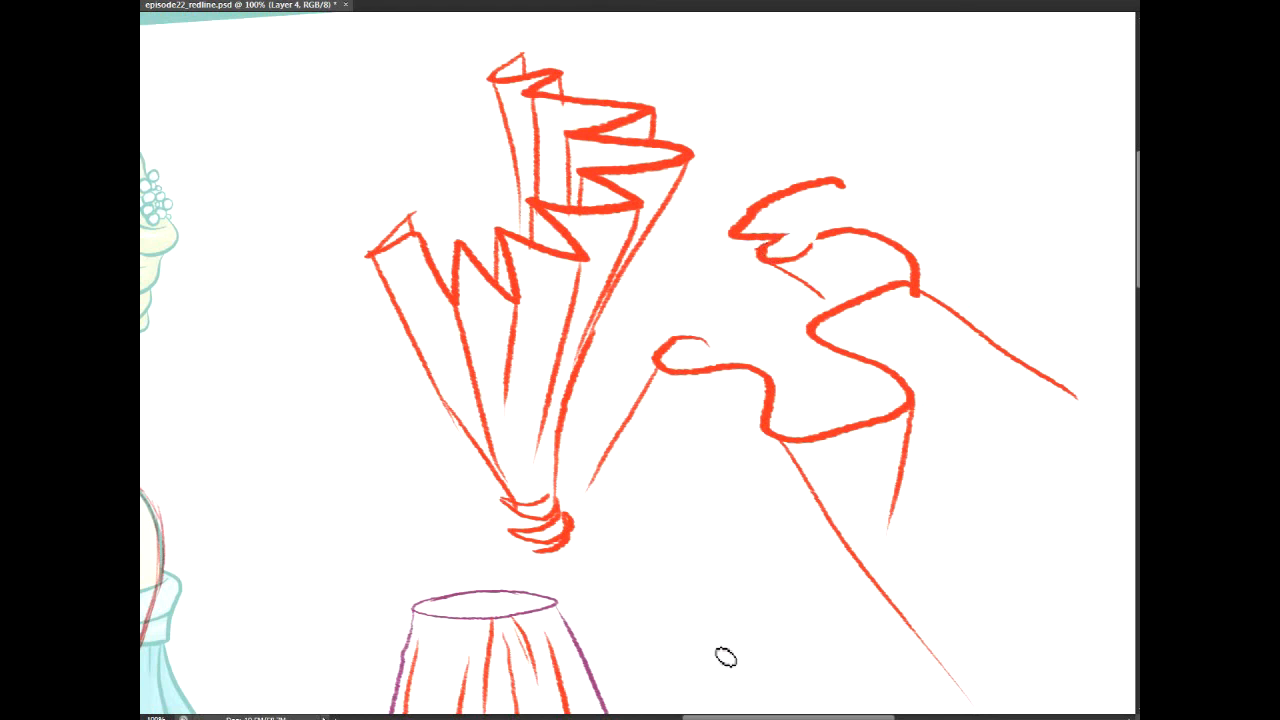
Step: Draw the ruffle's puffed body below the wavy edge, with bulging outer contours on both sides narrowing to a gathered end
scroll(1118, 460, down, 3)
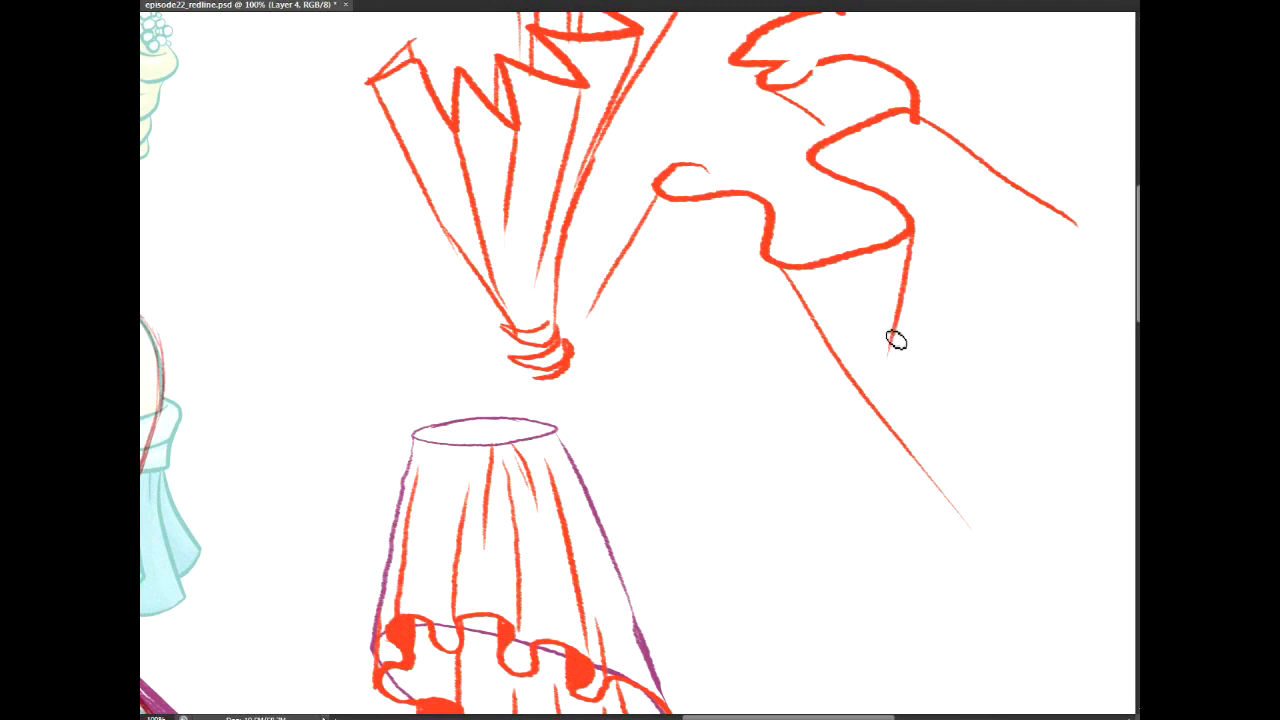
mouse_move(657, 194)
mouse_down()
mouse_move(636, 240)
mouse_move(657, 394)
mouse_move(829, 491)
mouse_move(895, 558)
mouse_up()
drag(735, 466, 935, 545)
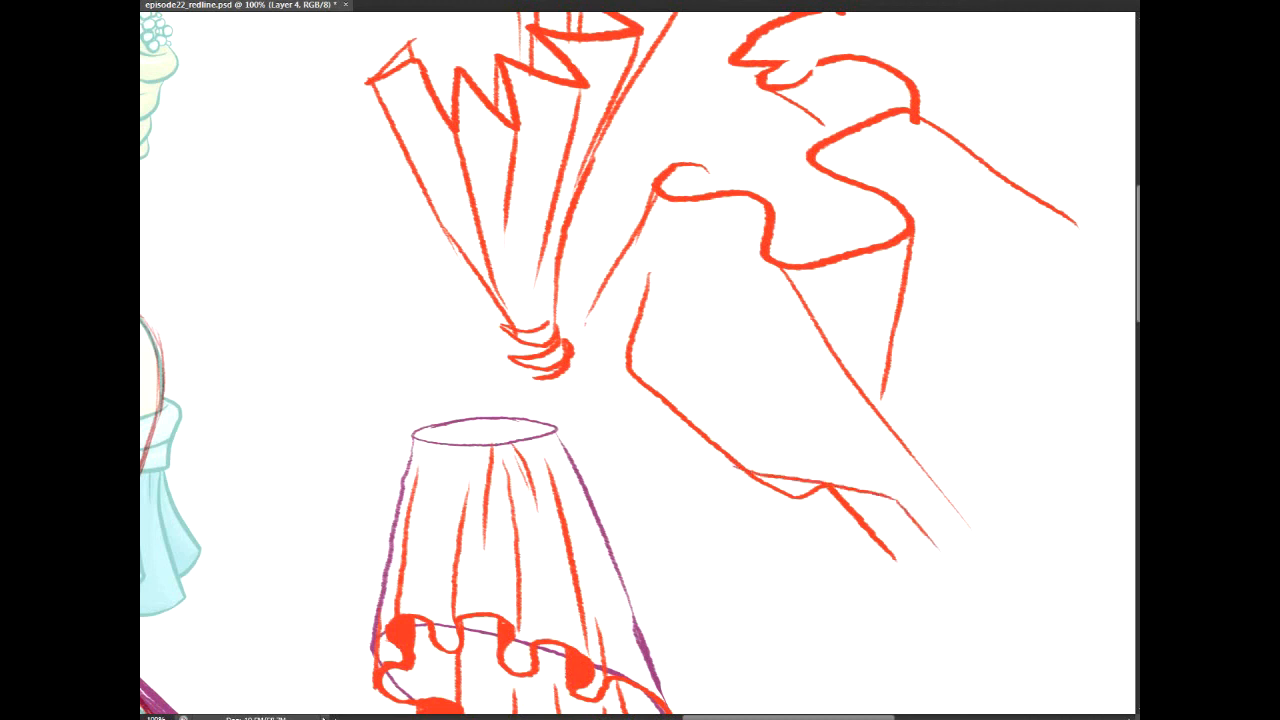
mouse_move(1075, 228)
mouse_down()
mouse_move(960, 430)
mouse_move(997, 486)
mouse_up()
mouse_move(600, 655)
mouse_down()
mouse_move(667, 84)
mouse_move(761, 344)
mouse_up()
drag(761, 244, 469, 701)
drag(476, 201, 580, 228)
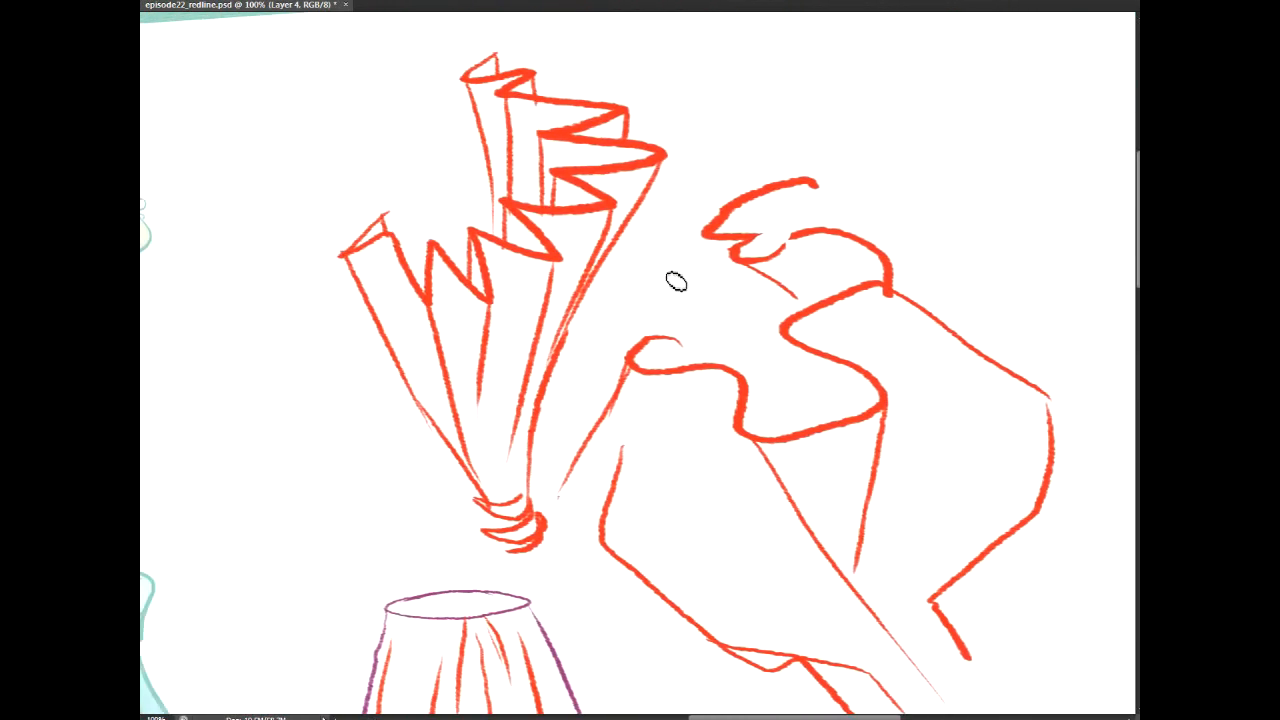
Step: Add an inner fold line from the ruffle's rear bend and a second bulging contour outside the body's near side
mouse_move(712, 238)
mouse_down()
mouse_move(766, 331)
mouse_move(832, 377)
mouse_move(783, 410)
mouse_move(763, 259)
mouse_move(738, 292)
mouse_move(768, 395)
mouse_up()
drag(811, 187, 812, 228)
key(ctrl+z)
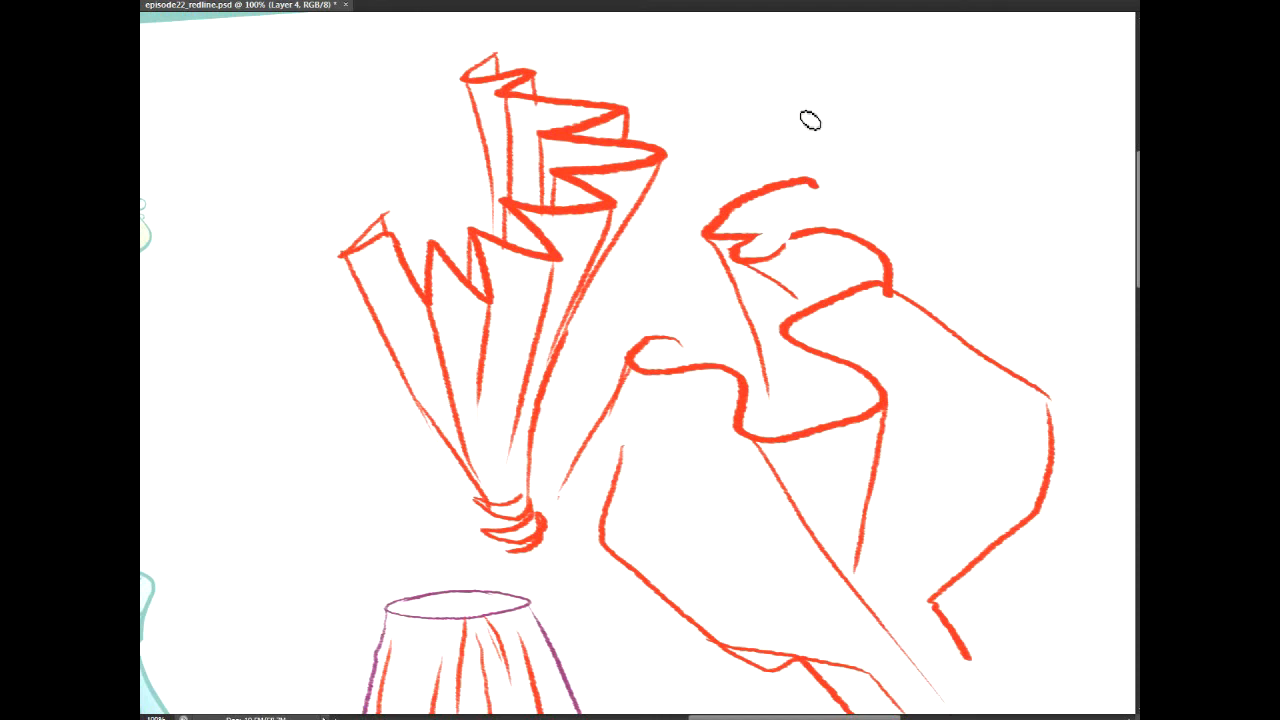
drag(1019, 392, 953, 280)
drag(504, 340, 749, 594)
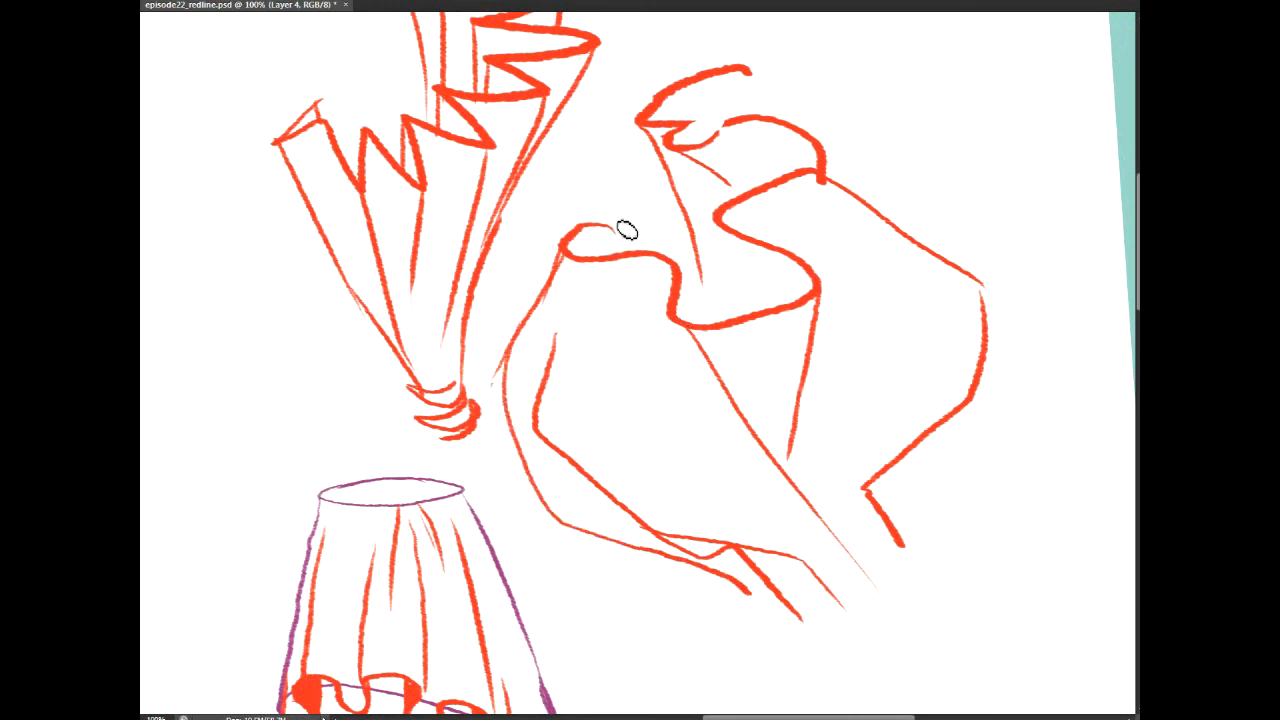
Step: Continue the wavy edge around the ruffle's open side to join its rear bend, and erase the stray upper curve
mouse_move(609, 231)
mouse_down()
mouse_move(620, 192)
mouse_move(595, 153)
mouse_move(677, 135)
mouse_up()
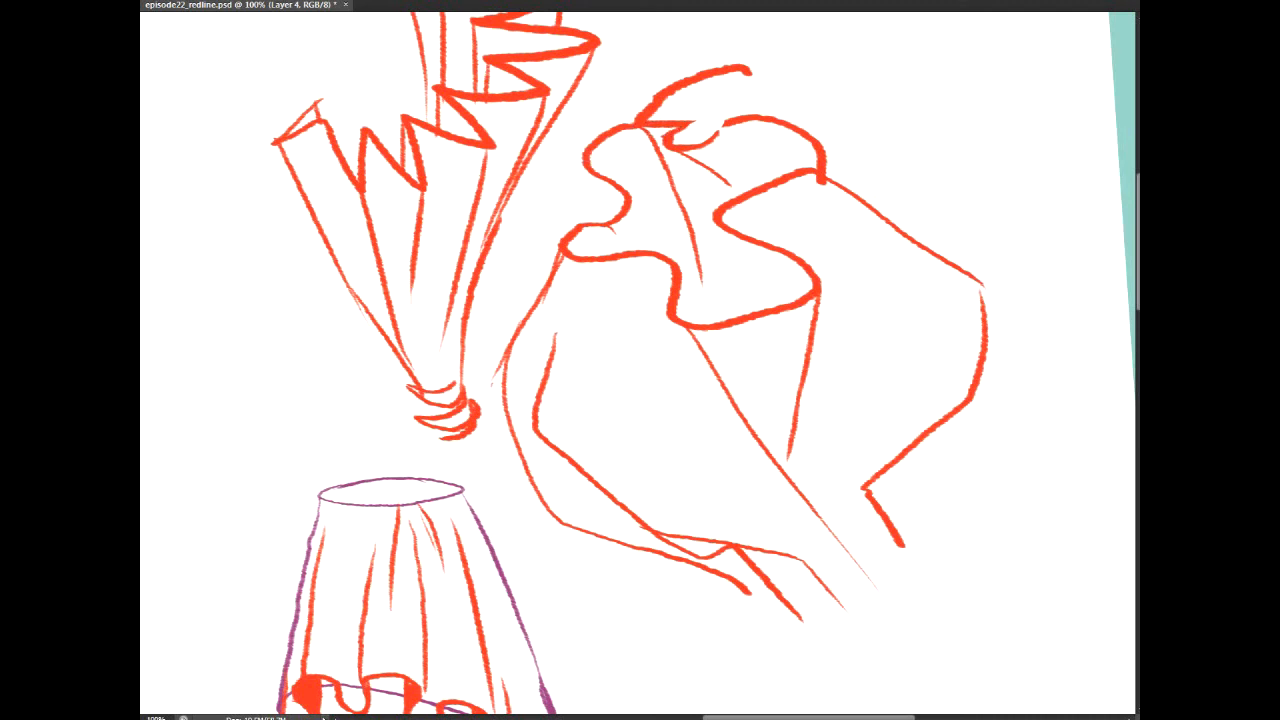
mouse_move(672, 78)
mouse_down()
mouse_move(623, 93)
mouse_move(636, 100)
mouse_move(685, 63)
mouse_move(753, 55)
mouse_up()
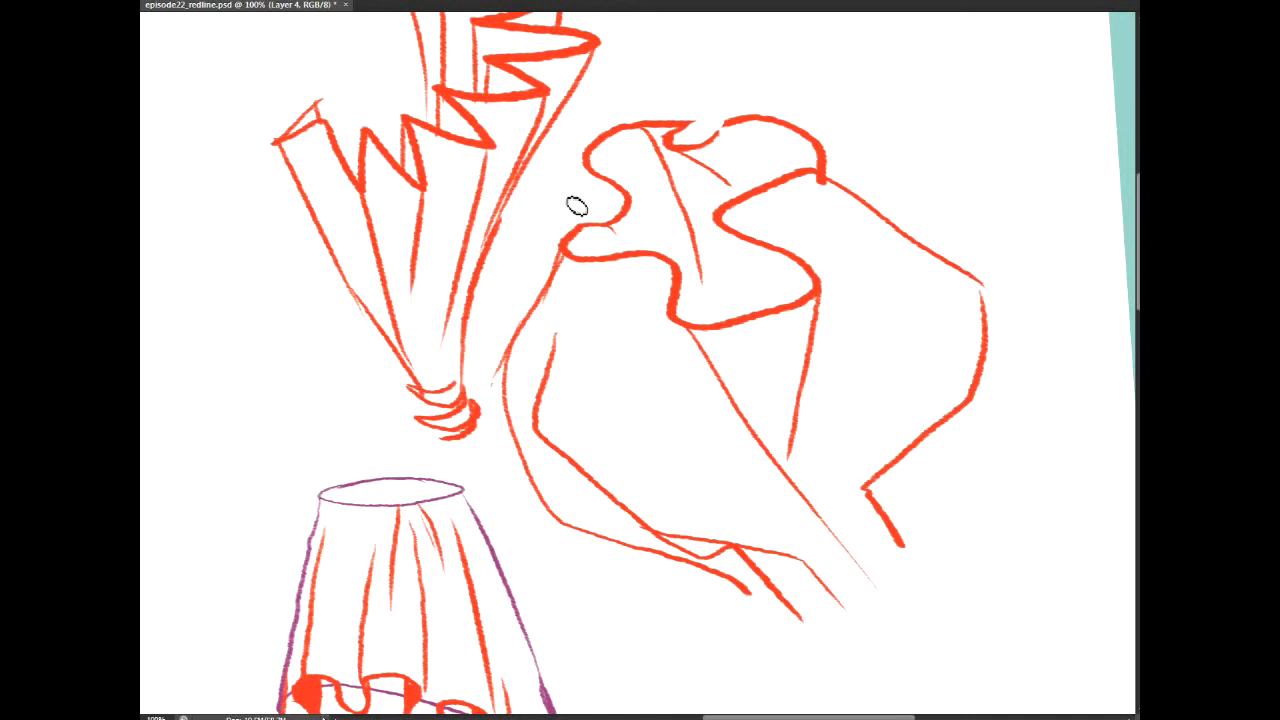
Step: Draw the bulging rear fold behind the ruffle's open side and fill the tight bend at the opposite end of its edge with red
drag(588, 168, 603, 221)
key(ctrl+z)
mouse_move(593, 173)
mouse_down()
mouse_move(624, 220)
mouse_move(542, 236)
mouse_move(537, 308)
mouse_up()
key(ctrl+z)
key(ctrl+z)
mouse_move(588, 160)
mouse_down()
mouse_move(531, 253)
mouse_move(540, 308)
mouse_up()
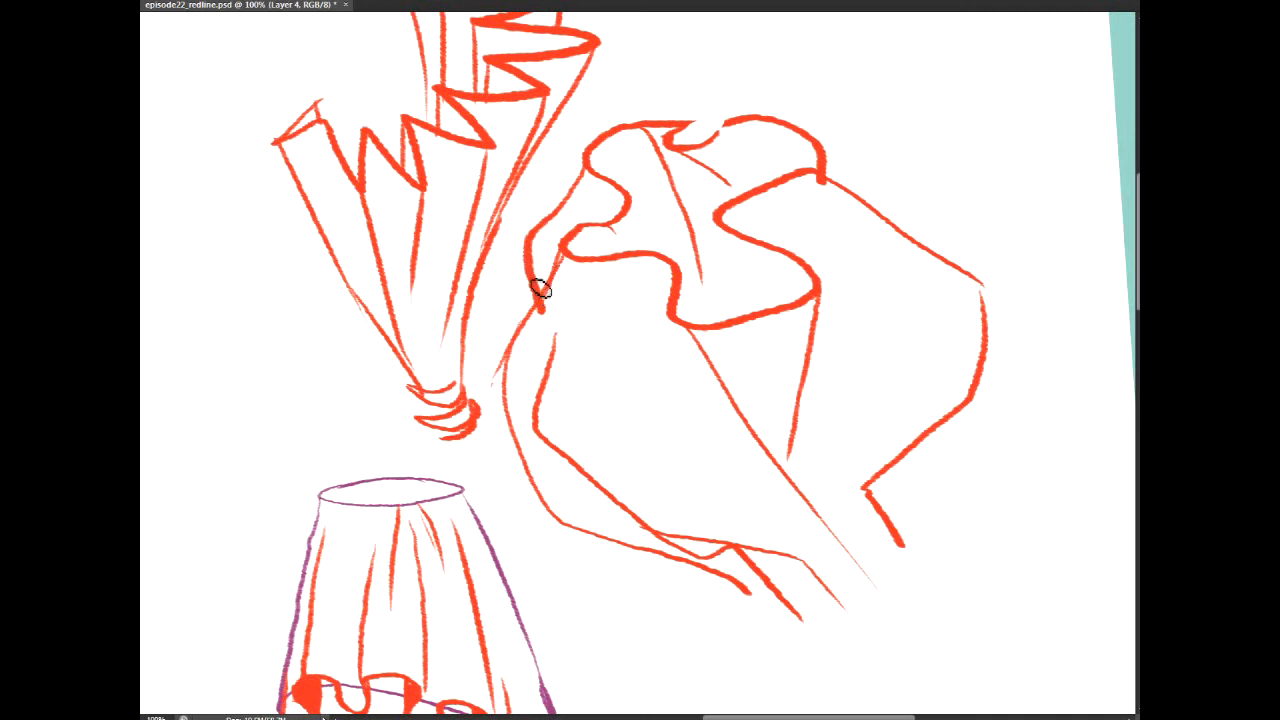
key(ctrl+z)
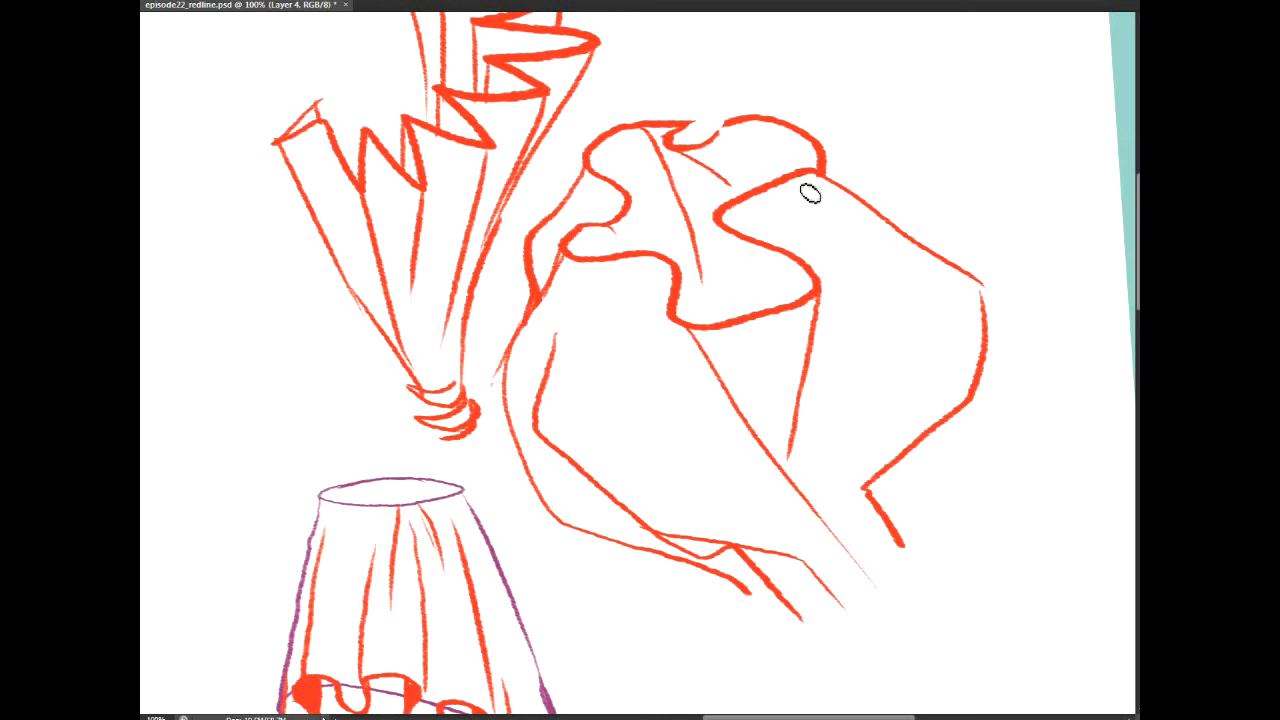
mouse_move(826, 153)
mouse_down()
mouse_move(844, 190)
mouse_move(826, 164)
mouse_up()
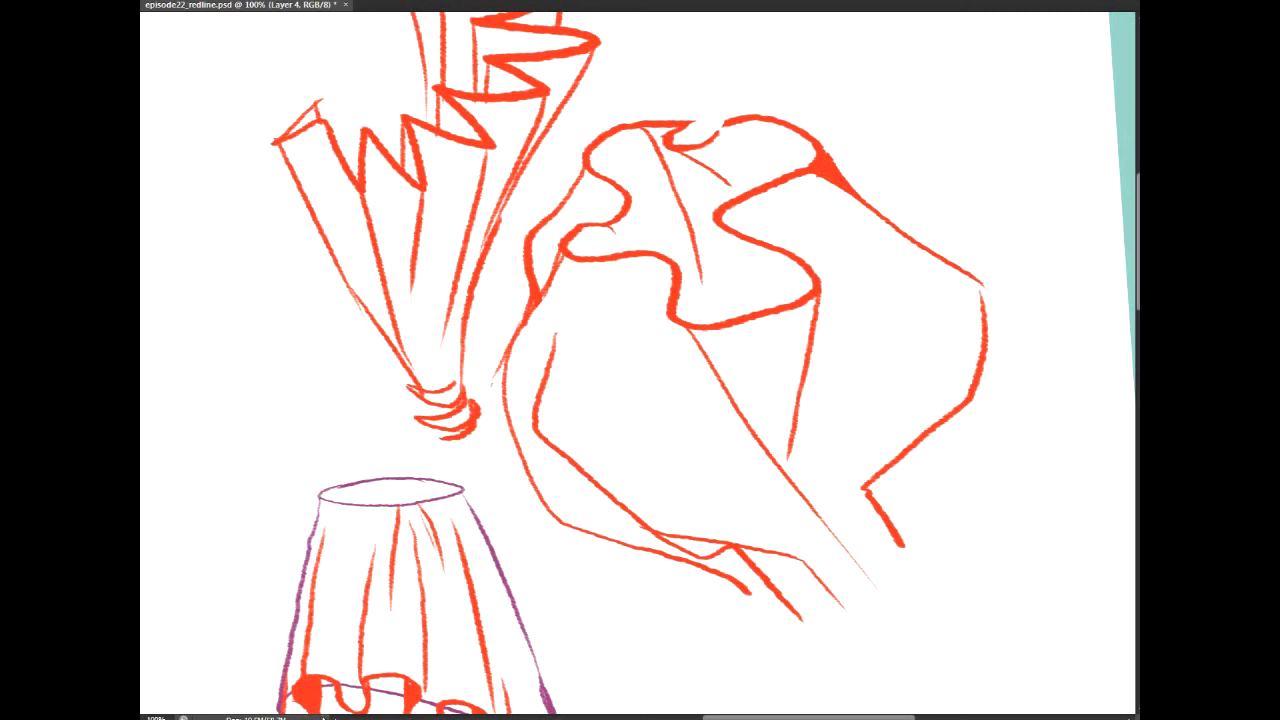
Step: Extend the pleated shape's two unfinished front fold lines down to its tied base
mouse_move(560, 450)
mouse_down()
mouse_move(855, 199)
mouse_move(983, 550)
mouse_move(833, 563)
mouse_up()
drag(721, 225, 735, 225)
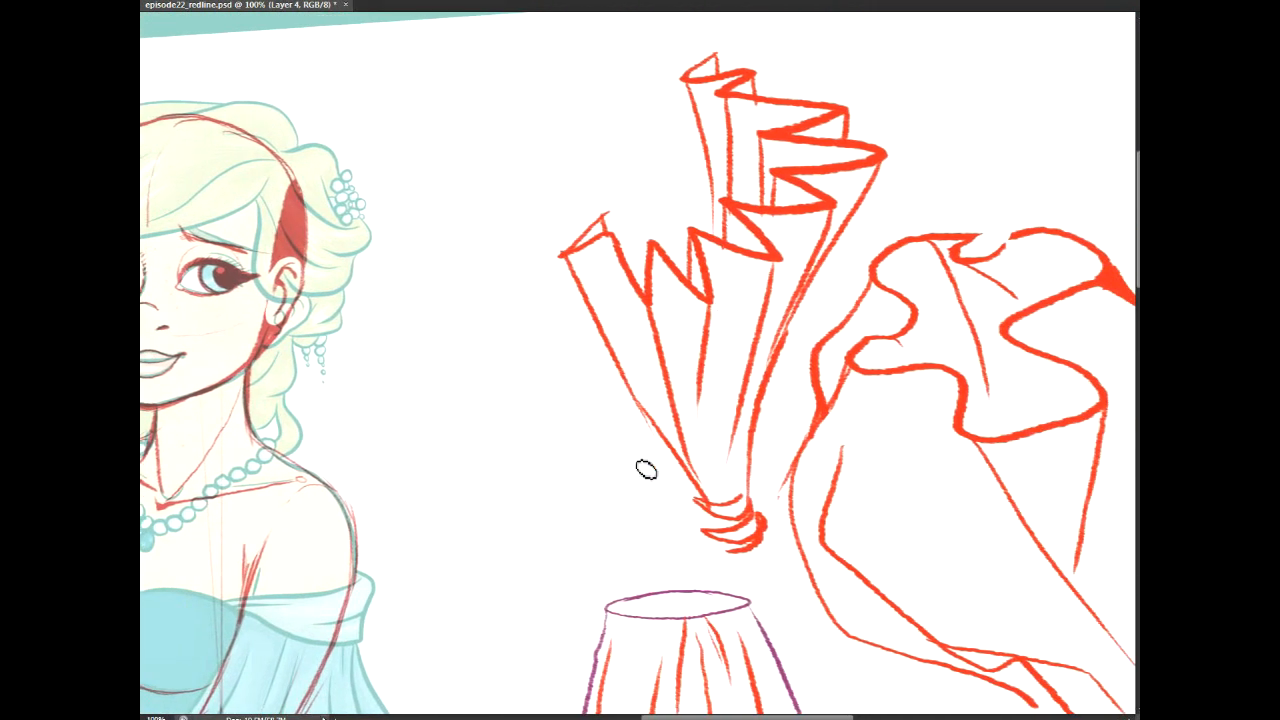
drag(699, 396, 731, 503)
drag(736, 440, 732, 525)
Step: Try a curved line across the gathered lower end of the puffed ruffle sketch
key(Page_Down)
mouse_move(950, 18)
mouse_down()
mouse_move(976, 92)
mouse_move(789, 332)
mouse_move(709, 708)
mouse_up()
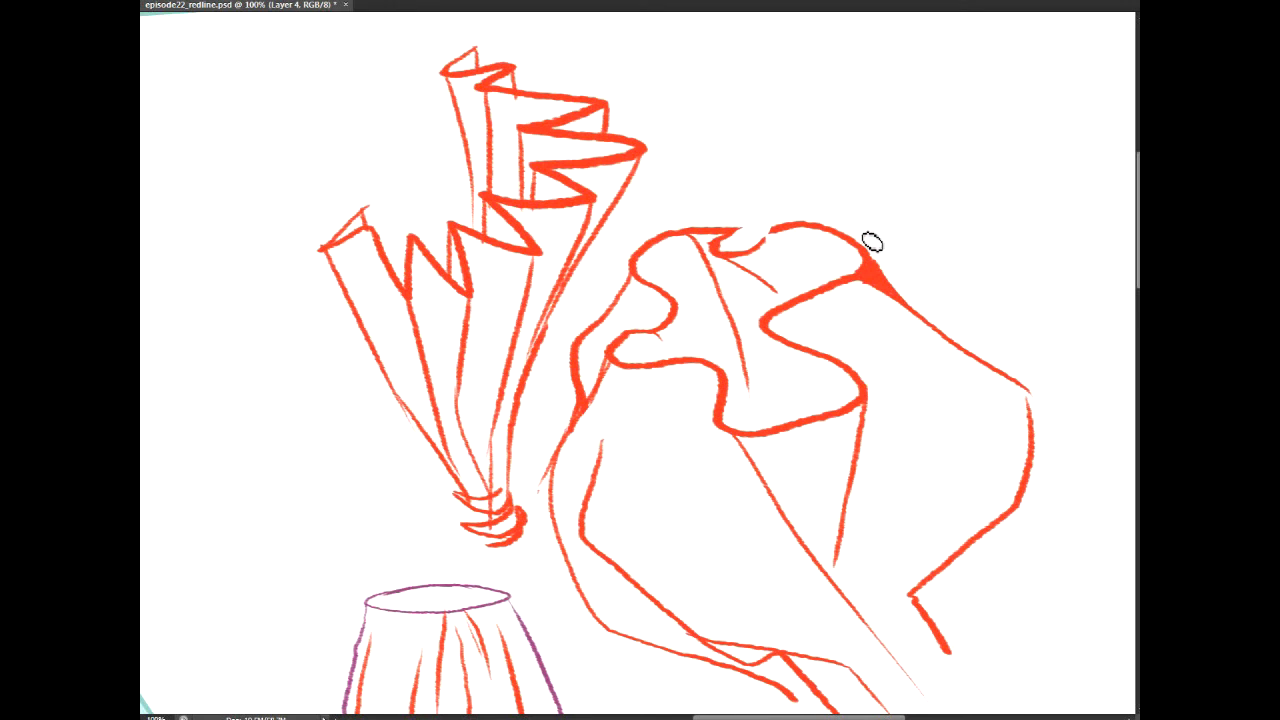
drag(603, 471, 583, 425)
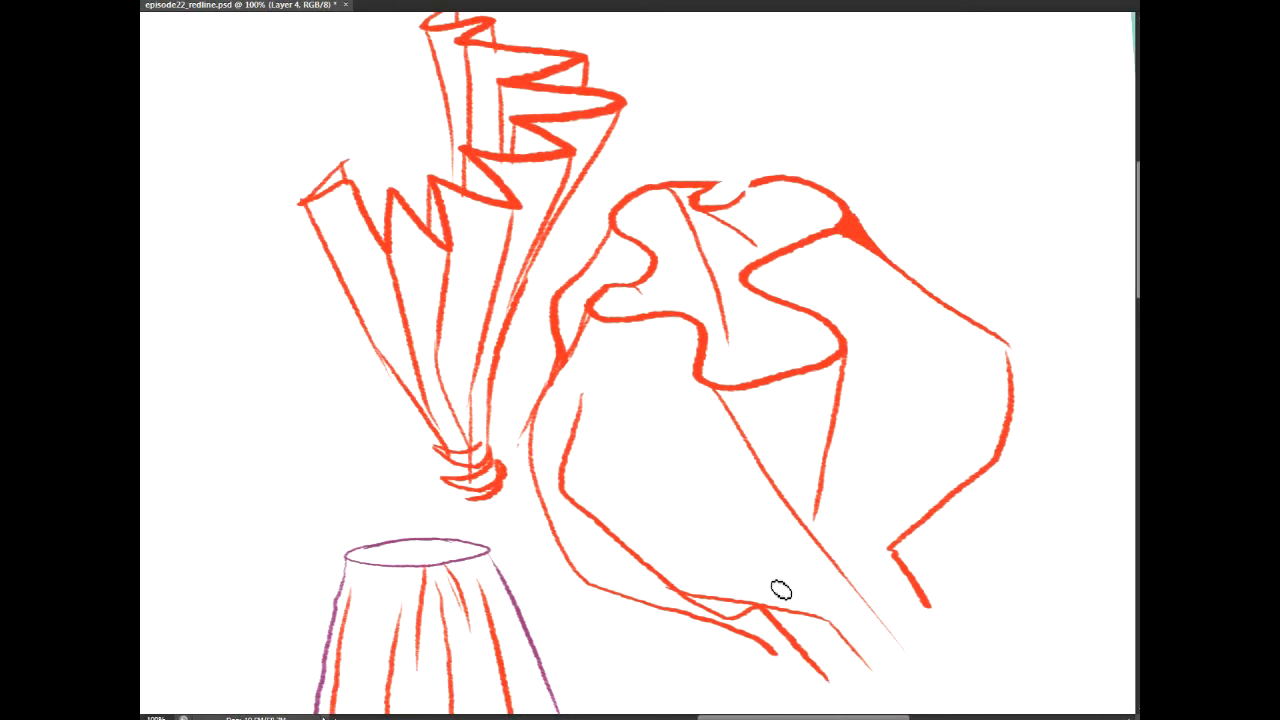
drag(608, 598, 912, 577)
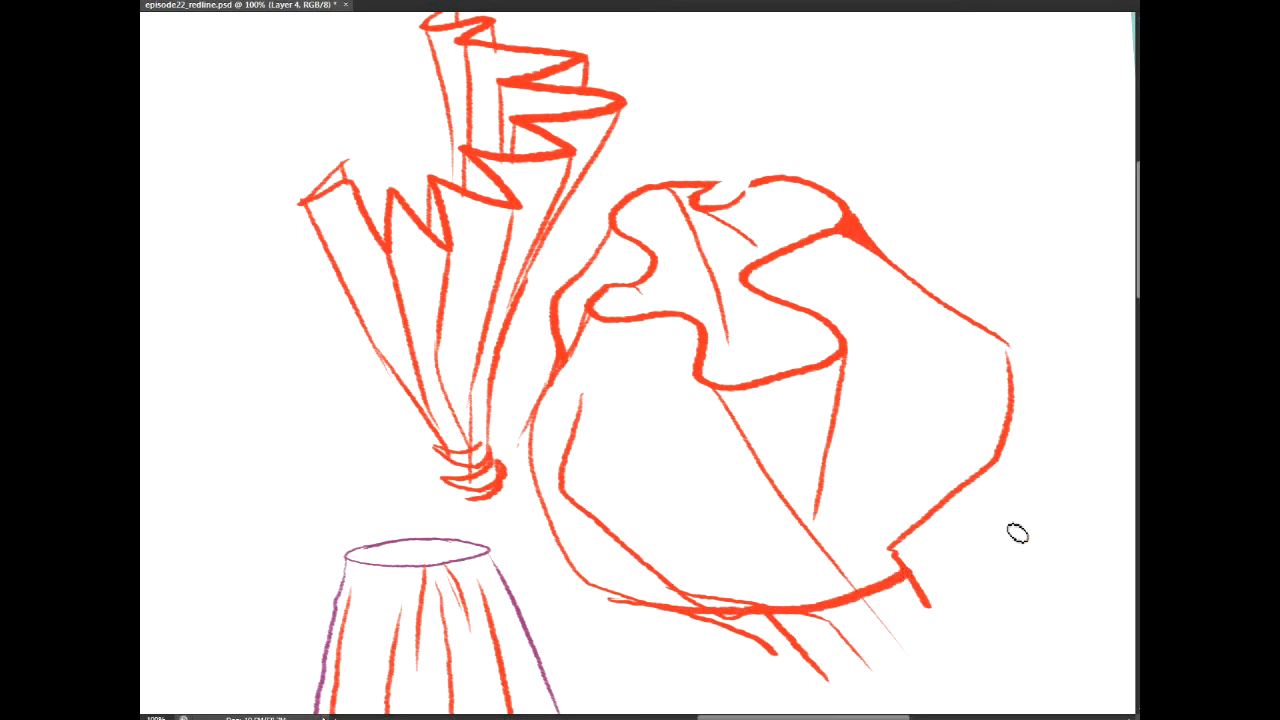
key(ctrl+z)
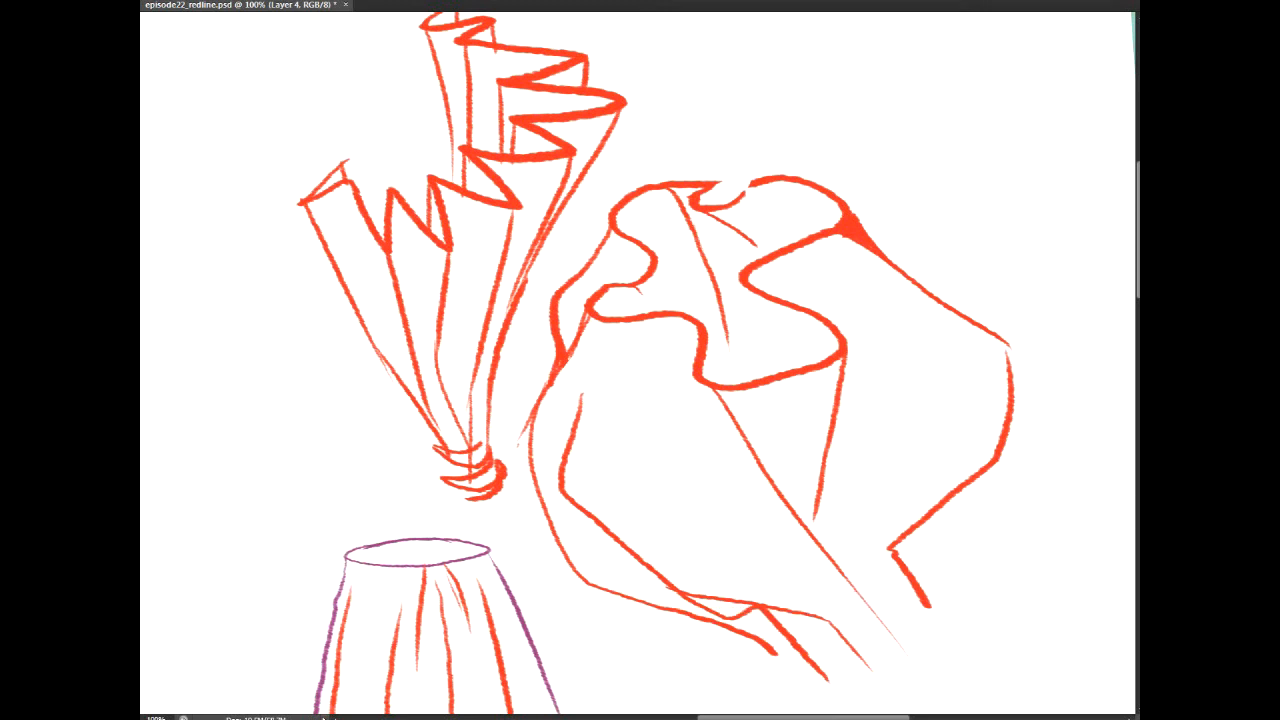
Step: Compare the pleat and ruffle studies with the folds of the gown's skirt and the petticoat at its lifted hem
mouse_move(380, 420)
mouse_down()
mouse_move(459, 208)
mouse_move(379, 194)
mouse_move(665, 448)
mouse_move(1100, 382)
mouse_up()
mouse_move(1000, 655)
mouse_down()
mouse_move(780, 18)
mouse_move(217, 280)
mouse_move(505, 708)
mouse_move(345, 710)
mouse_up()
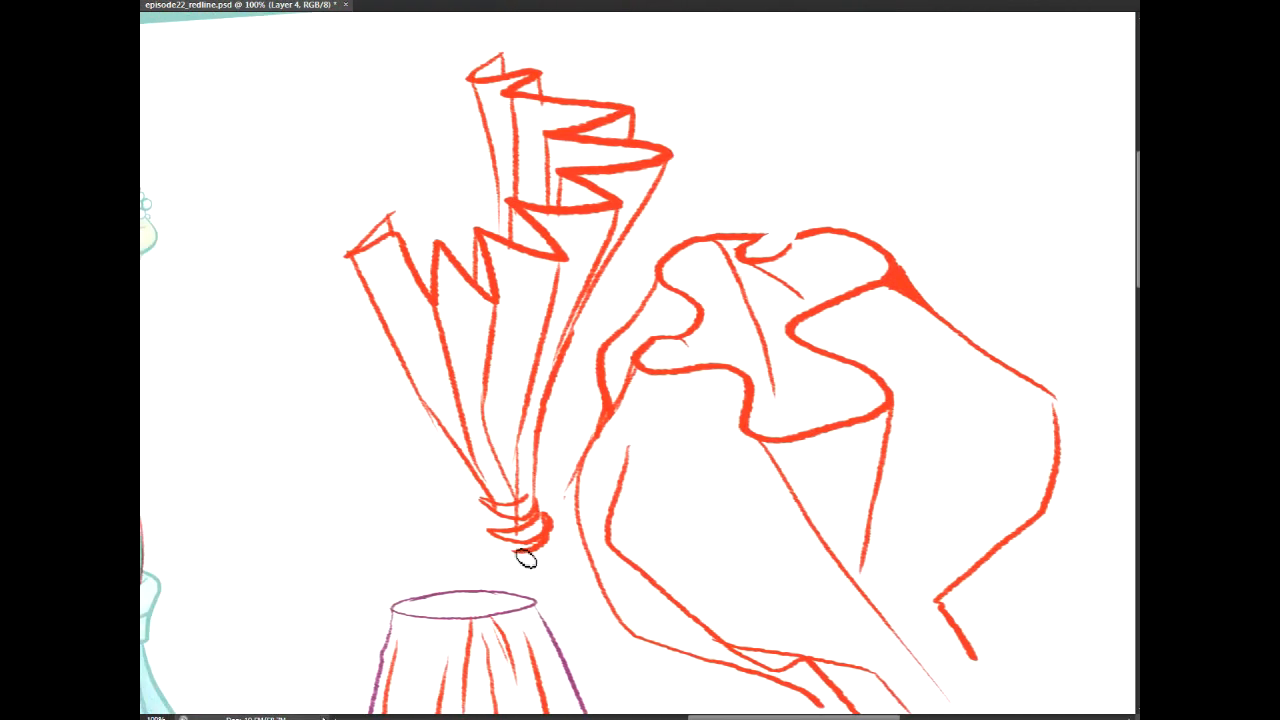
mouse_move(340, 700)
mouse_down()
mouse_move(825, 205)
mouse_move(939, 16)
mouse_move(867, 24)
mouse_up()
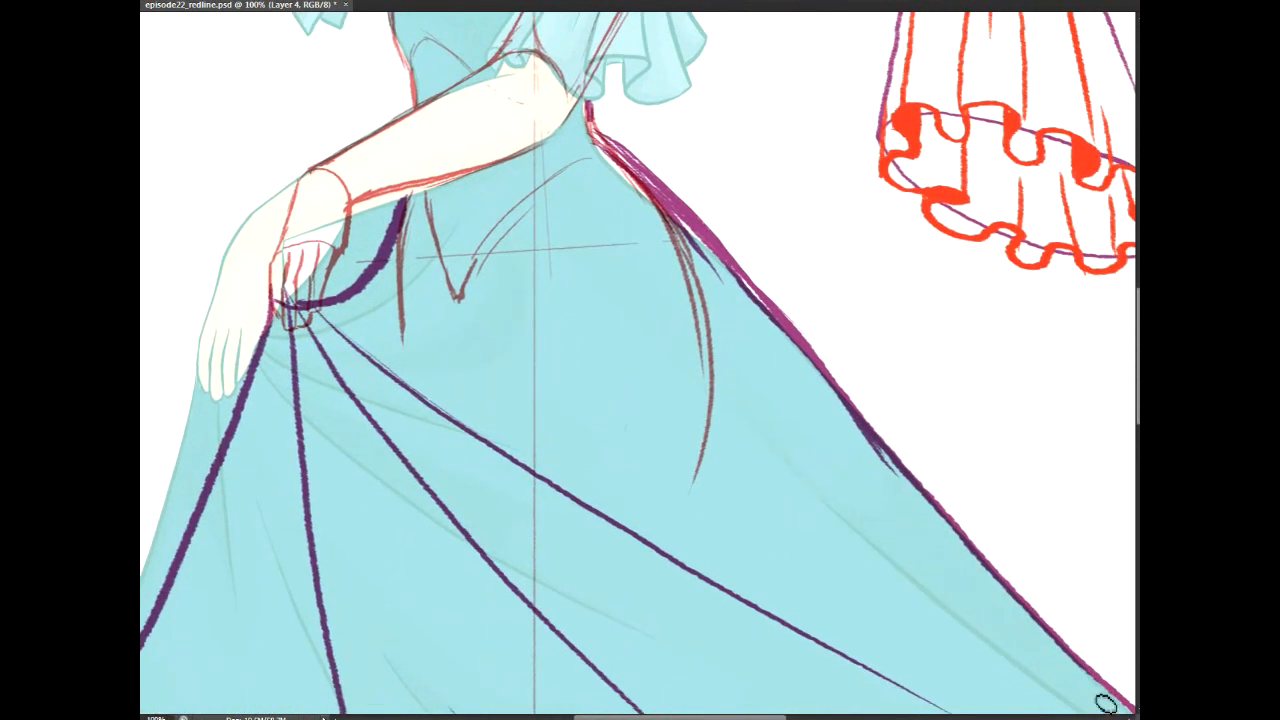
key(ctrl+minus)
key(ctrl+minus)
mouse_move(1099, 689)
mouse_down()
mouse_move(1033, 689)
mouse_move(1033, 587)
mouse_up()
drag(387, 236, 401, 240)
key(ctrl+z)
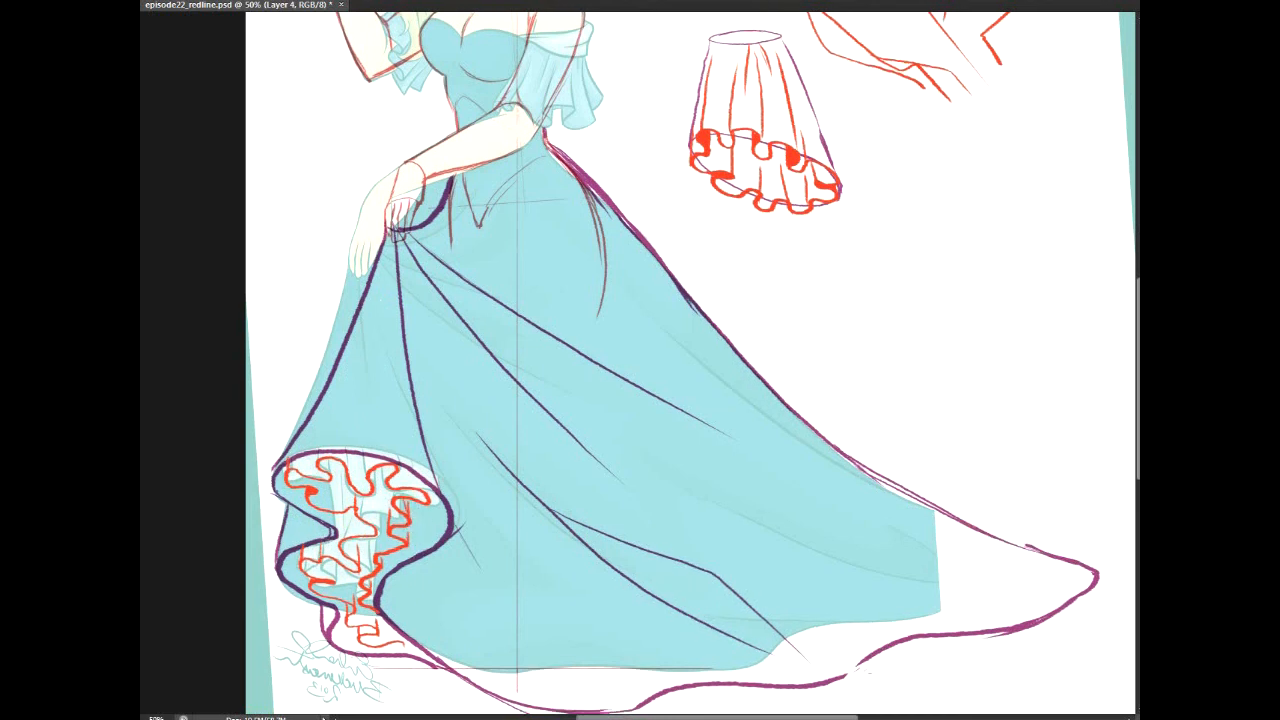
scroll(425, 445, up, 5)
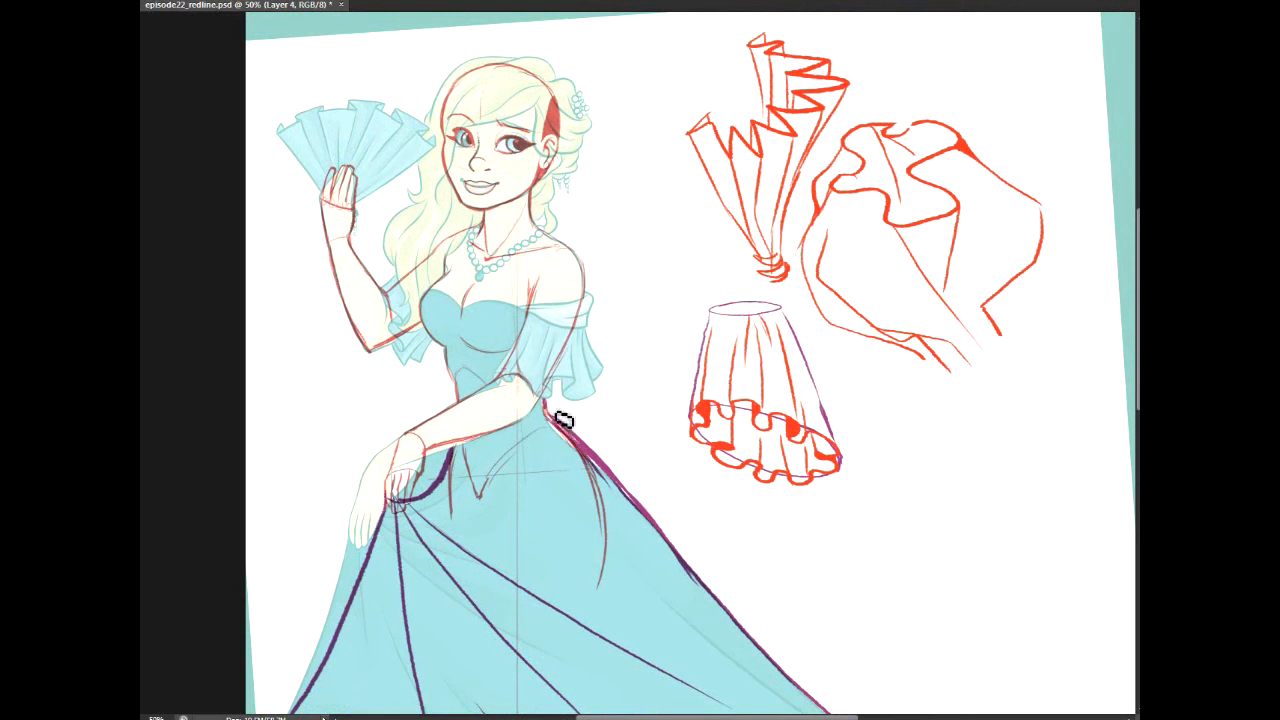
scroll(1116, 500, down, 3)
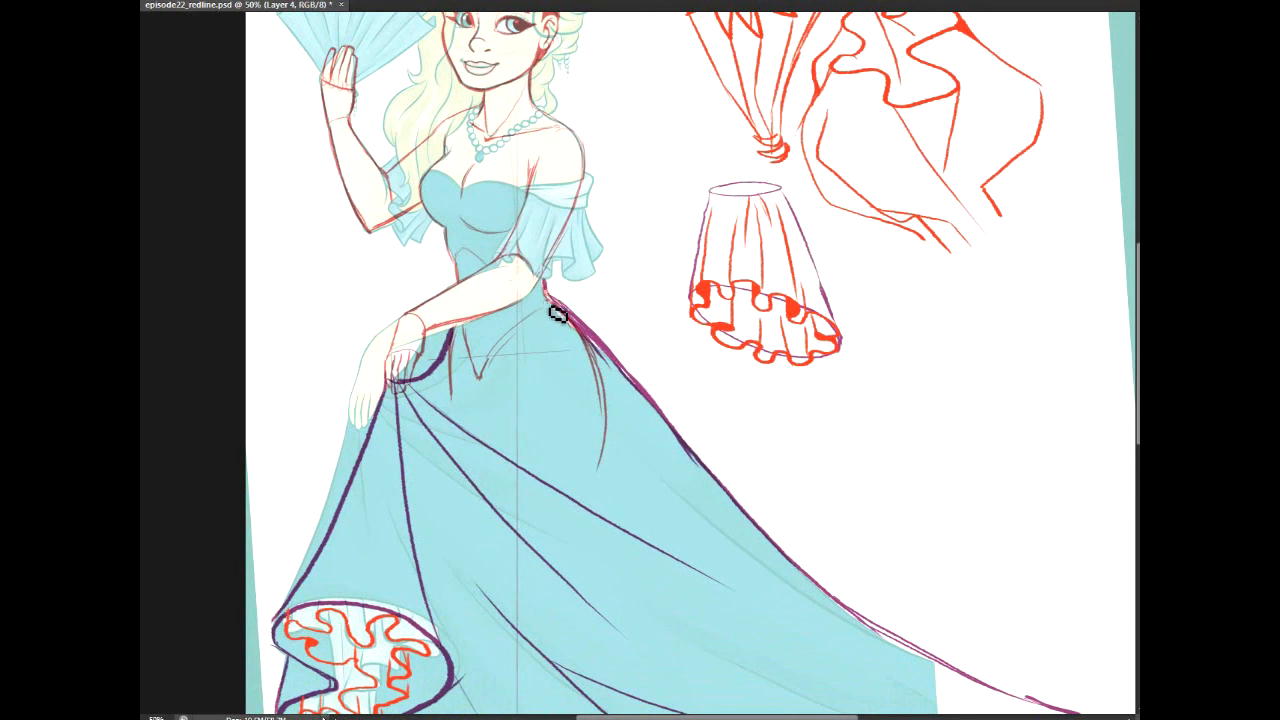
Step: Draw a long, gently curved red fold line down the gown's skirt from the back of the waist
drag(555, 312, 566, 488)
key(ctrl+z)
drag(557, 309, 571, 505)
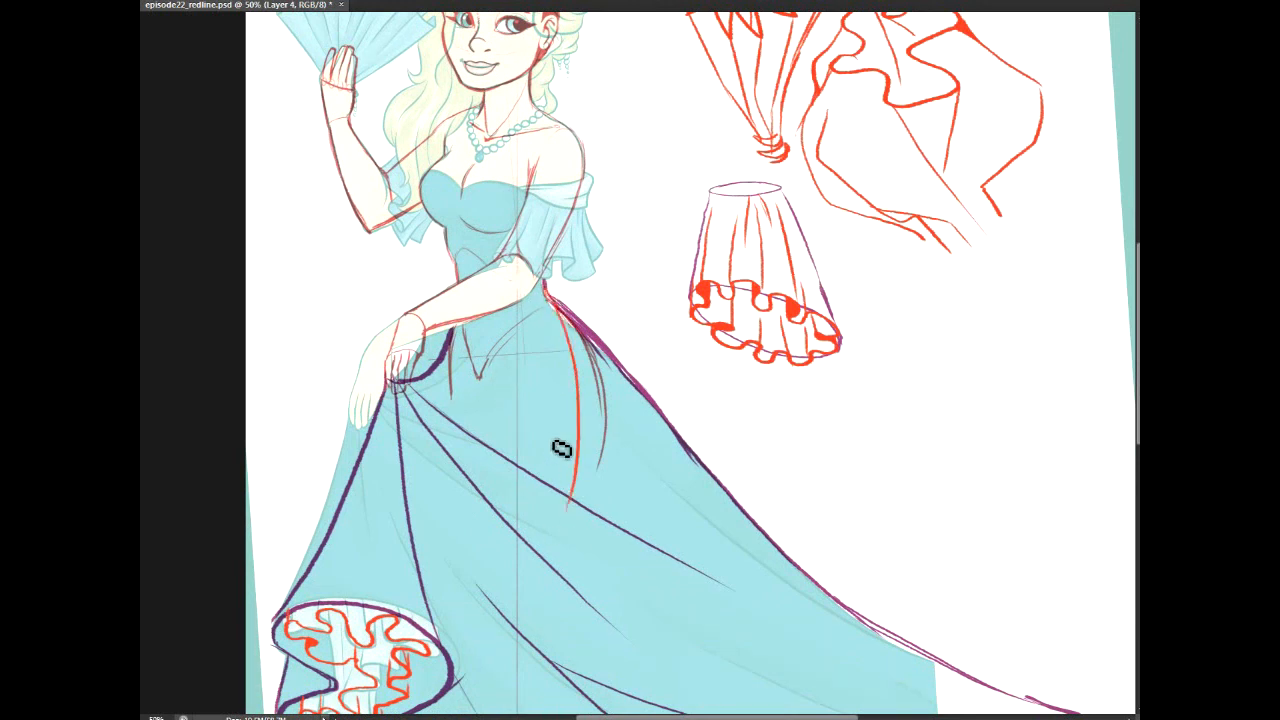
Step: Replace the last waist fold line with a straighter red one ending in a short corner at the upper purple fold
key(ctrl+z)
drag(565, 316, 578, 496)
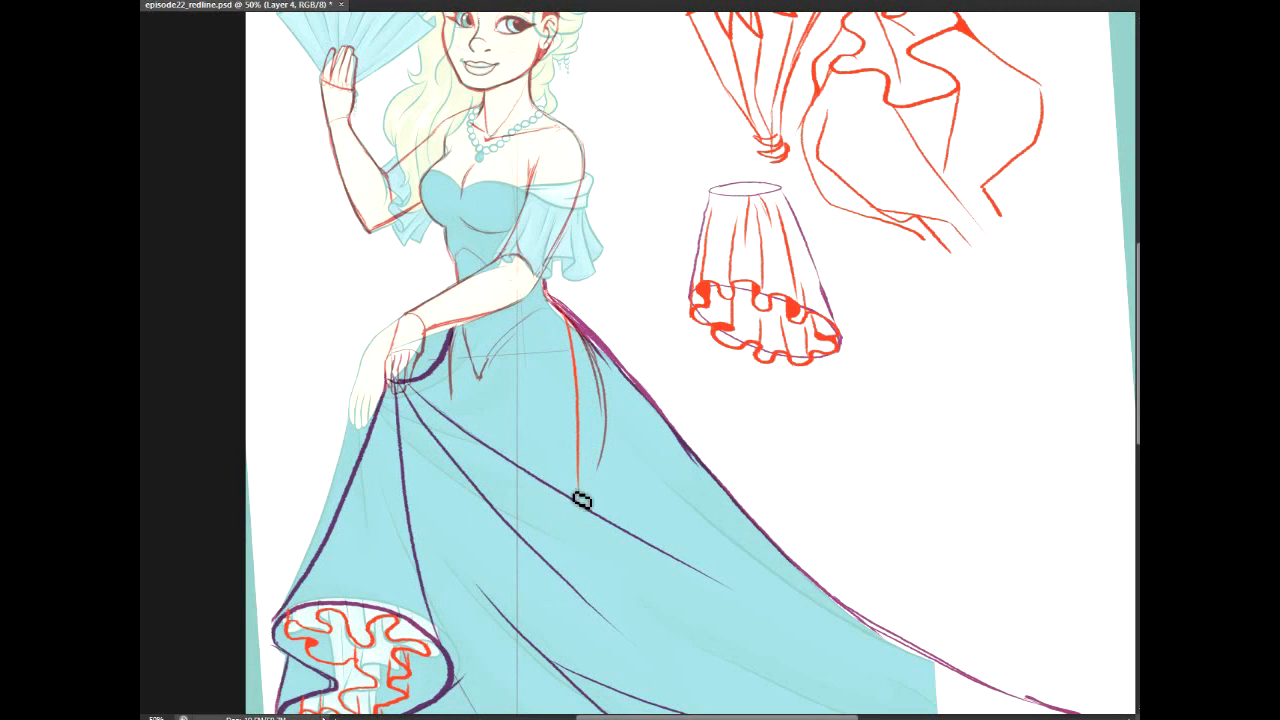
drag(545, 479, 578, 490)
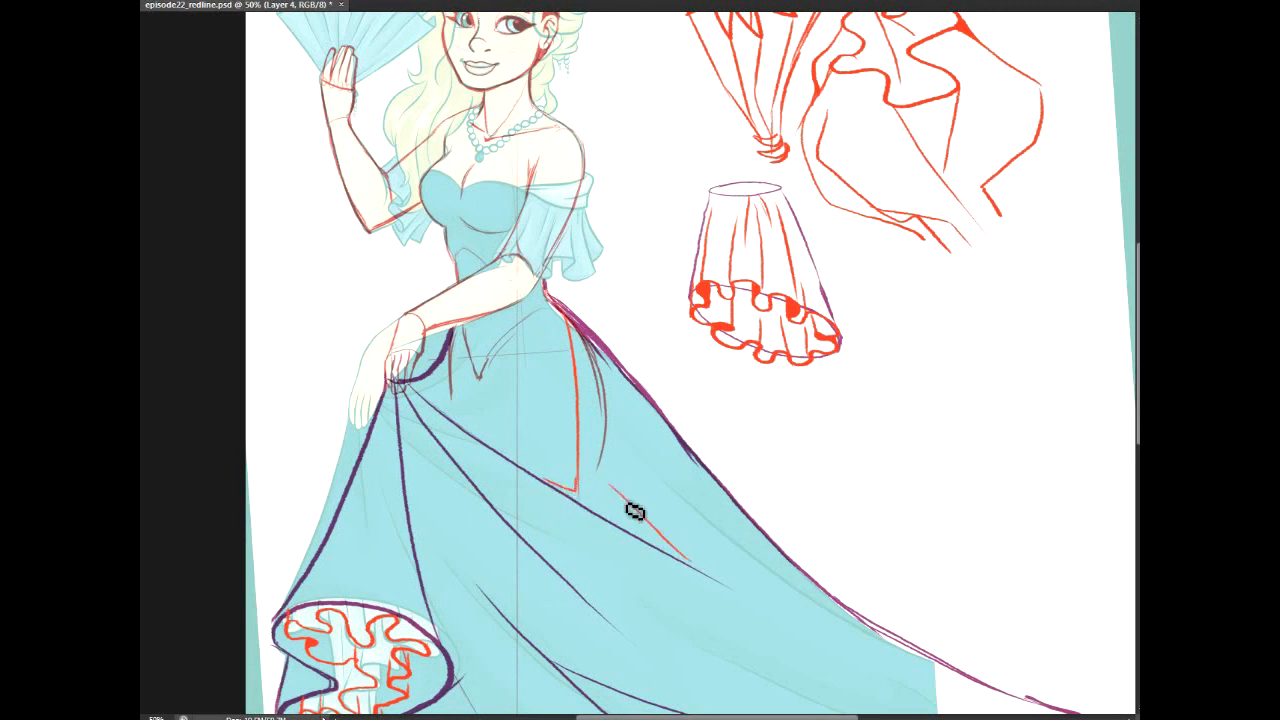
Step: Draw two hatched wedge-shaped folds in the middle of the skirt and a red fold line near its back edge
mouse_move(599, 465)
mouse_down()
mouse_move(730, 585)
mouse_move(675, 543)
mouse_move(623, 520)
mouse_up()
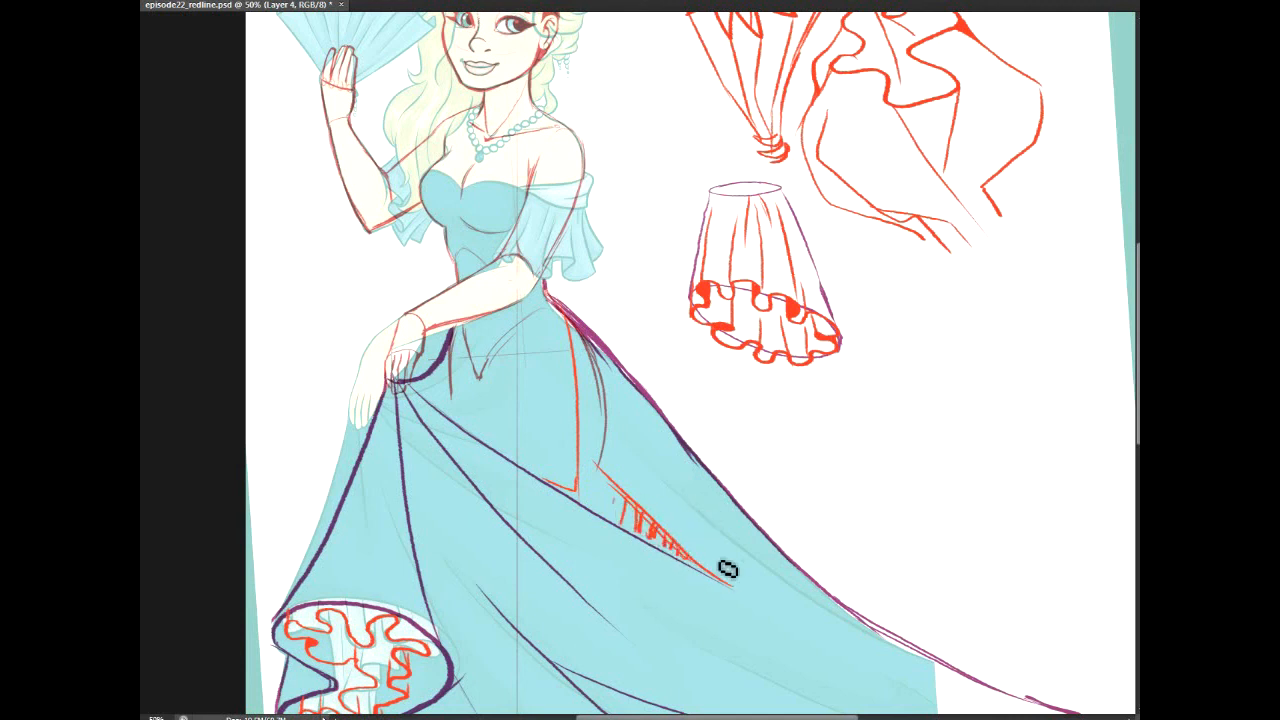
mouse_move(620, 366)
mouse_down()
mouse_move(736, 590)
mouse_move(702, 494)
mouse_move(712, 527)
mouse_up()
mouse_move(1054, 512)
mouse_down()
mouse_move(985, 263)
mouse_move(1004, 264)
mouse_up()
drag(680, 418, 530, 293)
mouse_move(578, 333)
mouse_down()
mouse_move(649, 363)
mouse_move(755, 447)
mouse_up()
drag(674, 409, 783, 467)
drag(626, 361, 677, 412)
drag(638, 361, 695, 414)
drag(676, 371, 718, 426)
drag(693, 378, 733, 437)
Step: Add a third wedge-shaped fold with red hatching low on the skirt, near the hem
drag(536, 432, 592, 490)
drag(556, 434, 604, 495)
drag(583, 450, 622, 508)
mouse_move(617, 465)
mouse_down()
mouse_move(641, 520)
mouse_move(656, 524)
mouse_up()
mouse_move(660, 472)
mouse_down()
mouse_move(669, 523)
mouse_move(683, 530)
mouse_up()
drag(693, 512, 697, 537)
drag(704, 529, 724, 553)
Step: Flip the whole canvas horizontally to check the redrawn gown in mirror view
scroll(1136, 567, up, 10)
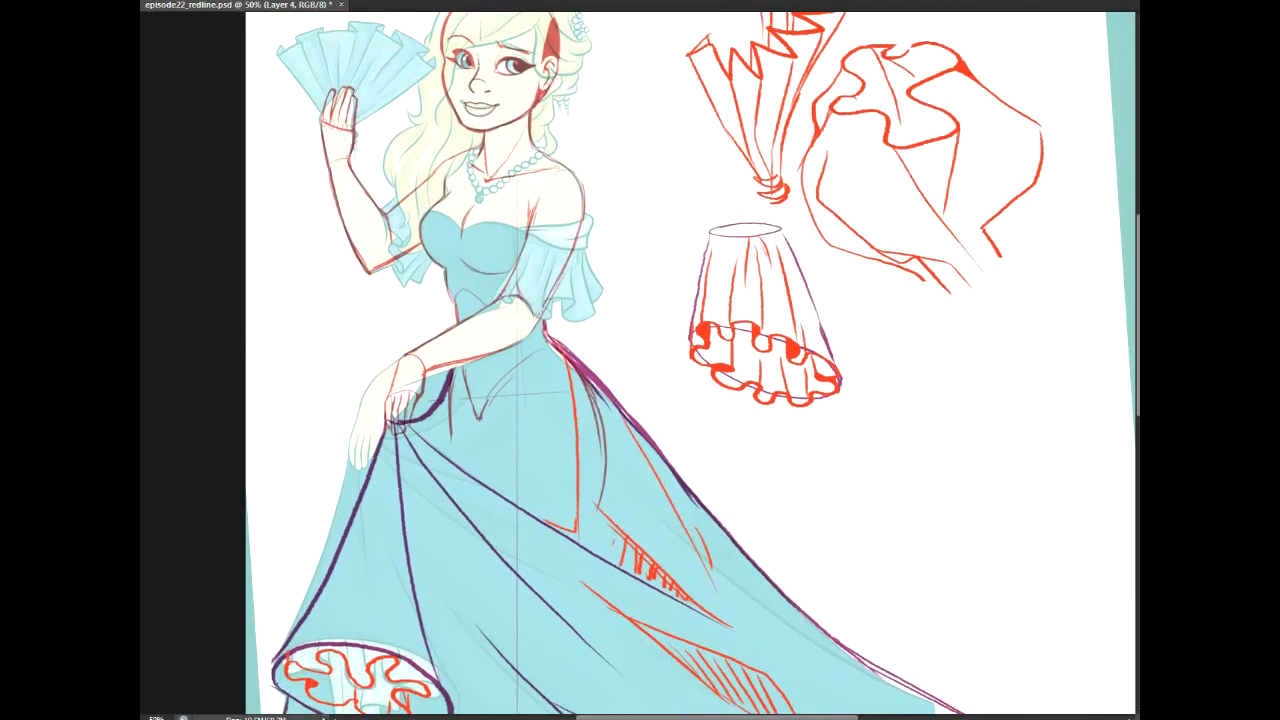
scroll(690, 365, down, 3)
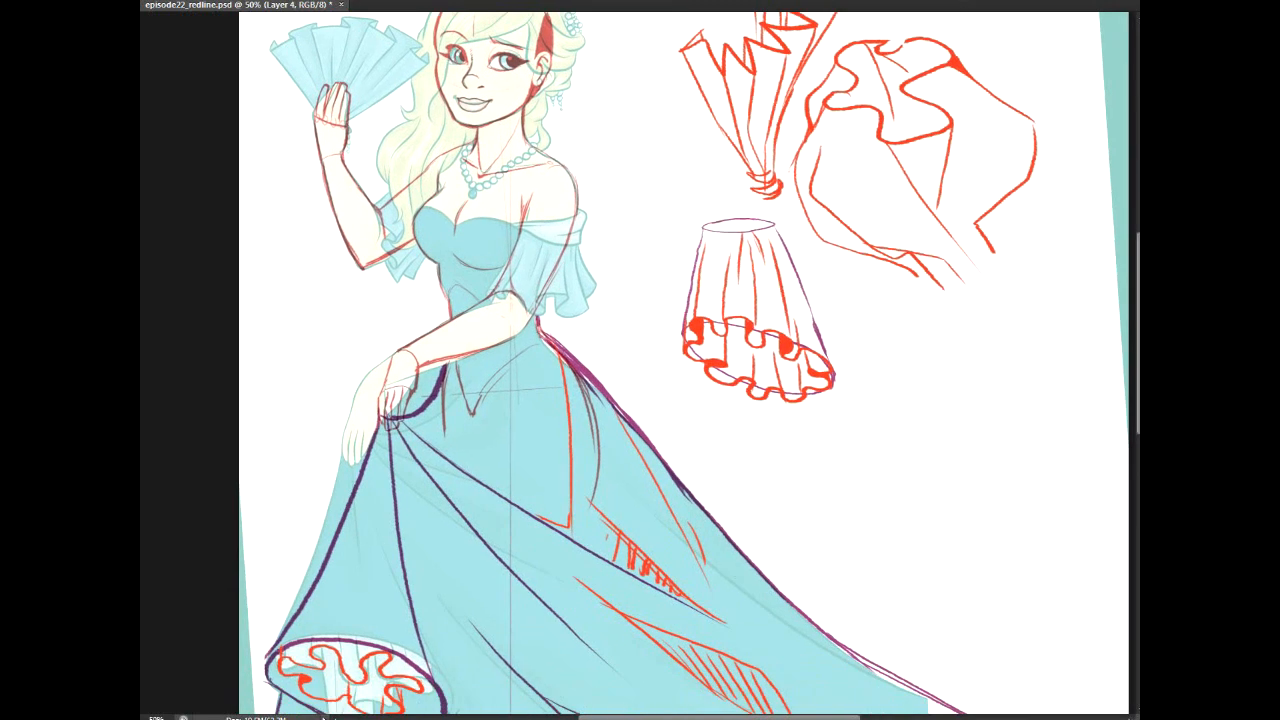
key(ctrl+shift+h)
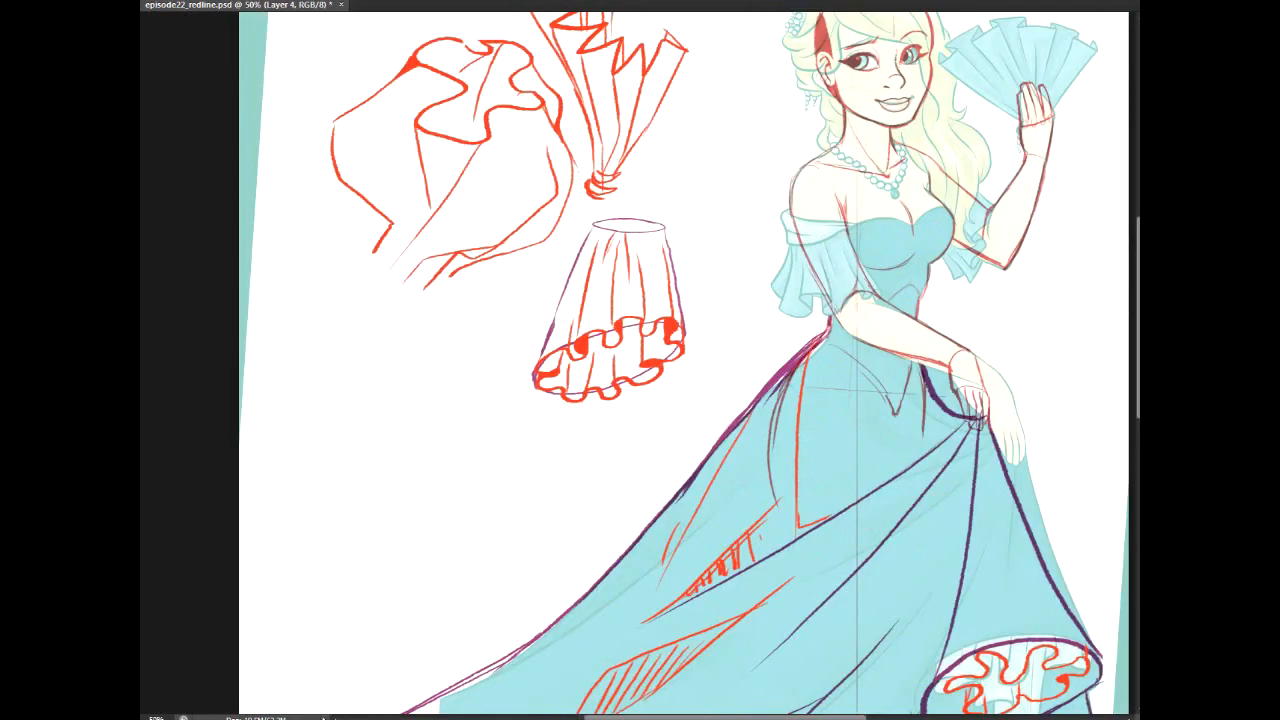
drag(1054, 197, 1004, 280)
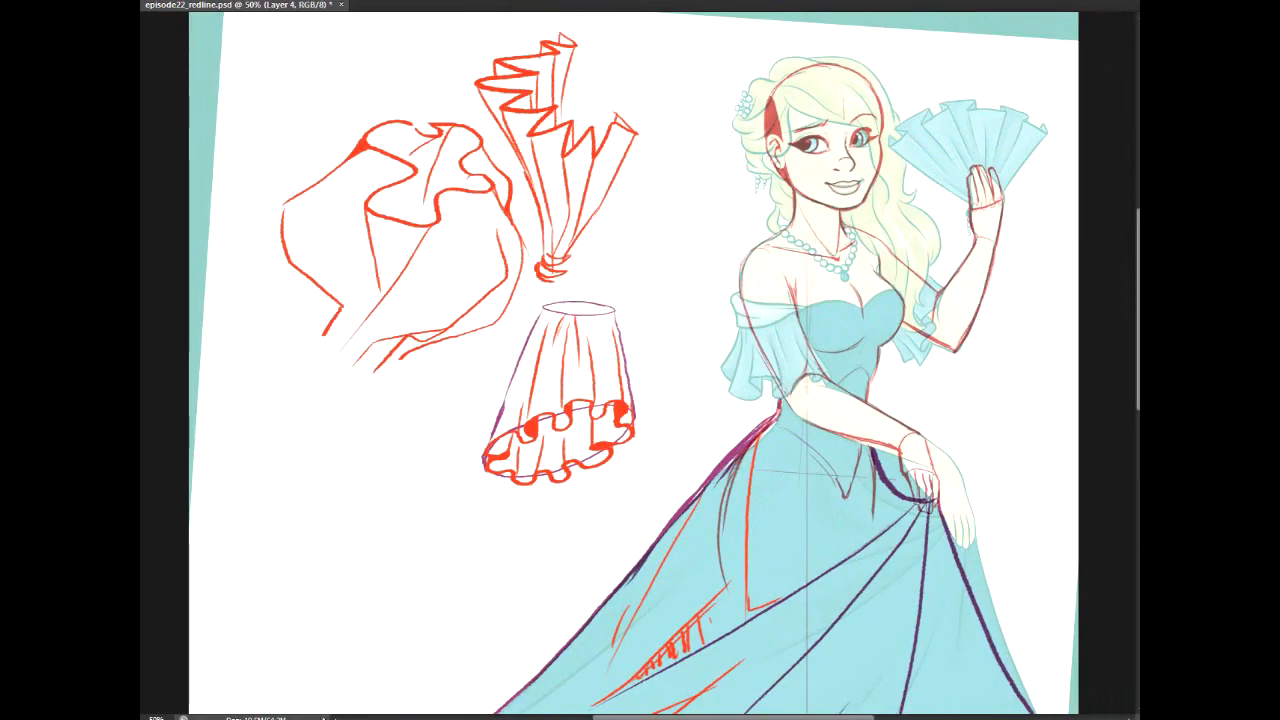
Step: Set the red figure correction layer to 100% opacity, merge the correction layers into Layer 4 and save
key(ctrl+plus)
key(ctrl+plus)
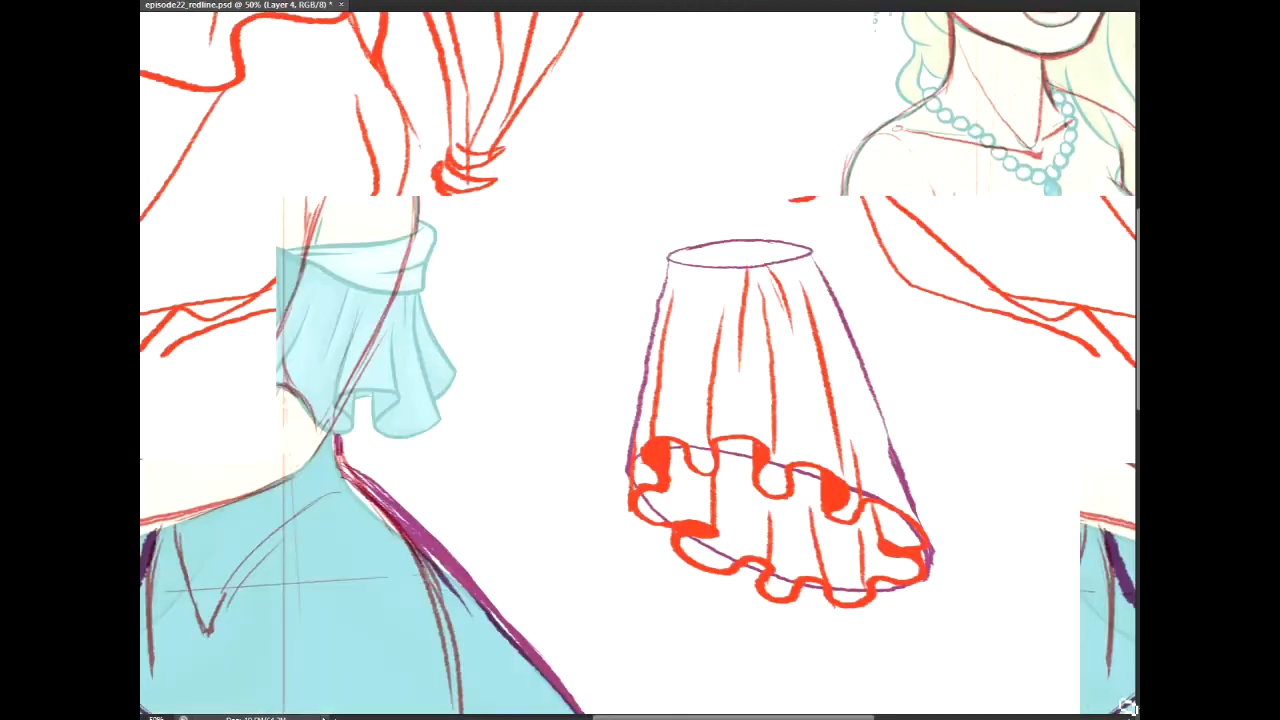
drag(940, 200, 555, 552)
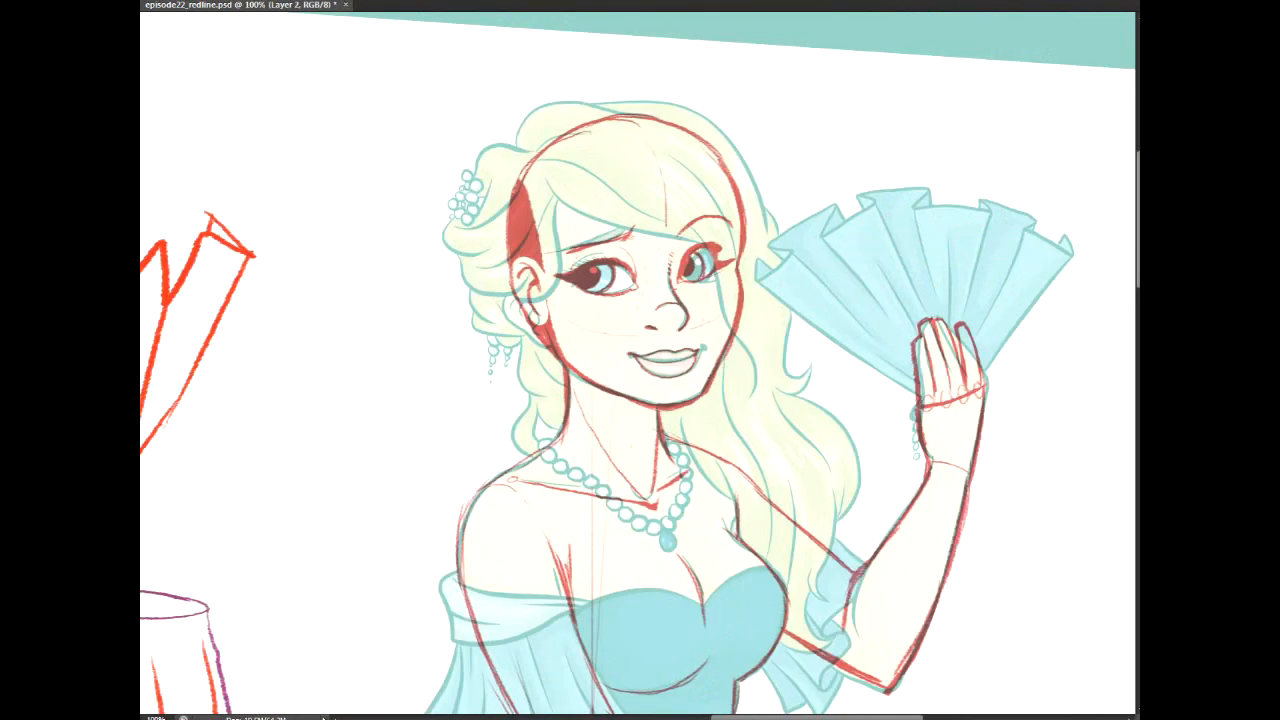
key(0)
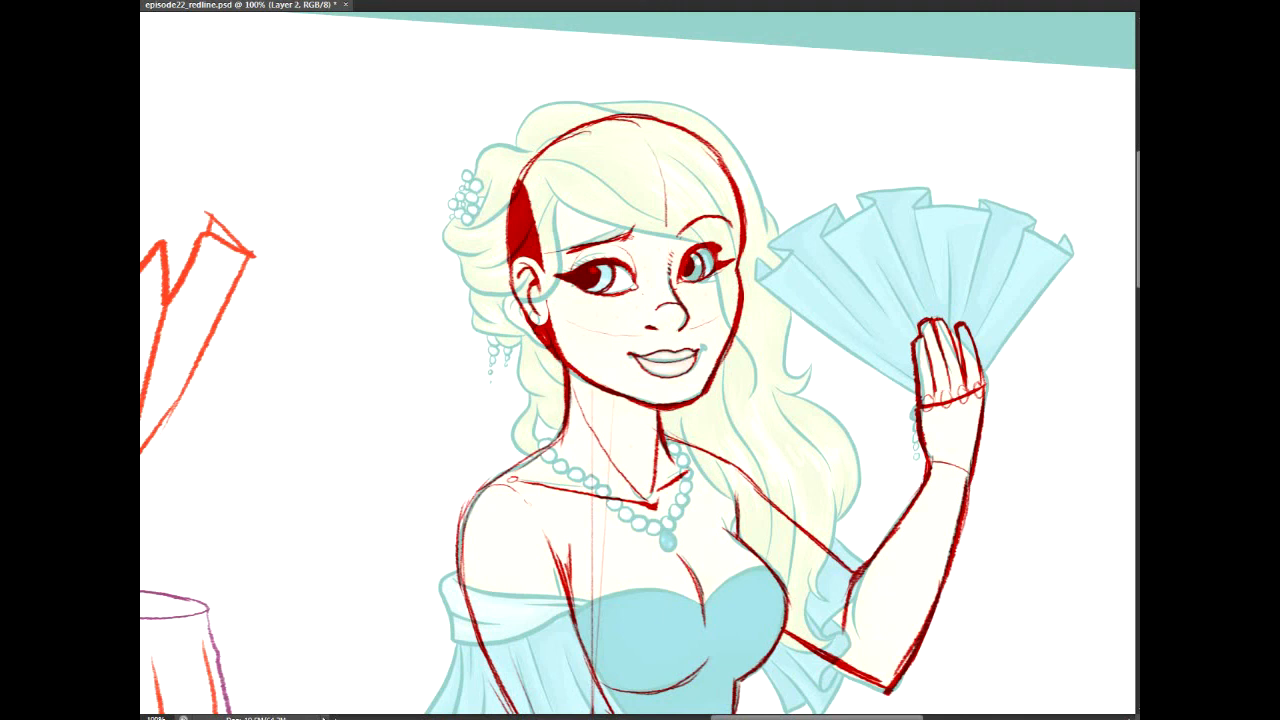
key(ctrl+e)
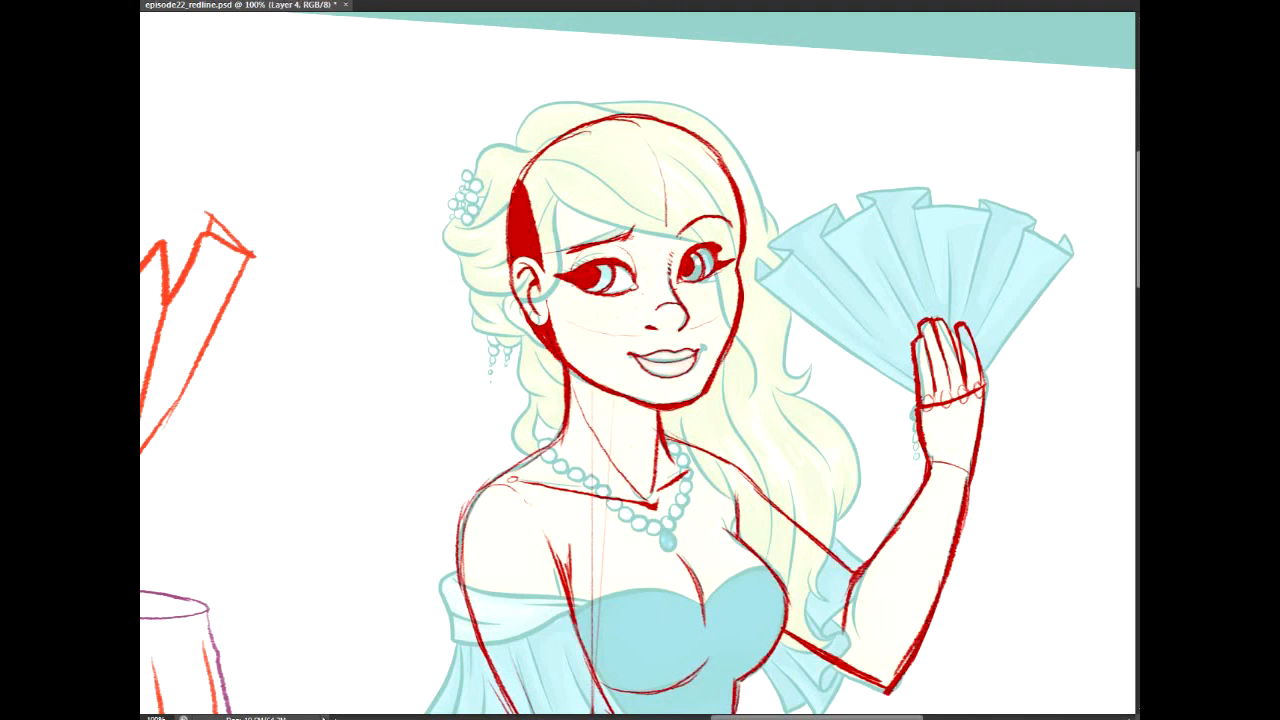
key(ctrl+s)
Step: Enlarge the woman's skull with thick red strokes outside the old outline, from the crown around the back to the jaw
drag(620, 113, 518, 160)
key(ctrl+z)
mouse_move(618, 109)
mouse_down()
mouse_move(519, 172)
mouse_move(502, 240)
mouse_up()
drag(497, 194, 512, 303)
drag(493, 220, 565, 367)
drag(500, 230, 511, 163)
mouse_move(566, 127)
mouse_down()
mouse_move(528, 153)
mouse_move(509, 195)
mouse_up()
drag(572, 116, 499, 192)
drag(578, 108, 686, 124)
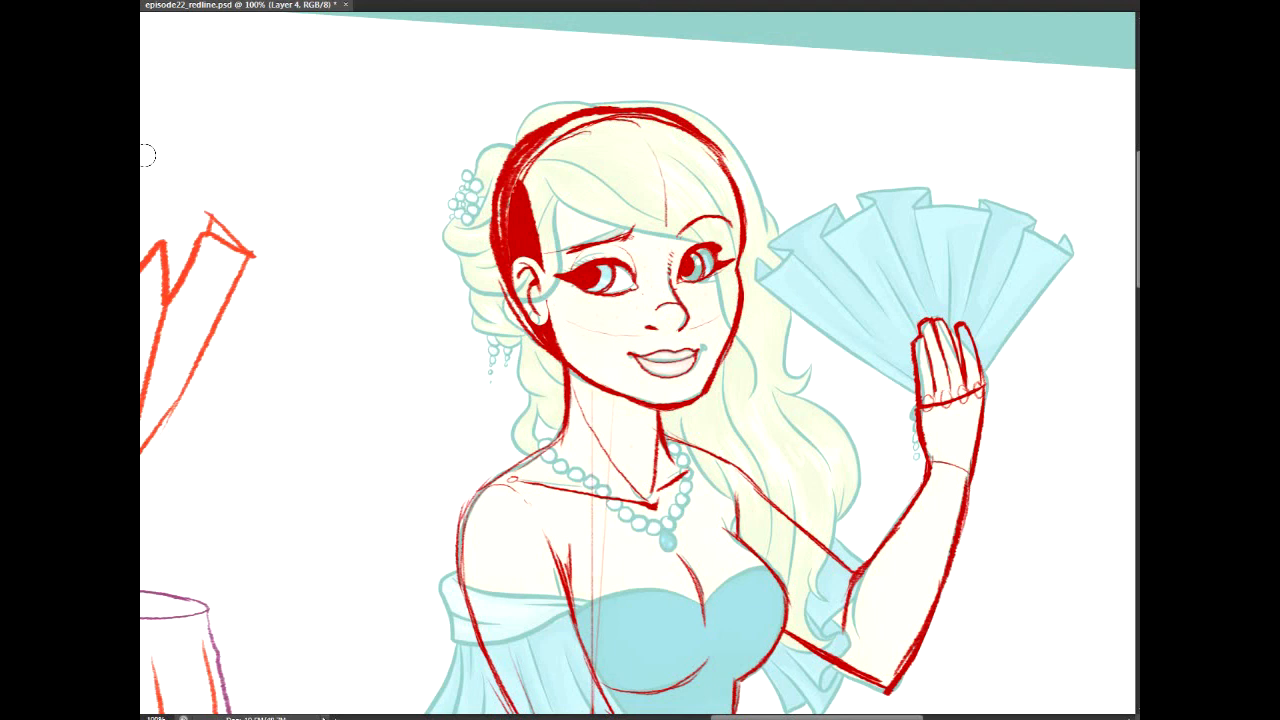
Step: Erase the old inner skull line and thin the heavy strokes along the crown and behind the temple
mouse_move(524, 166)
mouse_down()
mouse_move(565, 120)
mouse_move(635, 115)
mouse_move(700, 145)
mouse_up()
drag(567, 92, 666, 92)
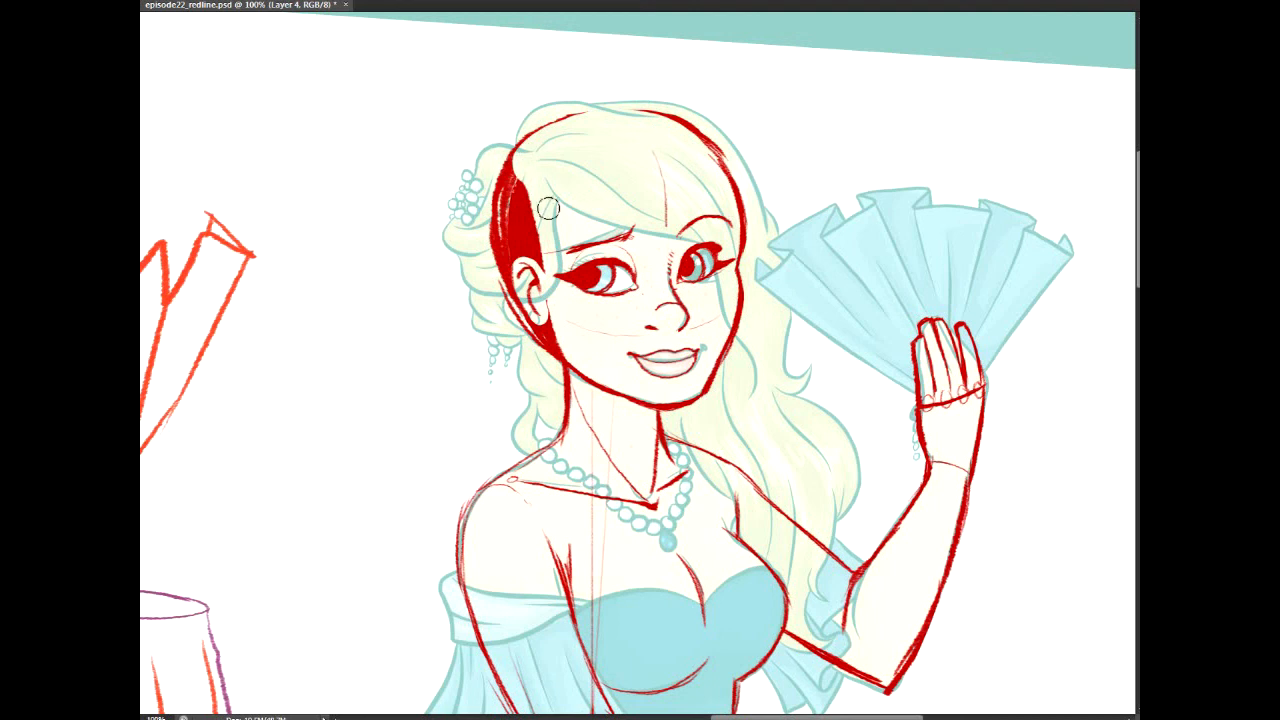
mouse_move(520, 168)
mouse_down()
mouse_move(511, 178)
mouse_move(549, 208)
mouse_up()
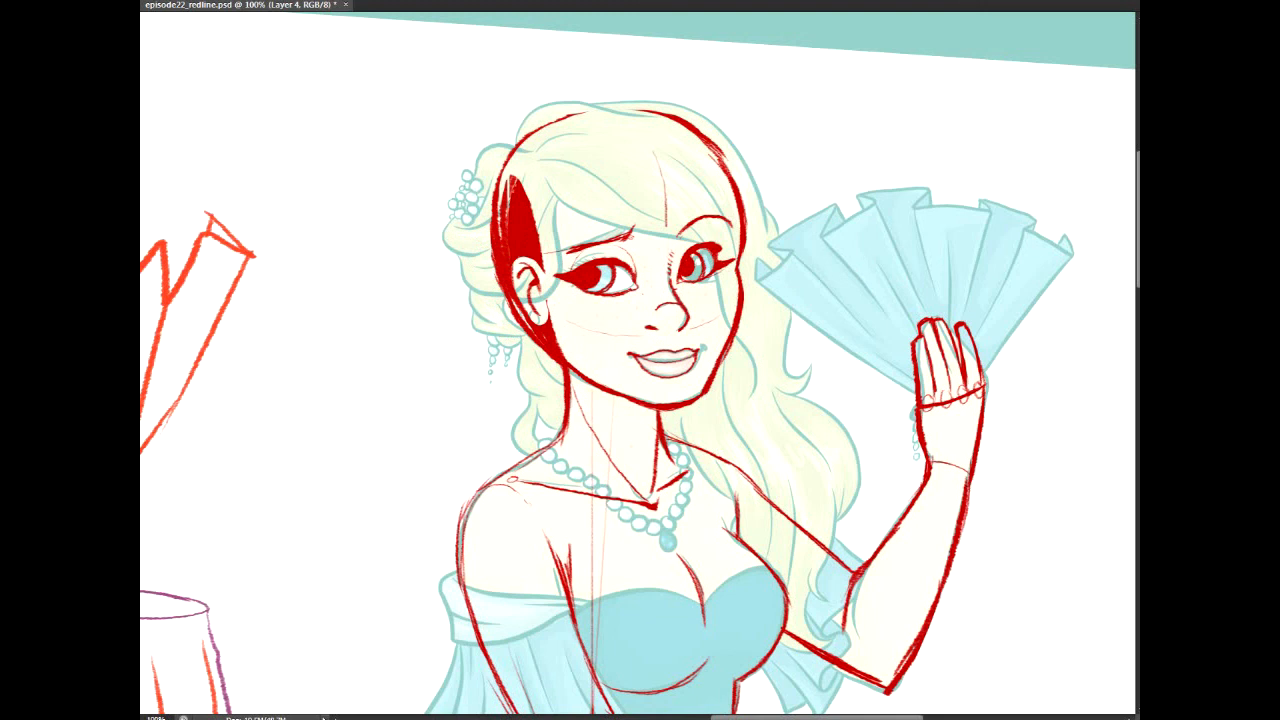
Step: Fill the teal background area around the tilted page with white on Layer 0 copy
click(1137, 100)
key(g)
click(1040, 45)
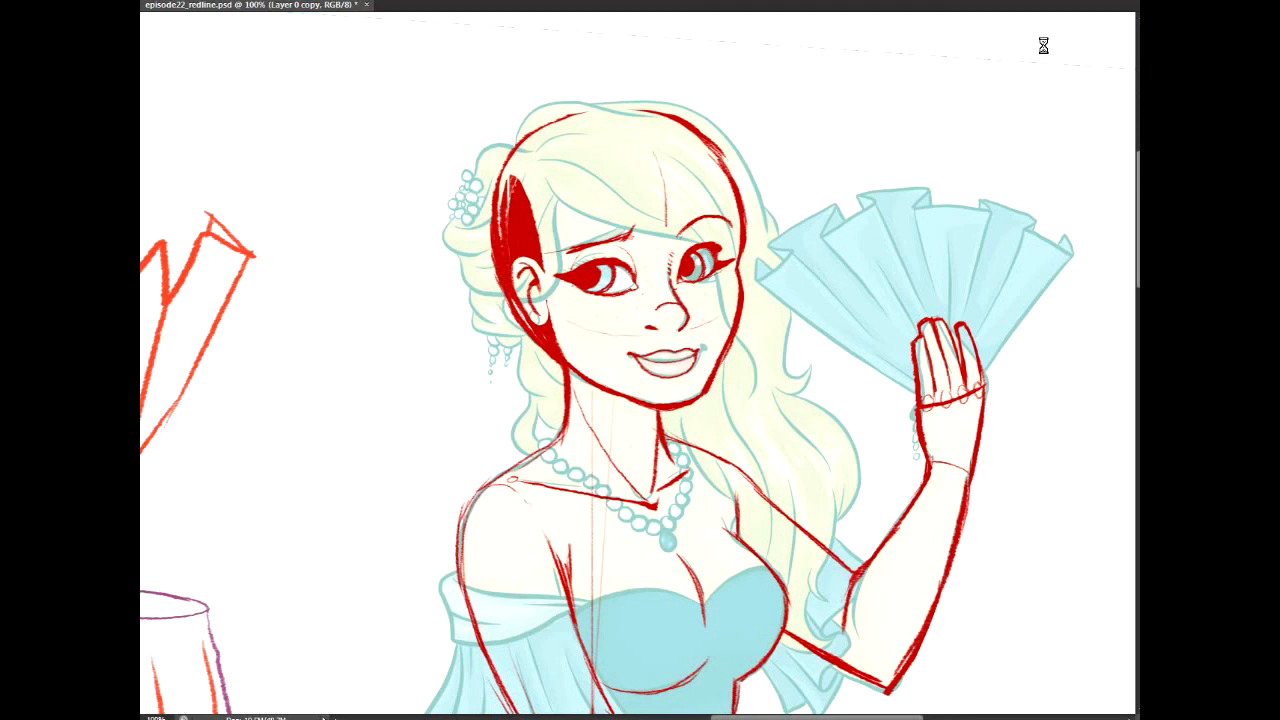
Step: Put the correction layers into a group and name it redlie
key(ctrl+shift+alt+n)
key(alt+bracketleft)
key(alt+bracketright)
key(ctrl+g)
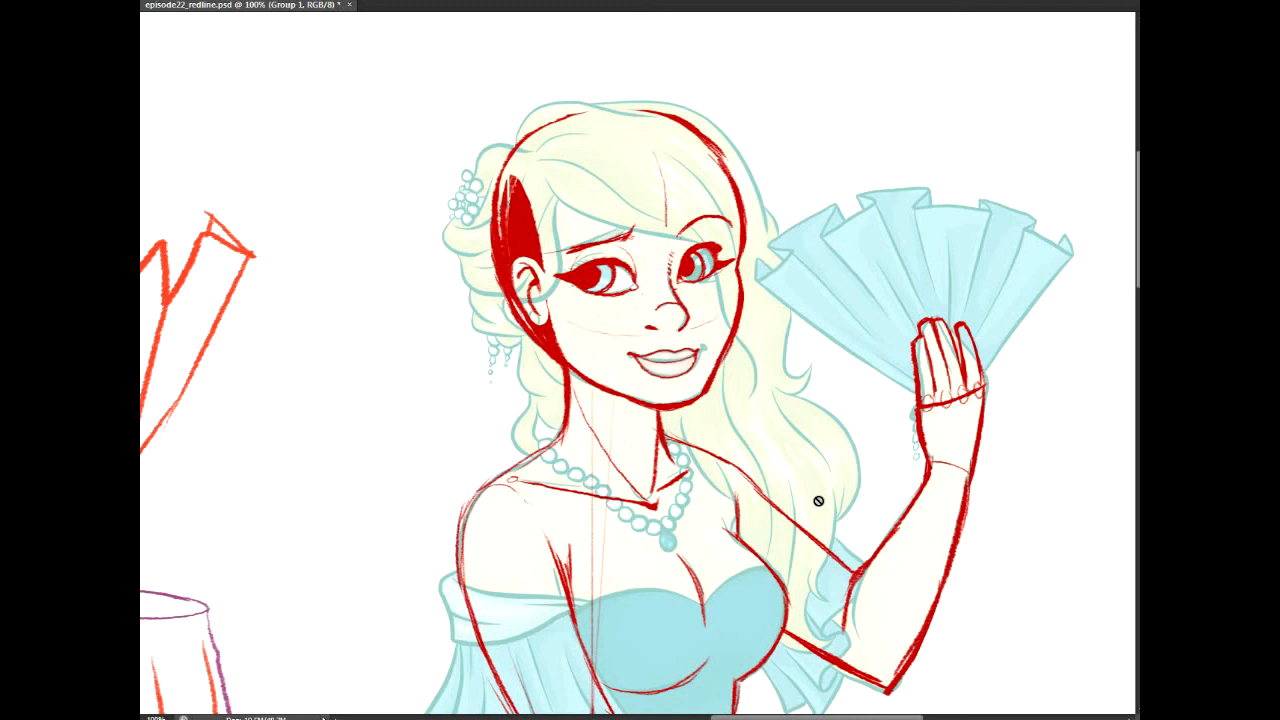
key(Return)
key(ctrl+alt+shift+n)
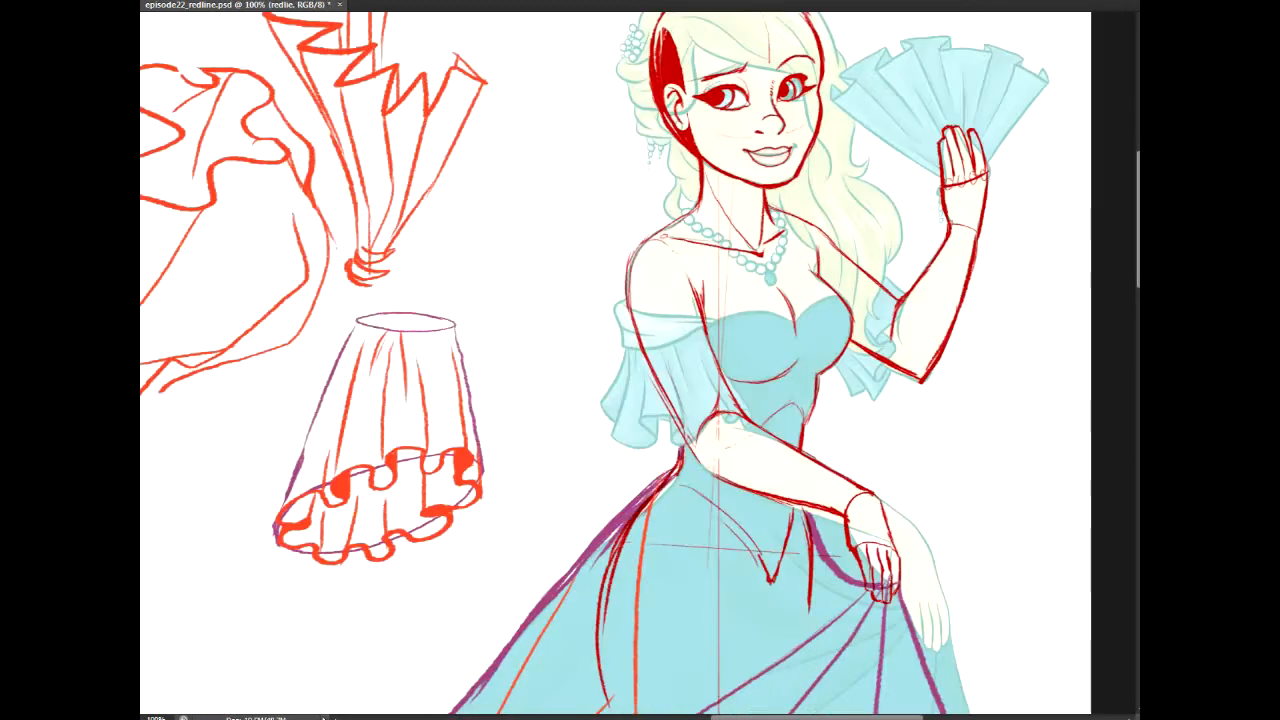
Step: Try a Paint Bucket fill on the blank page area above the puffed ruffle sketch
key(ctrl+minus)
key(ctrl+minus)
key(ctrl+minus)
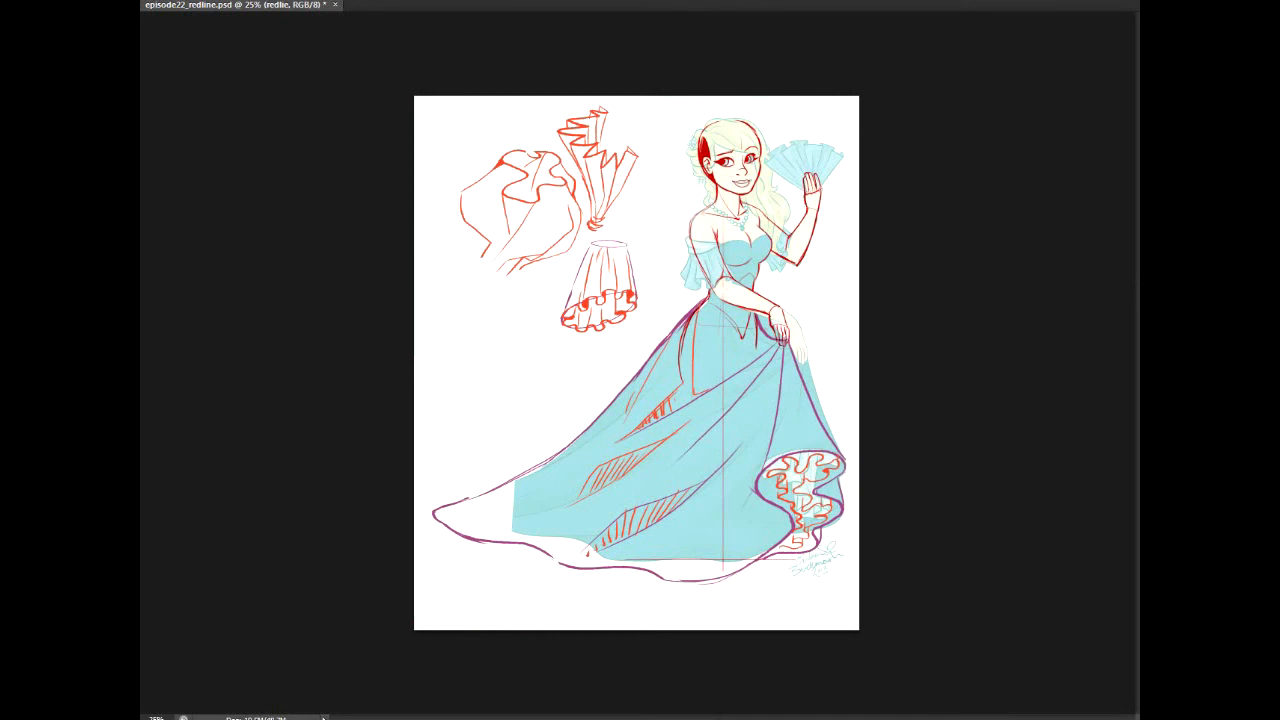
key(ctrl+plus)
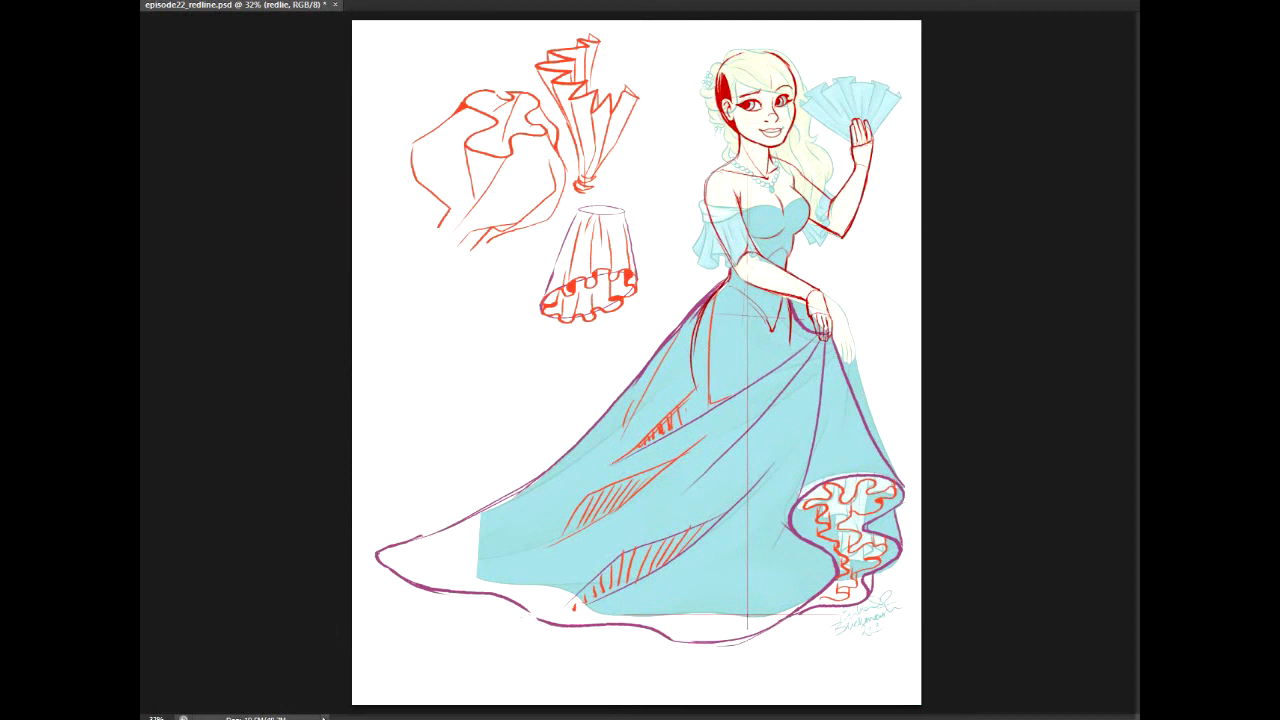
click(442, 63)
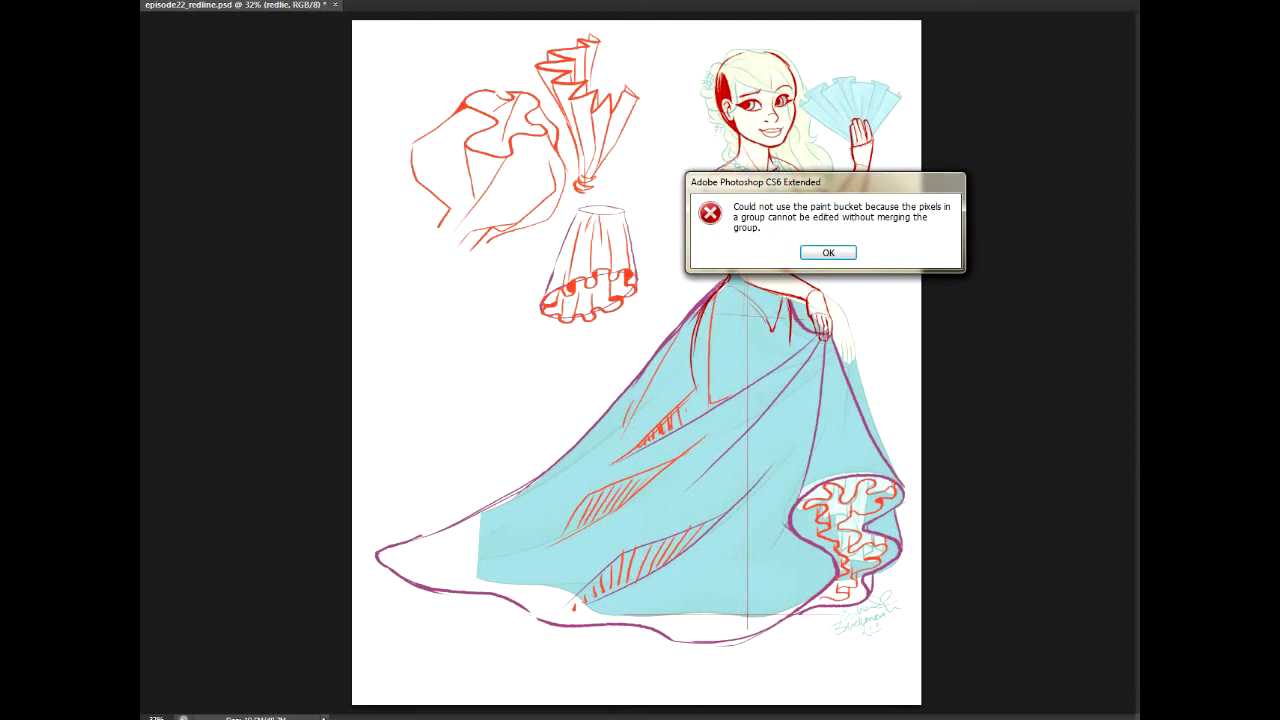
click(822, 253)
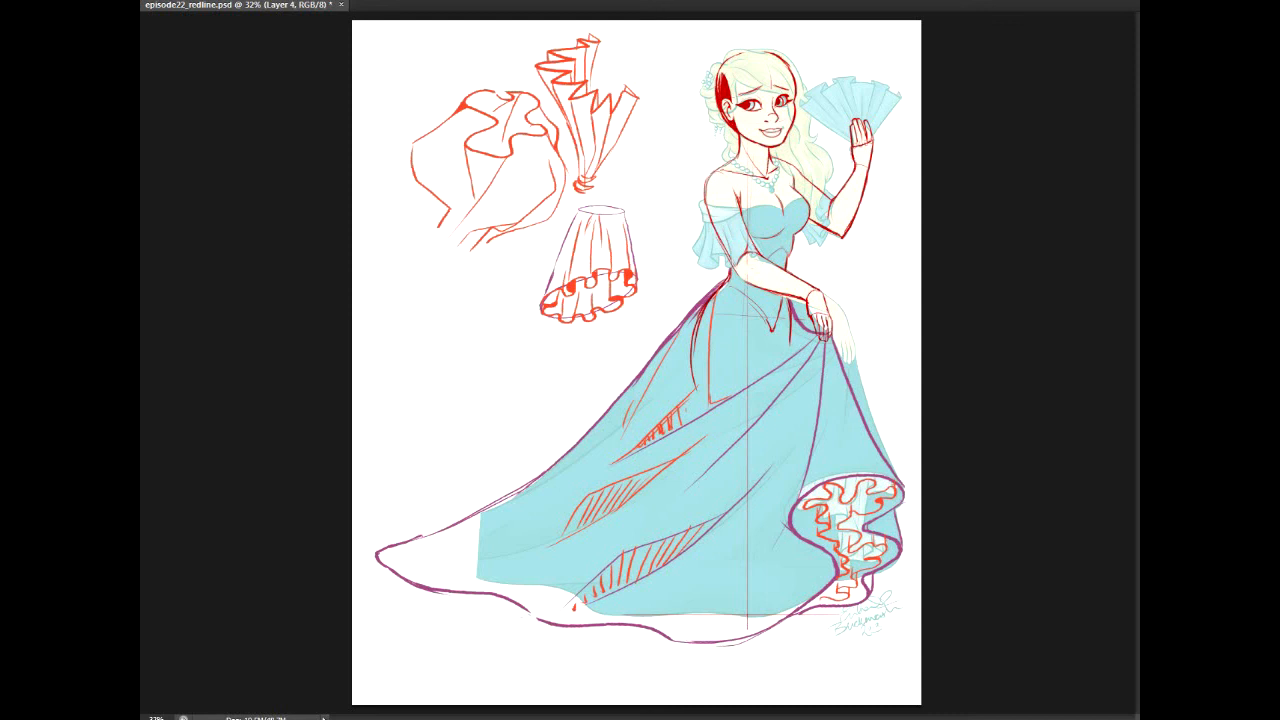
Step: Show the hidden username text layer, move the text below the ruffled skirt diagram and save the file
key(alt+bracketleft)
key(ctrl+comma)
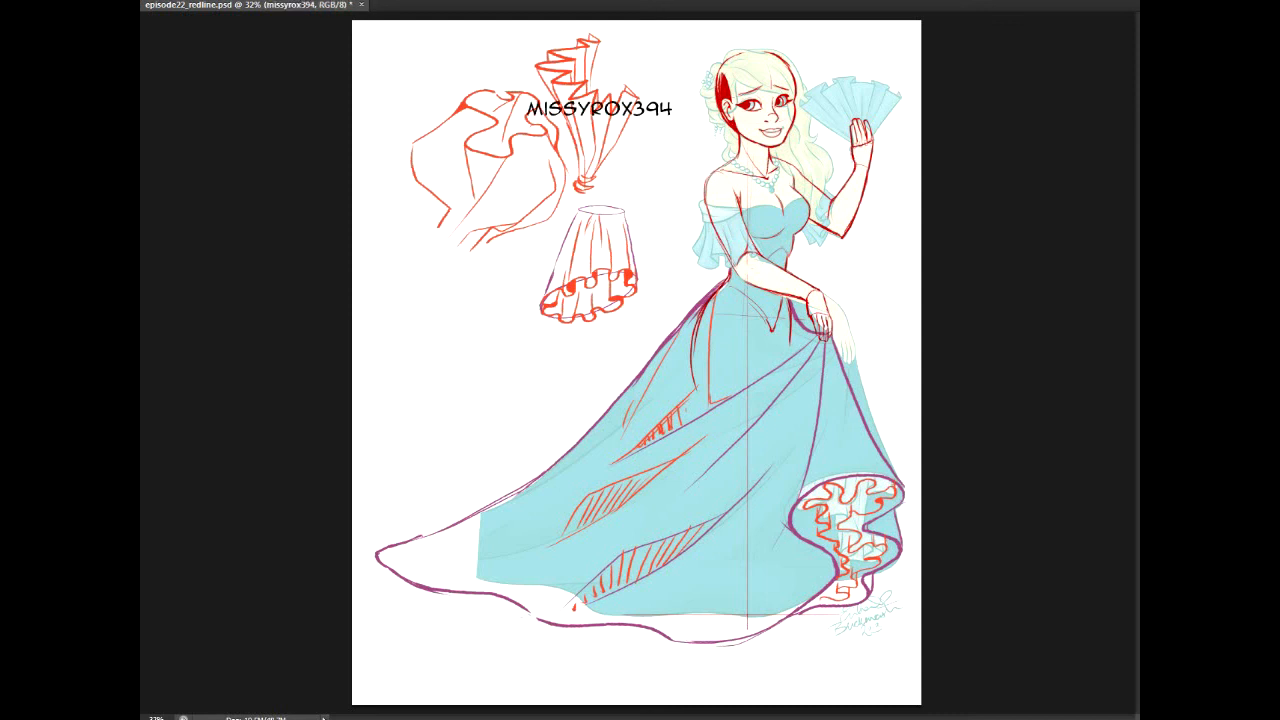
key(v)
mouse_move(652, 125)
mouse_down()
mouse_move(625, 364)
mouse_move(612, 367)
mouse_move(686, 323)
mouse_move(777, 120)
mouse_move(749, 434)
mouse_move(596, 360)
mouse_up()
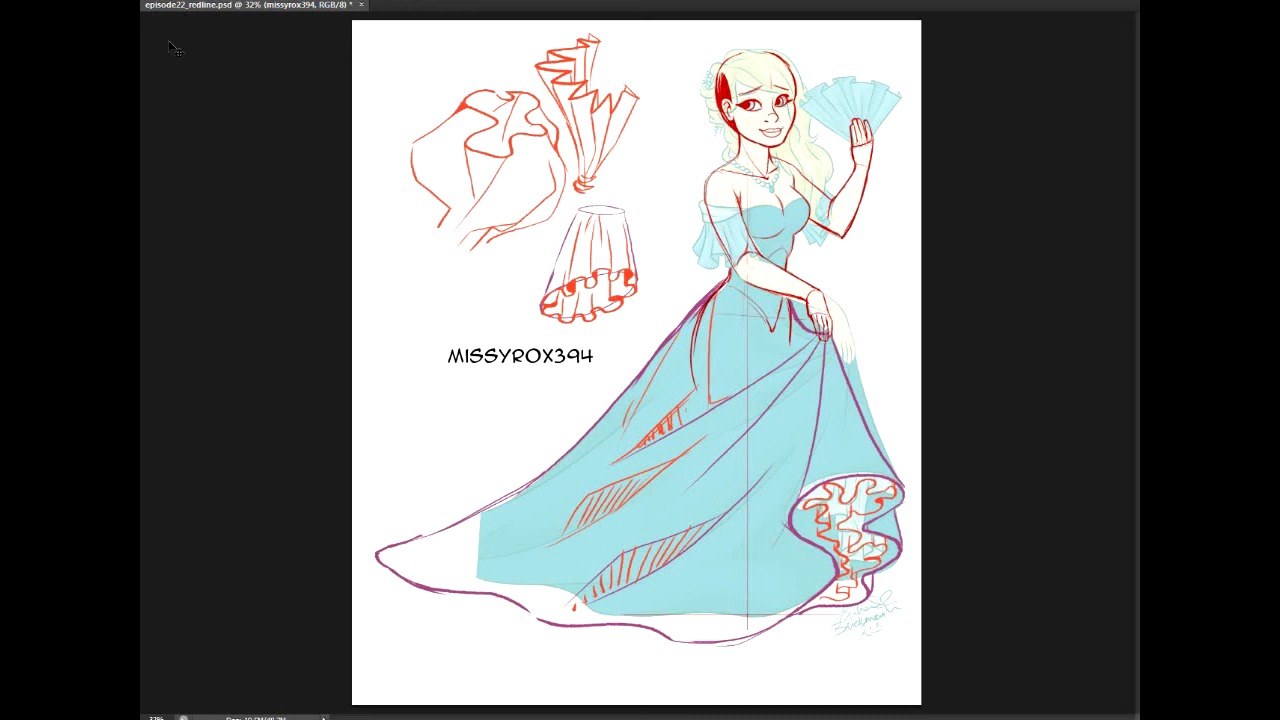
key(ctrl+s)
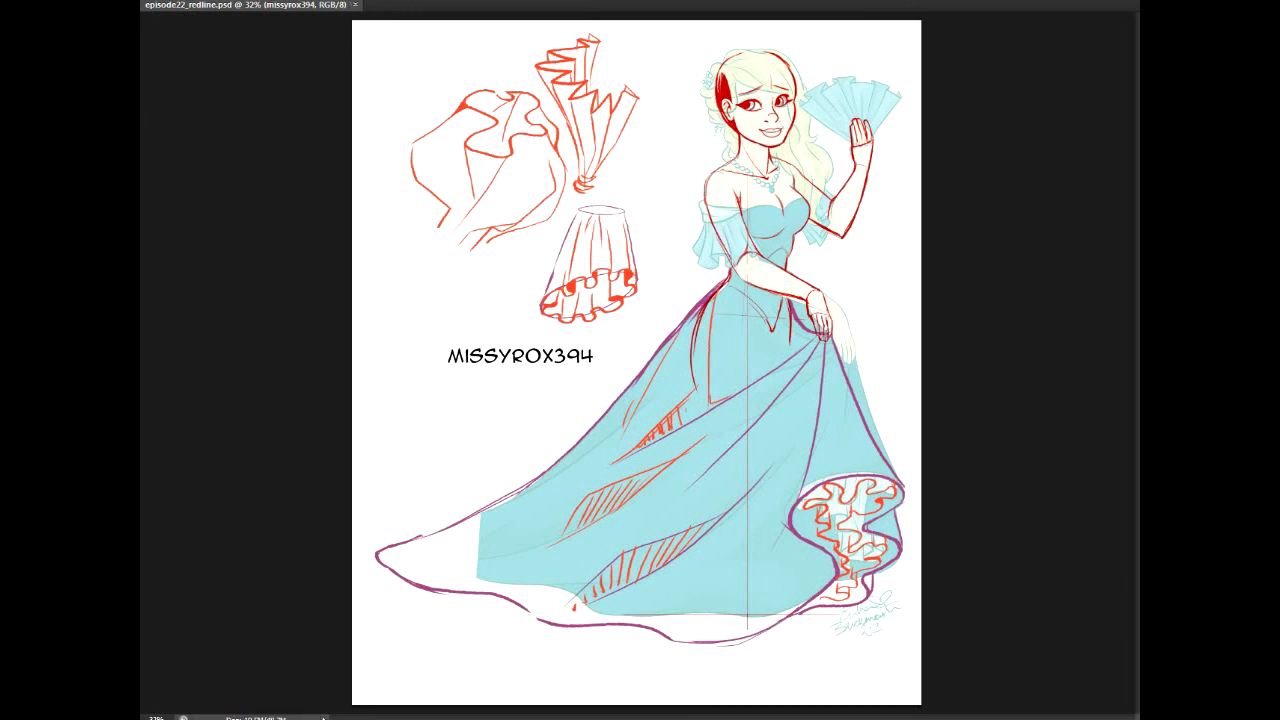